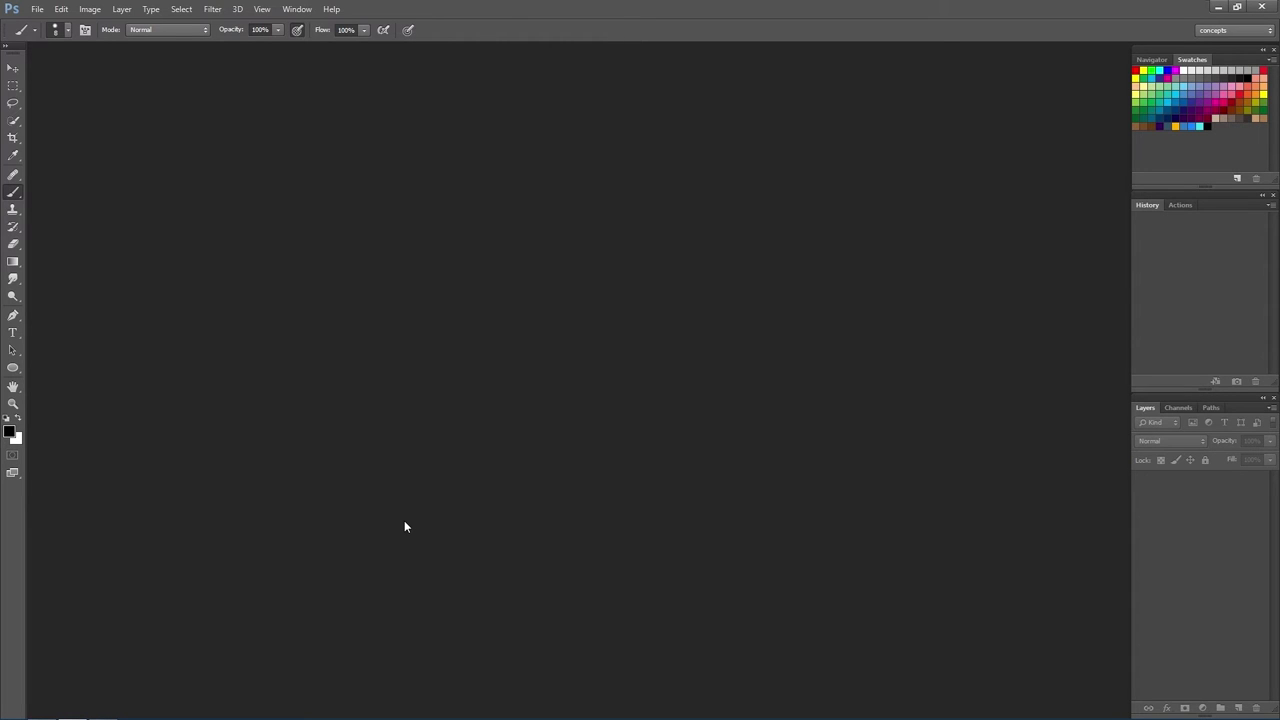
- Open the reference images Saber1 and Sabers together from the Reffs folder
key("ctrl+o")
left_click_drag(353, 185, 176, 114)
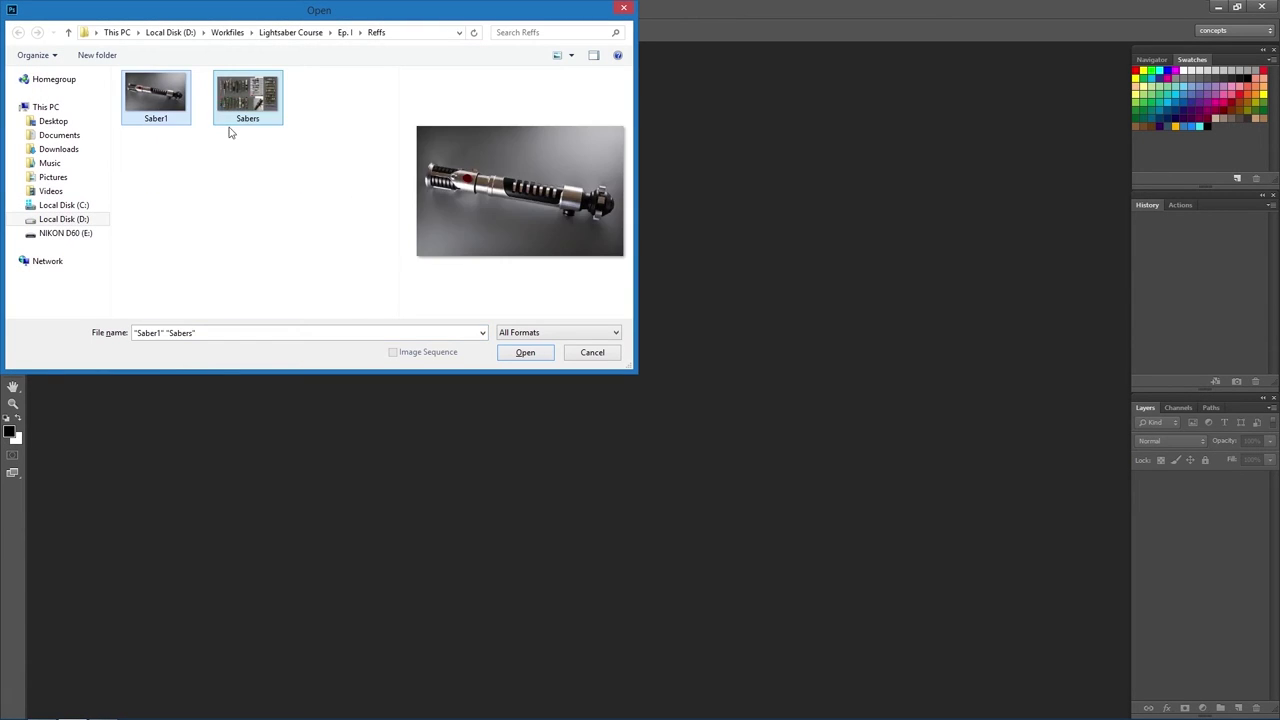
left_click(525, 353)
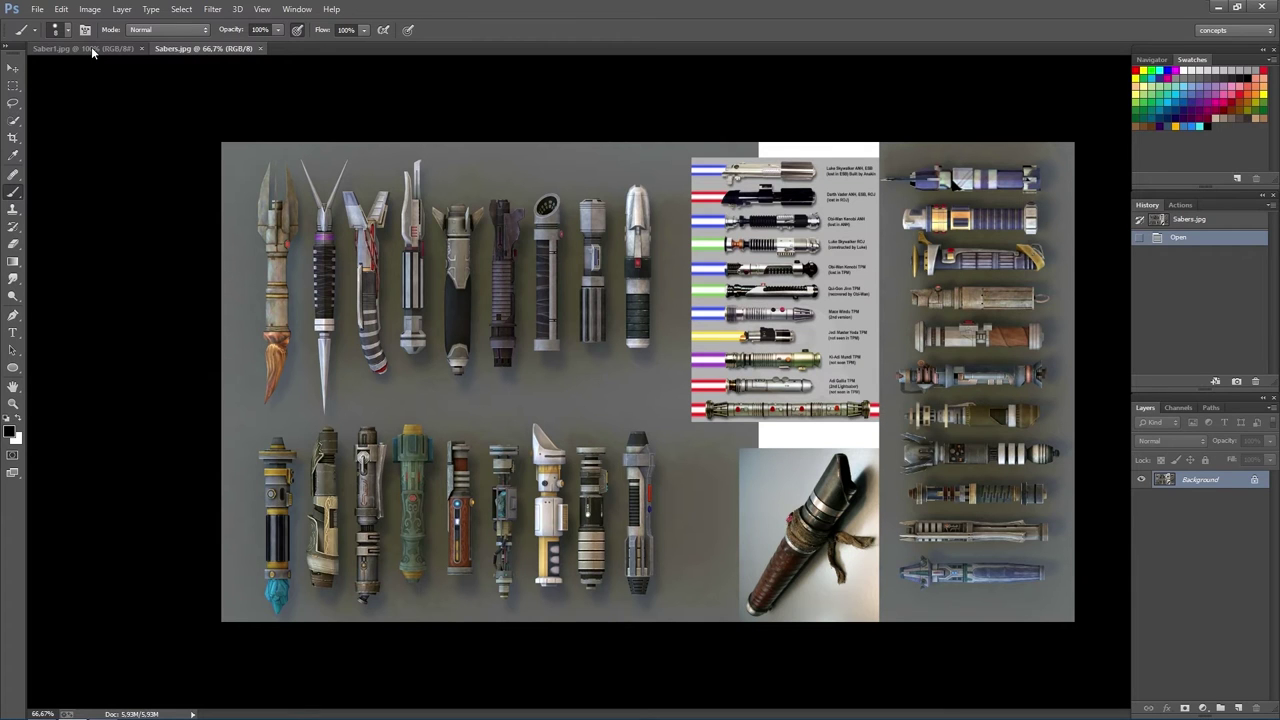
- Examine the lightsaber collection in Sabers.jpg, including a close look at the leather-wrapped hilt photo
key("f")
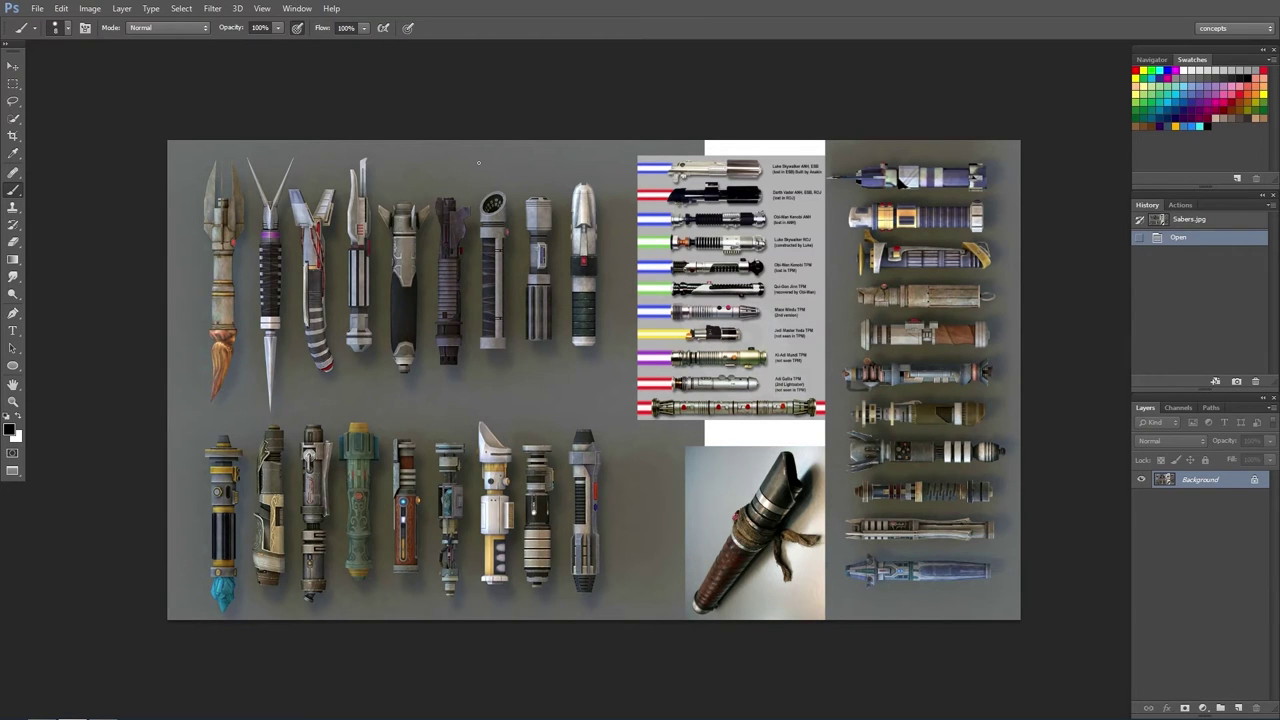
key("f")
key("f")
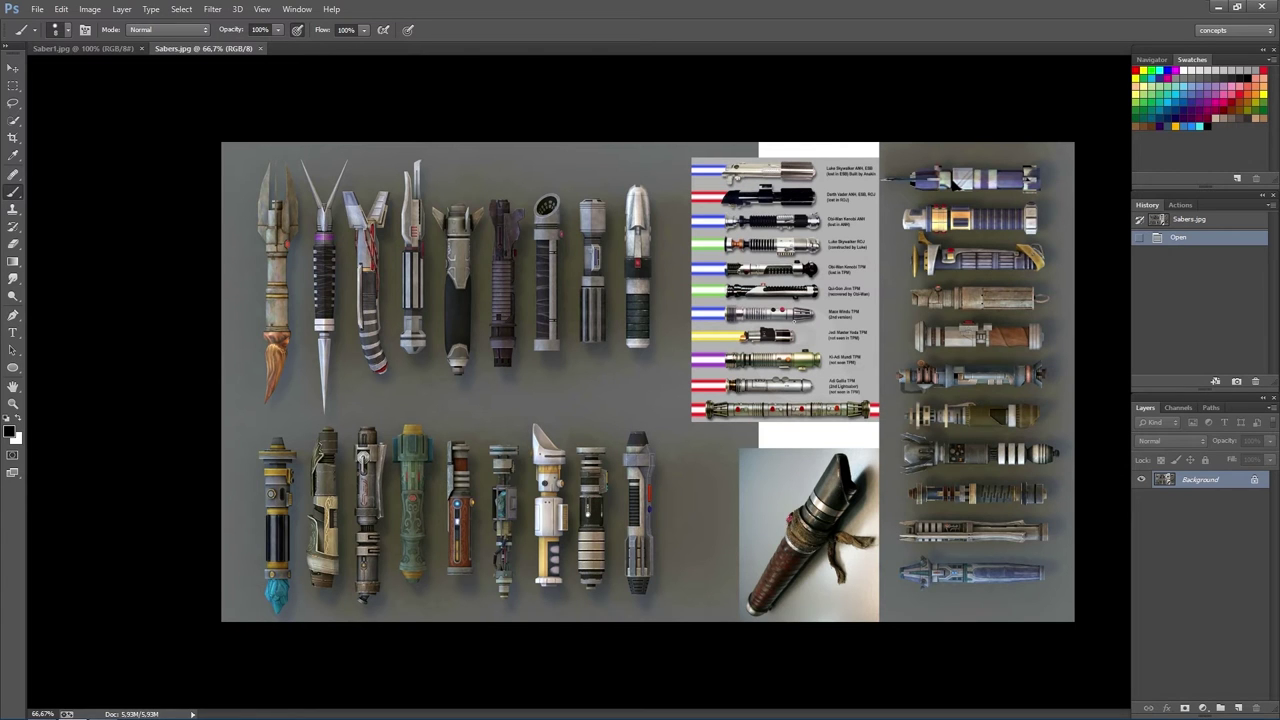
key("ctrl+space")
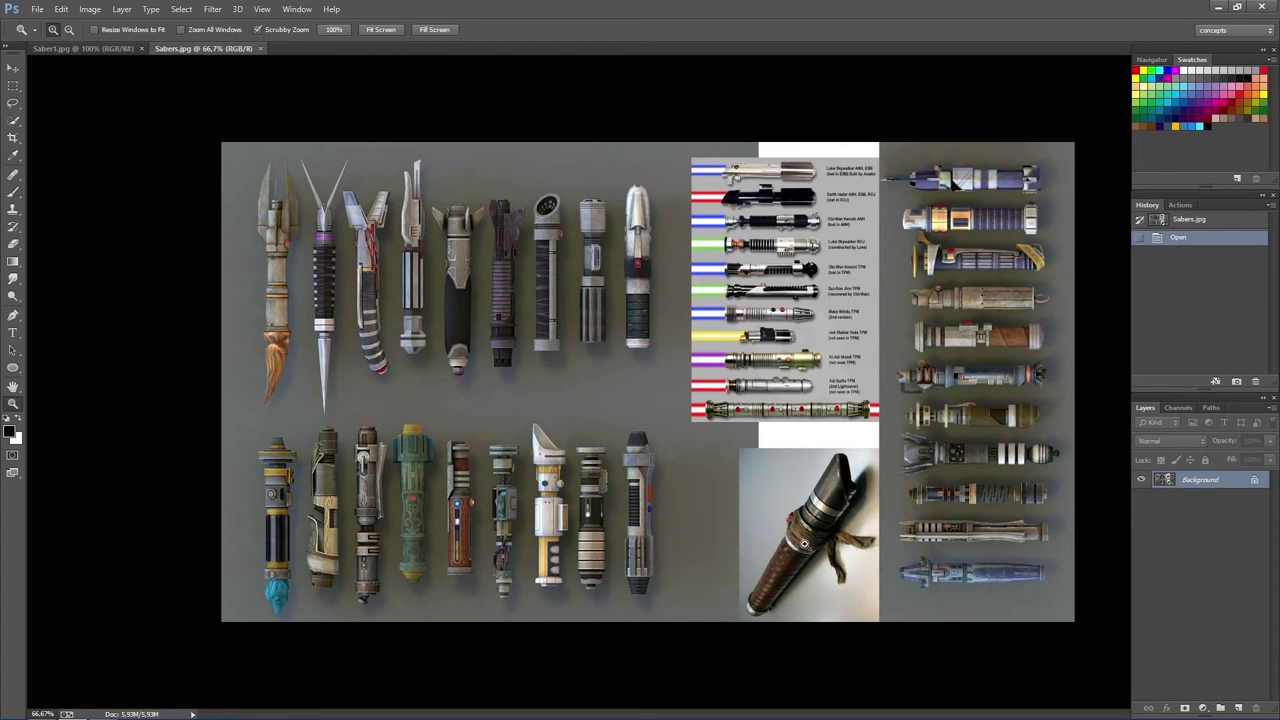
mouse_move(805, 543)
left_mouse_down()
mouse_move(854, 513)
mouse_move(697, 367)
left_mouse_up()
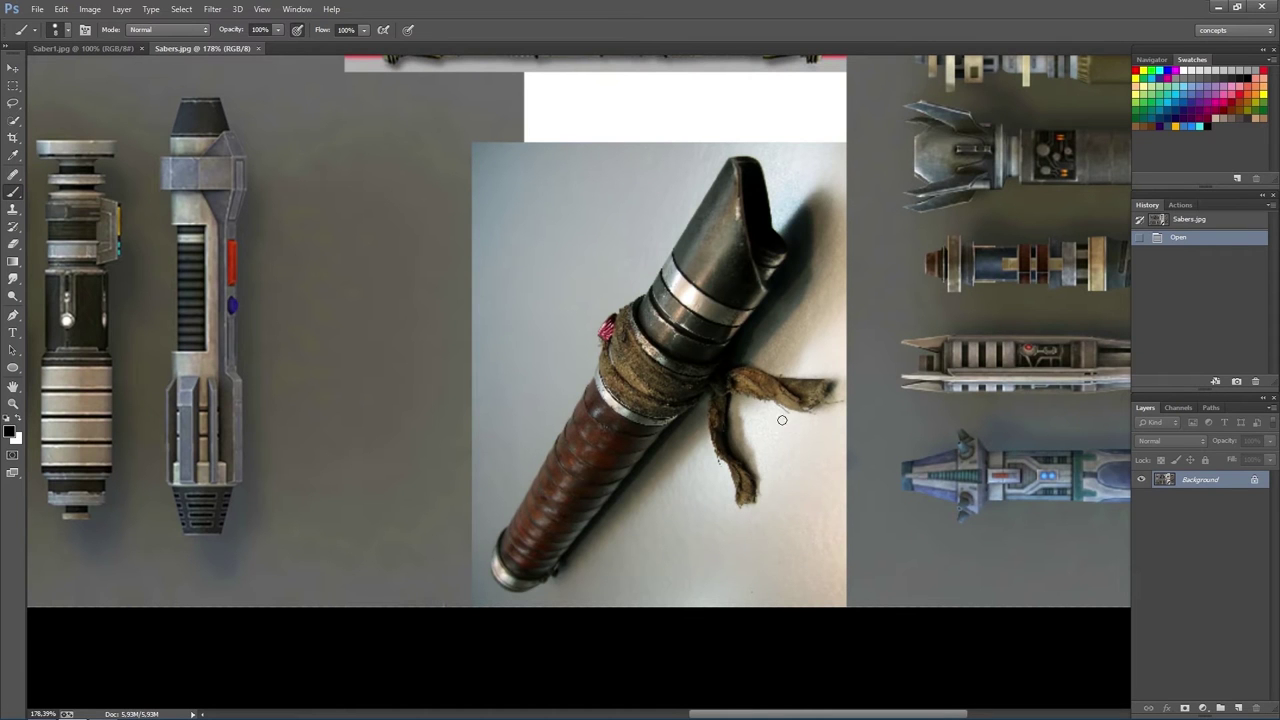
left_click_drag(826, 425, 779, 424)
key("ctrl+space")
key("f")
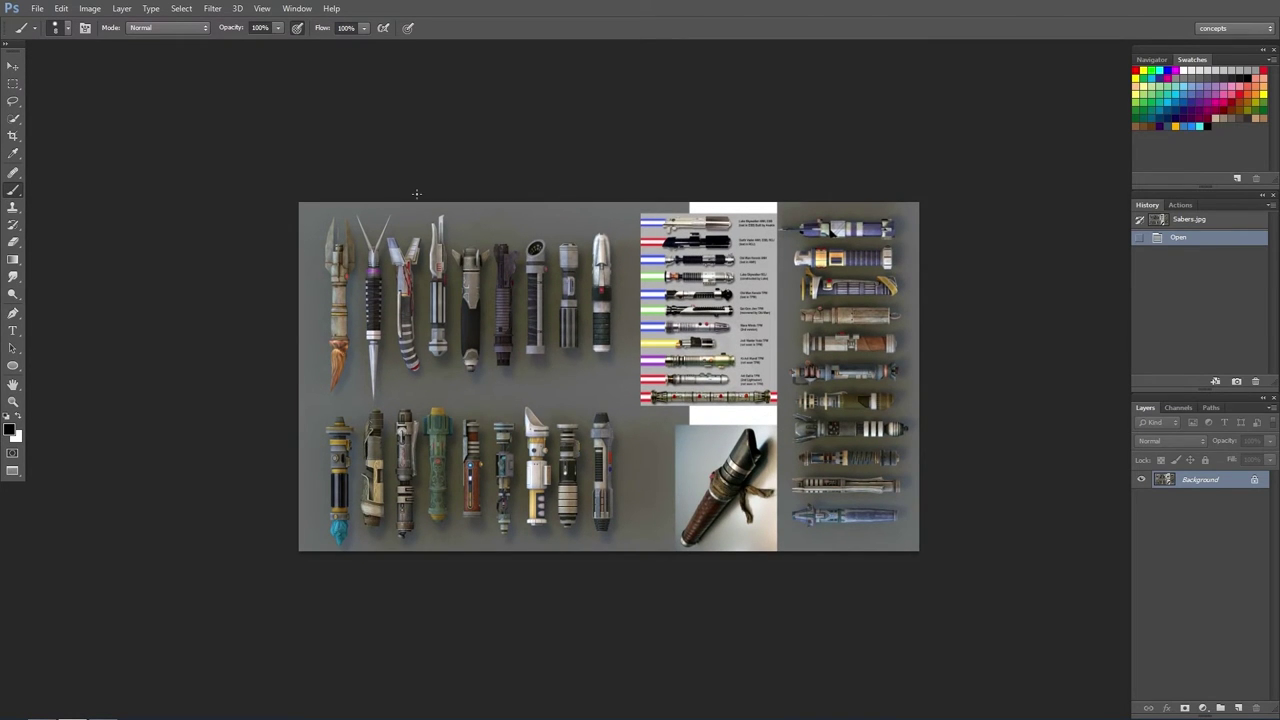
key("f")
key("f")
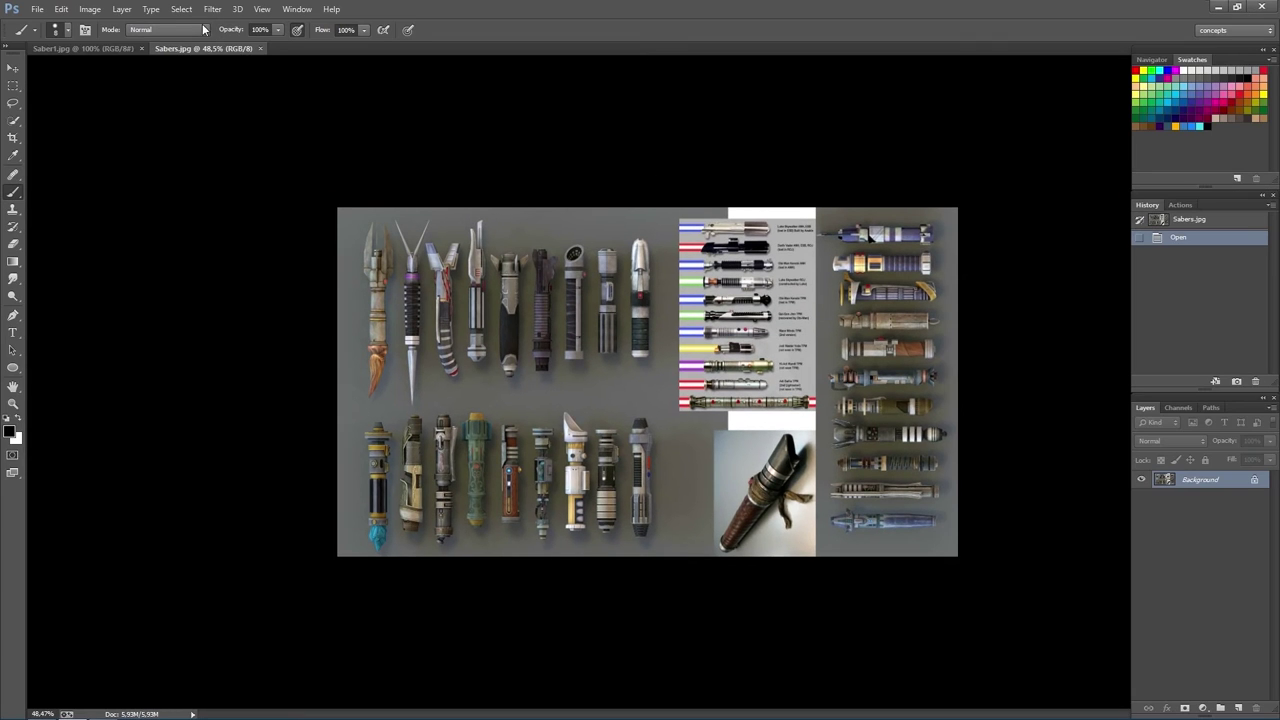
- Add a new empty layer to Saber1.jpg and set the foreground colour to red
left_click(108, 48)
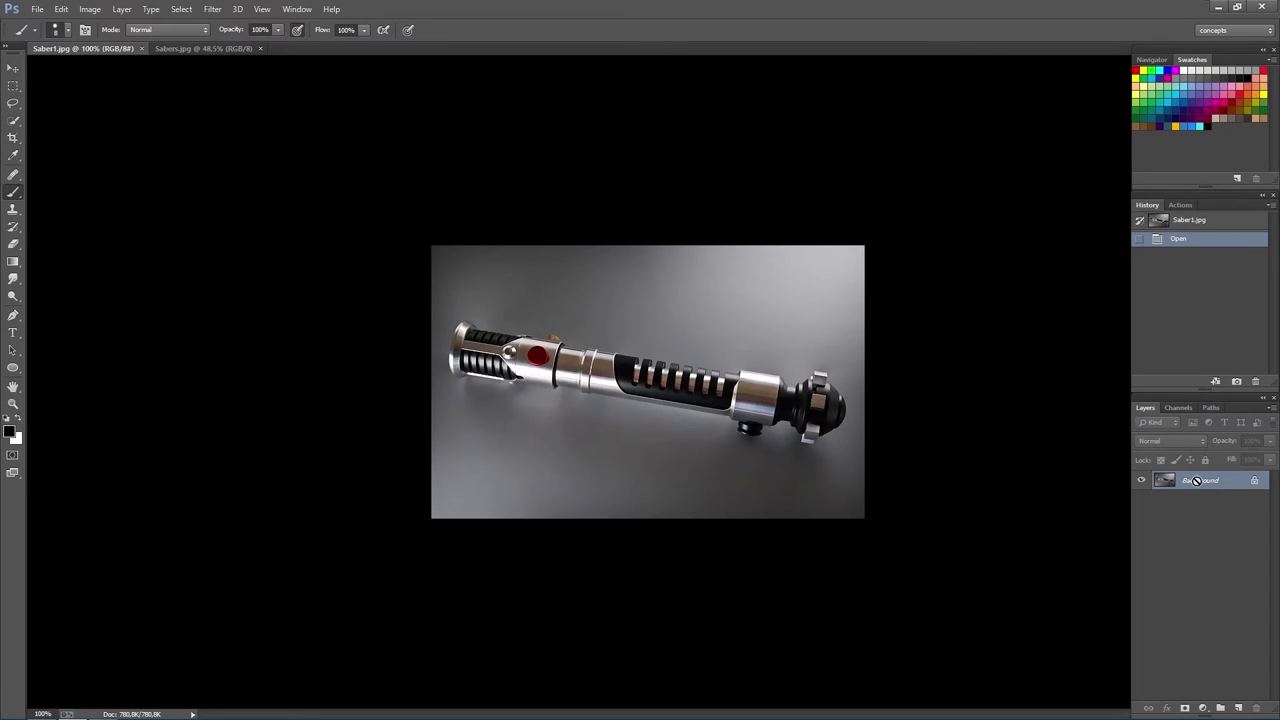
key("ctrl+shift+alt+n")
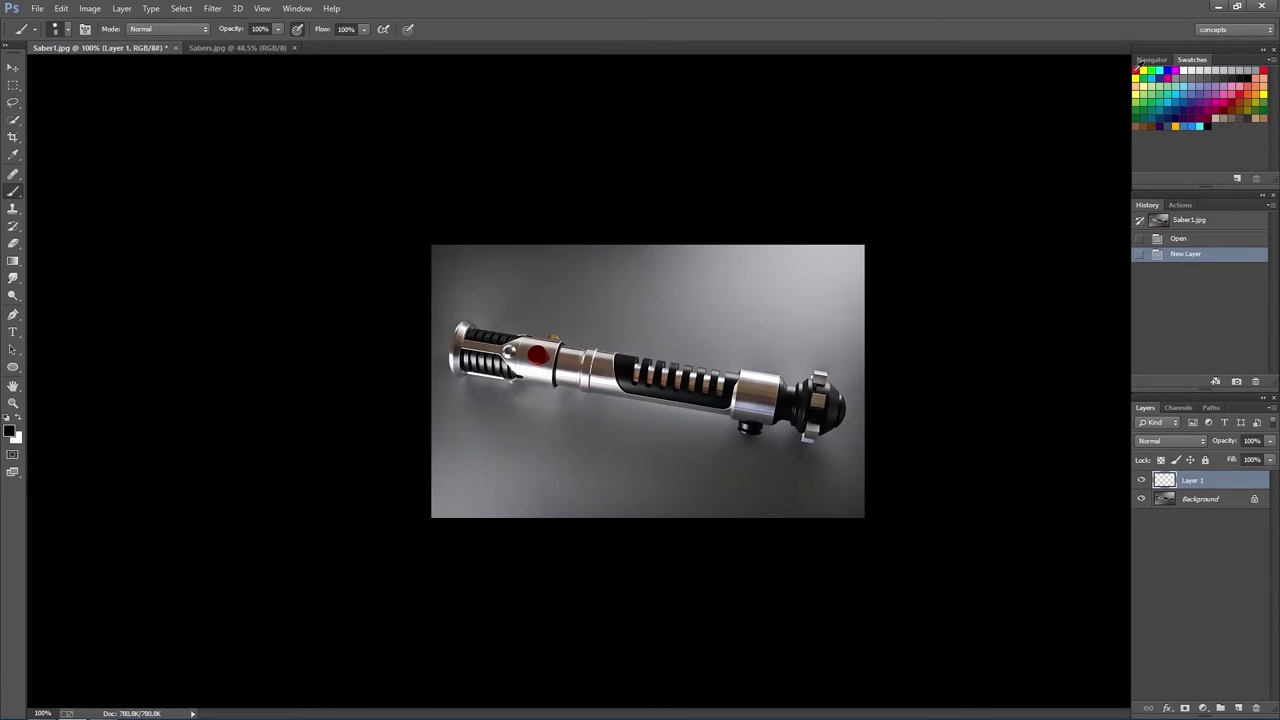
left_click(1137, 70)
left_click(802, 294)
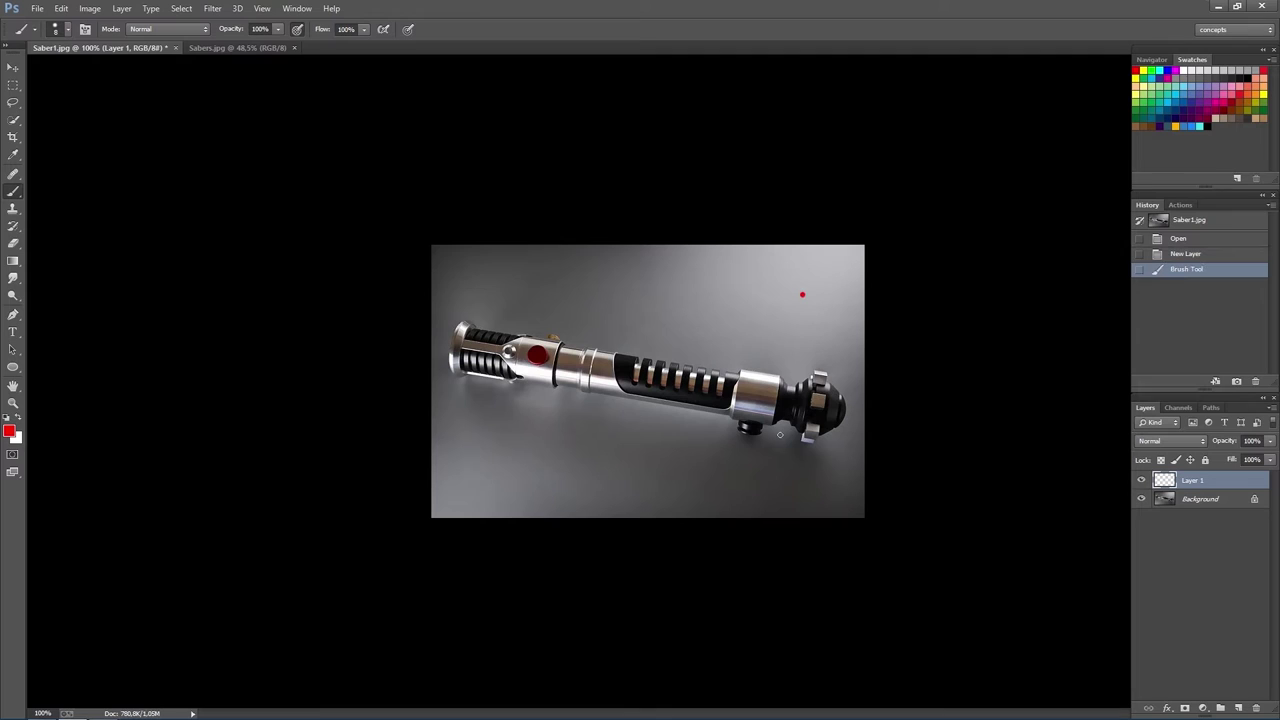
left_click(768, 484, "shift")
key("ctrl+z")
key("ctrl+z")
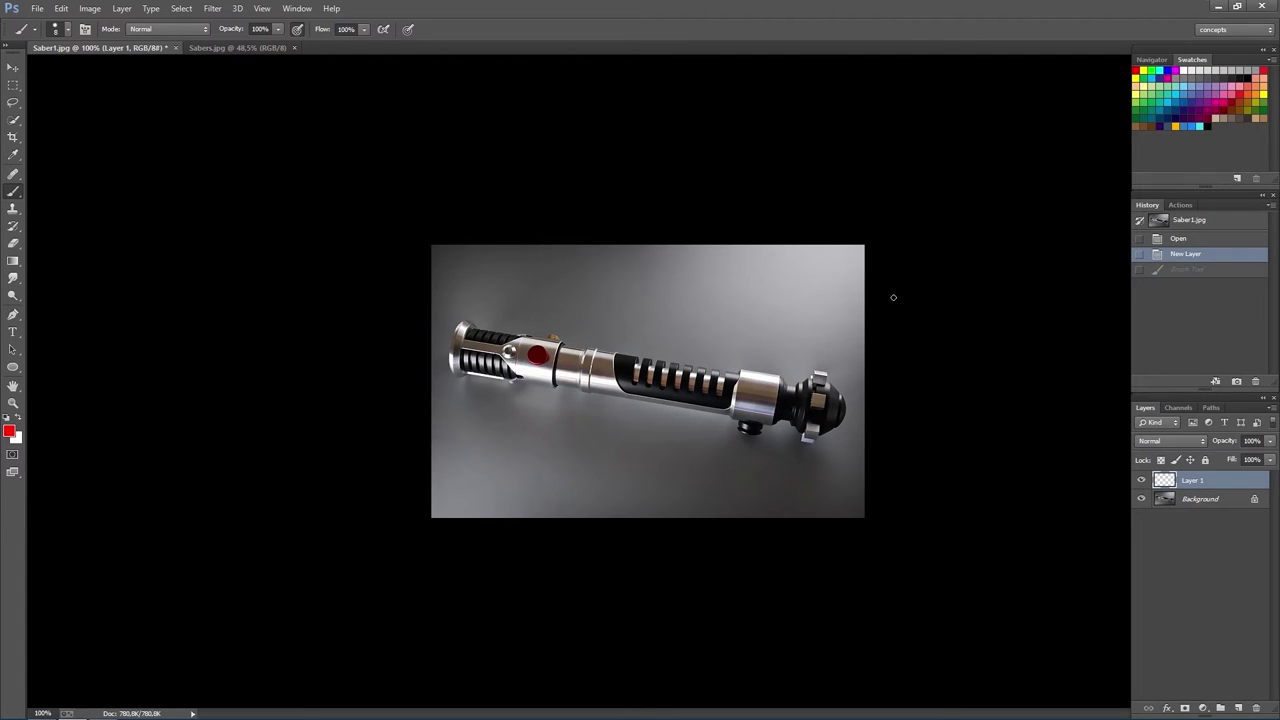
- Brush a straight red line across the hilt in Saber1.jpg, separating the black round pommel from the silver body
key("ctrl+z")
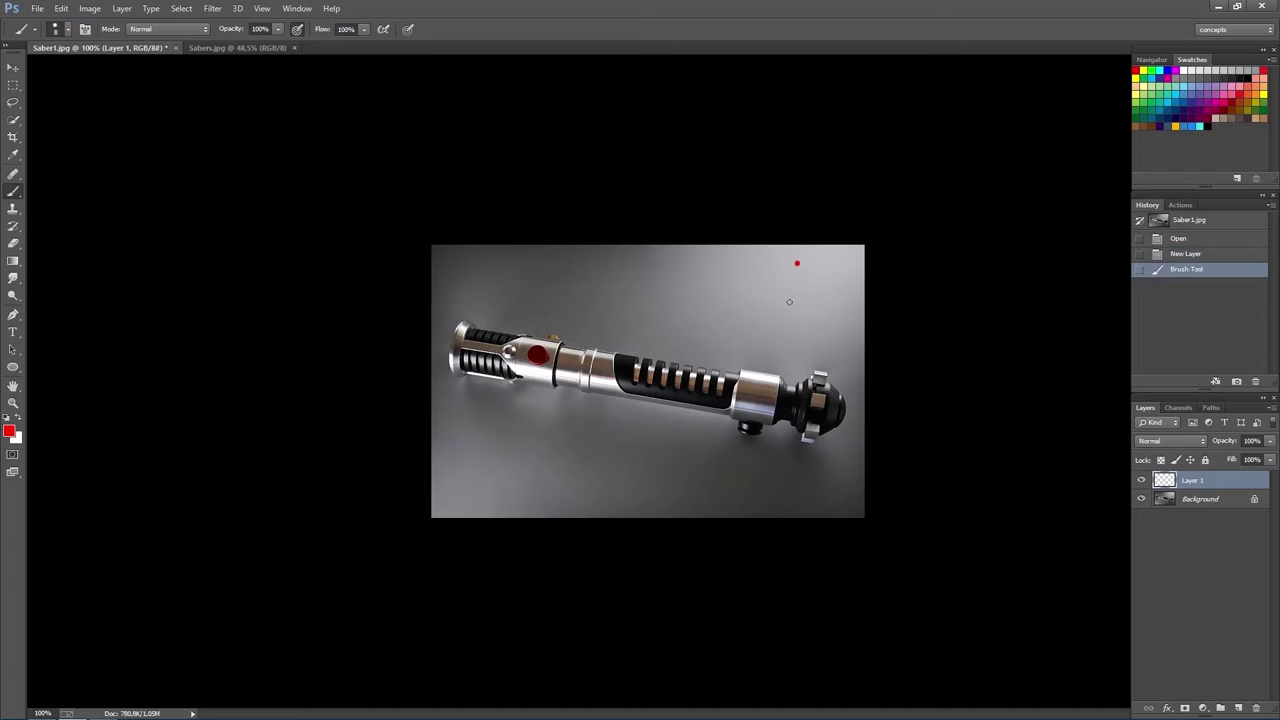
left_click(764, 488, "shift")
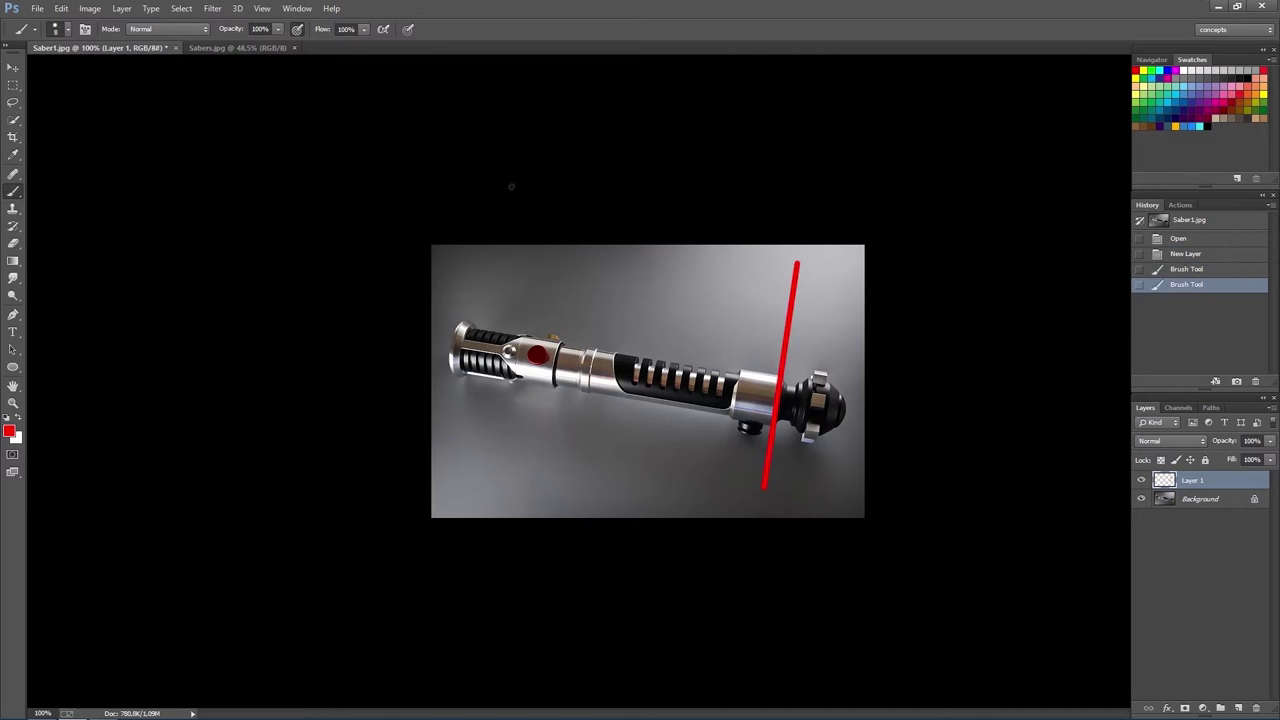
- Compare the marked hilt with the collection in Sabers.jpg, closely examining the labelled film lightsabers
left_click(225, 48)
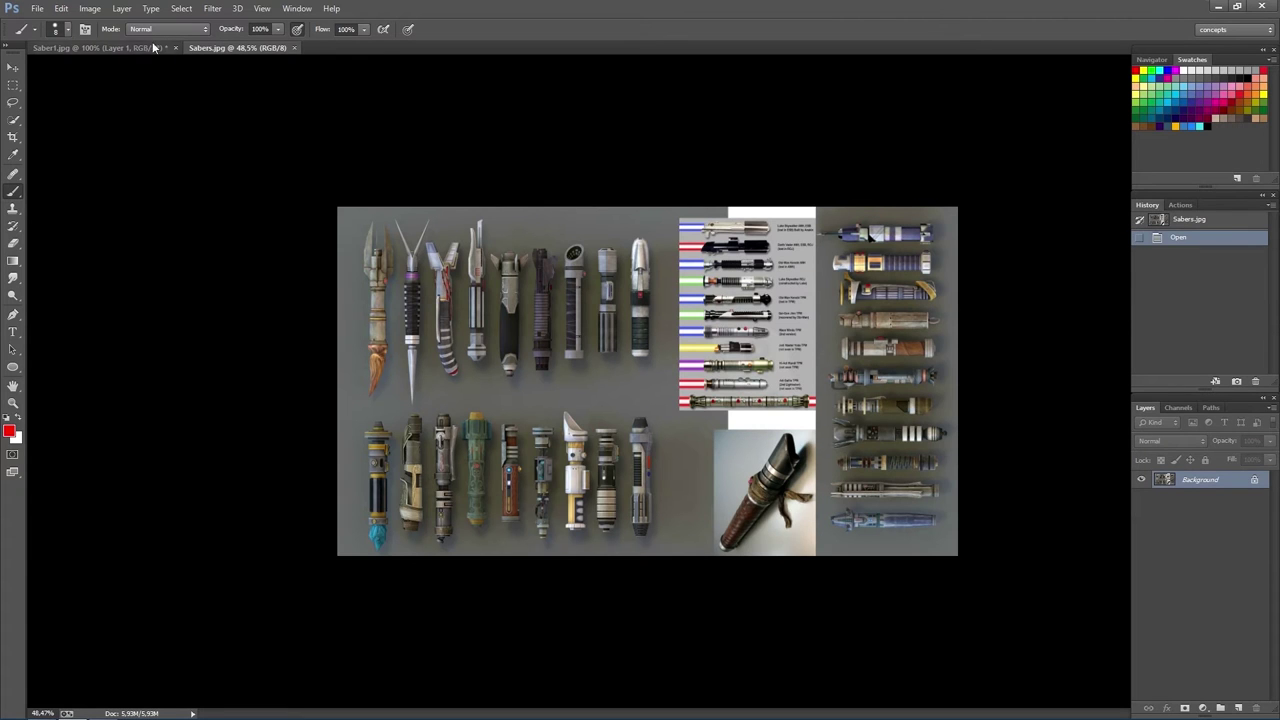
left_click(145, 48)
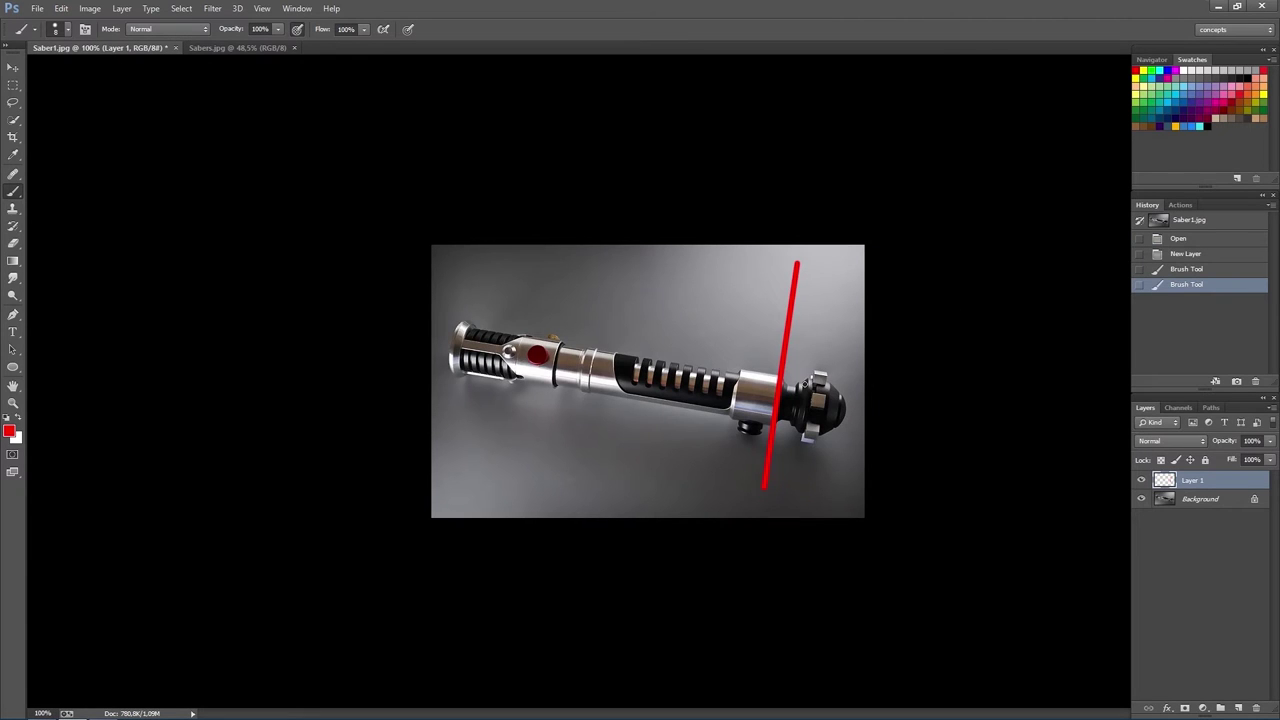
left_click(253, 46)
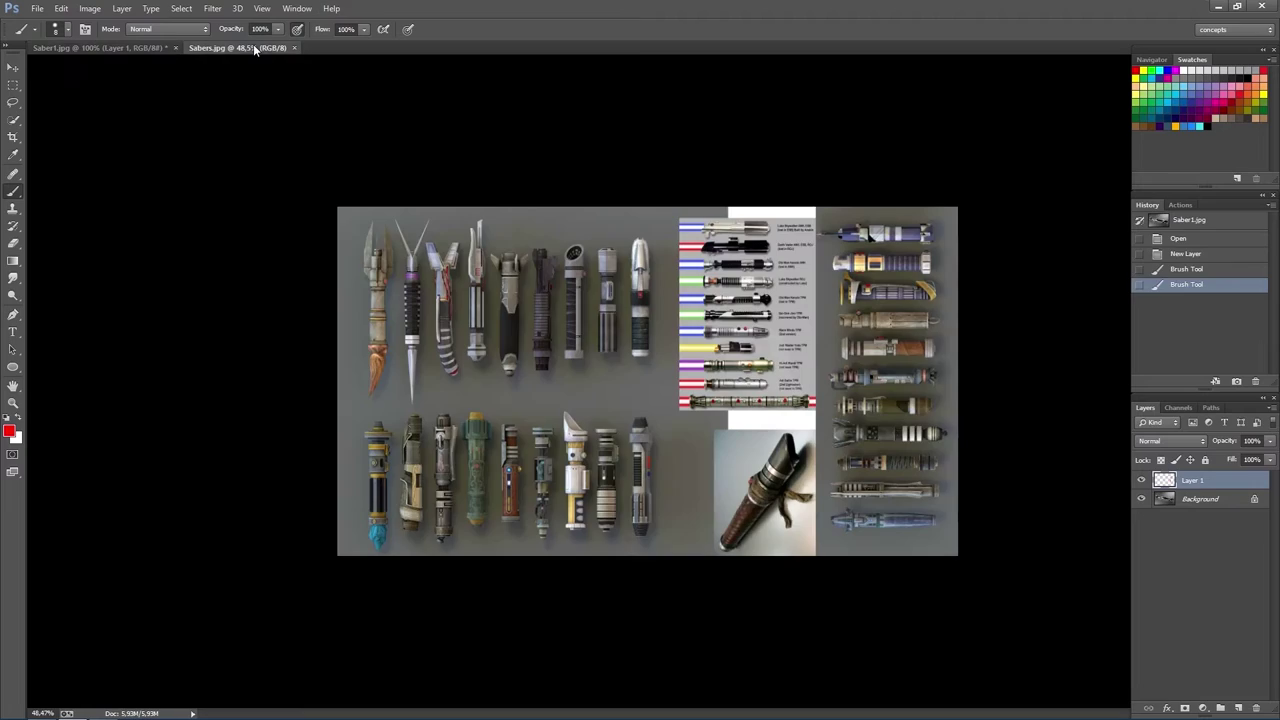
key("z")
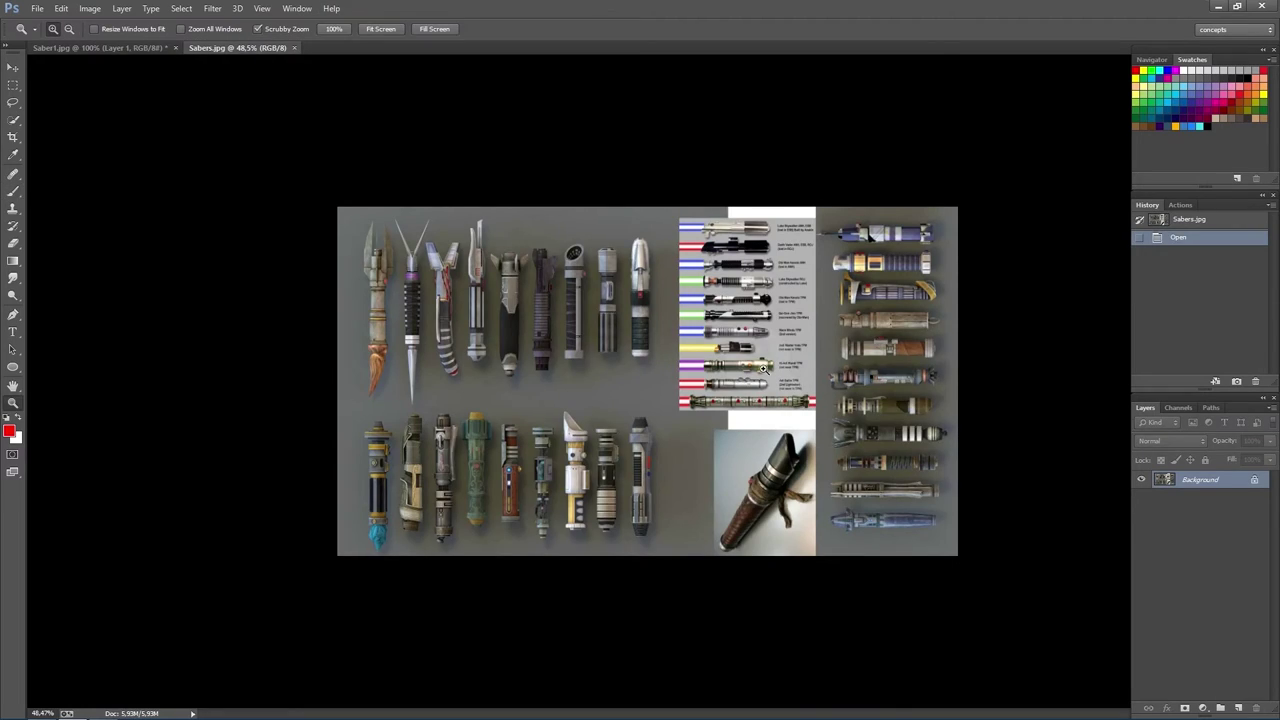
mouse_move(761, 368)
left_mouse_down()
mouse_move(825, 369)
mouse_move(770, 369)
mouse_move(803, 369)
left_mouse_up()
key("b")
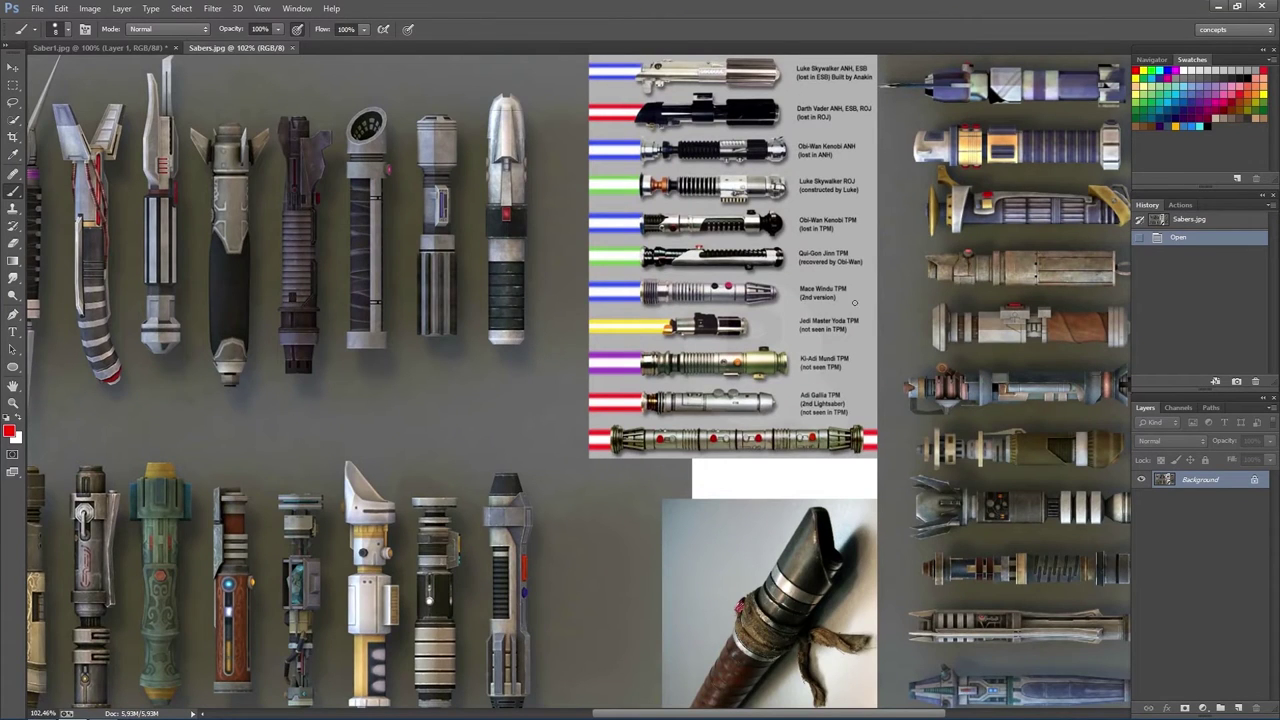
left_click_drag(855, 302, 721, 423)
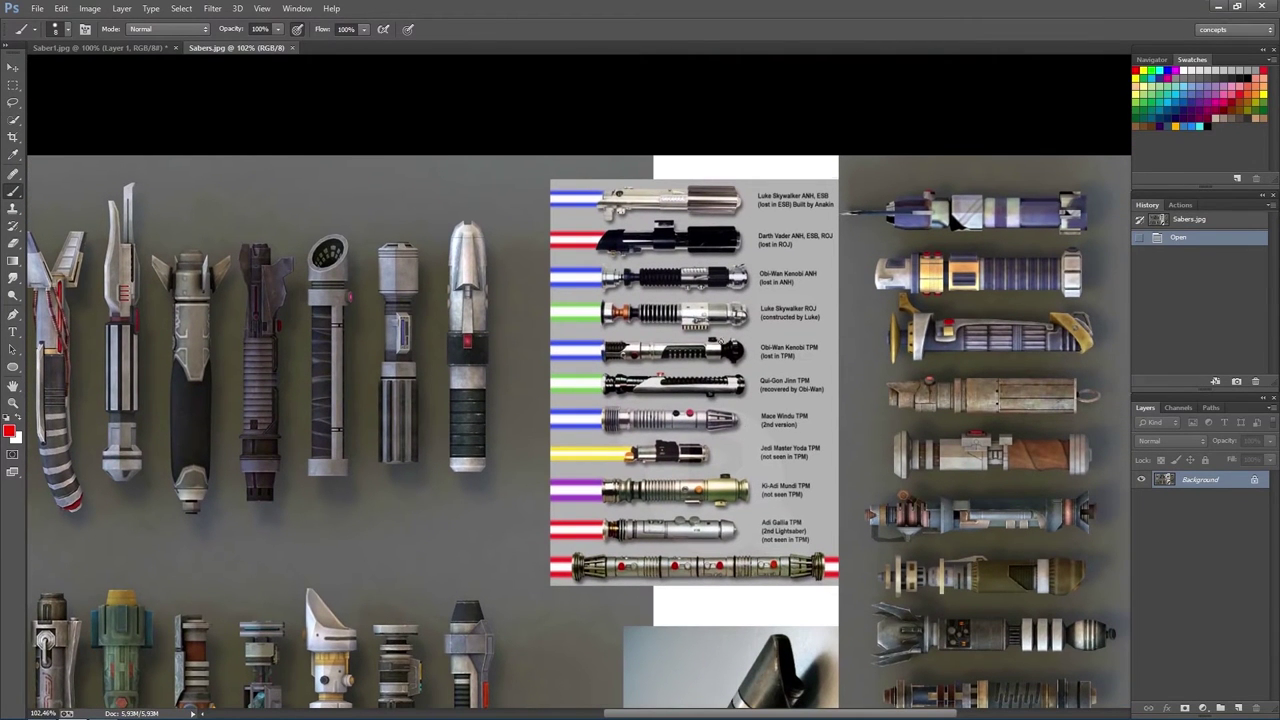
left_click_drag(936, 416, 900, 369)
key("z")
key("b")
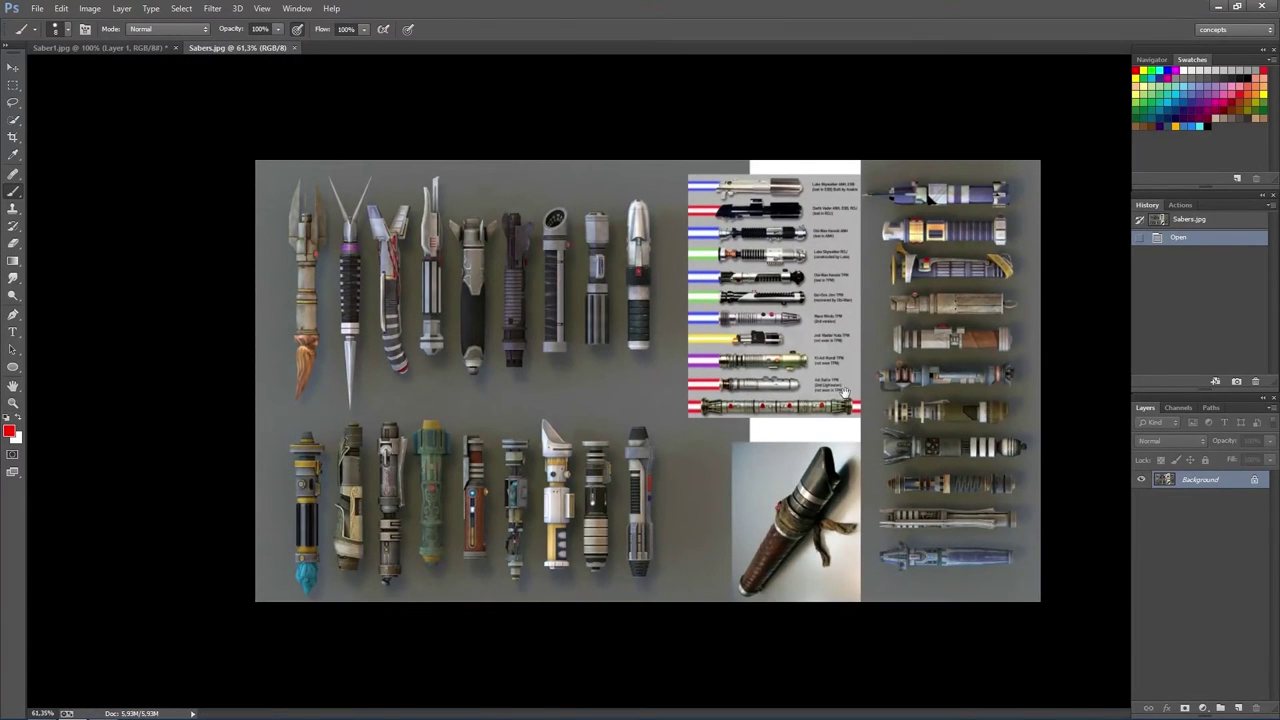
- Brush two more straight red lines across the hilt in Saber1.jpg, one at the narrow neck and one behind the grooved emitter section
left_click(101, 47)
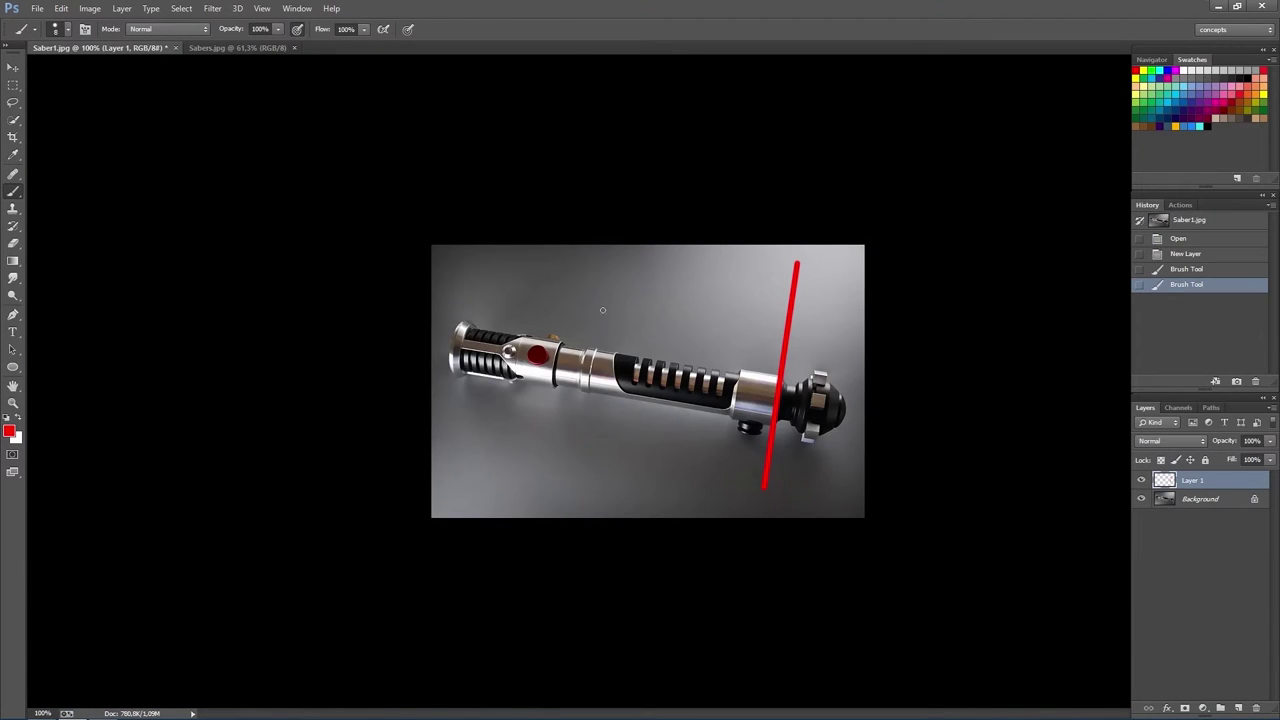
left_click(581, 268)
left_click(567, 478, "shift")
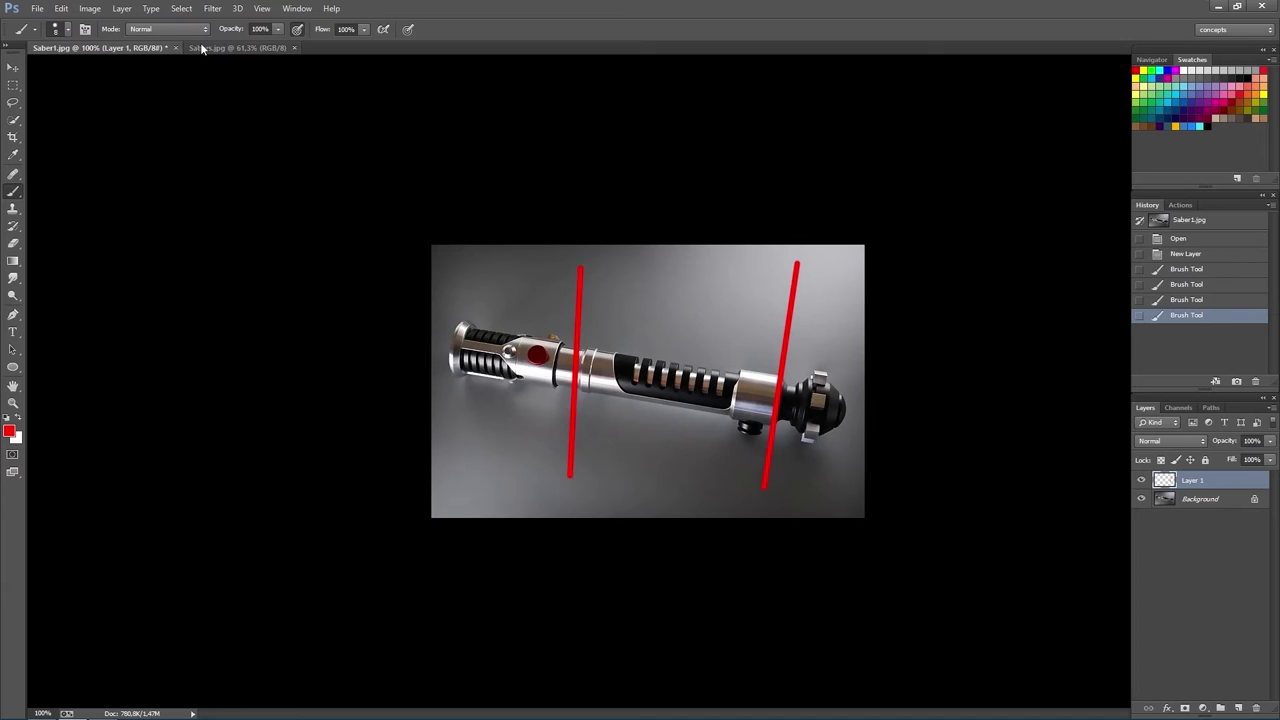
left_click(236, 47)
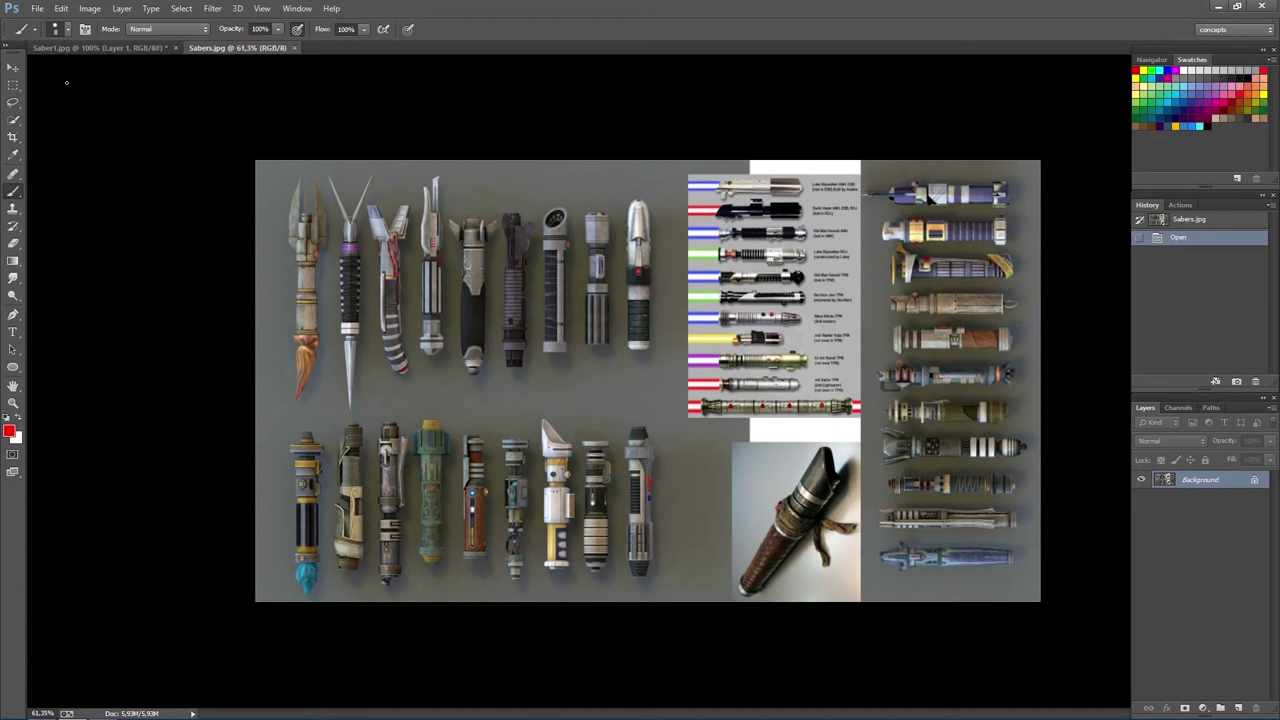
left_click(125, 51)
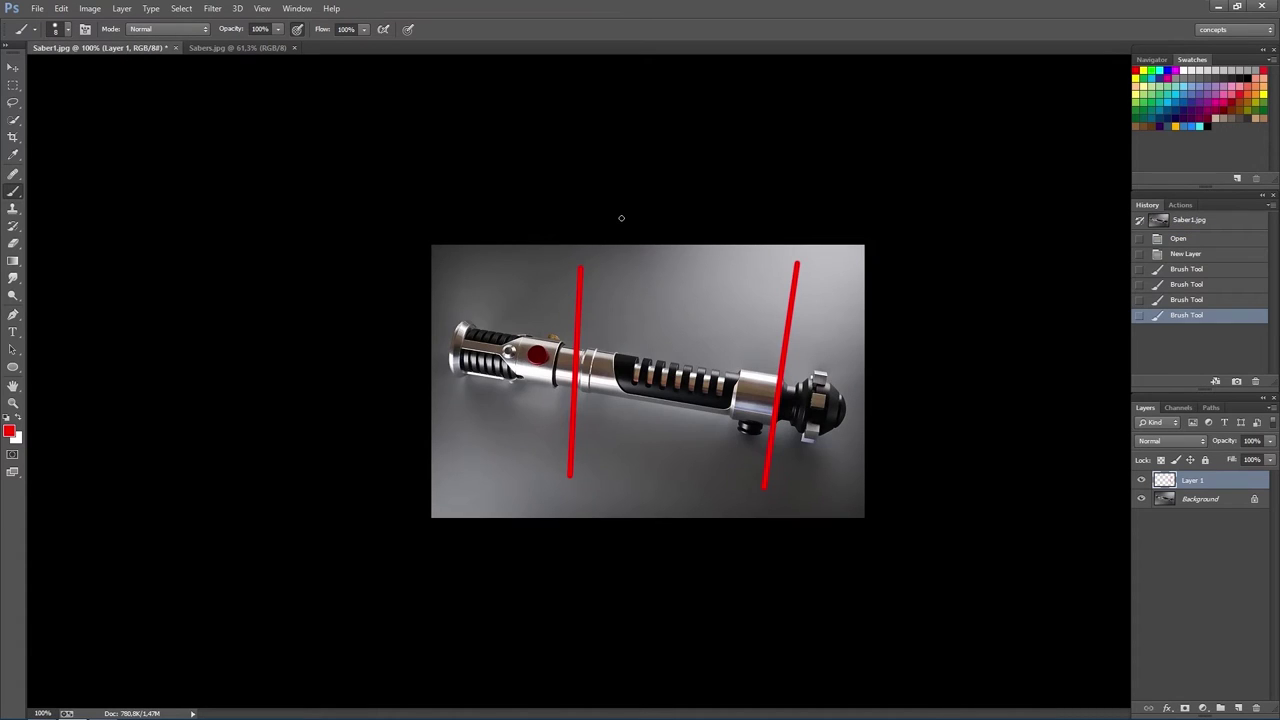
left_click(525, 283)
left_click(495, 455, "shift")
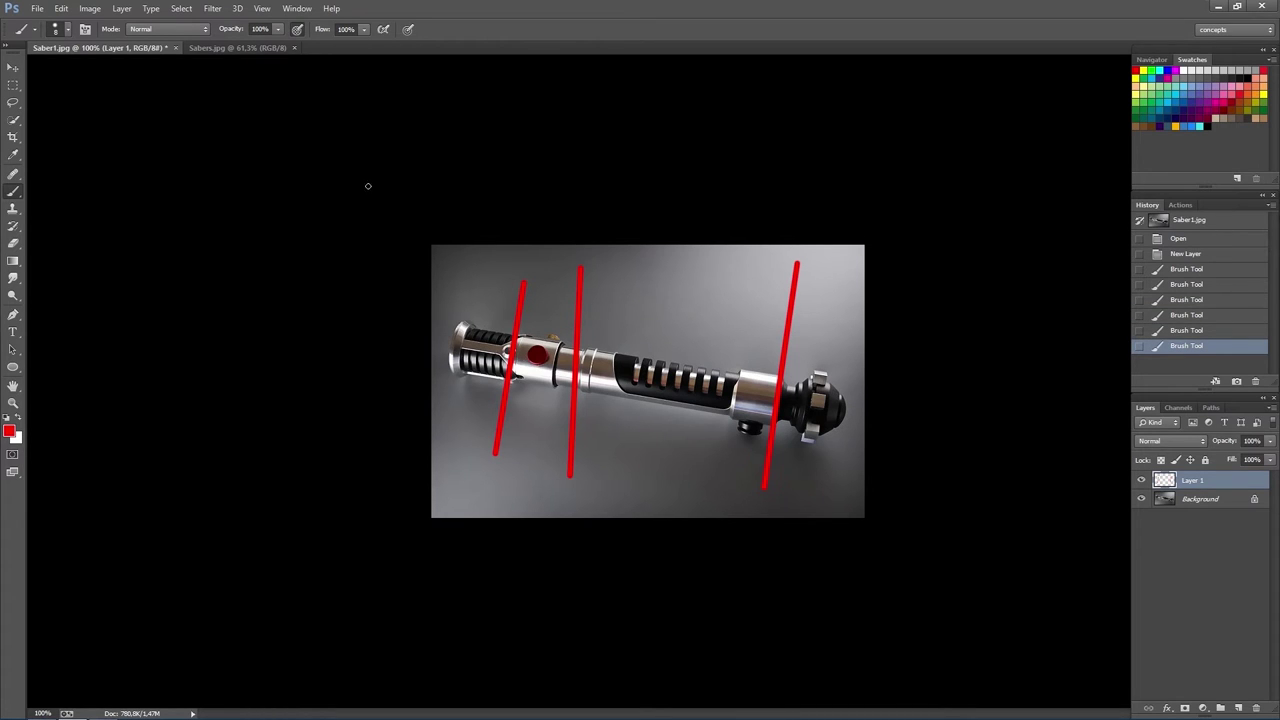
- Check the labelled film lightsabers in Sabers.jpg, and brush a straight red line just beyond the emitter end of the Saber1.jpg hilt
left_click(251, 47)
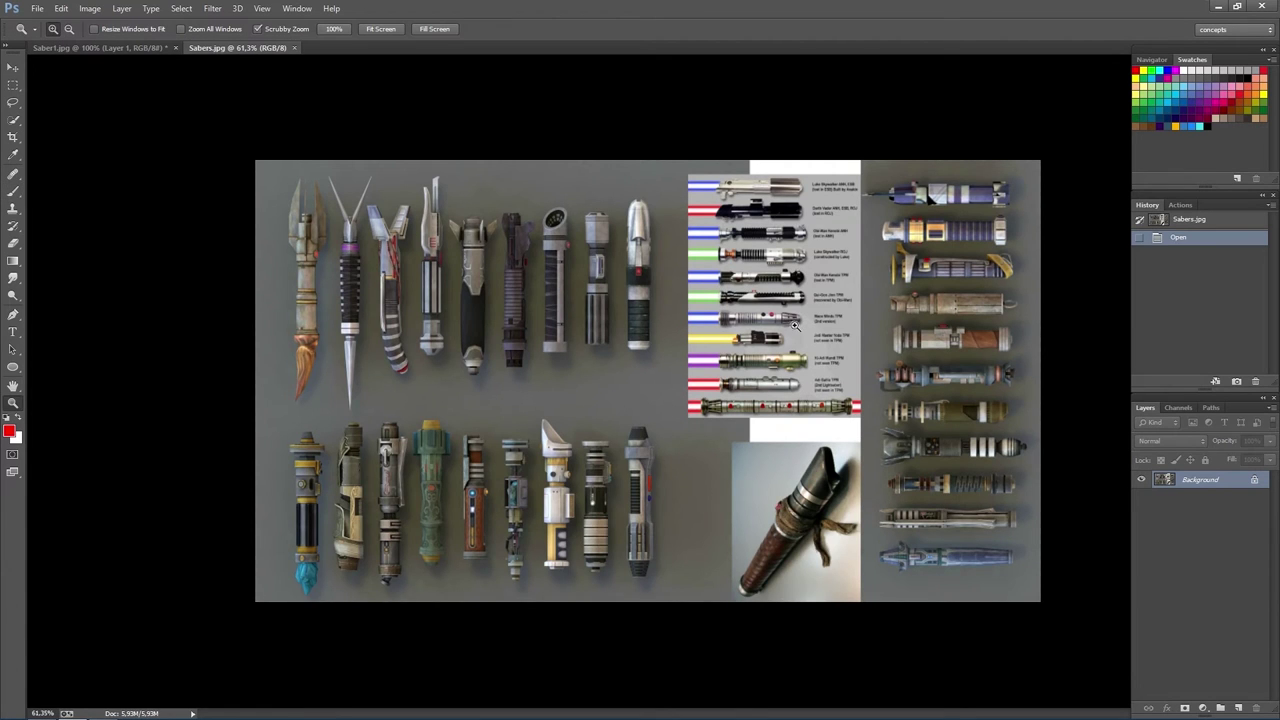
scroll(796, 326, "up", 3)
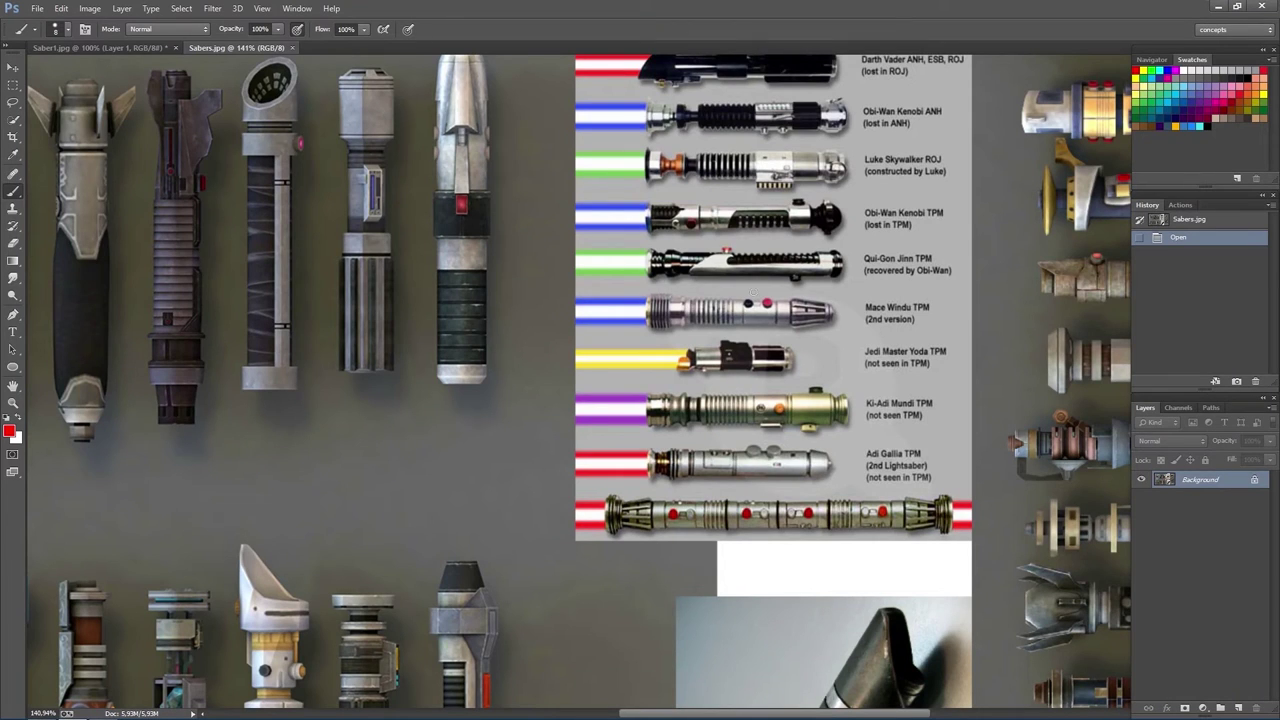
scroll(691, 412, "down", 3)
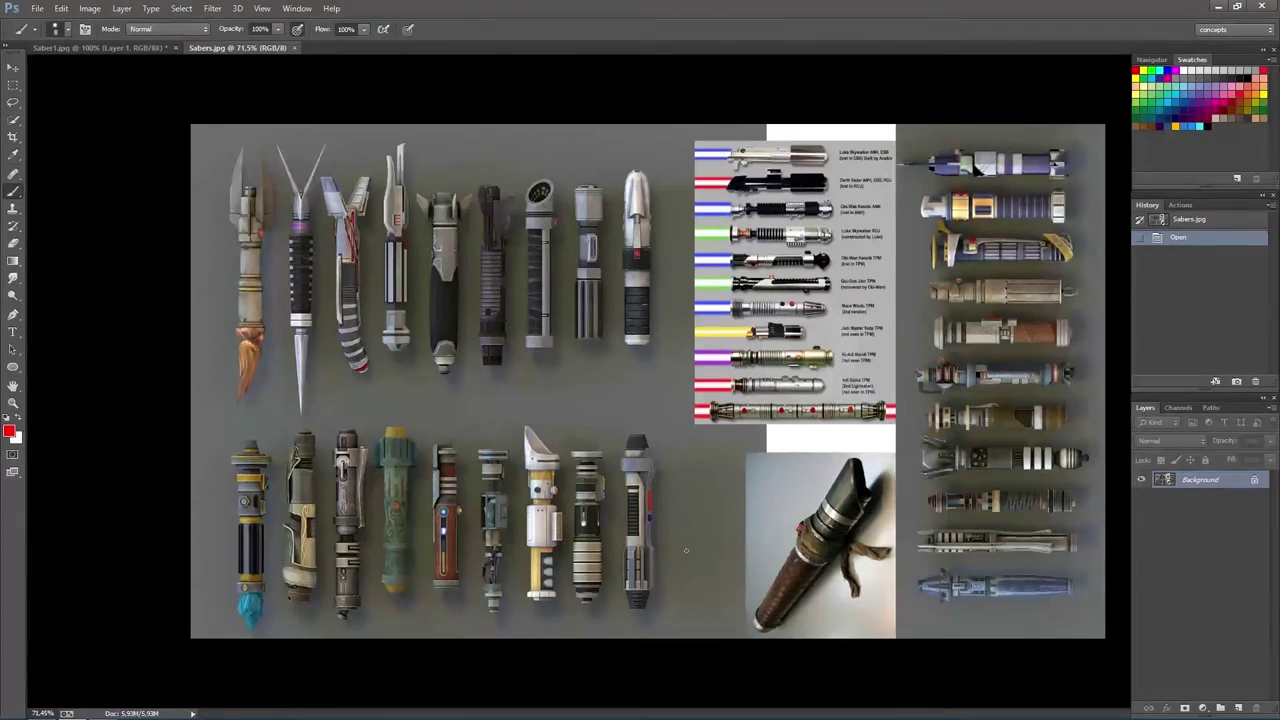
left_click(116, 46)
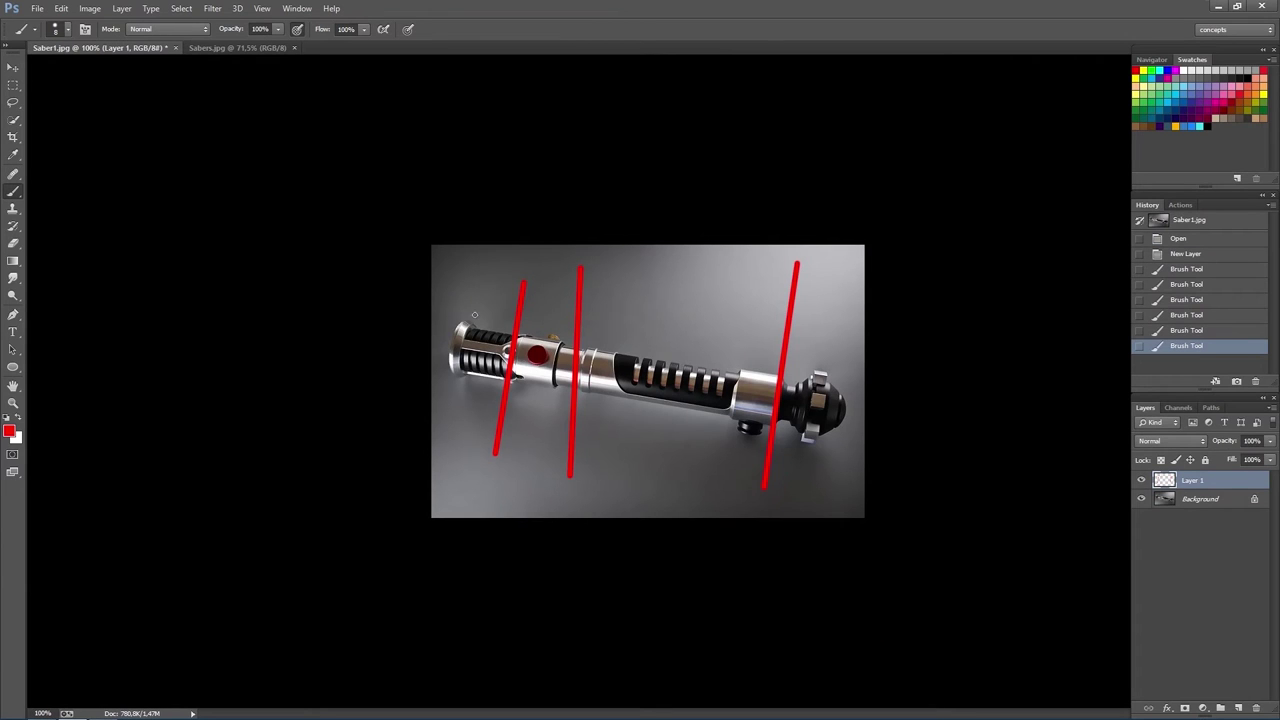
left_click_drag(456, 284, 433, 414)
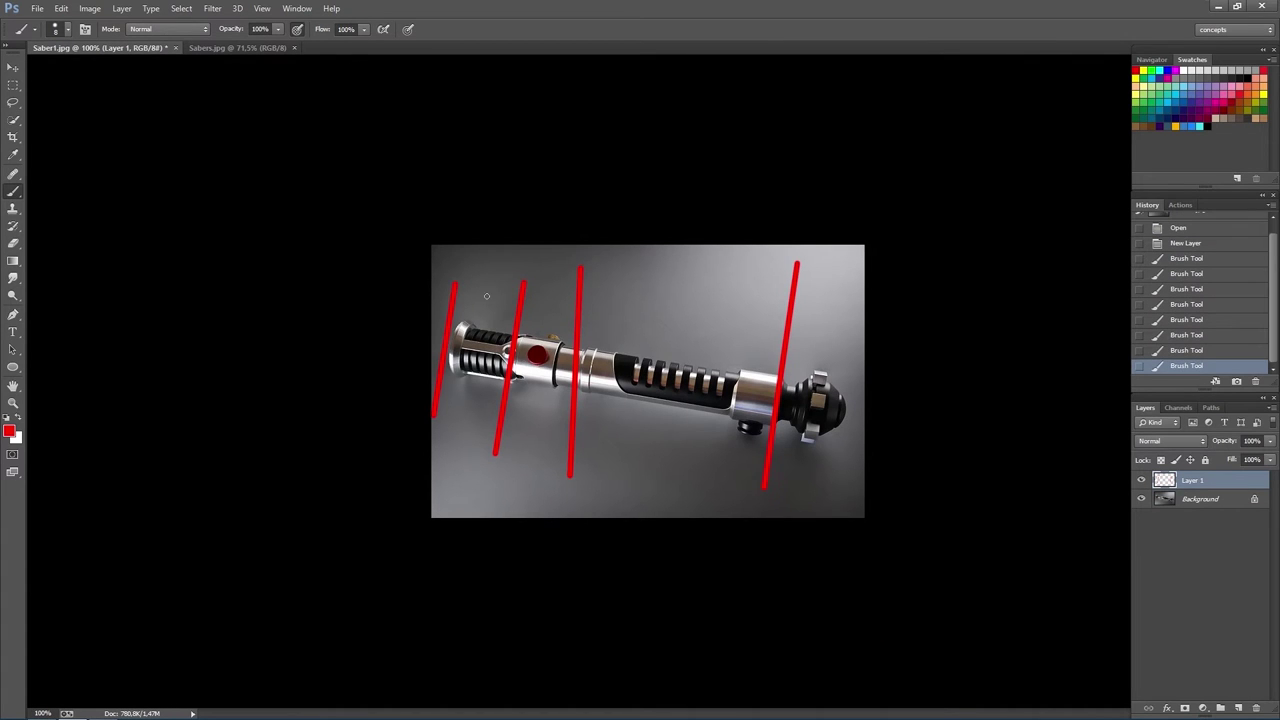
- Brush straight red lines across the upper ends of three hilts in Sabers.jpg: the last one in the lower row and the last two in the upper row
left_click(248, 47)
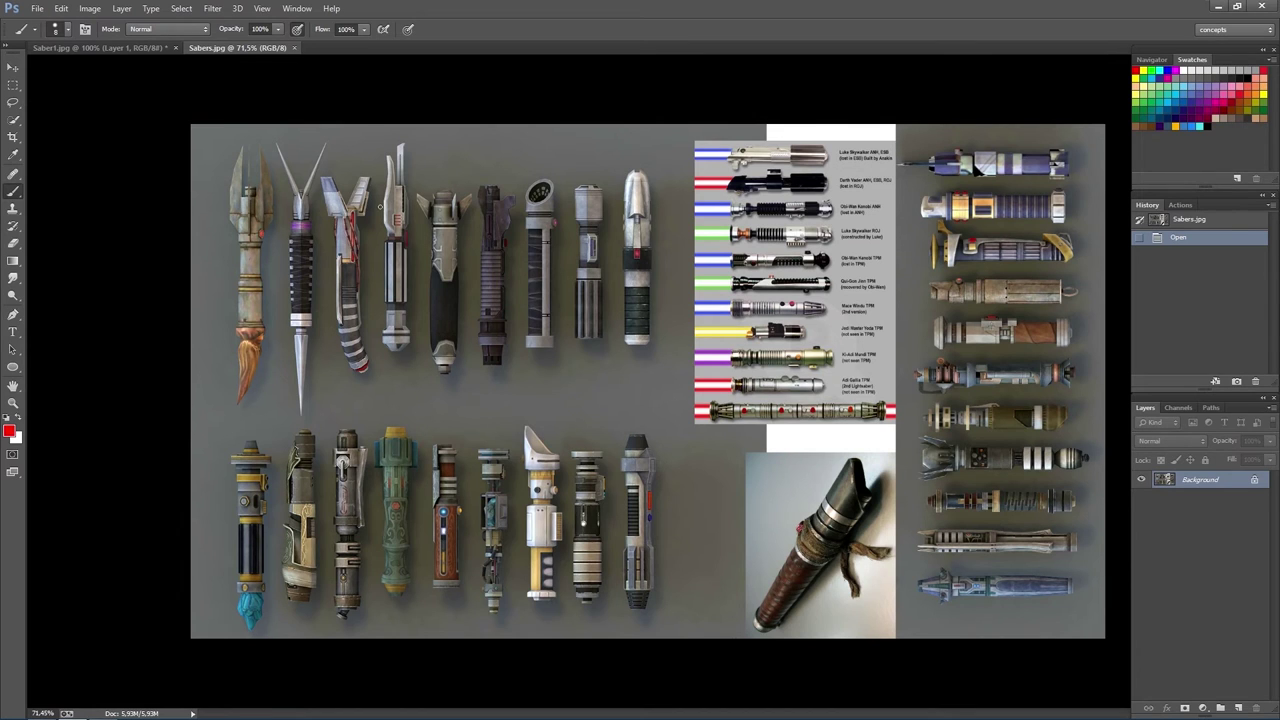
left_click(615, 451)
left_click(699, 460, "shift")
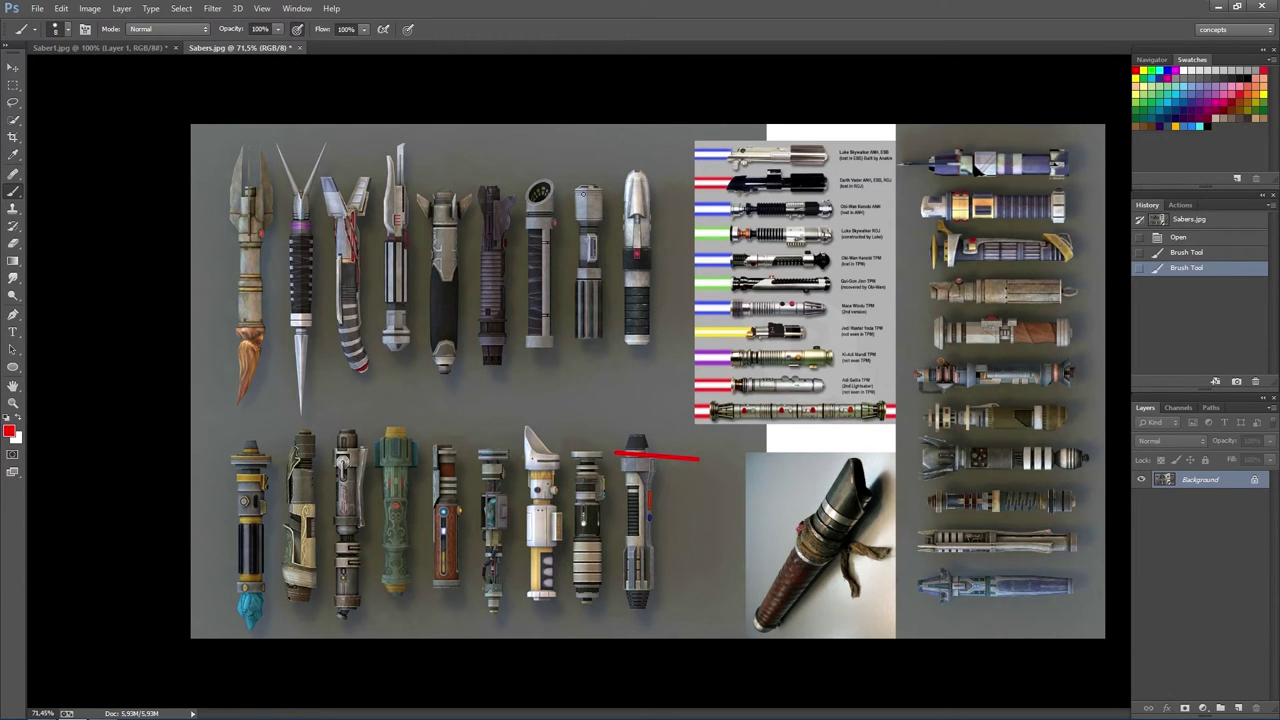
left_click(566, 192)
left_click(618, 194, "shift")
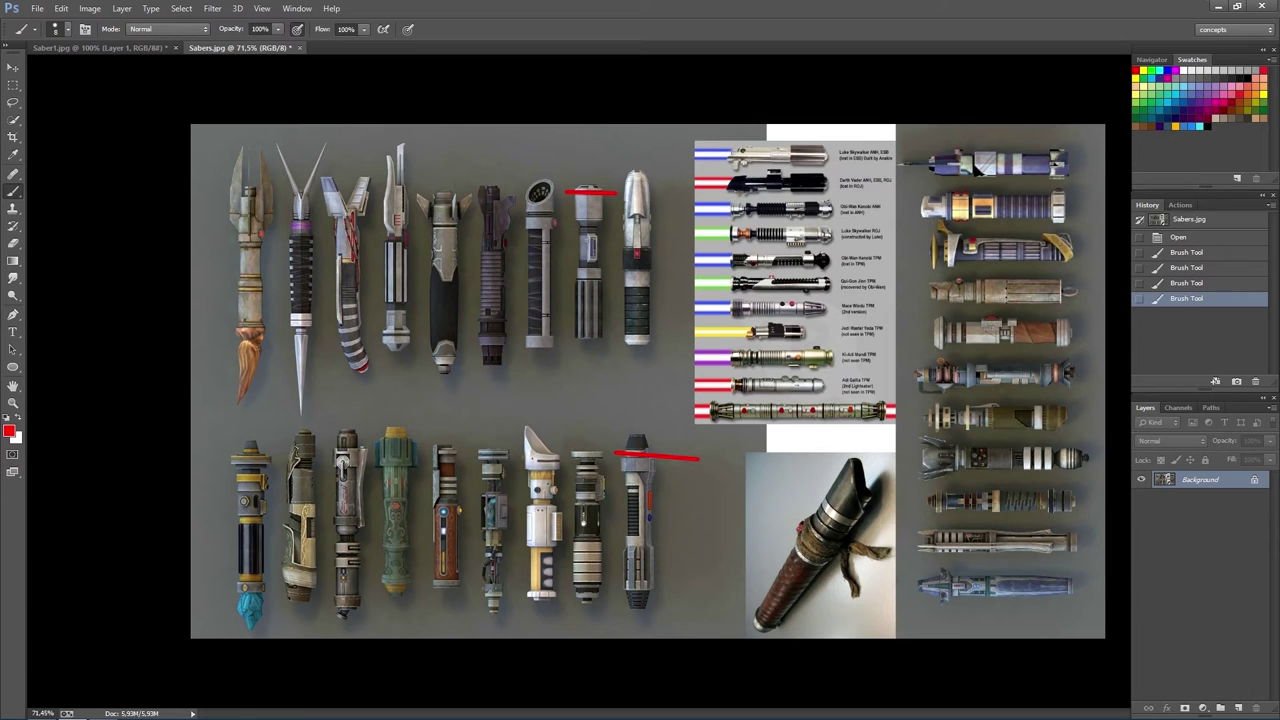
left_click(611, 179)
left_click(660, 185, "shift")
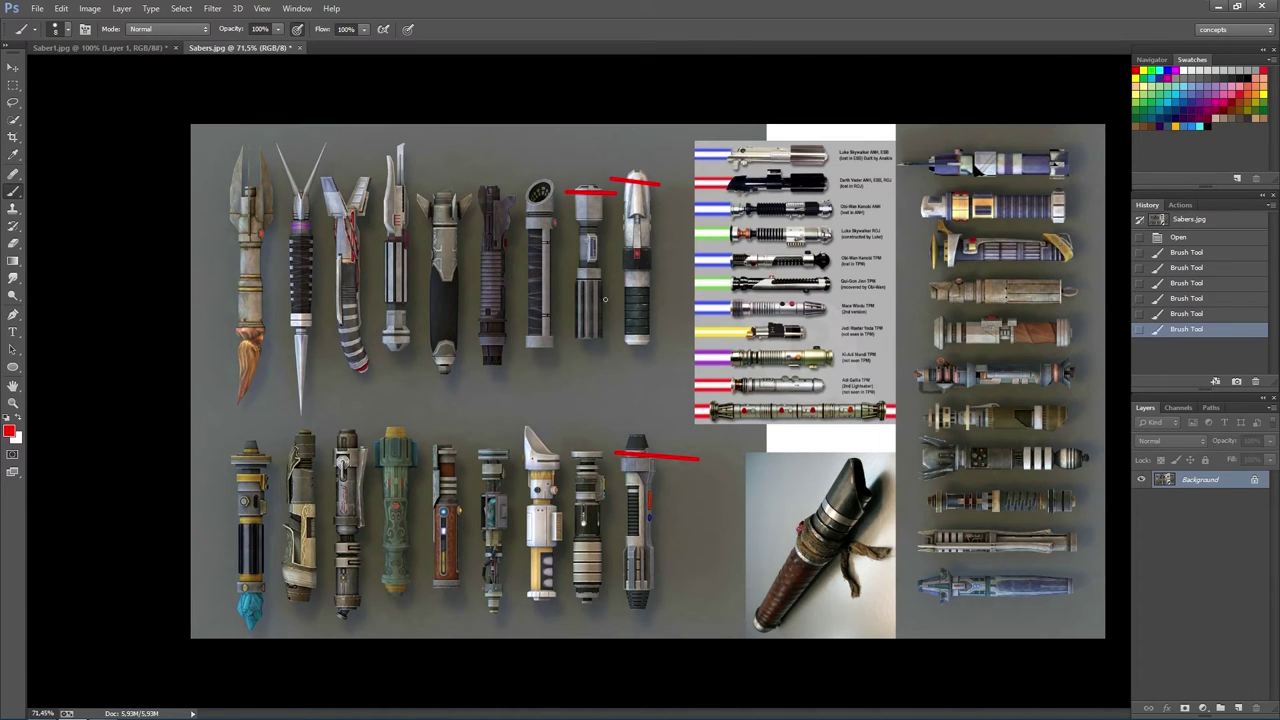
left_click(150, 48)
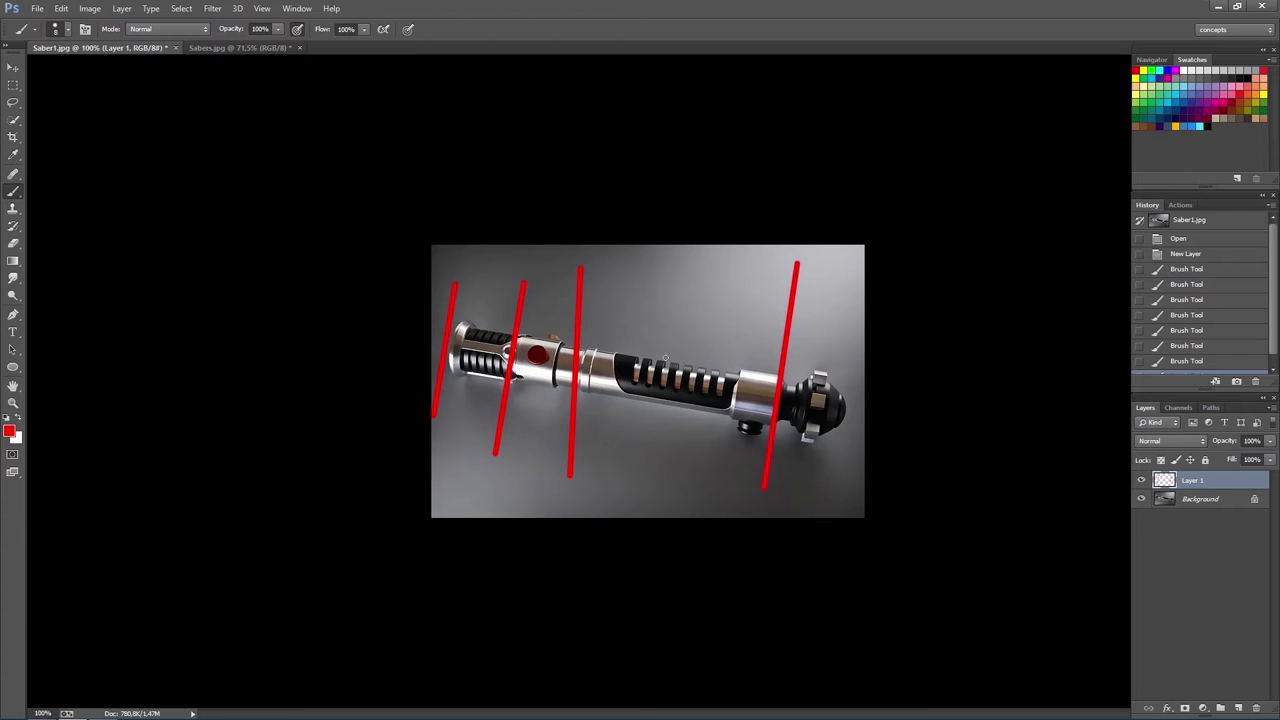
left_click(665, 357)
left_click_drag(642, 338, 652, 340)
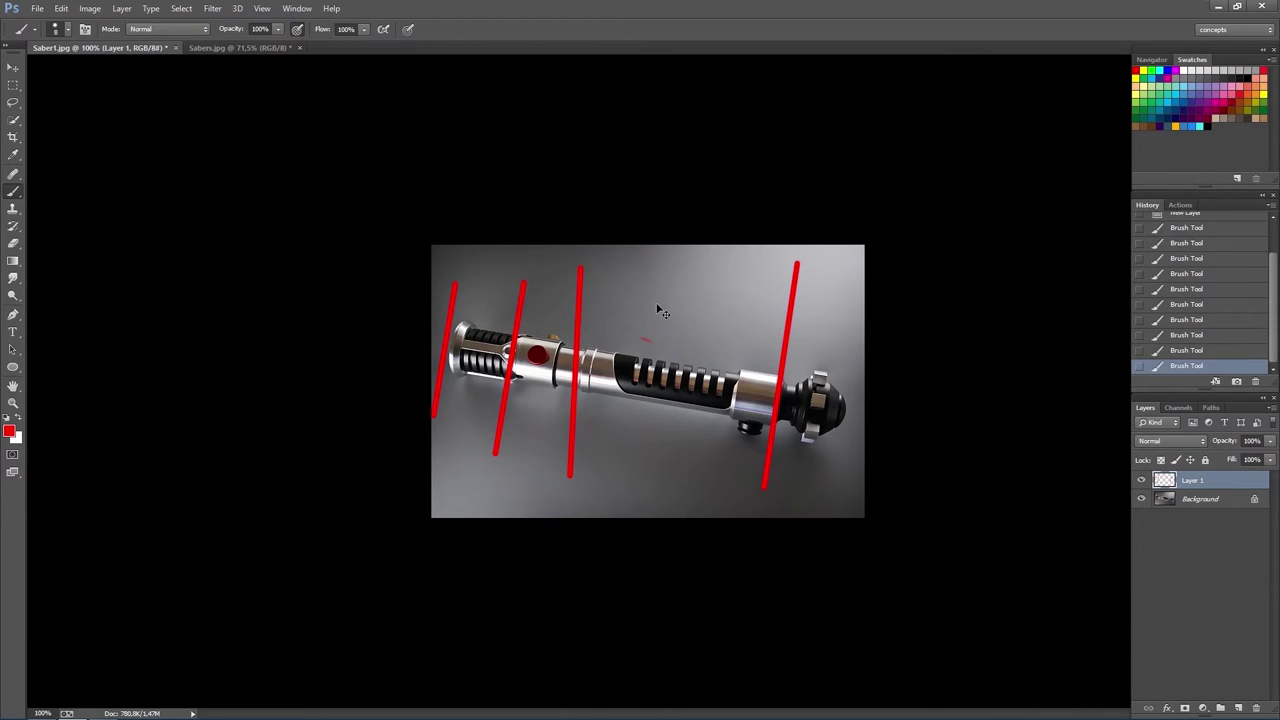
key("ctrl+z")
- Close both reference images, Saber1.jpg and Sabers.jpg, without saving their changes
left_click(175, 47)
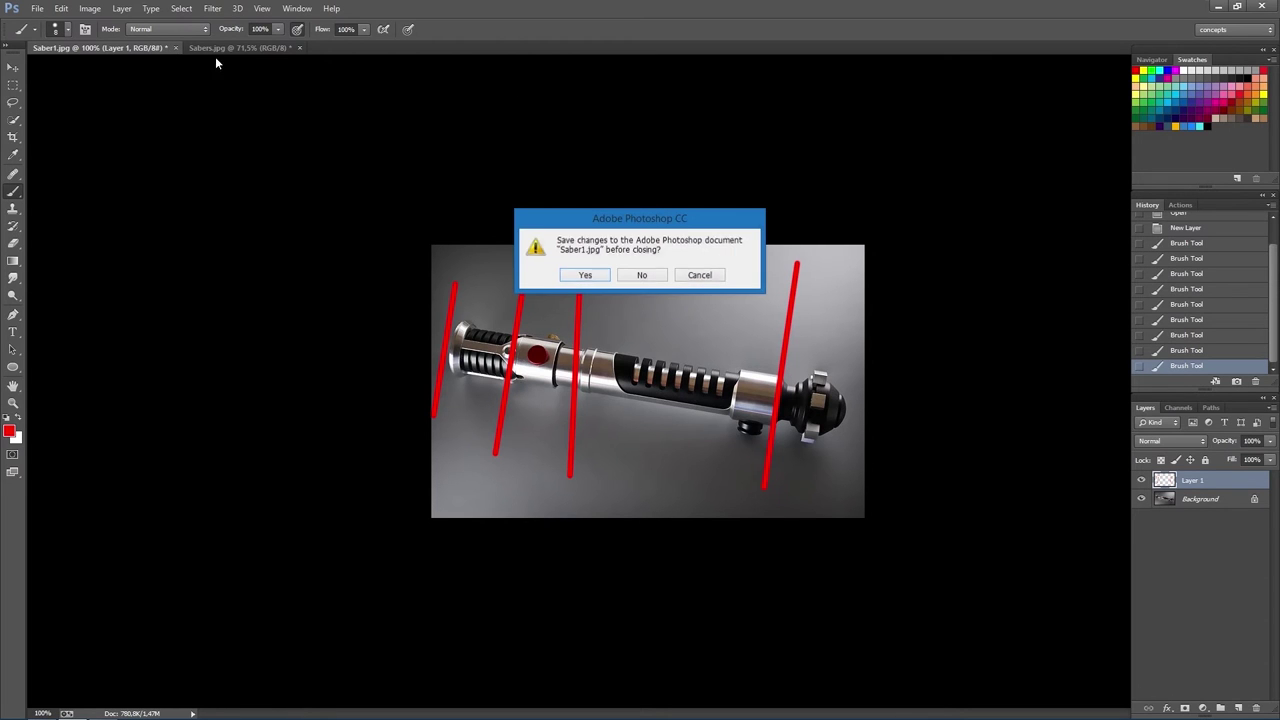
left_click(655, 277)
left_click(146, 47)
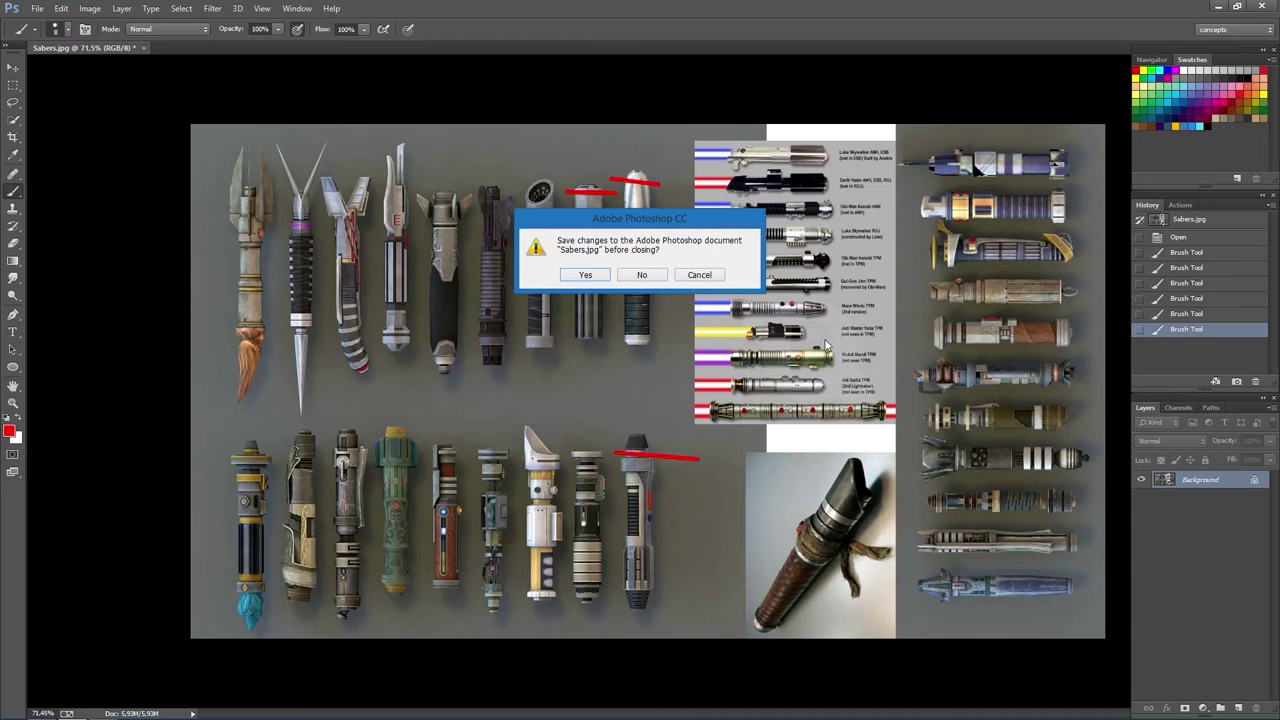
left_click(641, 276)
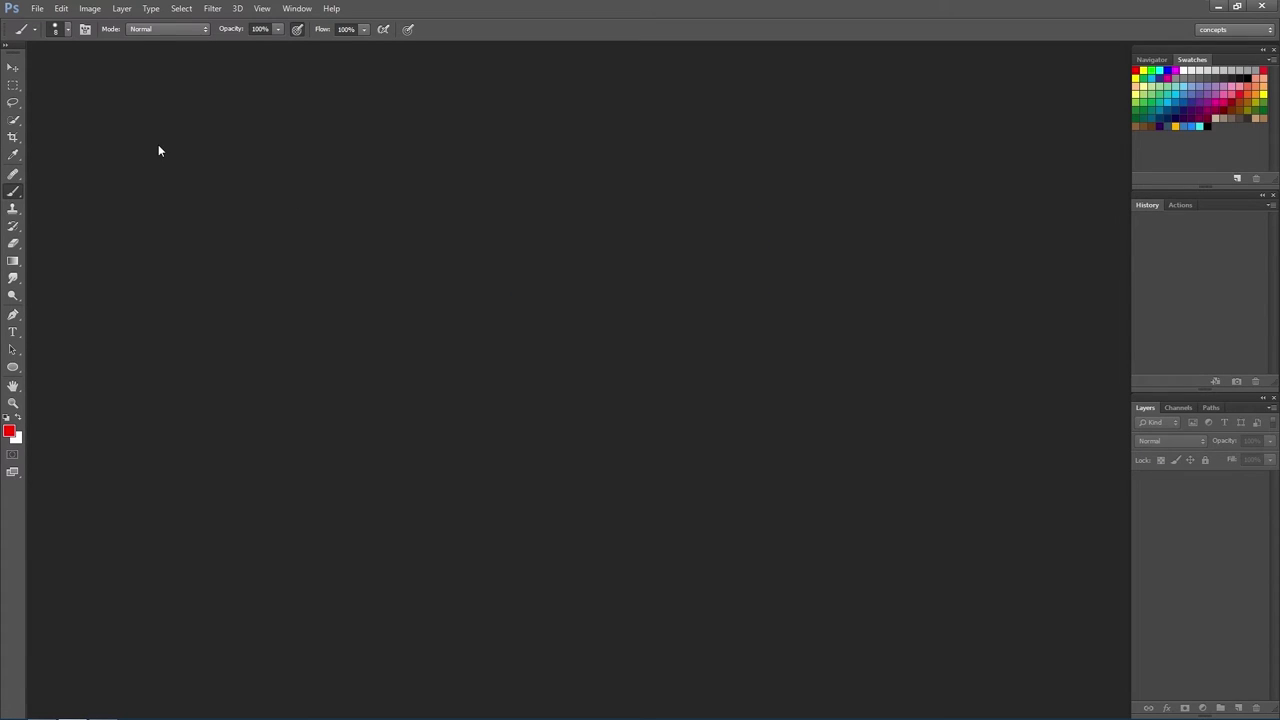
- Reset the colours to default black and white, and create a new white 1024 x 1024 px RGB document at 72 pixels/inch
key("w")
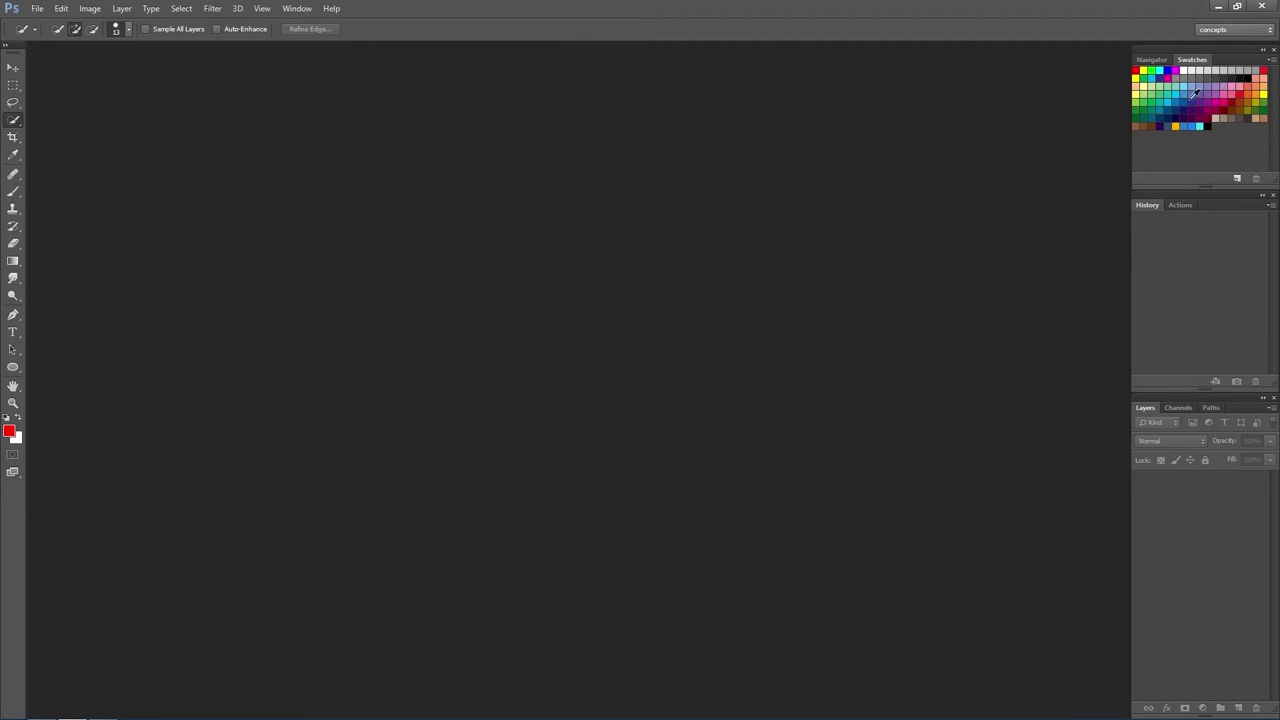
key("d")
key("e")
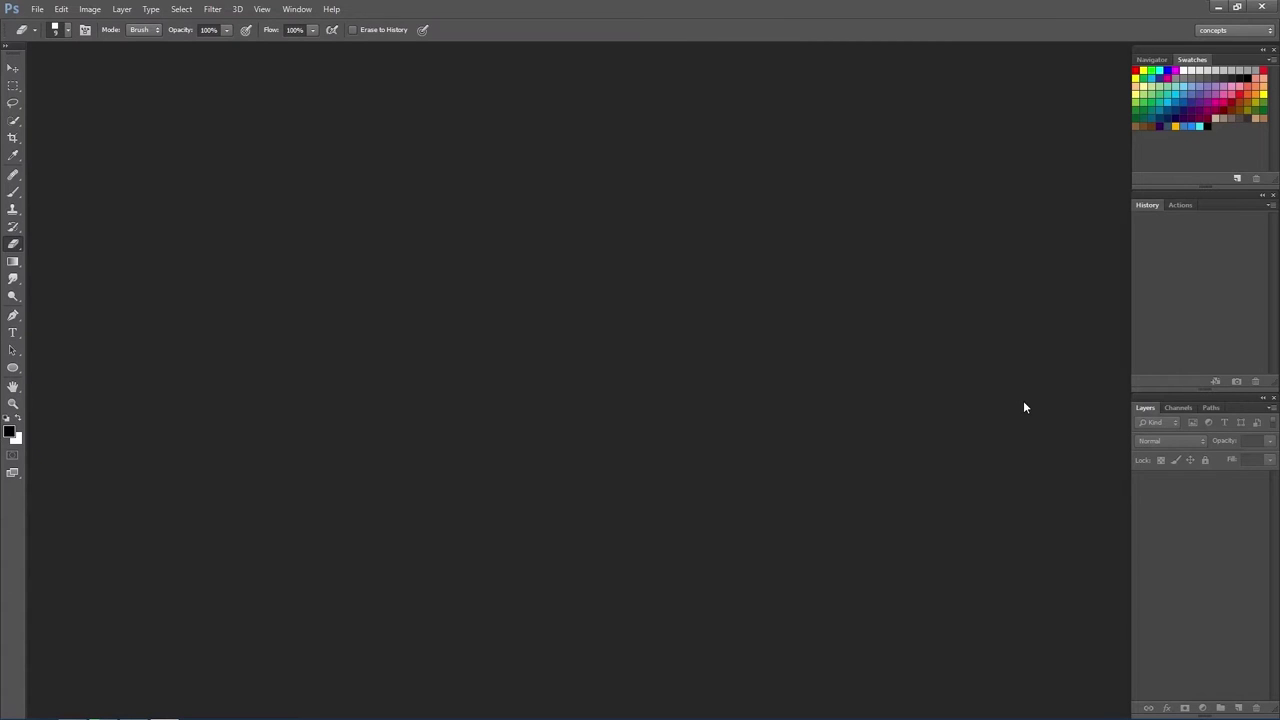
key("ctrl+n")
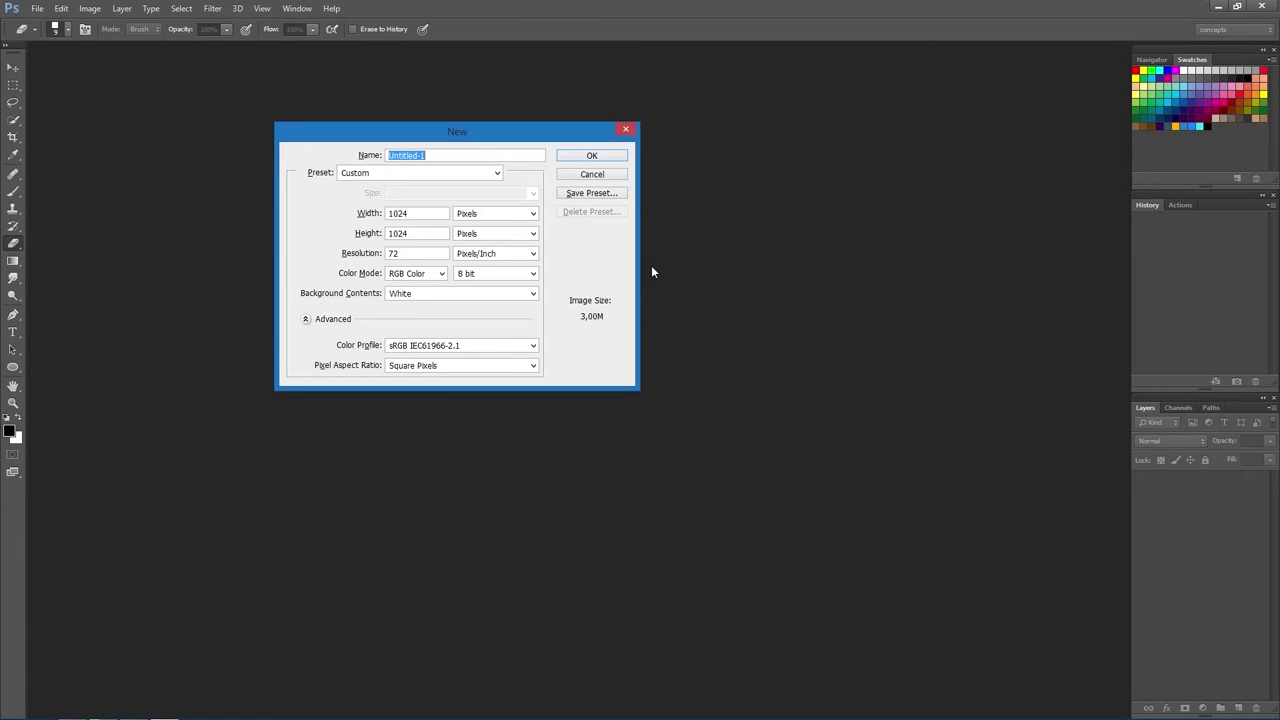
left_click(590, 156)
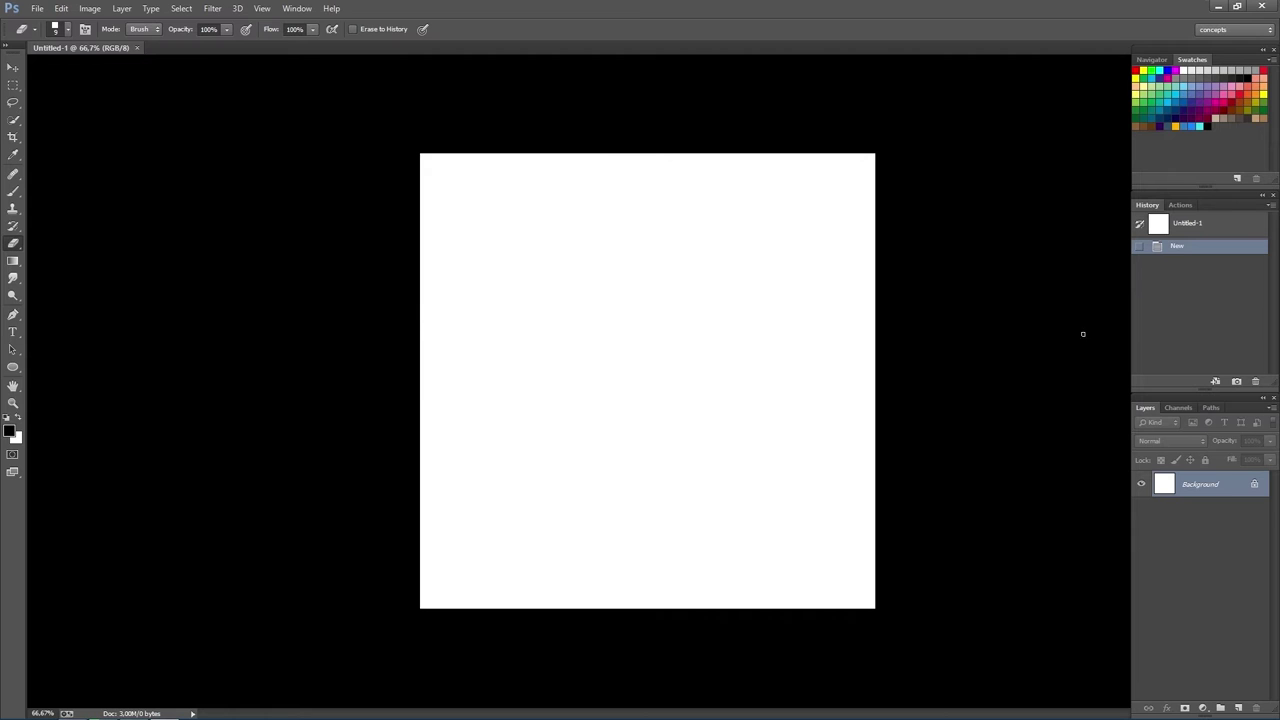
- Convert the locked Background into a regular layer and rename it Bg
double_click(1256, 488)
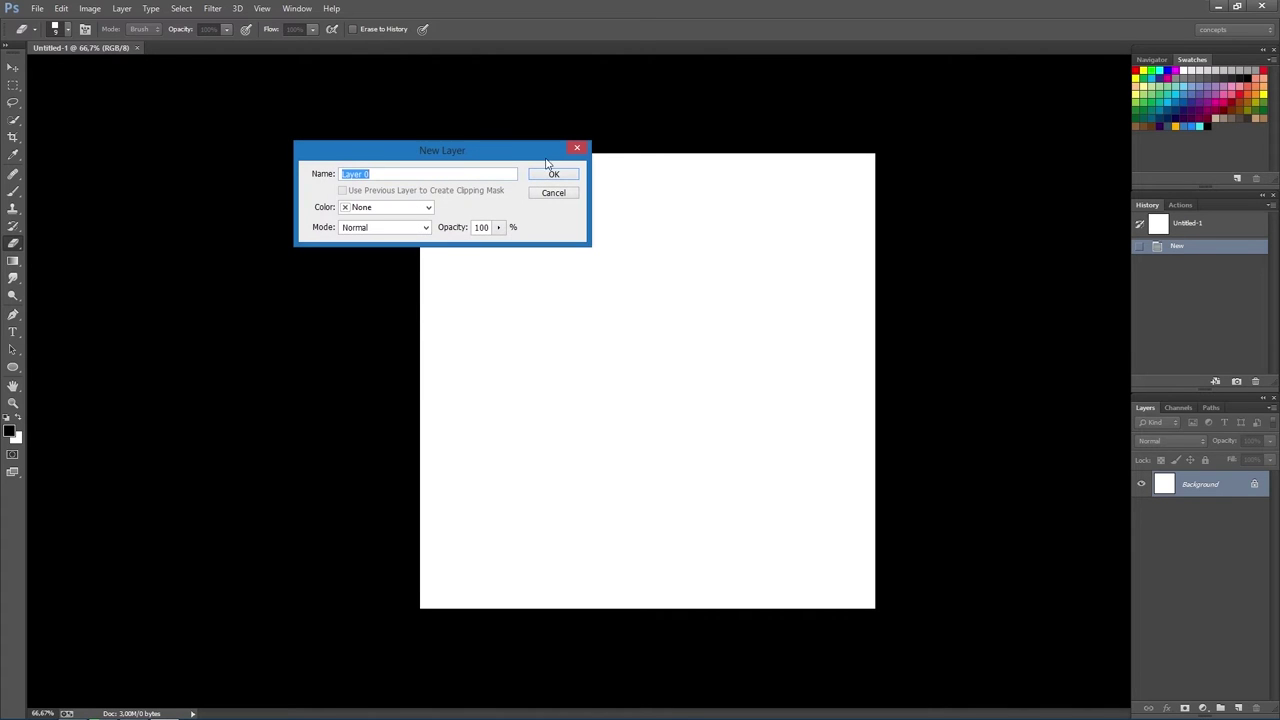
left_click_drag(505, 152, 441, 116)
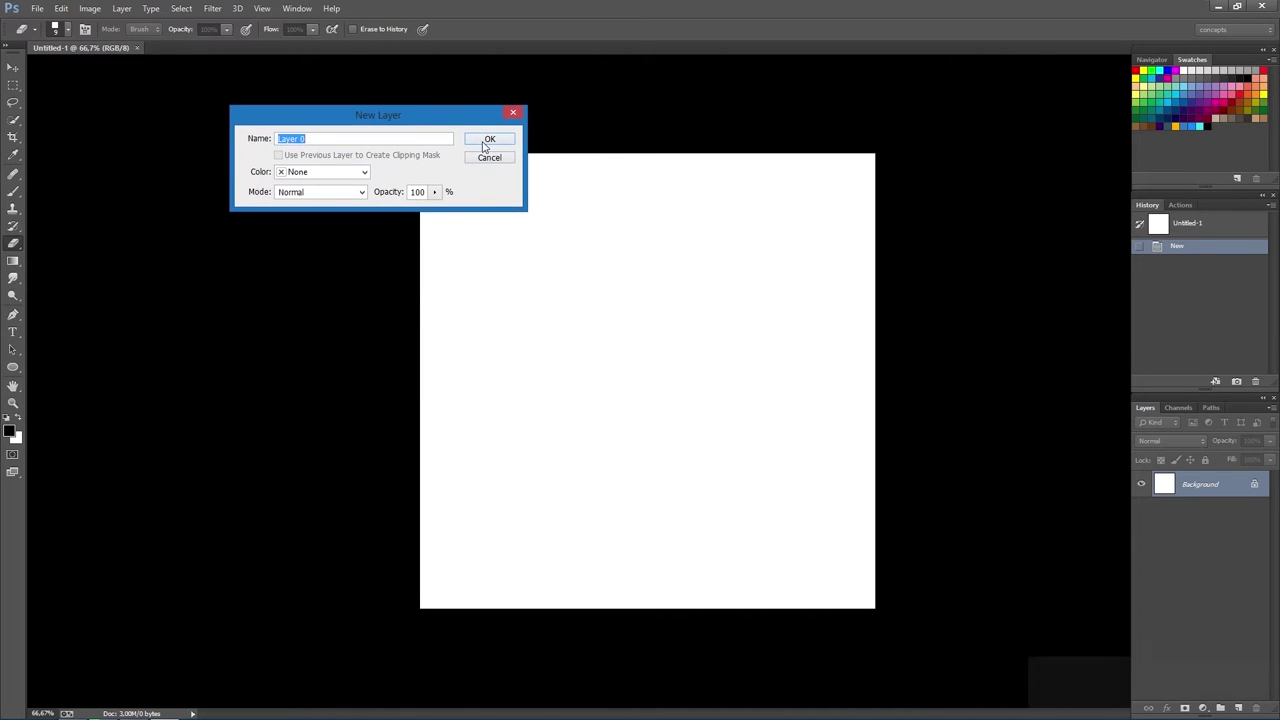
left_click(486, 141)
double_click(1197, 486)
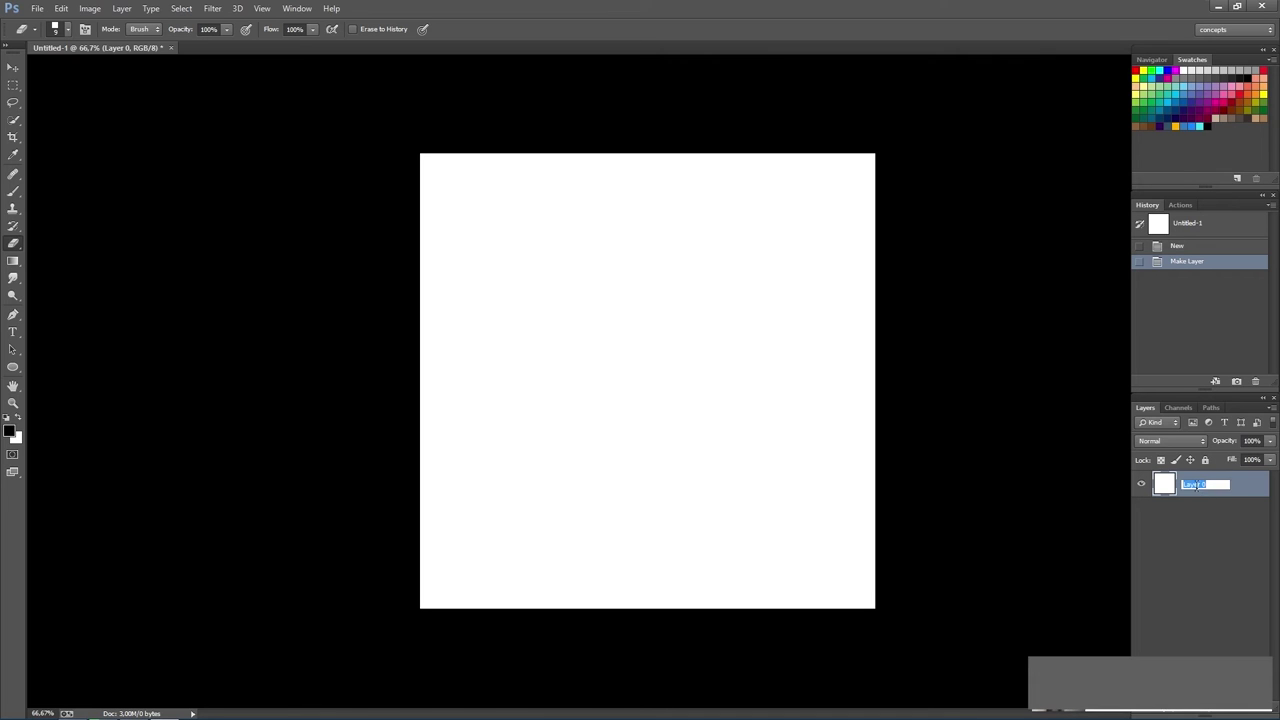
type("Bg")
key("Return")
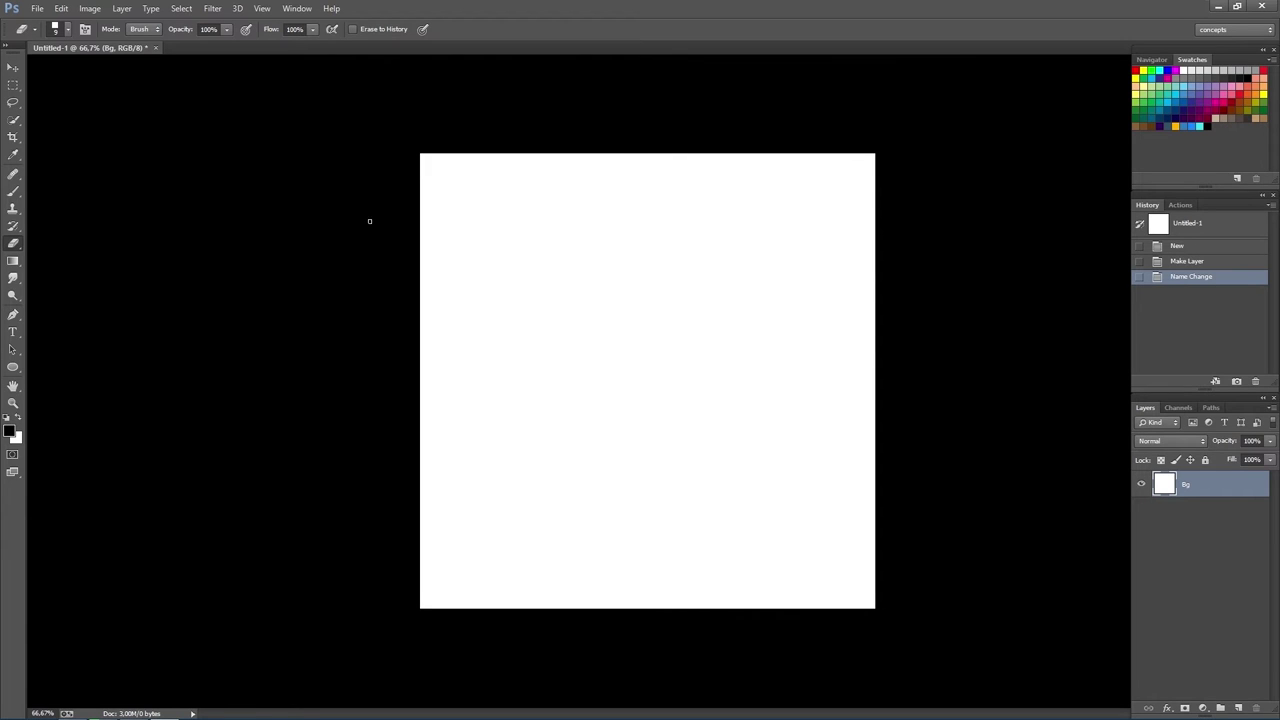
- Add a new empty layer above Bg, and fill the Bg layer with 50% Gray at 100% opacity
left_click(1239, 707)
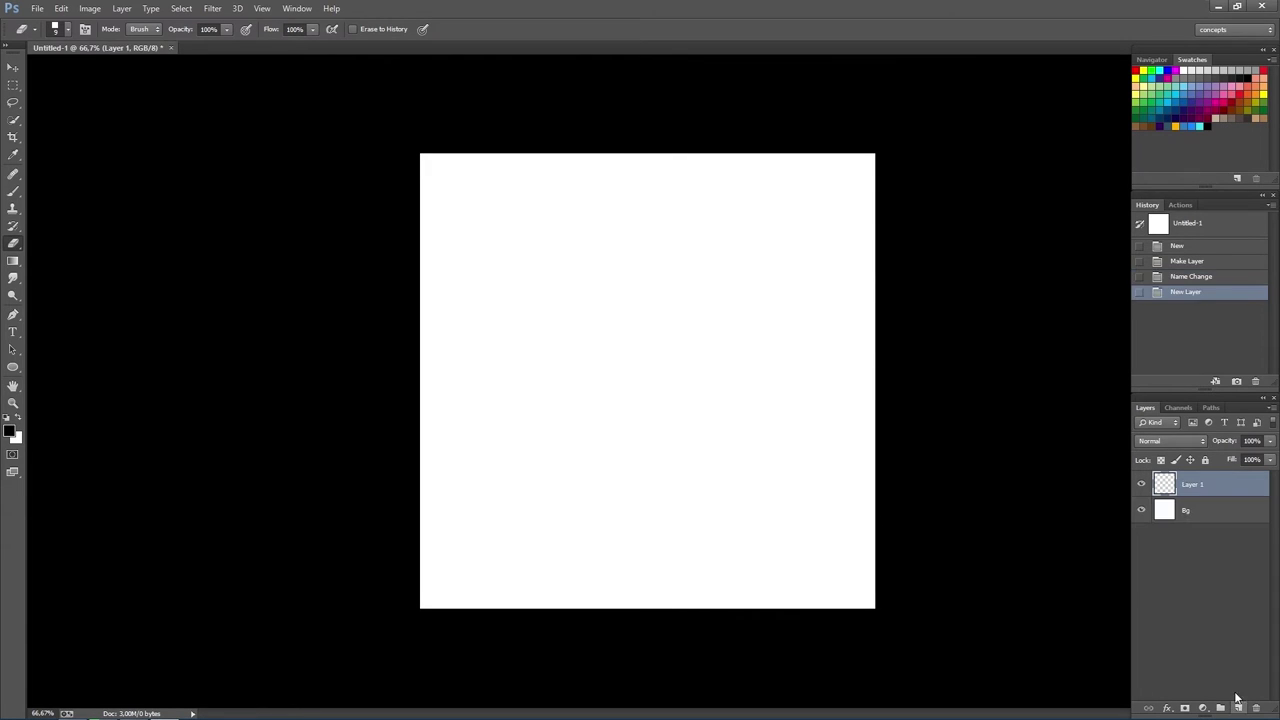
left_click(1191, 516)
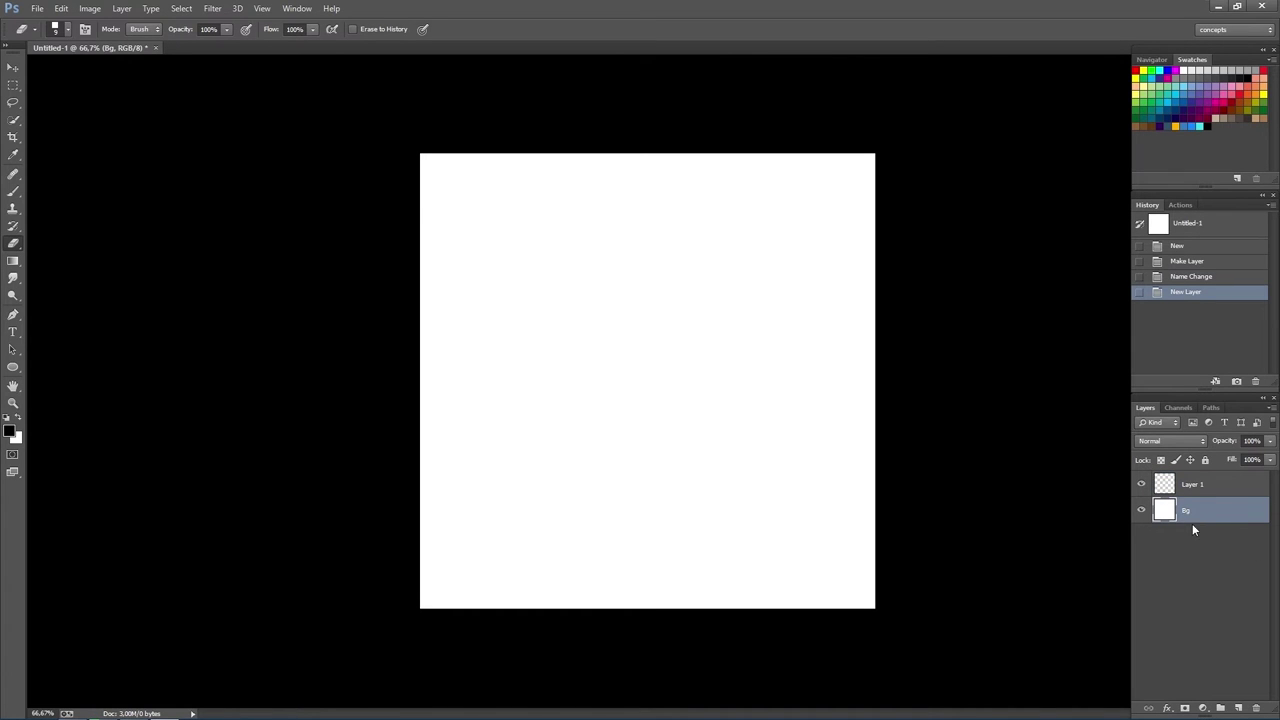
key("shift+F5")
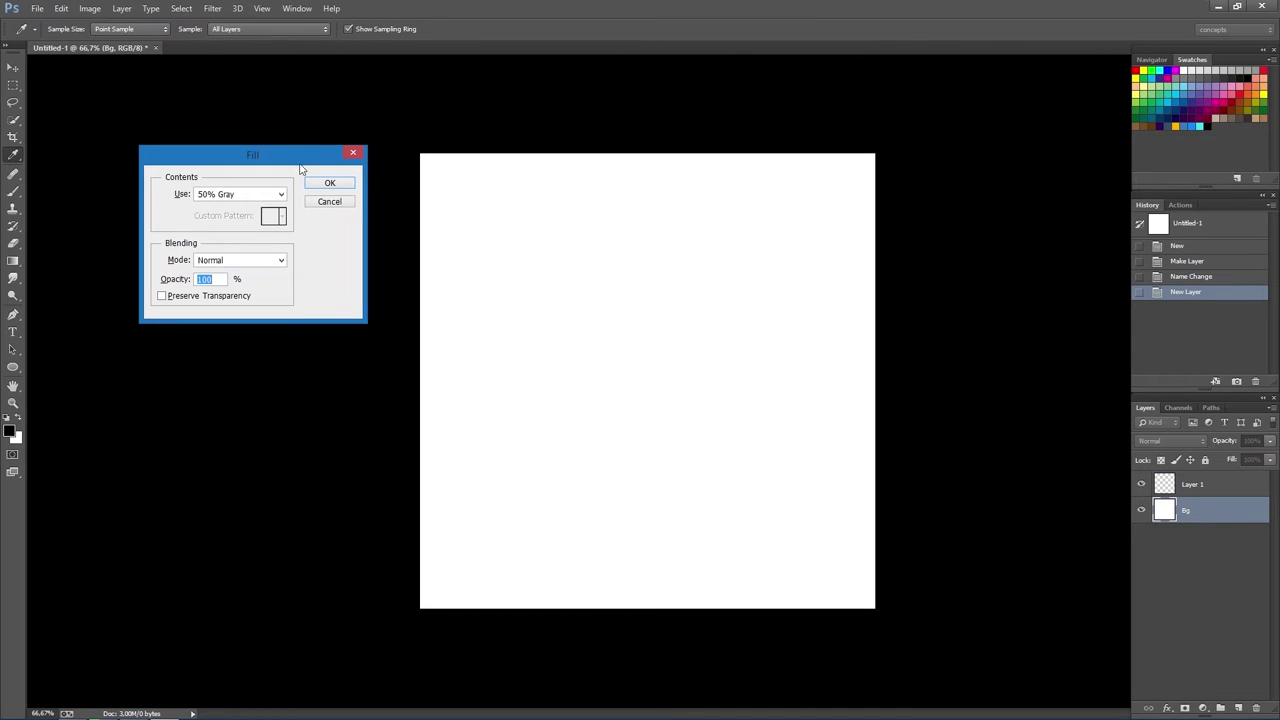
left_click(330, 186)
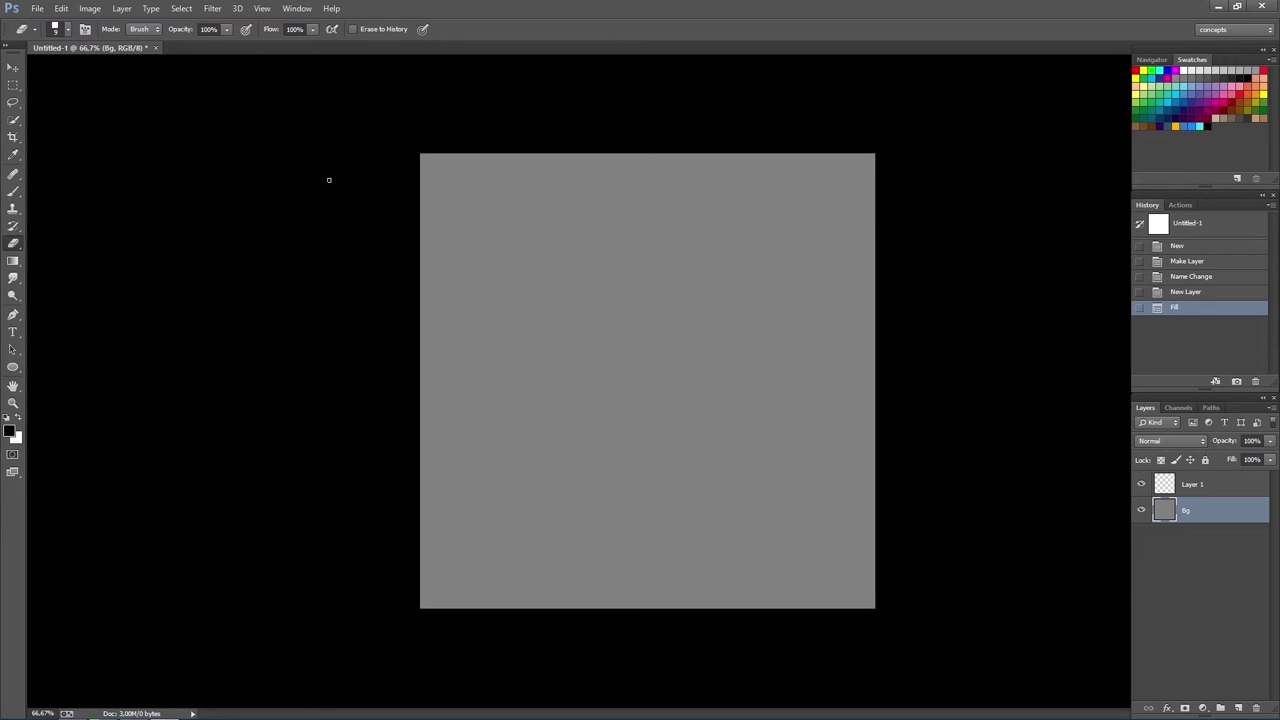
- Add a vertical guide at 512 px down the middle of the canvas
left_click(262, 8)
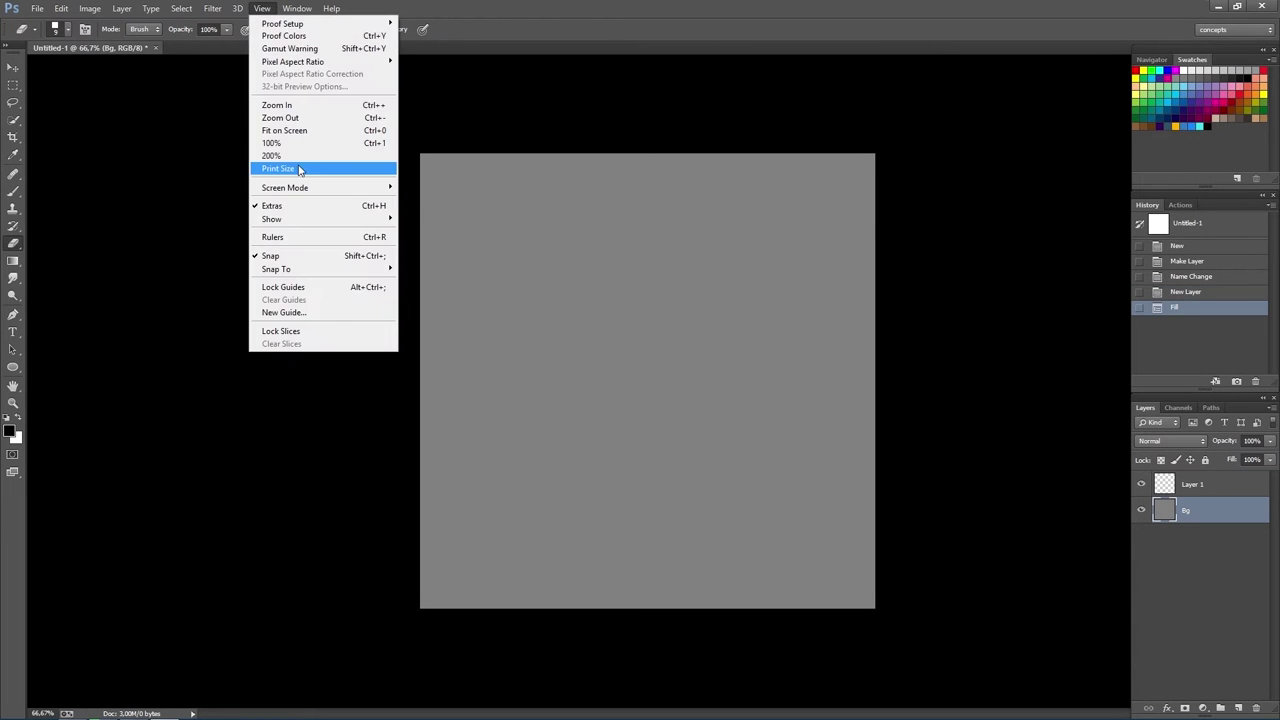
left_click(300, 312)
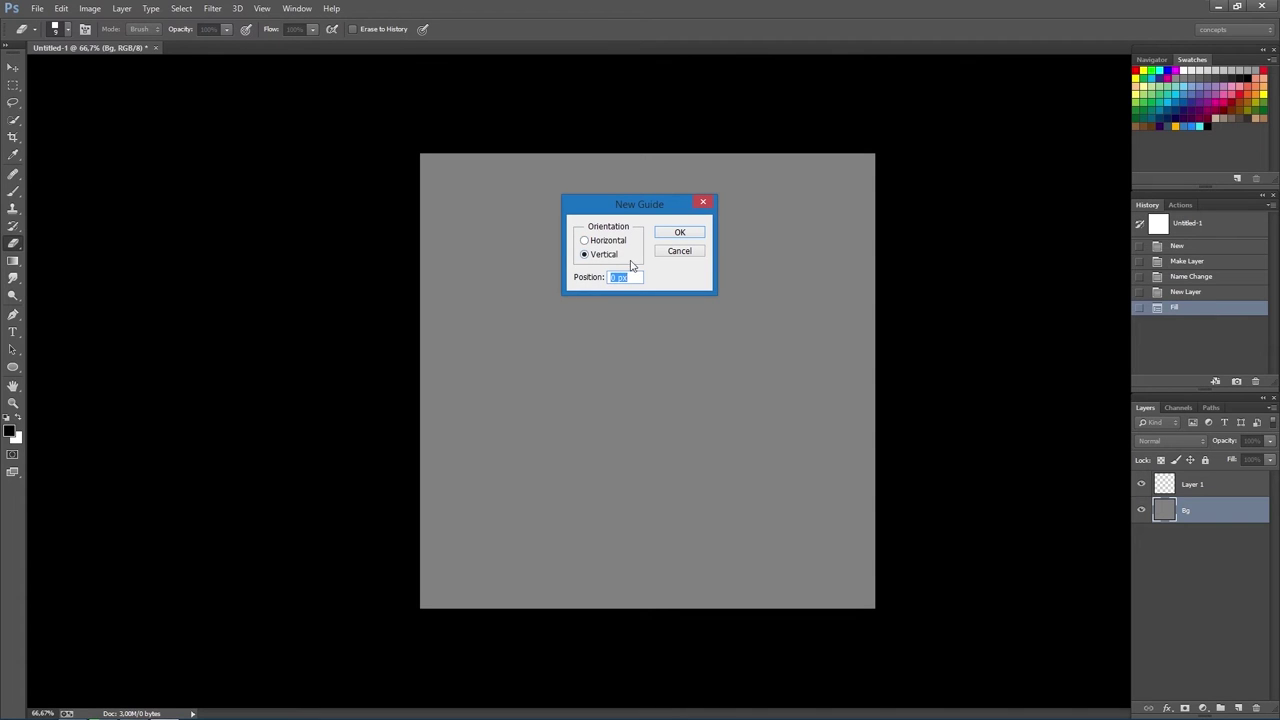
type("512")
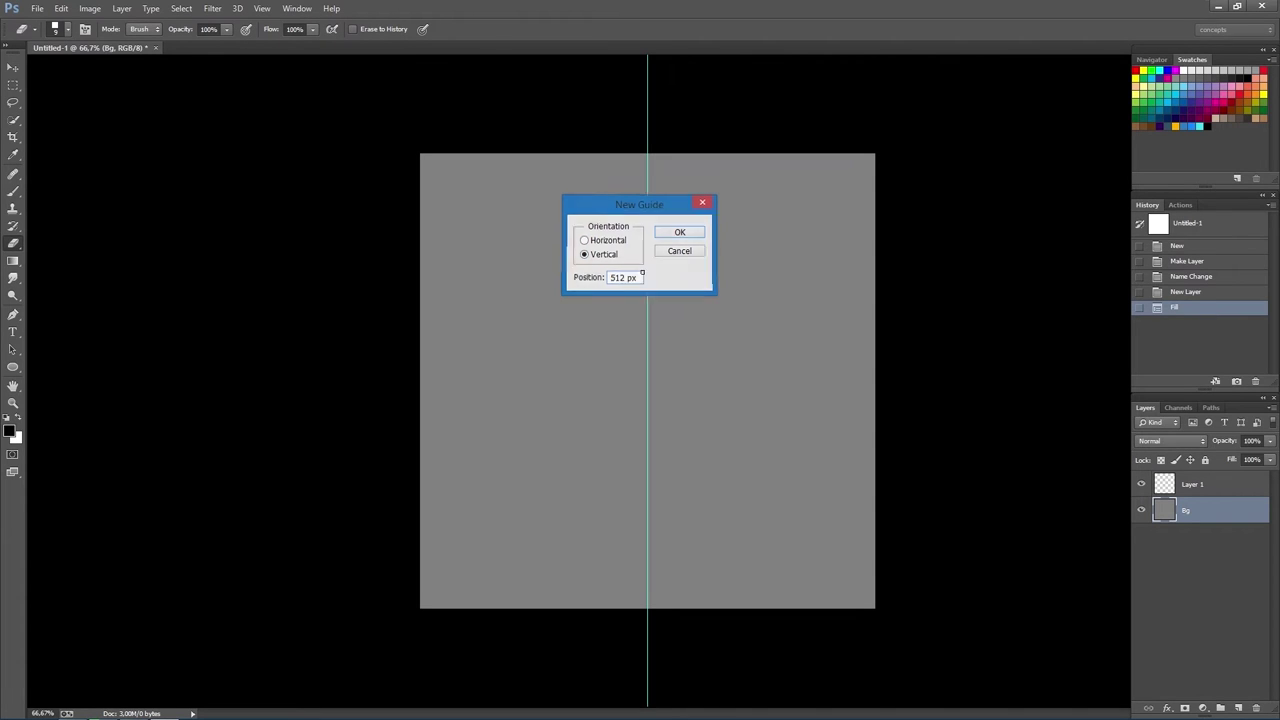
key("Return")
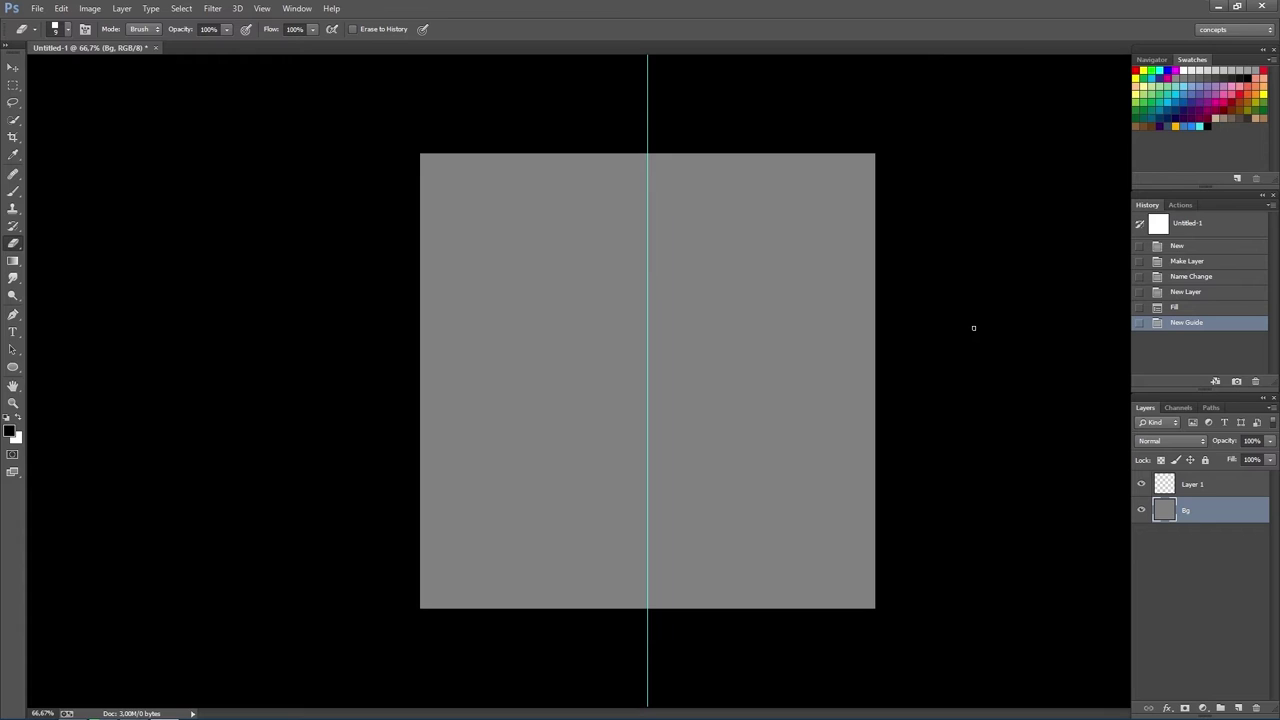
- Switch to full screen mode with the menu bar and add a horizontal guide at 250 px
key("f")
left_click_drag(915, 320, 849, 317)
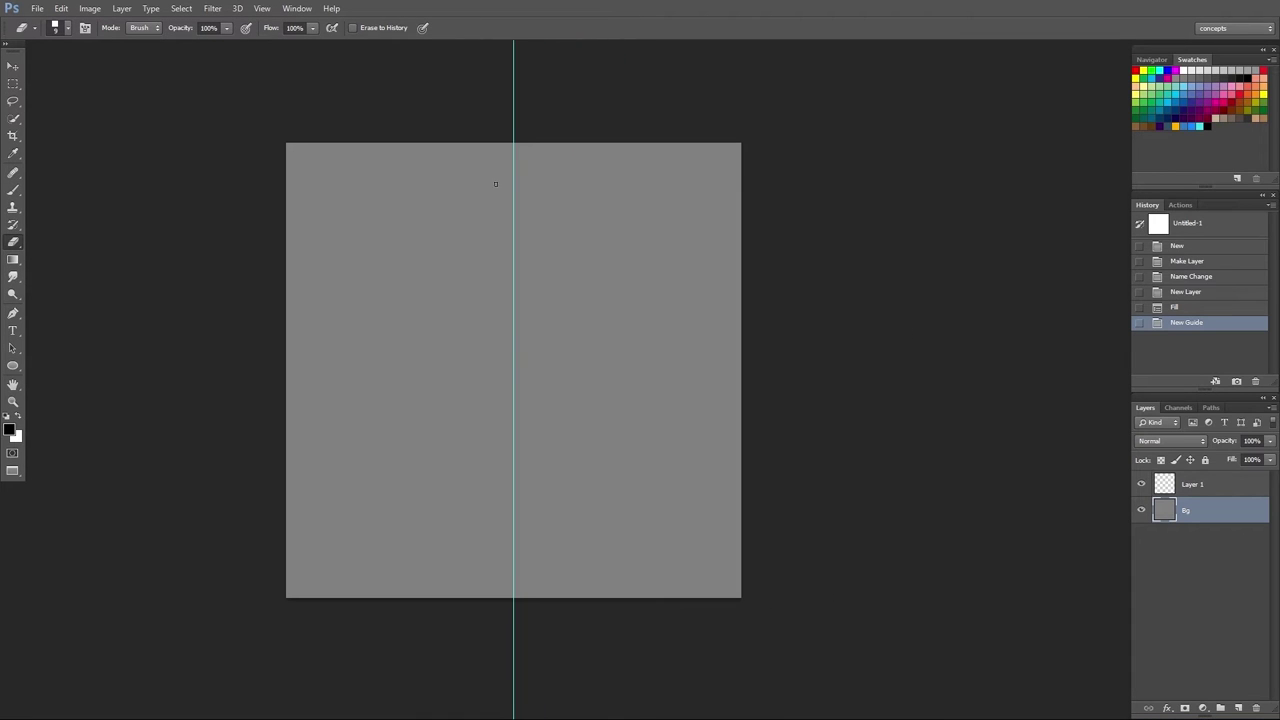
left_click(262, 8)
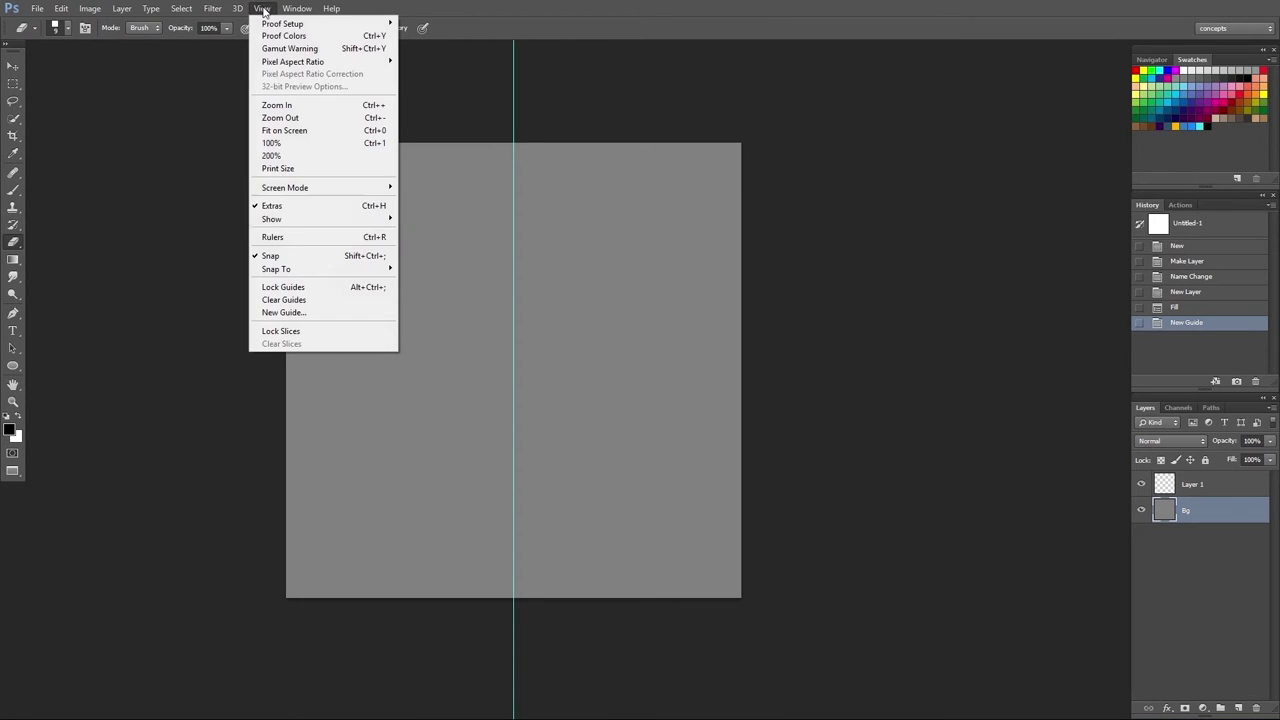
left_click(305, 313)
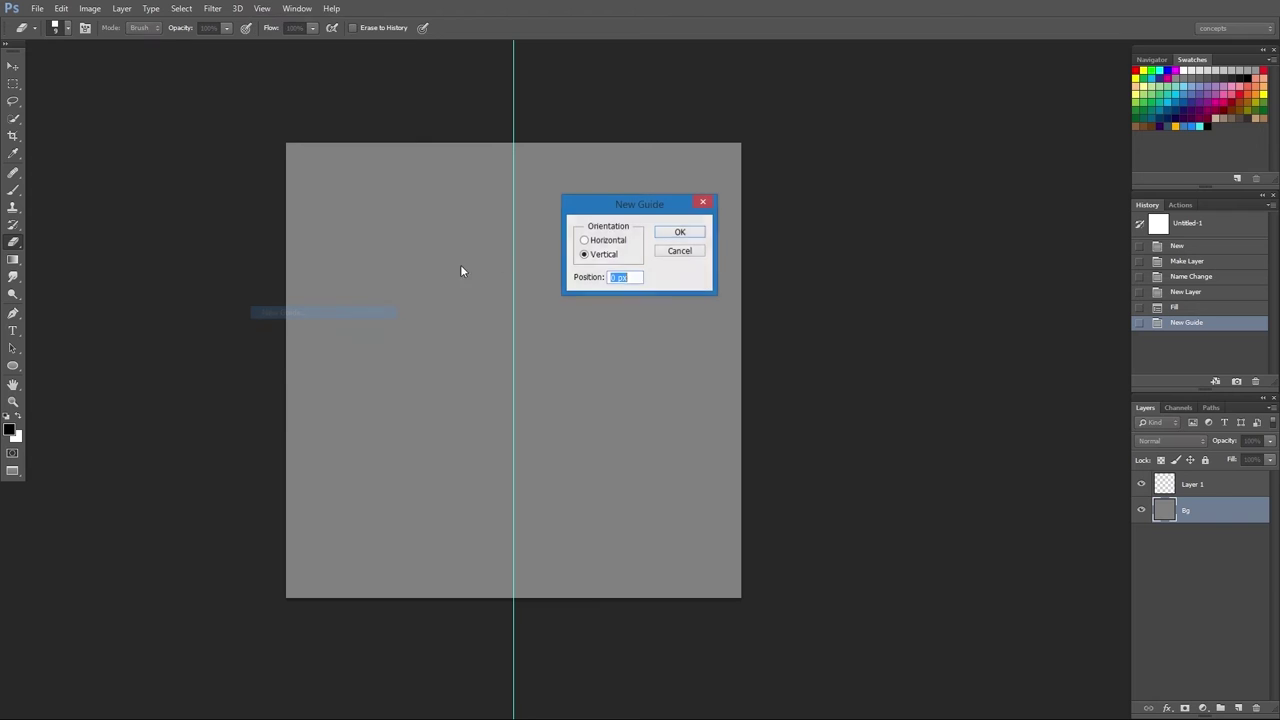
left_click(610, 240)
key("Tab")
type("250")
key("Return")
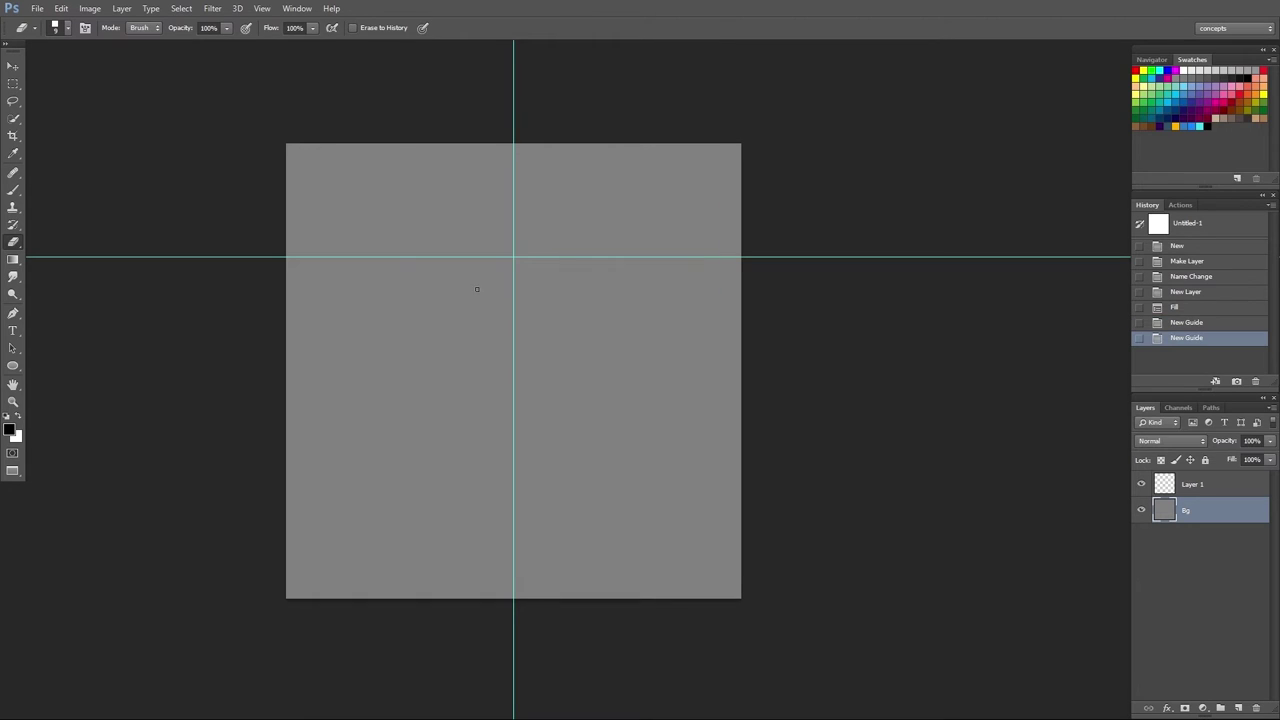
- Add two more horizontal guides, one at 500 px and one at 750 px
left_click(262, 8)
left_click(308, 311)
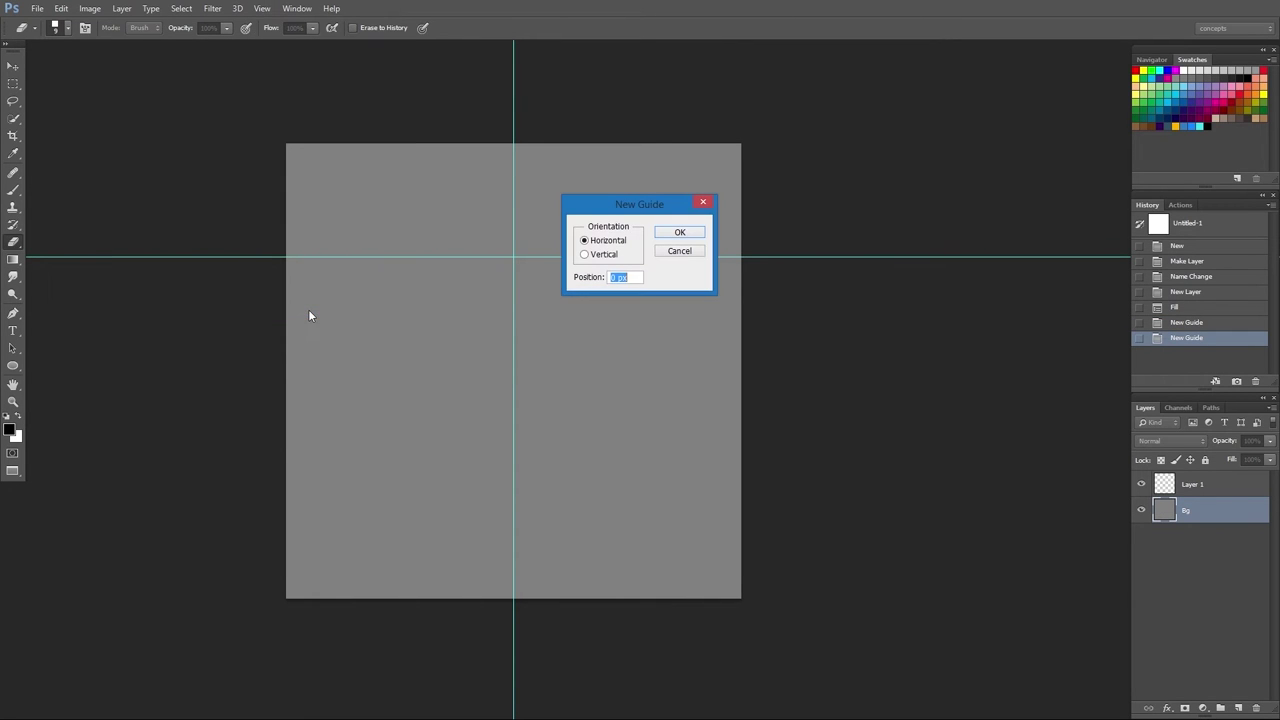
type("500")
key("Return")
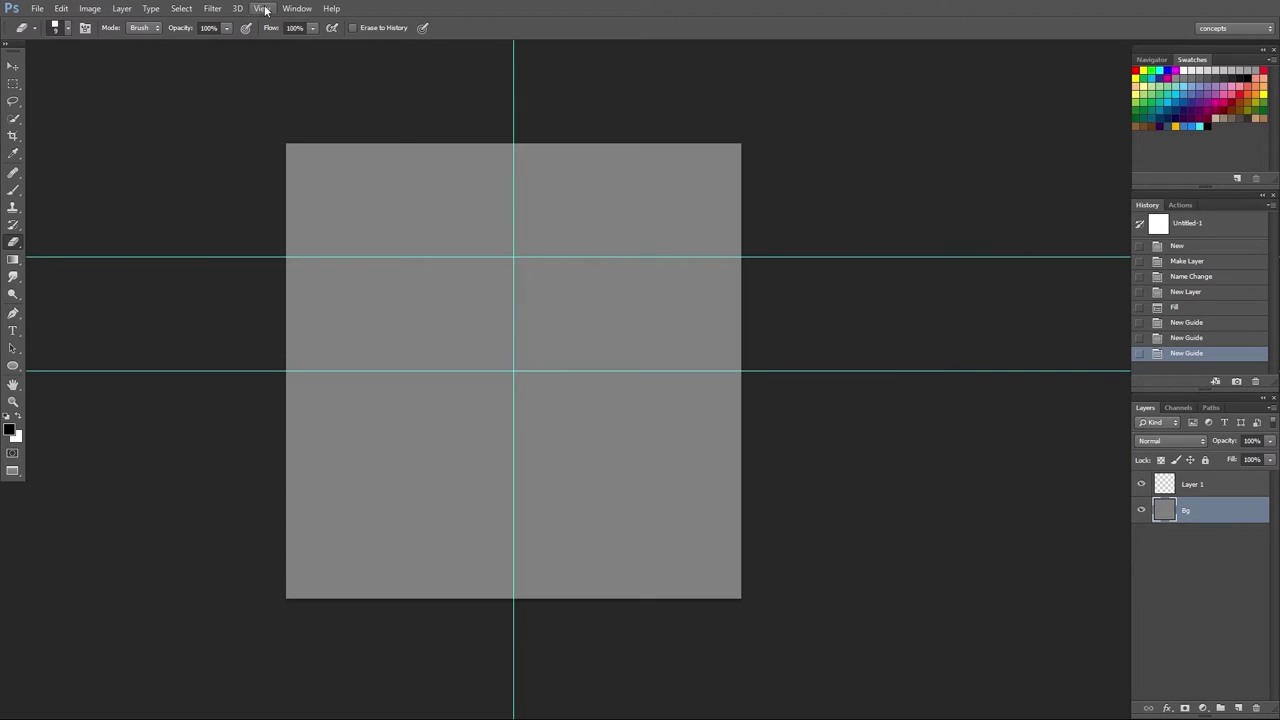
left_click(262, 8)
left_click(302, 312)
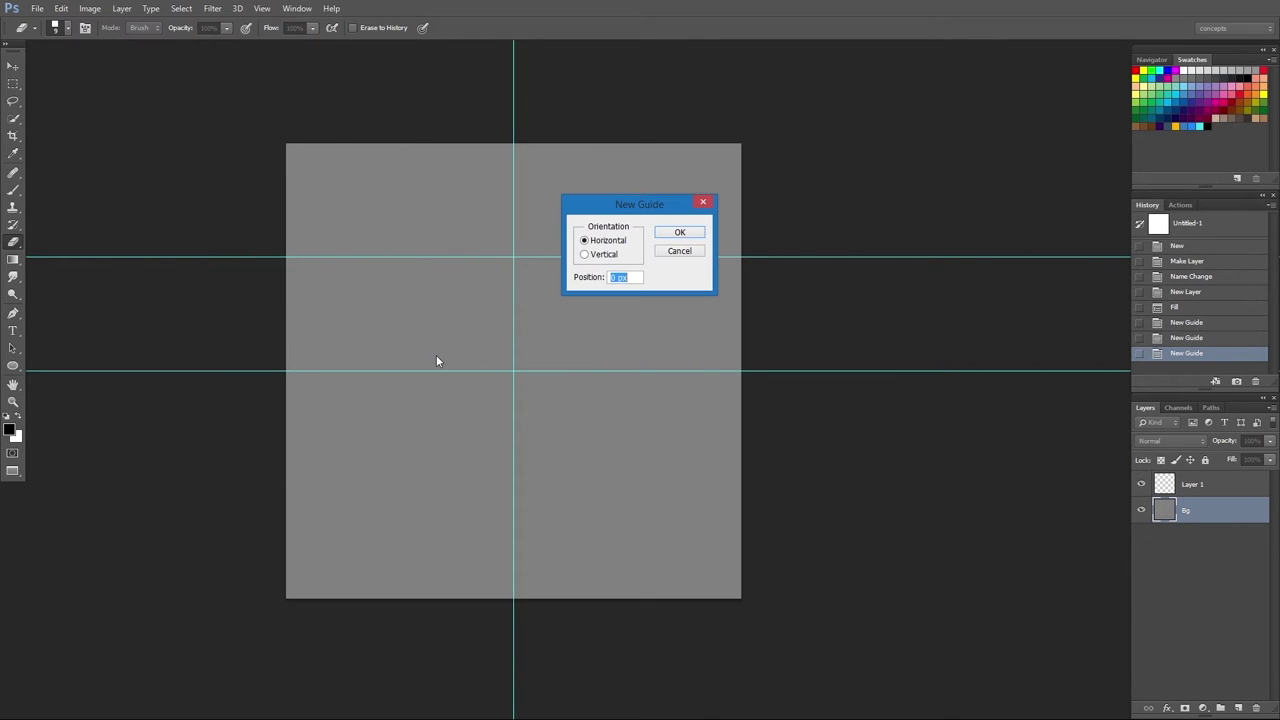
type("750")
key("Return")
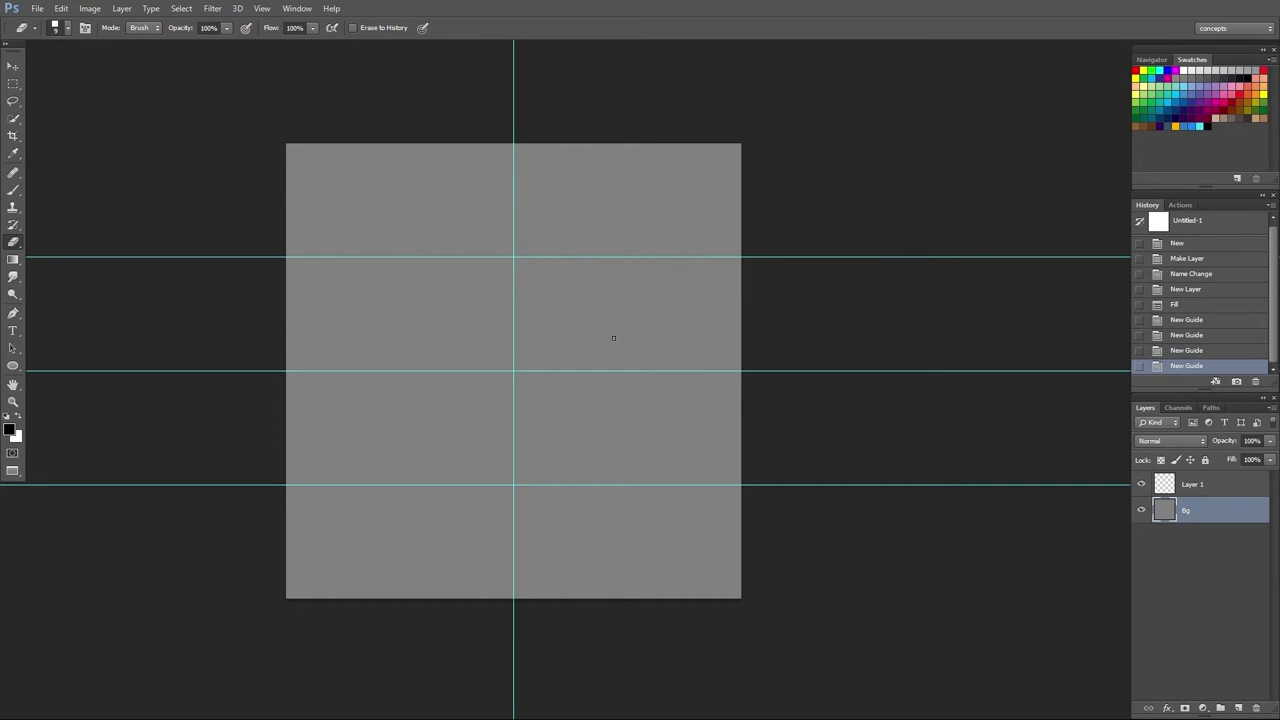
- Brush a thin straight black line, 6 px wide, along the vertical guide on the Bg layer from the canvas's upper to lower edge
key("b")
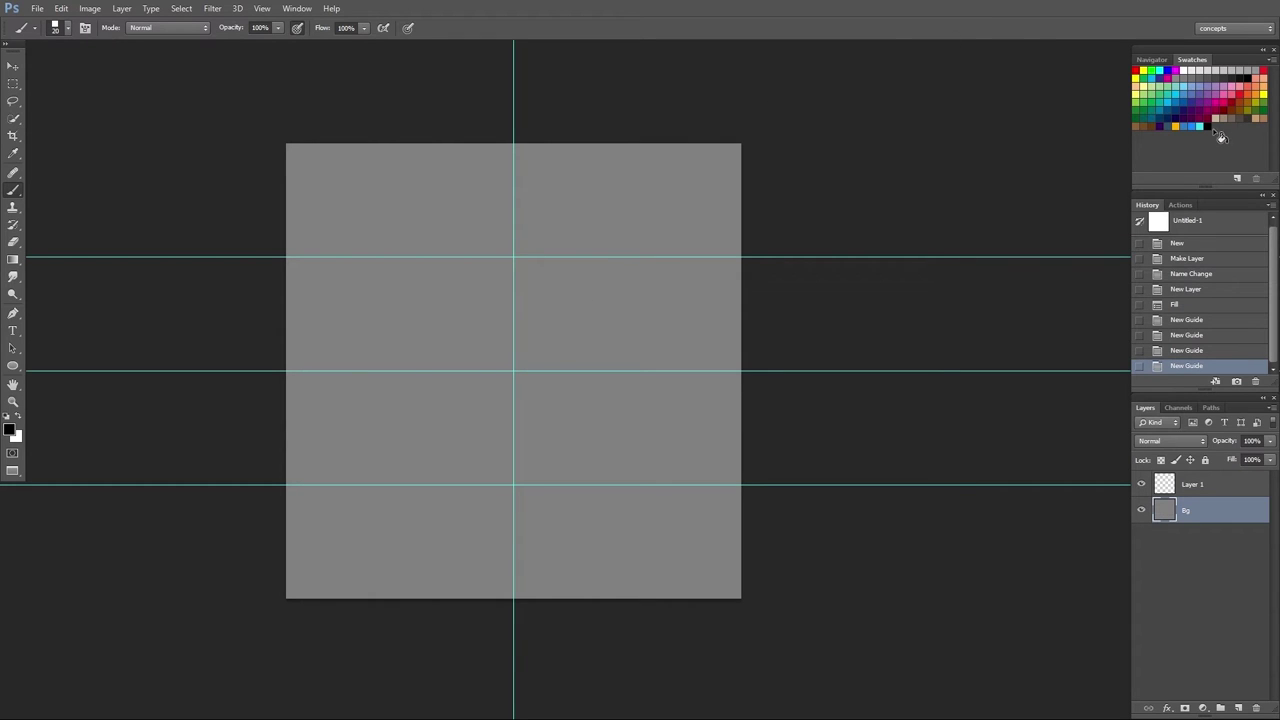
key("bracketleft")
key("bracketleft")
mouse_move(513, 130)
left_mouse_down()
mouse_move(513, 338)
mouse_move(570, 616)
left_mouse_up()
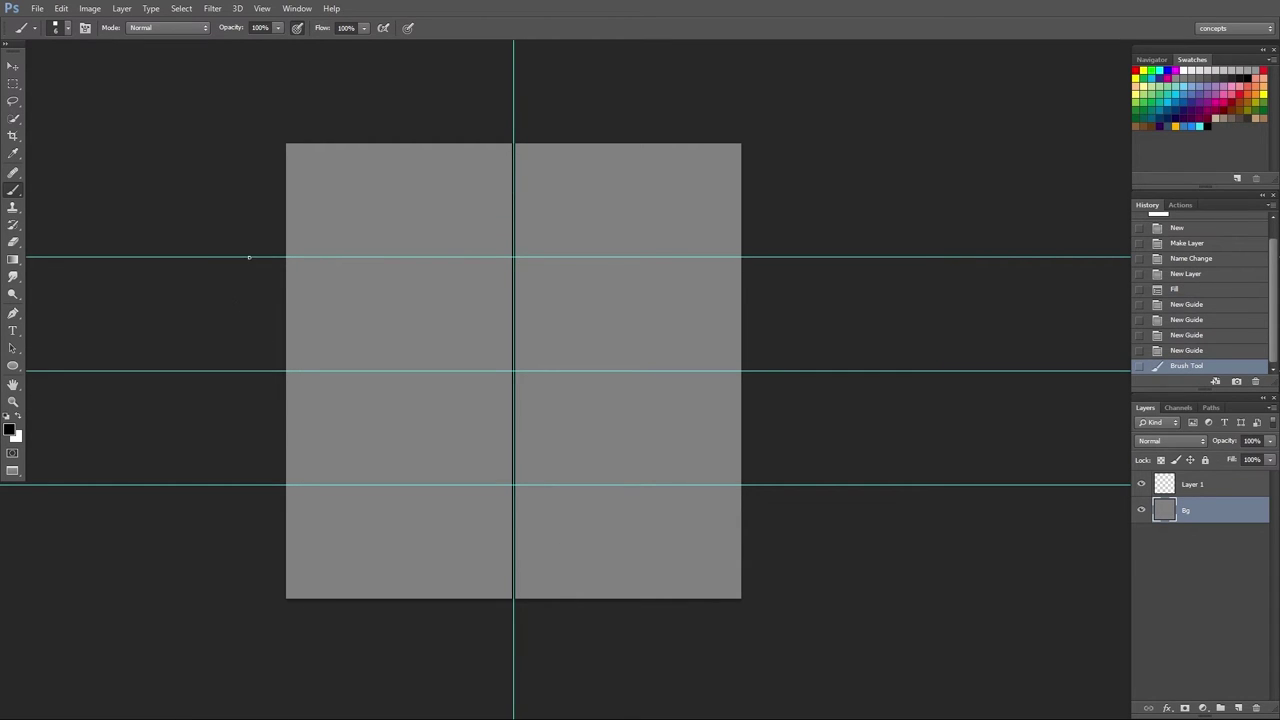
- Brush straight black lines across the full canvas width along the three horizontal guides on the Bg layer
left_click_drag(248, 257, 337, 257)
key("ctrl+z")
left_click_drag(215, 257, 745, 257)
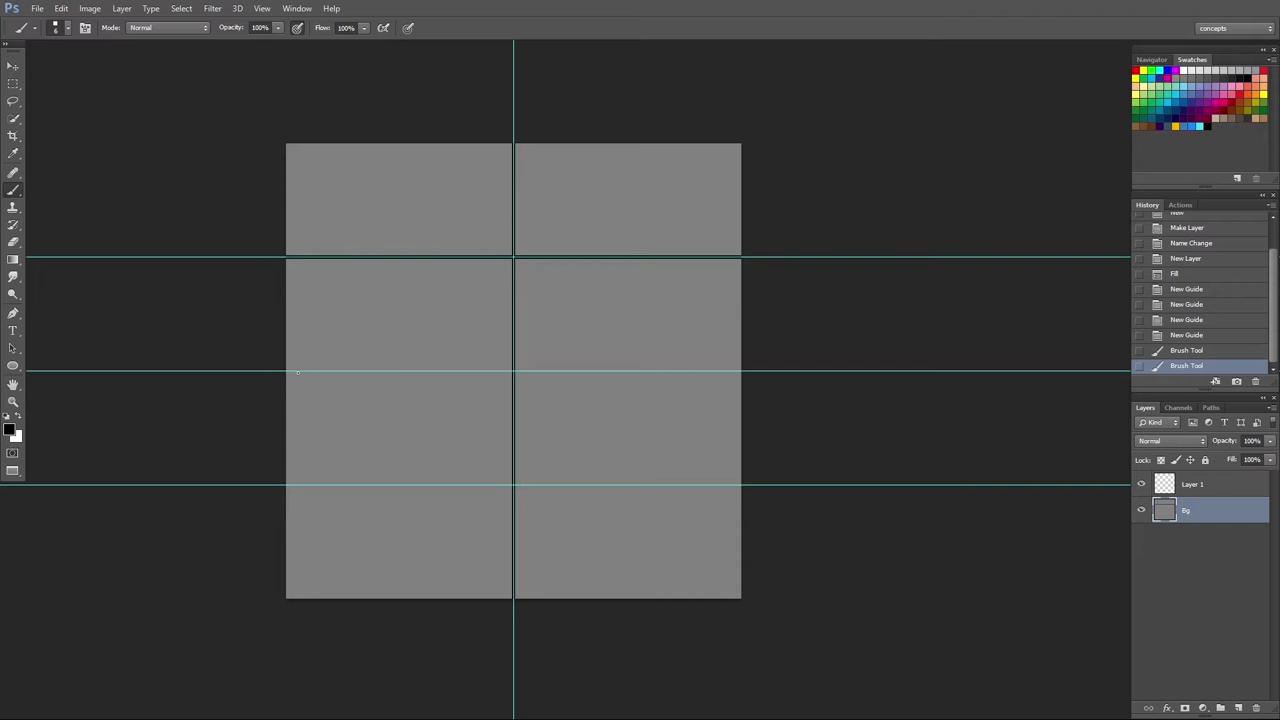
mouse_move(297, 371)
left_mouse_down()
mouse_move(681, 379)
mouse_move(745, 371)
left_mouse_up()
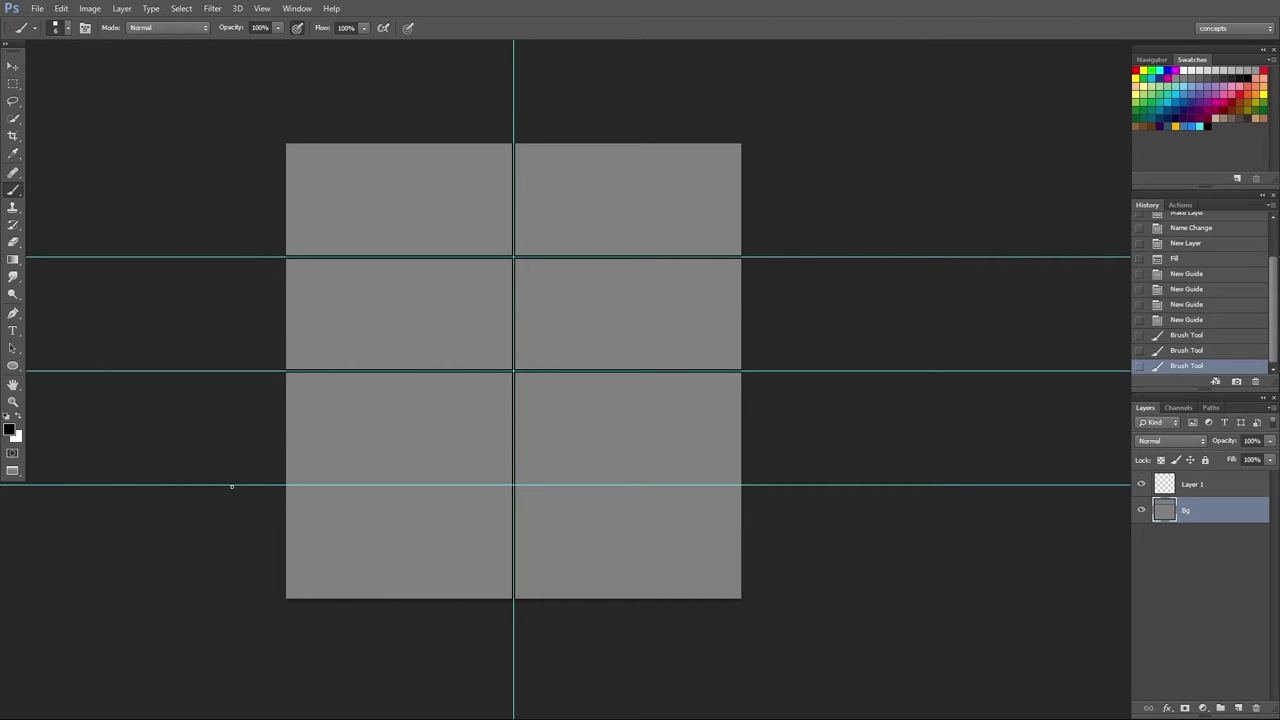
left_click_drag(284, 484, 743, 484)
- Hide the guides so only the black dividing lines show on the canvas
left_click(262, 8)
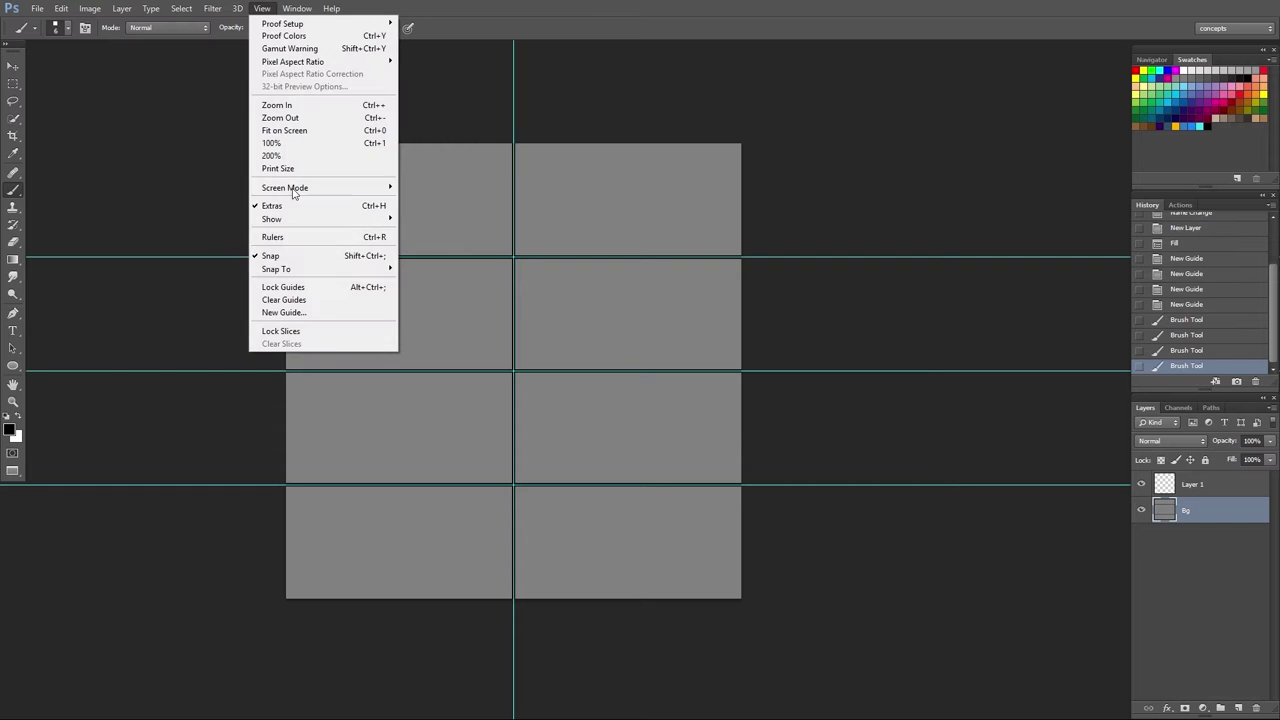
mouse_move(307, 230)
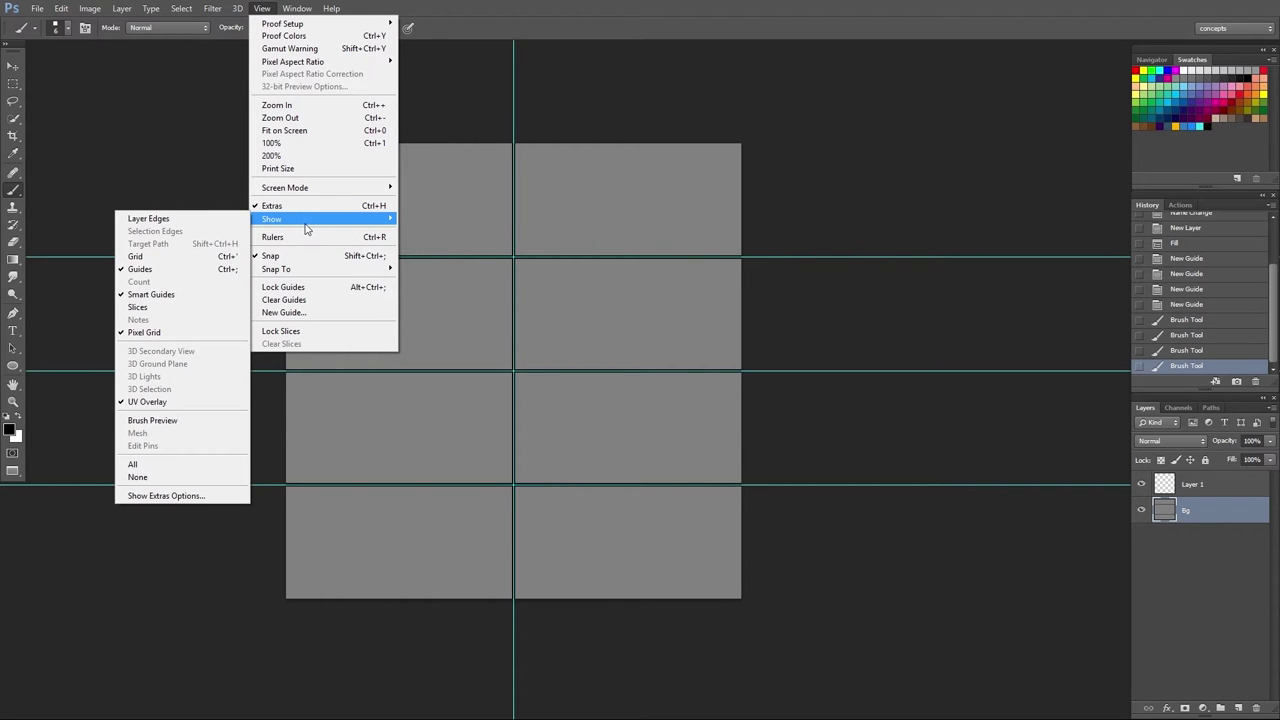
left_click(167, 270)
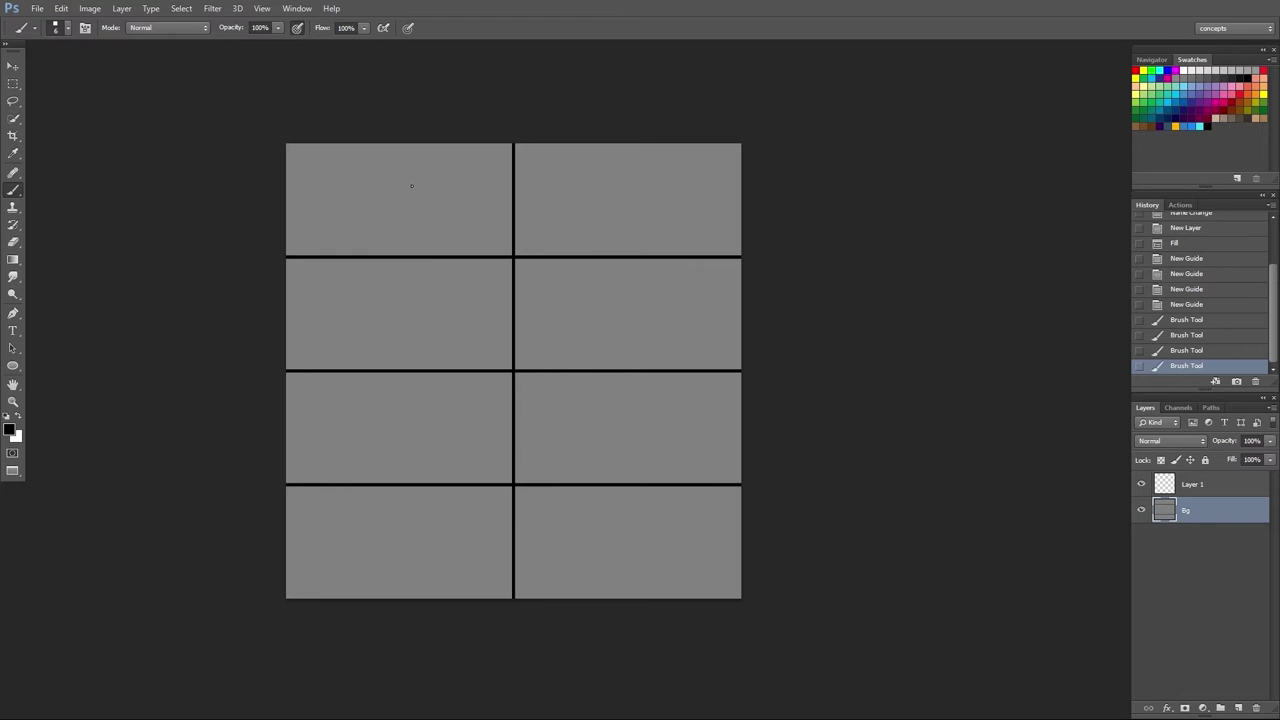
- Rename Layer 1, above the Bg layer, as base
key("z")
left_click_drag(834, 286, 993, 288)
key("space")
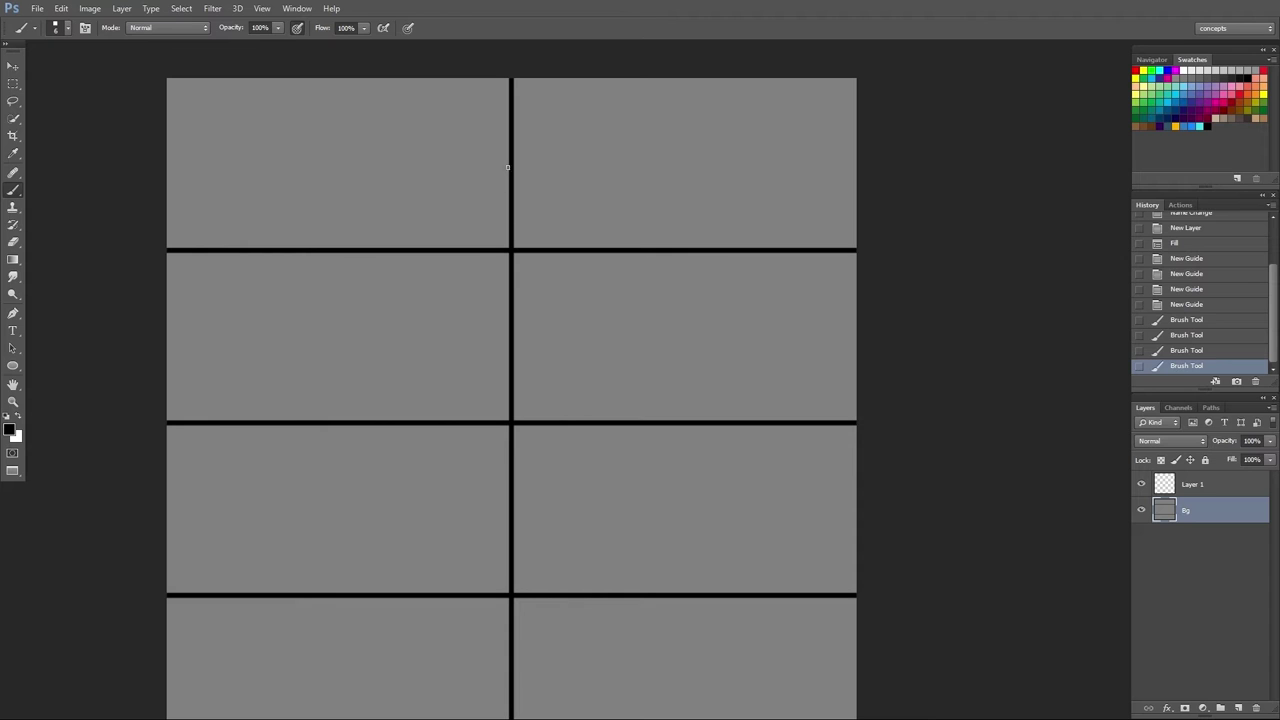
key("ctrl+space")
left_click_drag(125, 186, 148, 207)
key("ctrl+space")
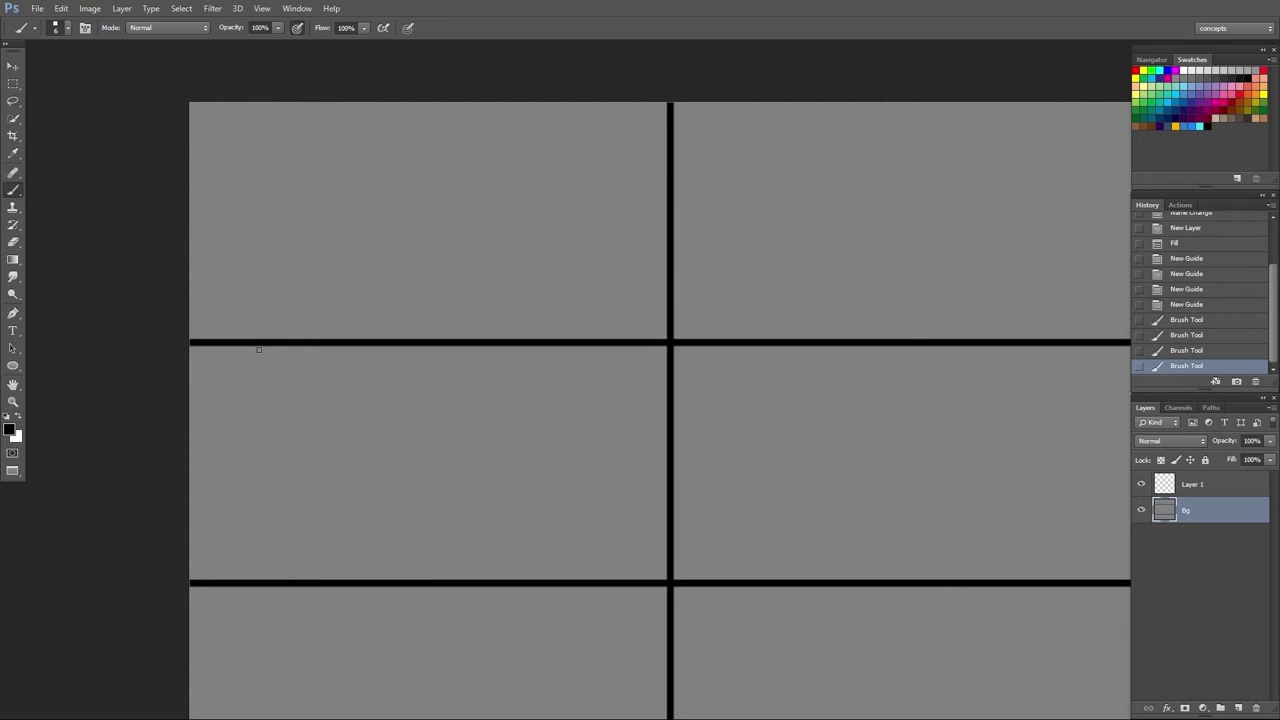
left_click(1195, 486)
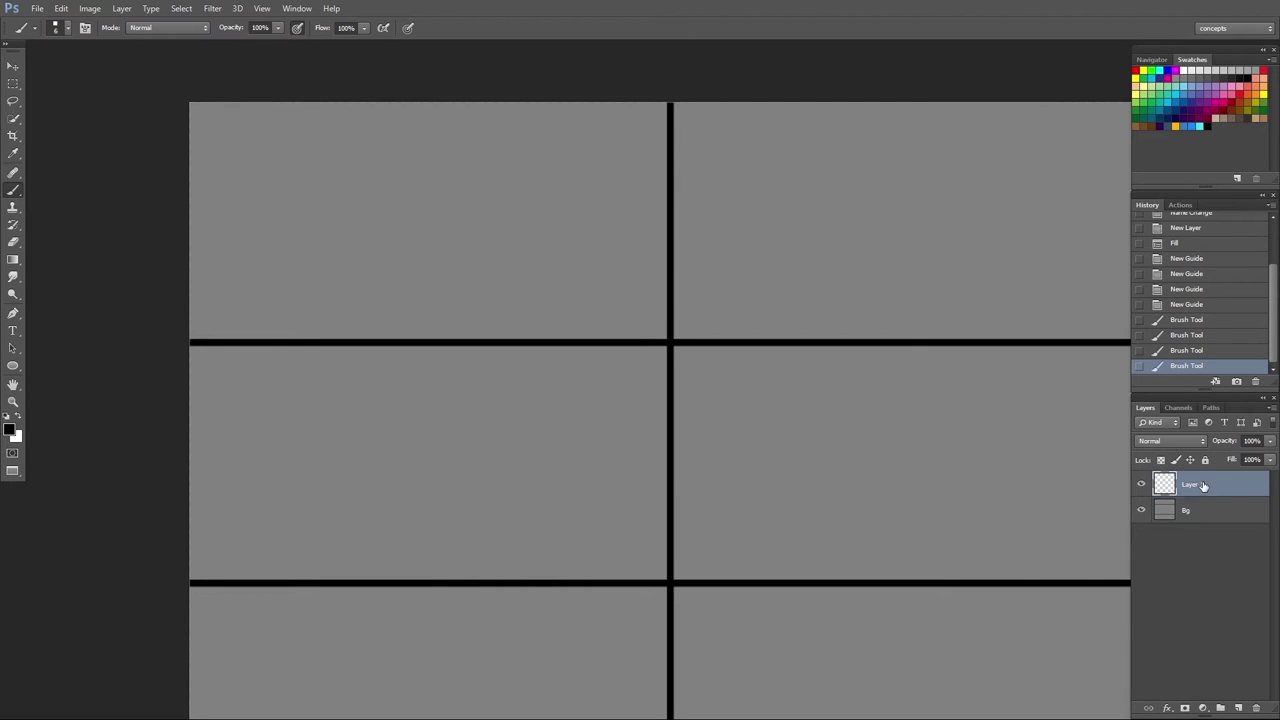
double_click(1193, 486)
type("base")
key("Return")
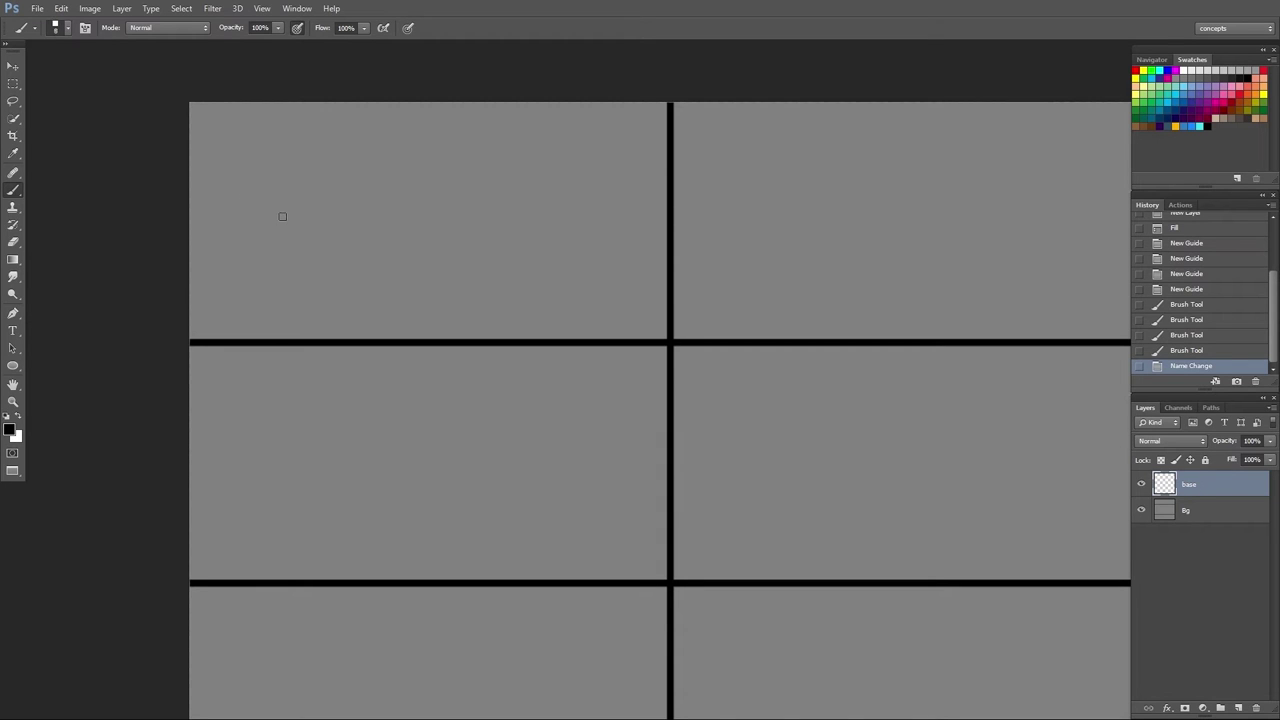
- With a 40 px square brush, paint a straight horizontal black hilt bar across the first cell on the base layer
key("bracketright")
key("bracketright")
key("bracketright")
key("bracketright")
key("bracketright")
key("bracketright")
left_click_drag(239, 222, 610, 223)
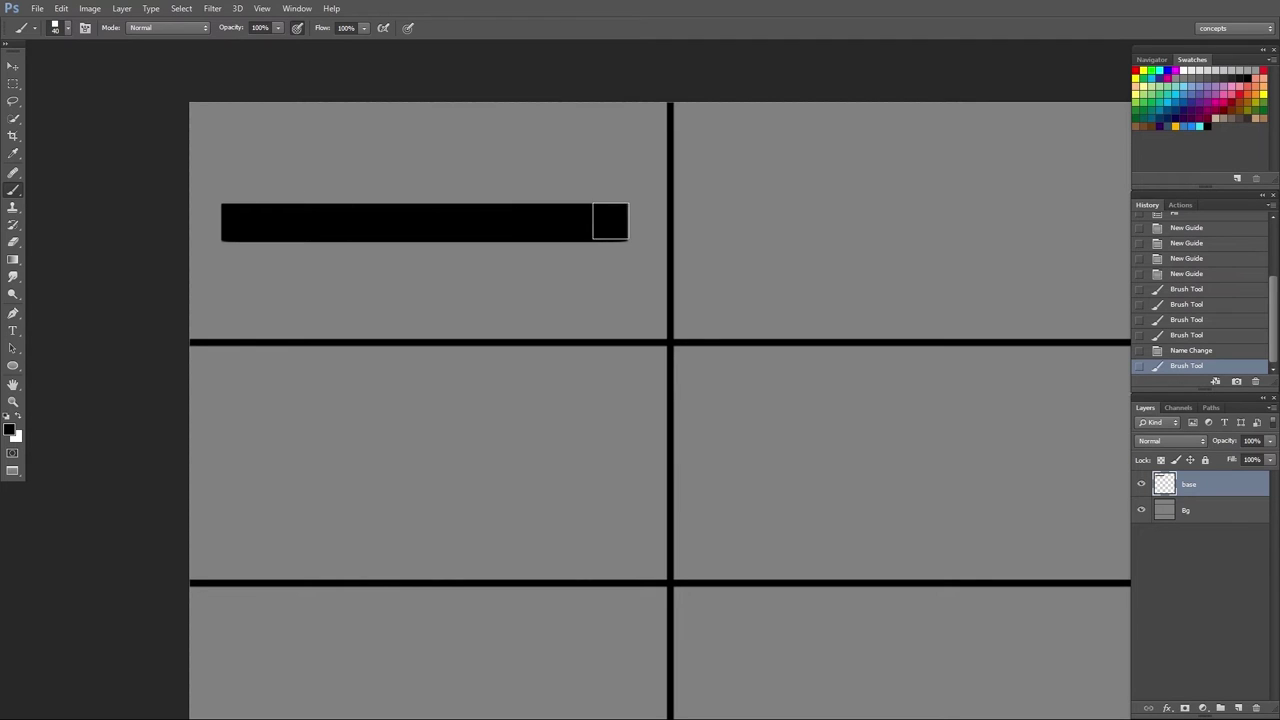
- Paint a thicker rectangular black block over the right end of the hilt bar, extending above and below it
mouse_move(533, 211)
left_mouse_down()
mouse_move(611, 218)
mouse_move(539, 242)
mouse_move(614, 240)
left_mouse_up()
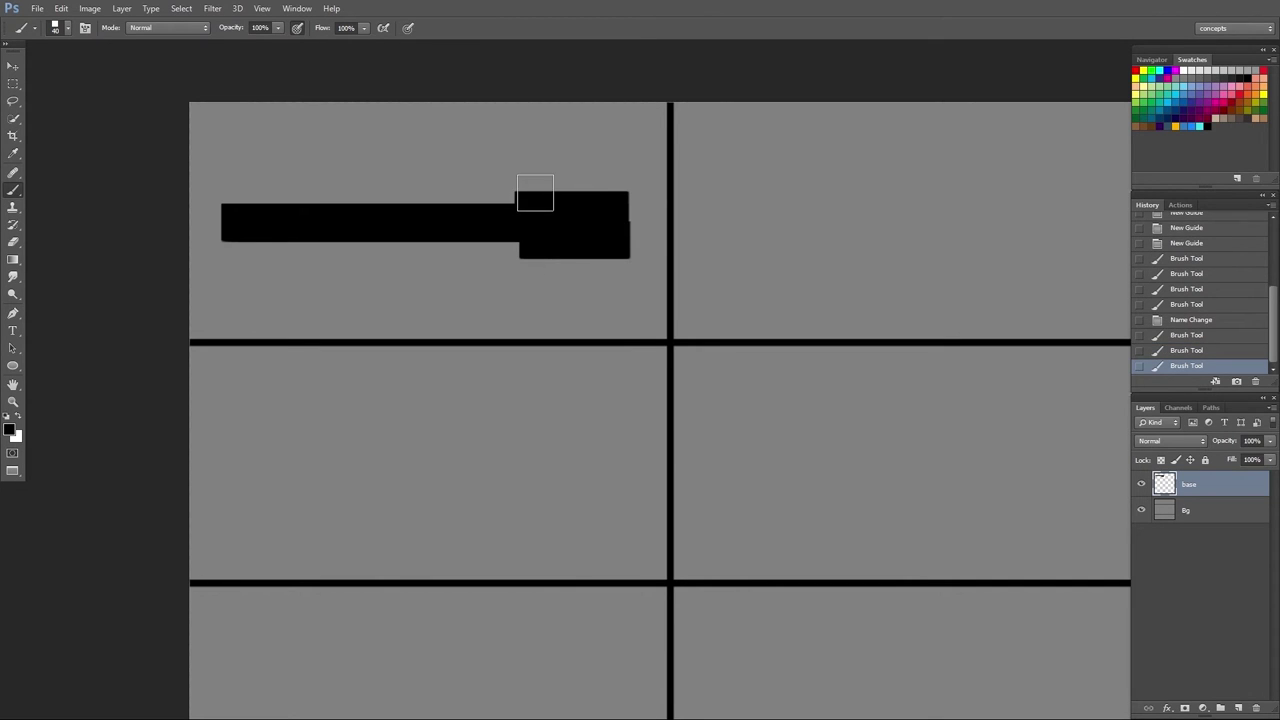
left_click_drag(535, 187, 533, 241)
key("ctrl+z")
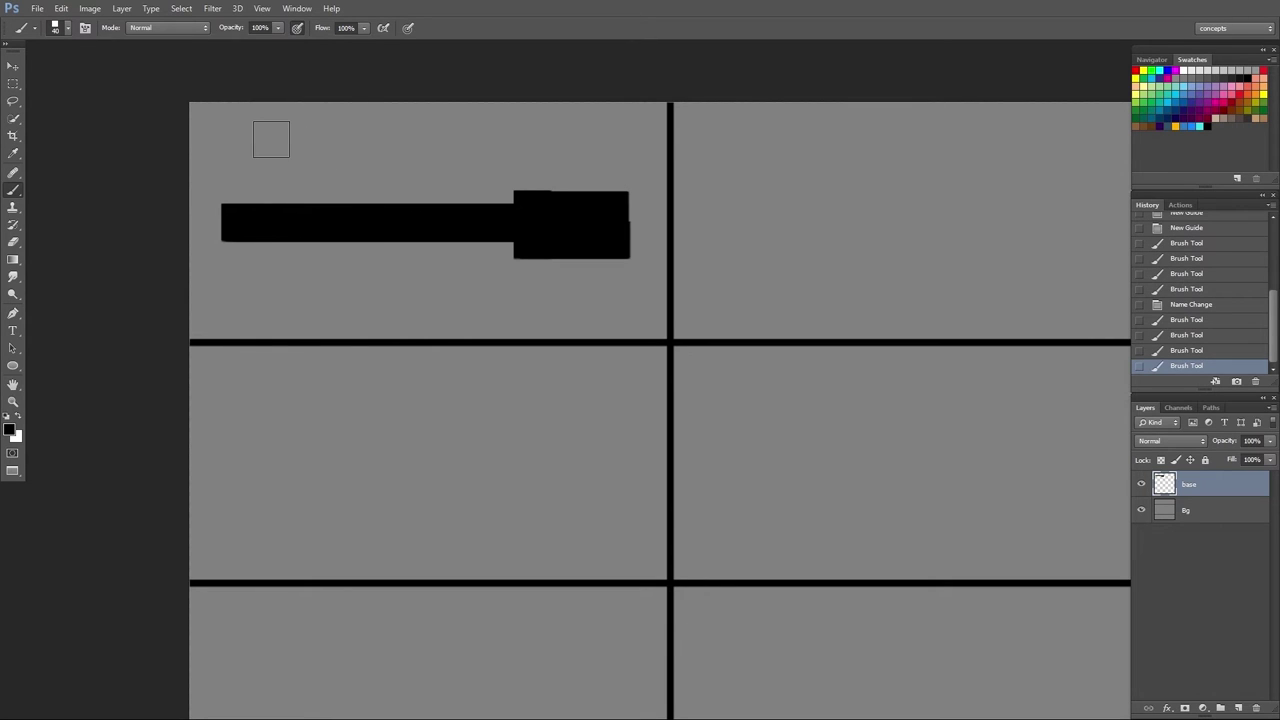
left_click(233, 141, "shift")
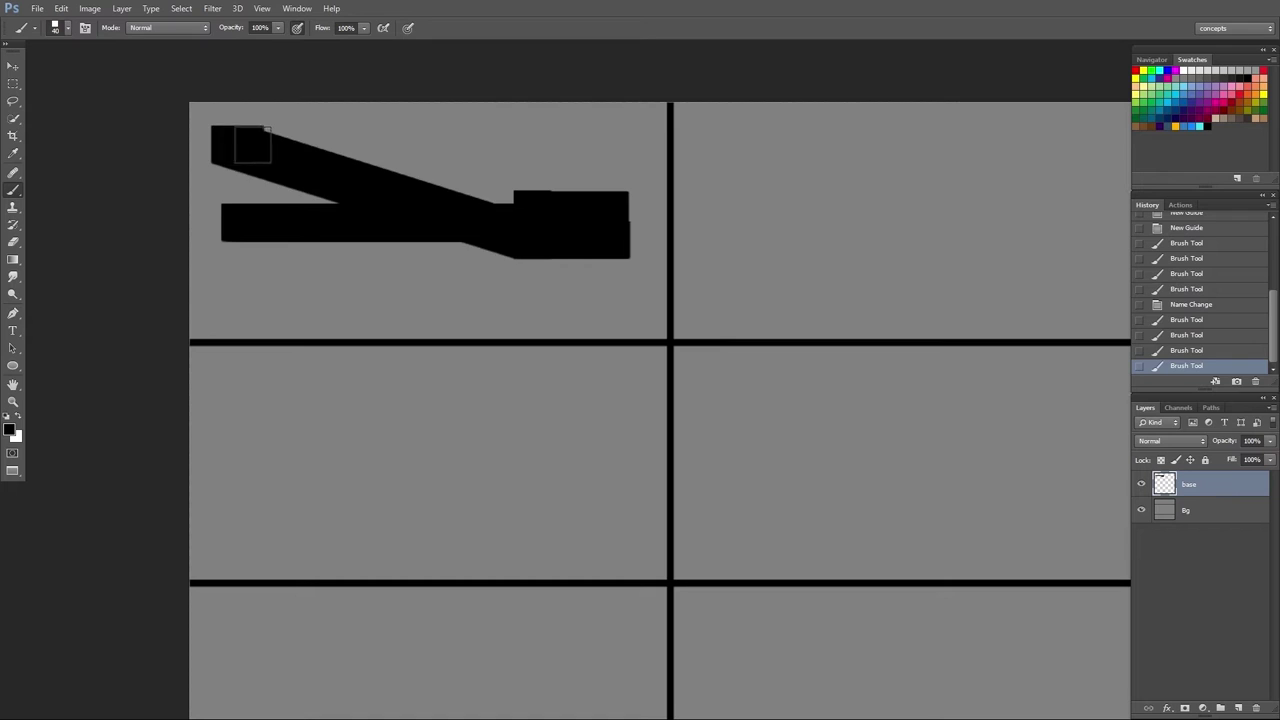
key("ctrl+z")
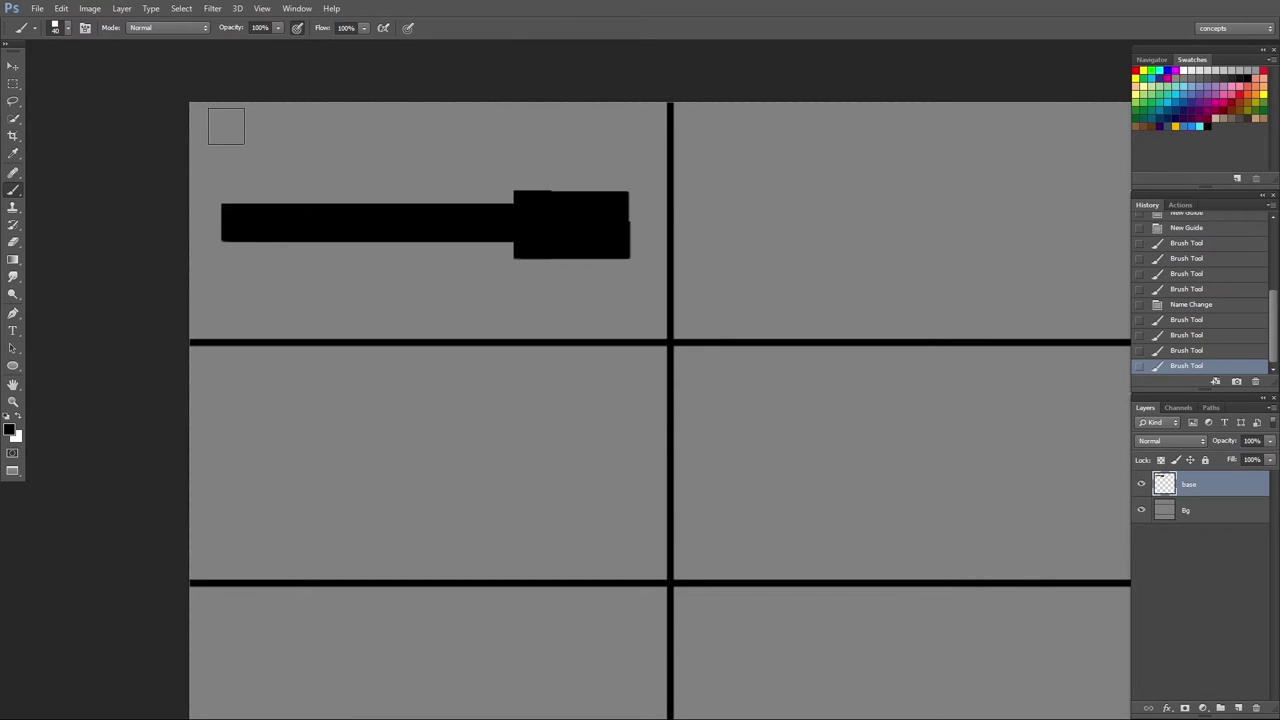
left_click(226, 126)
mouse_move(226, 126)
left_mouse_down()
mouse_move(622, 127)
mouse_move(287, 128)
left_mouse_up()
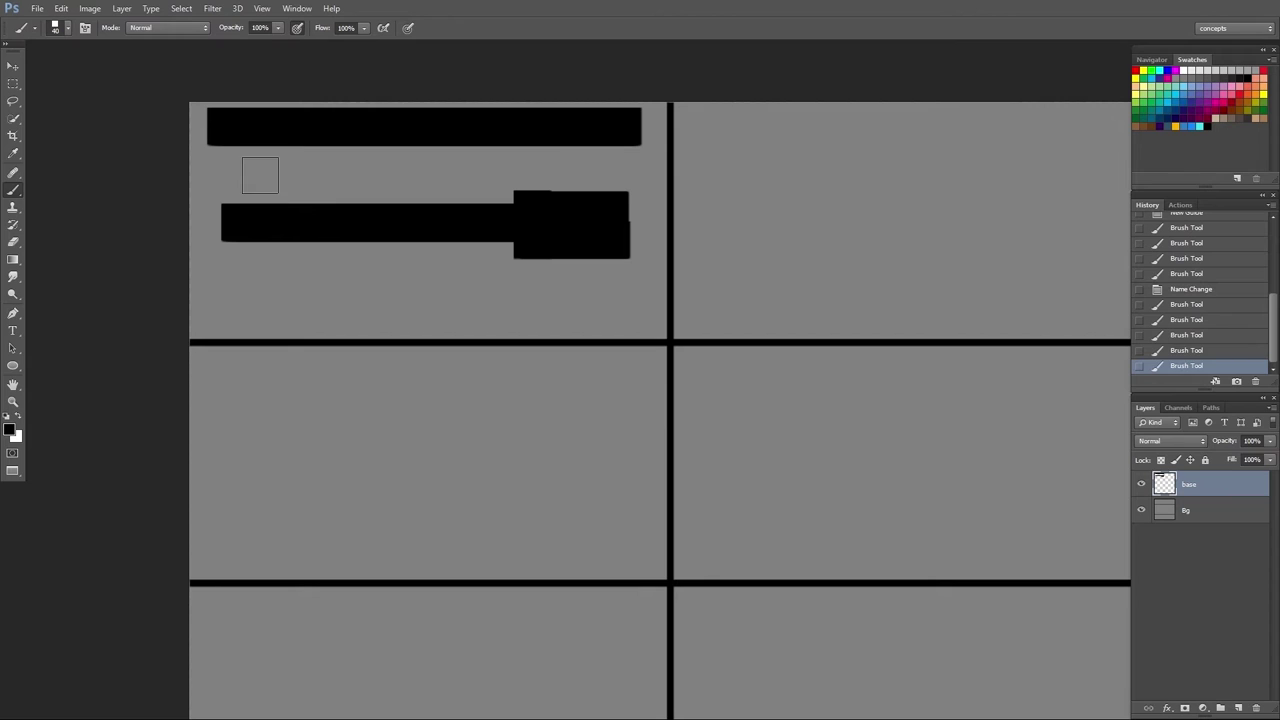
left_click(260, 175, "shift")
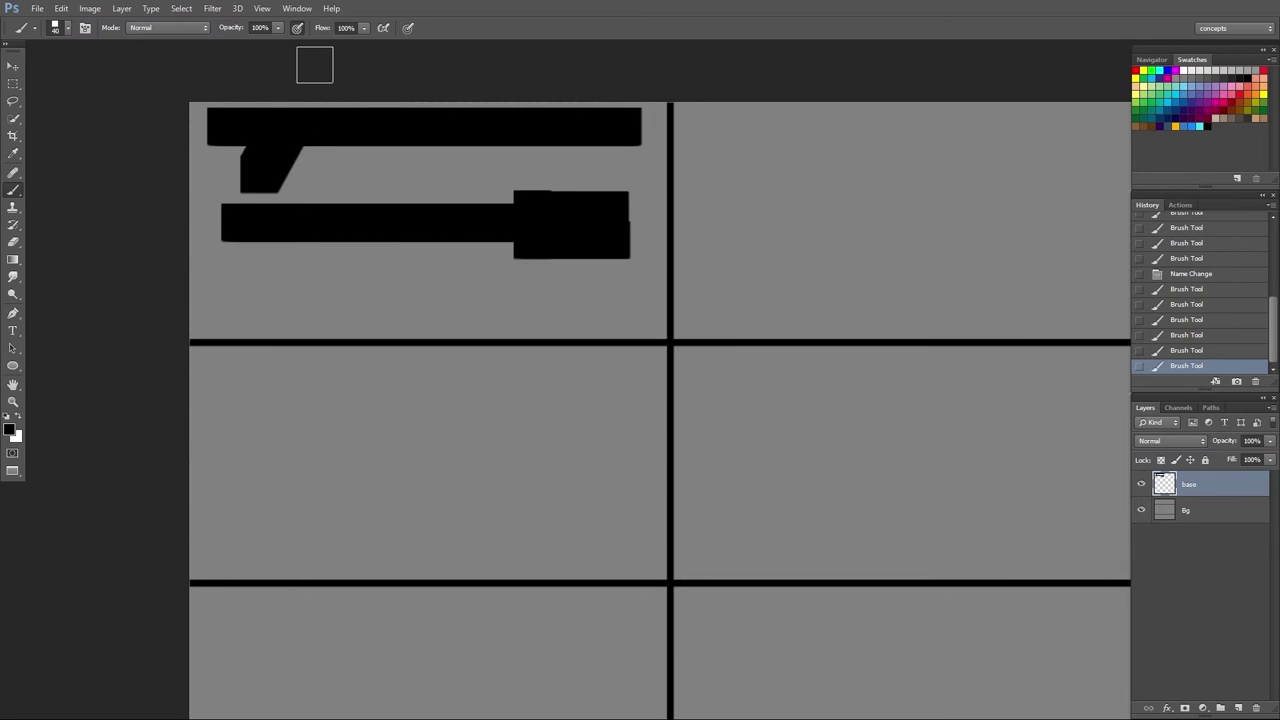
key("ctrl+z")
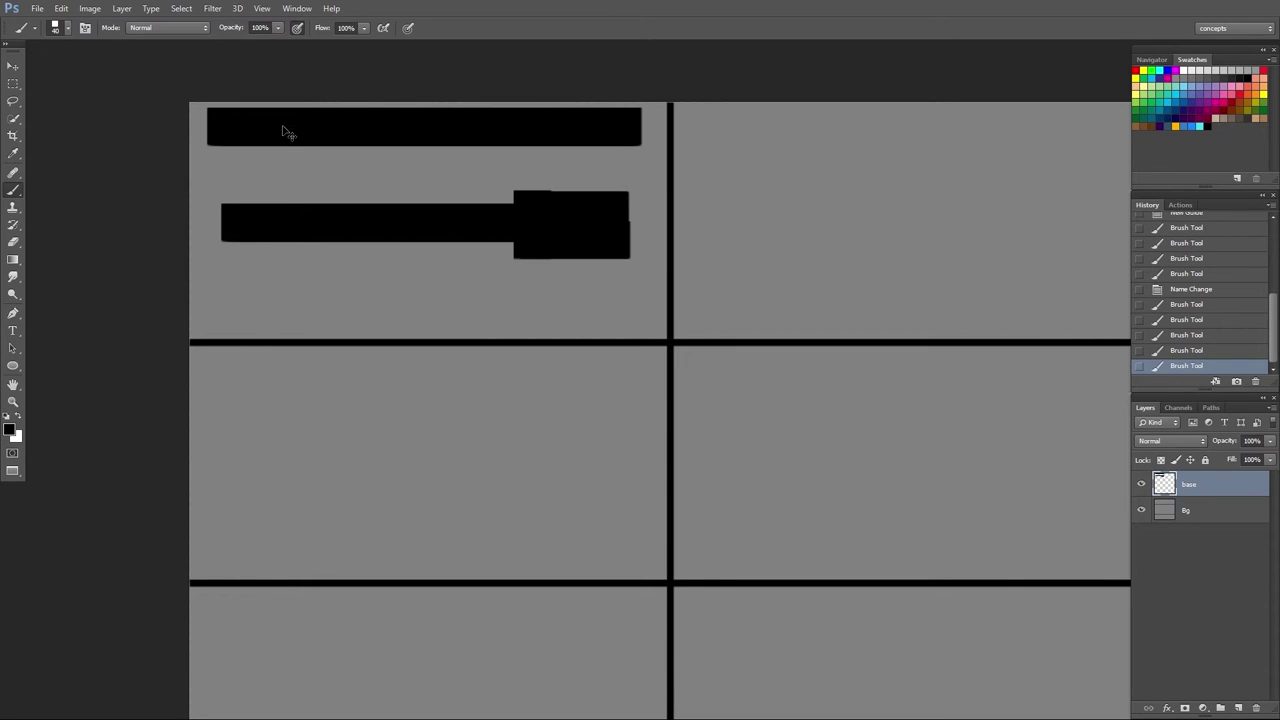
key("ctrl+z")
key("ctrl+z")
key("ctrl+z")
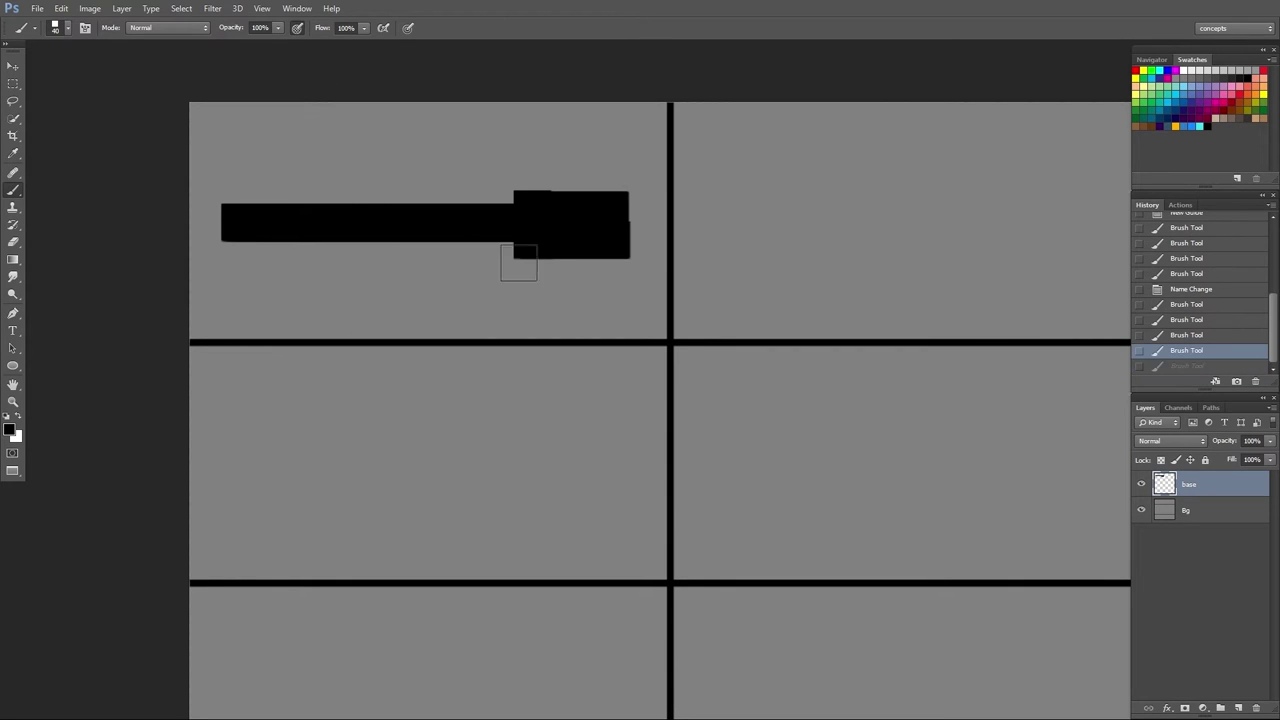
- Switch to the Eraser and look through the loadable brush files in the Preset Manager, including Square Brushes.abr, without loading any
key("e")
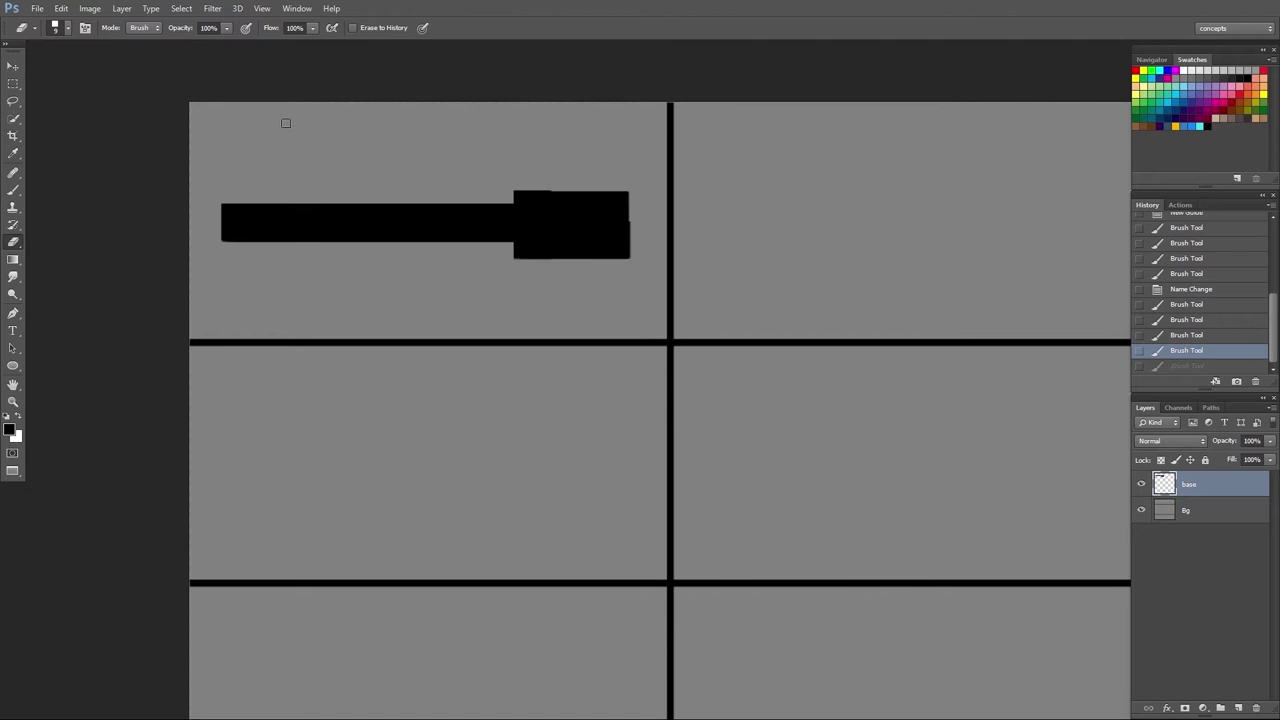
left_click(67, 31)
left_click(67, 31)
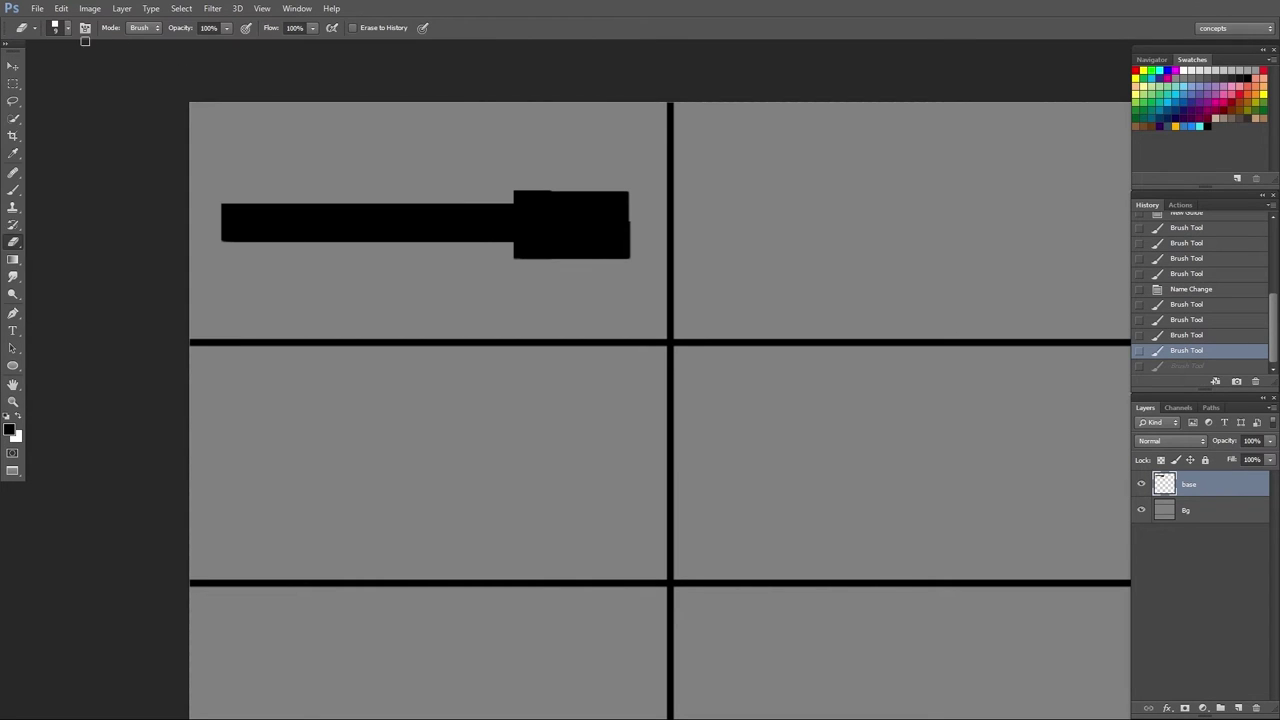
left_click(67, 29)
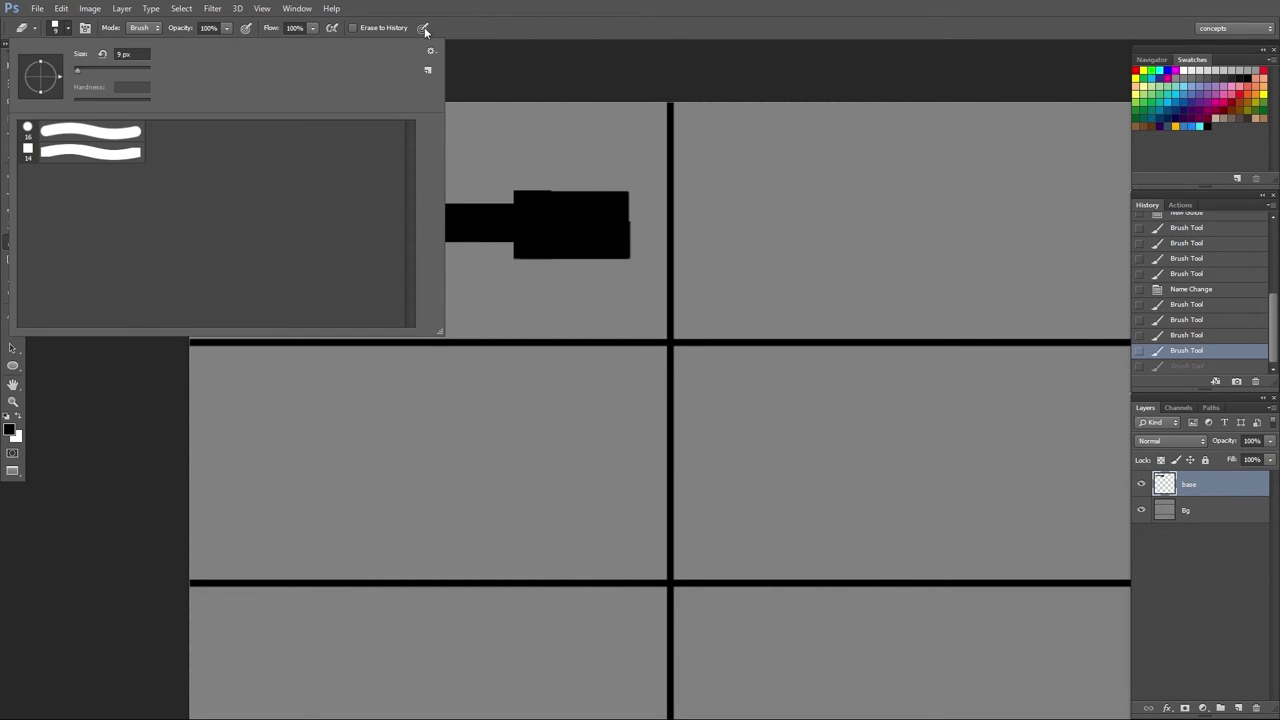
left_click(430, 53)
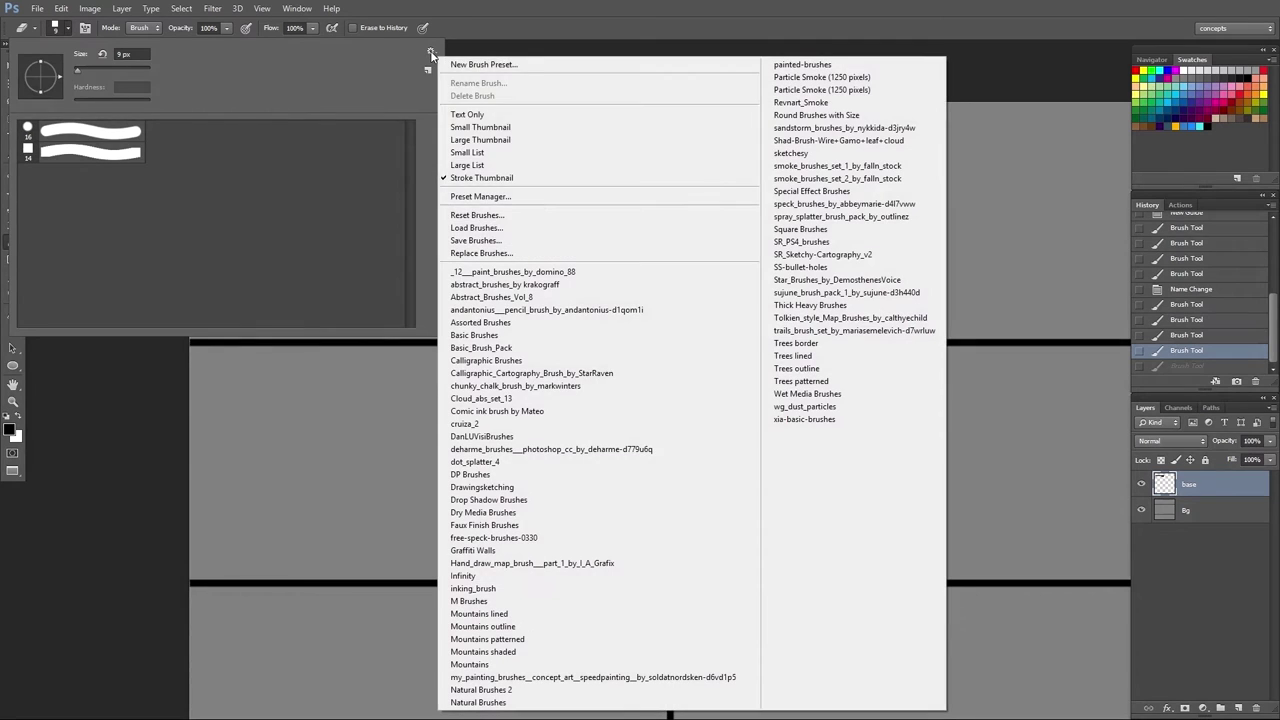
left_click(508, 198)
left_click(805, 199)
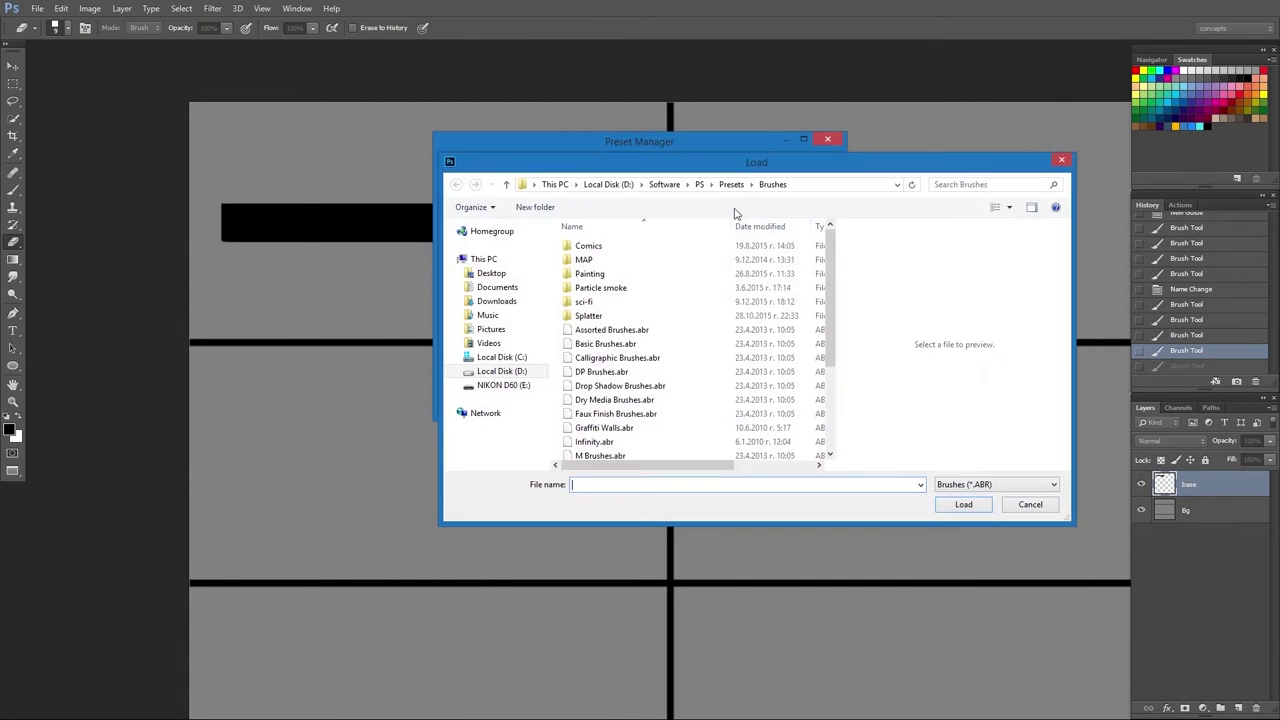
left_click_drag(836, 265, 833, 345)
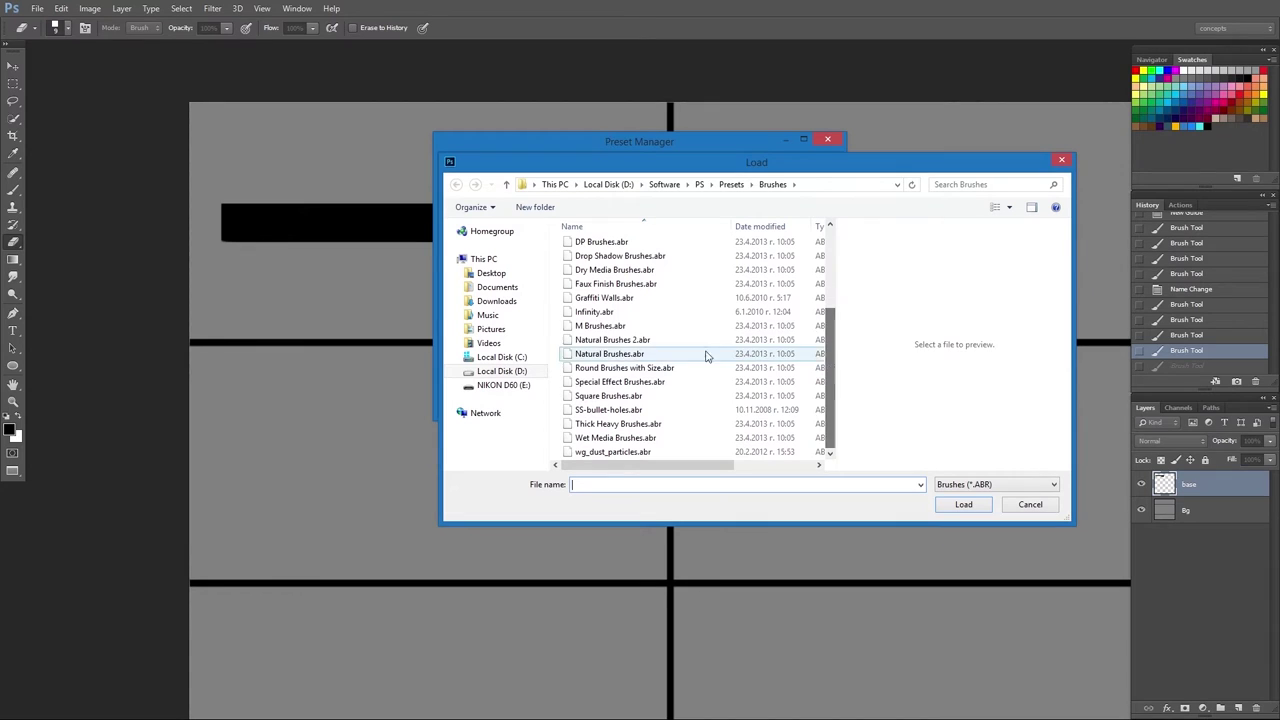
left_click(628, 399)
left_click(1028, 506)
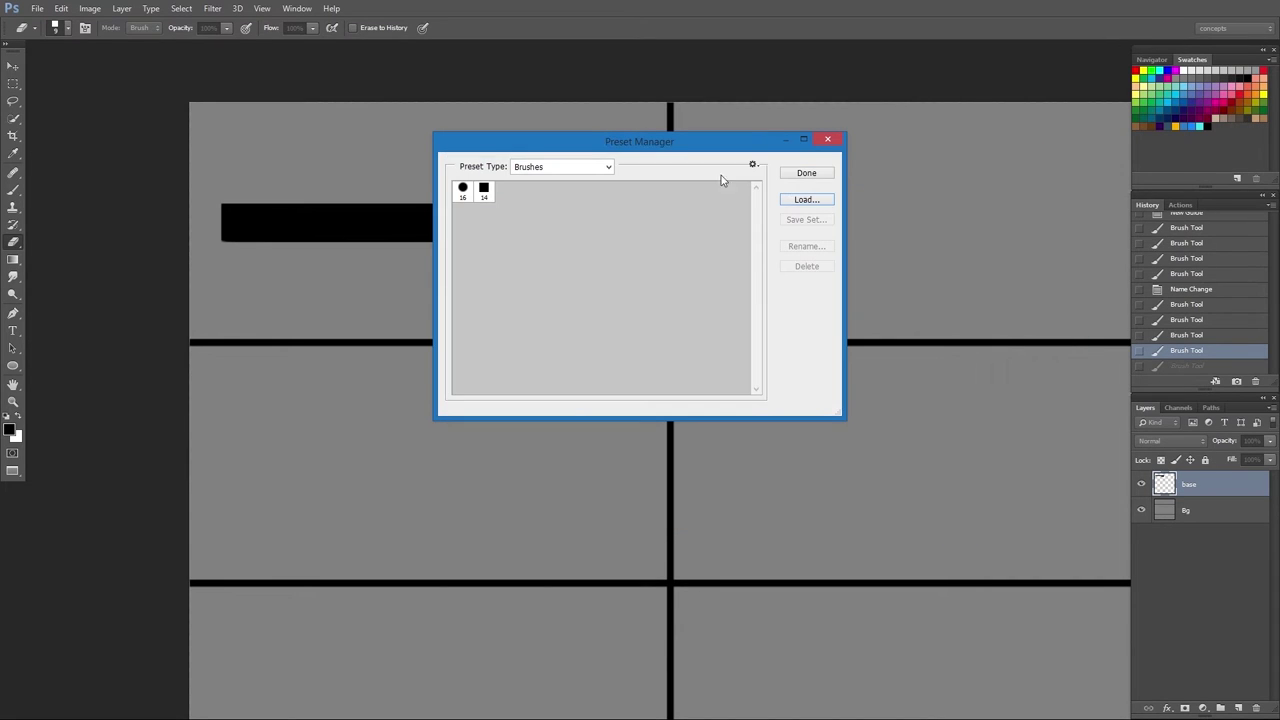
left_click(814, 175)
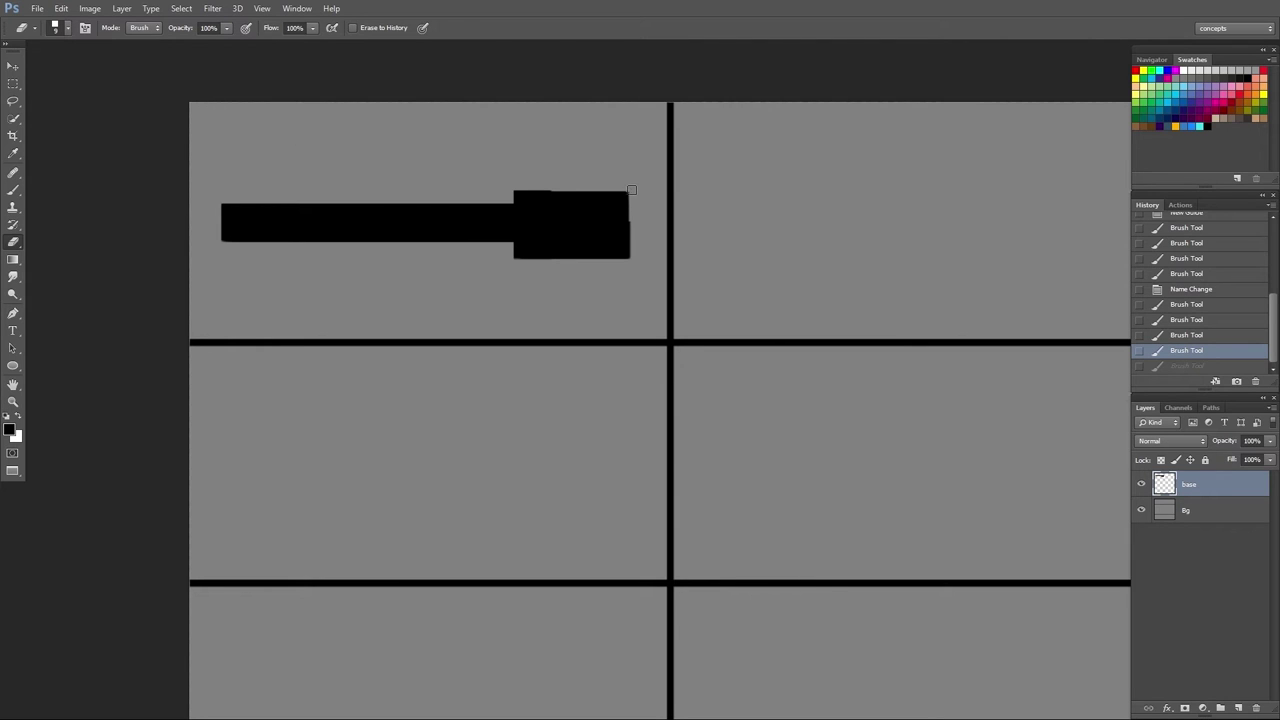
- Erase along the upper, lower and outer edges of the thicker hilt block with straight 9 px strokes to make them even
left_click_drag(631, 190, 525, 191)
key("ctrl+z")
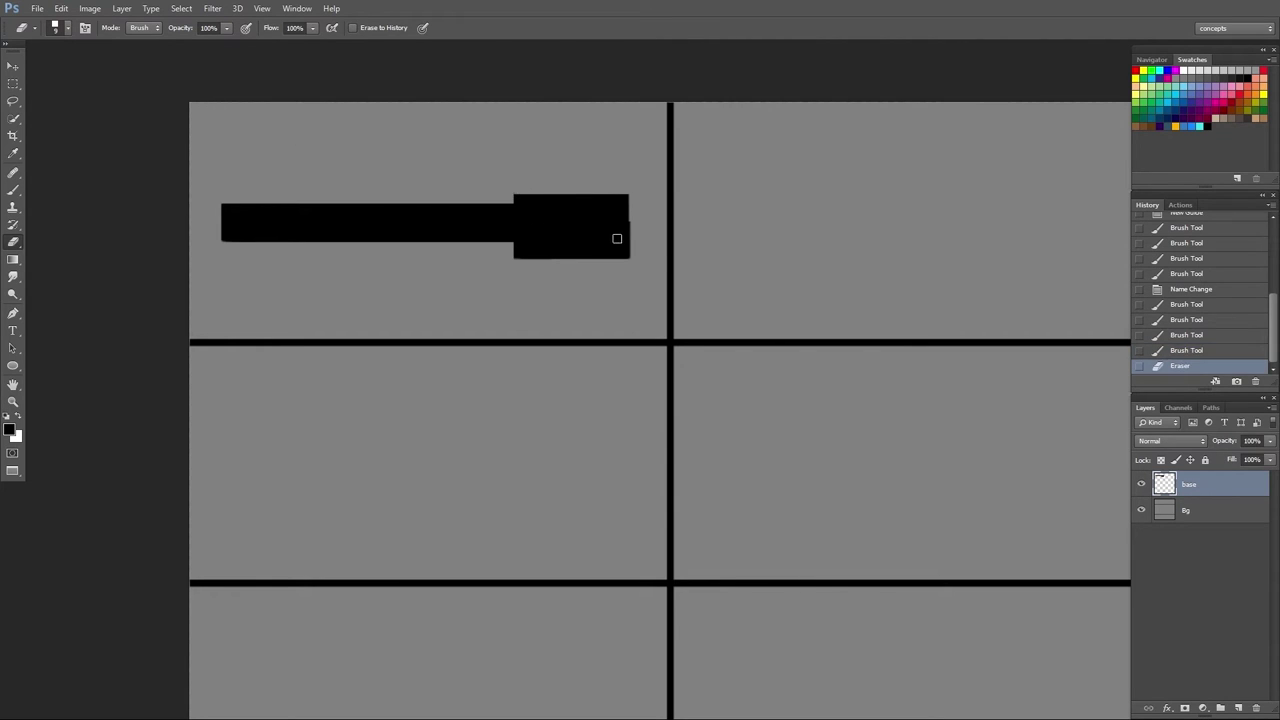
left_click(640, 252, "shift")
key("ctrl+z")
mouse_move(633, 259)
left_mouse_down()
mouse_move(520, 260)
mouse_move(511, 272)
left_mouse_up()
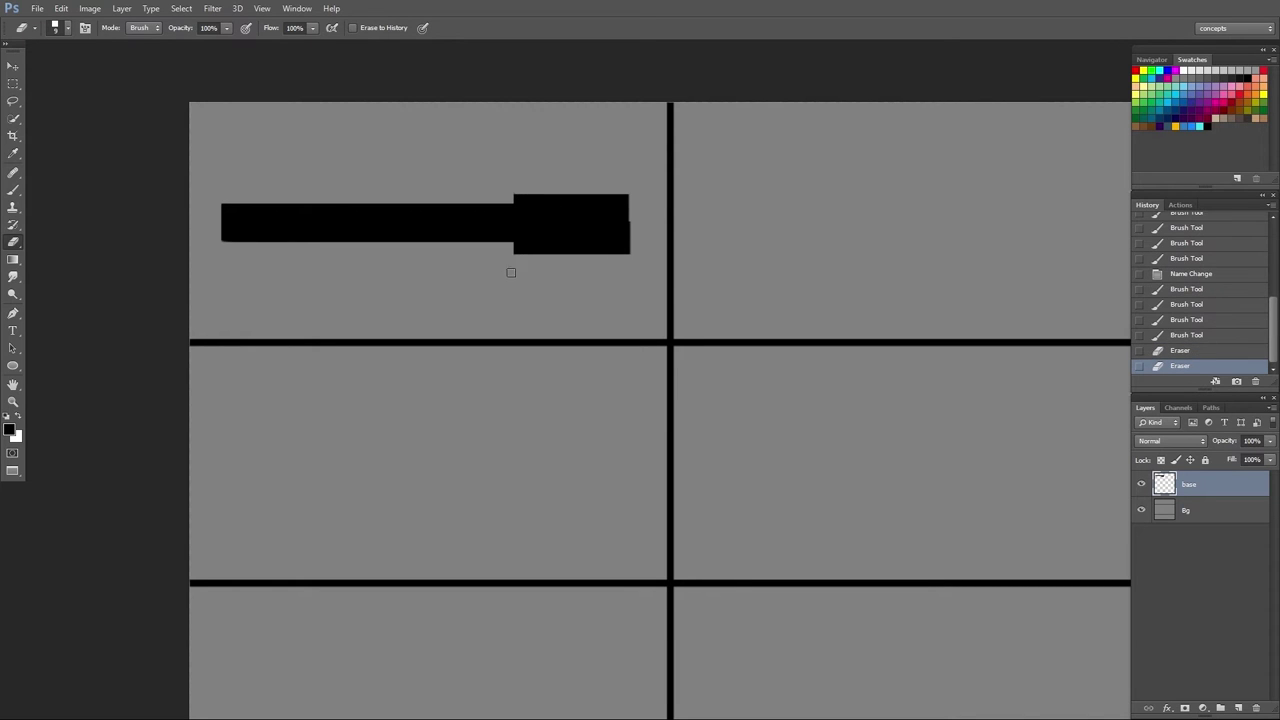
left_click(634, 218, "shift")
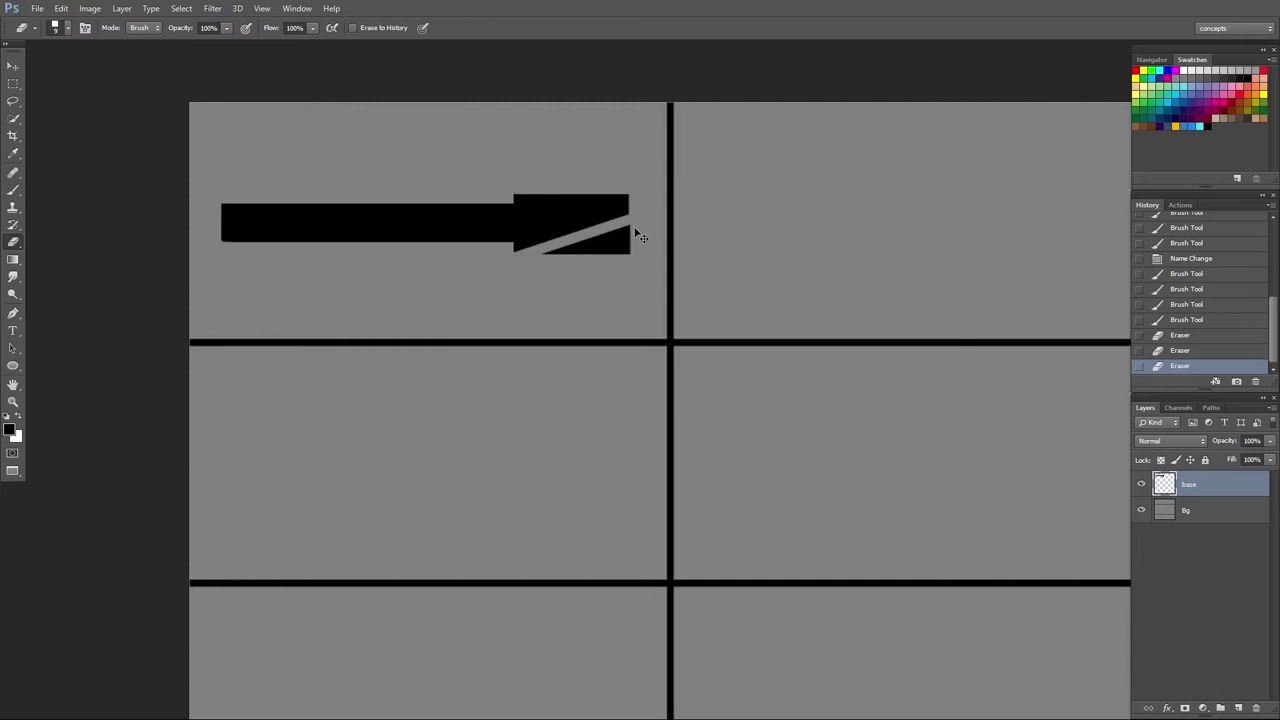
key("ctrl+z")
mouse_move(633, 232)
left_mouse_down()
mouse_move(639, 277)
mouse_move(635, 166)
left_mouse_up()
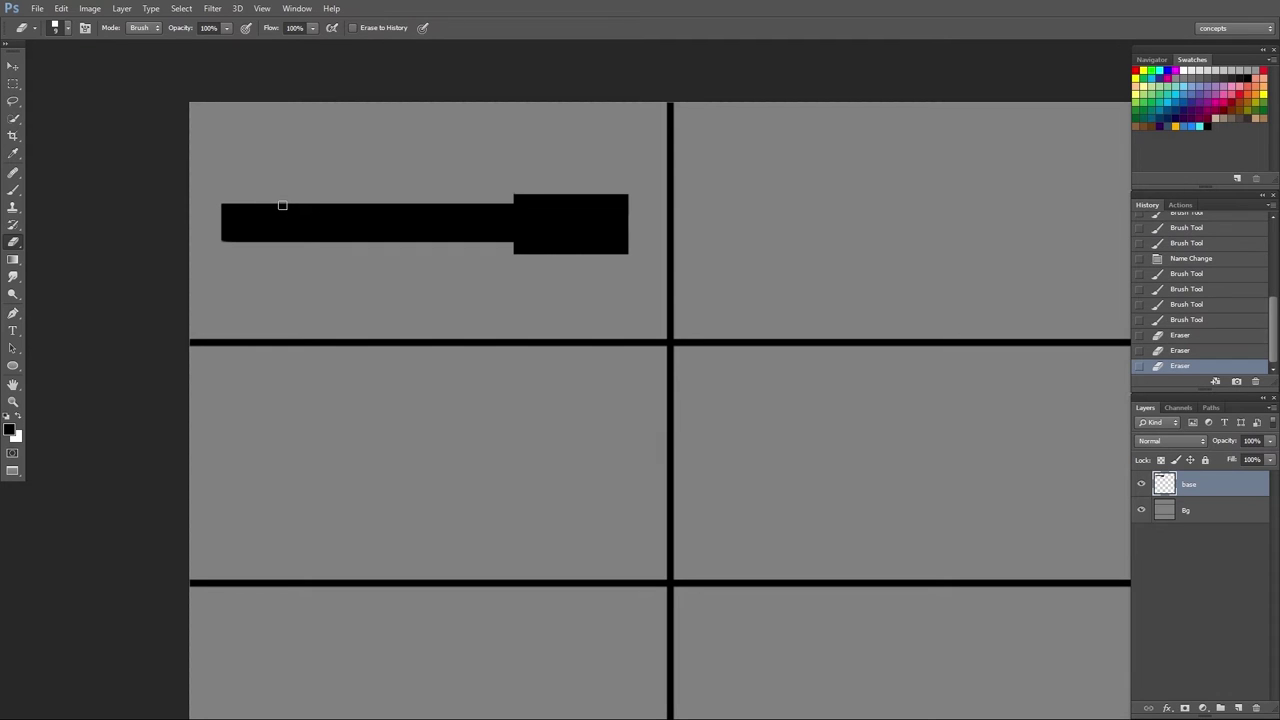
- With a 9 px square brush, paint a thin angled prong rising from the hilt's upper edge and running past its left end
key("b")
key("bracketleft")
key("bracketleft")
key("bracketleft")
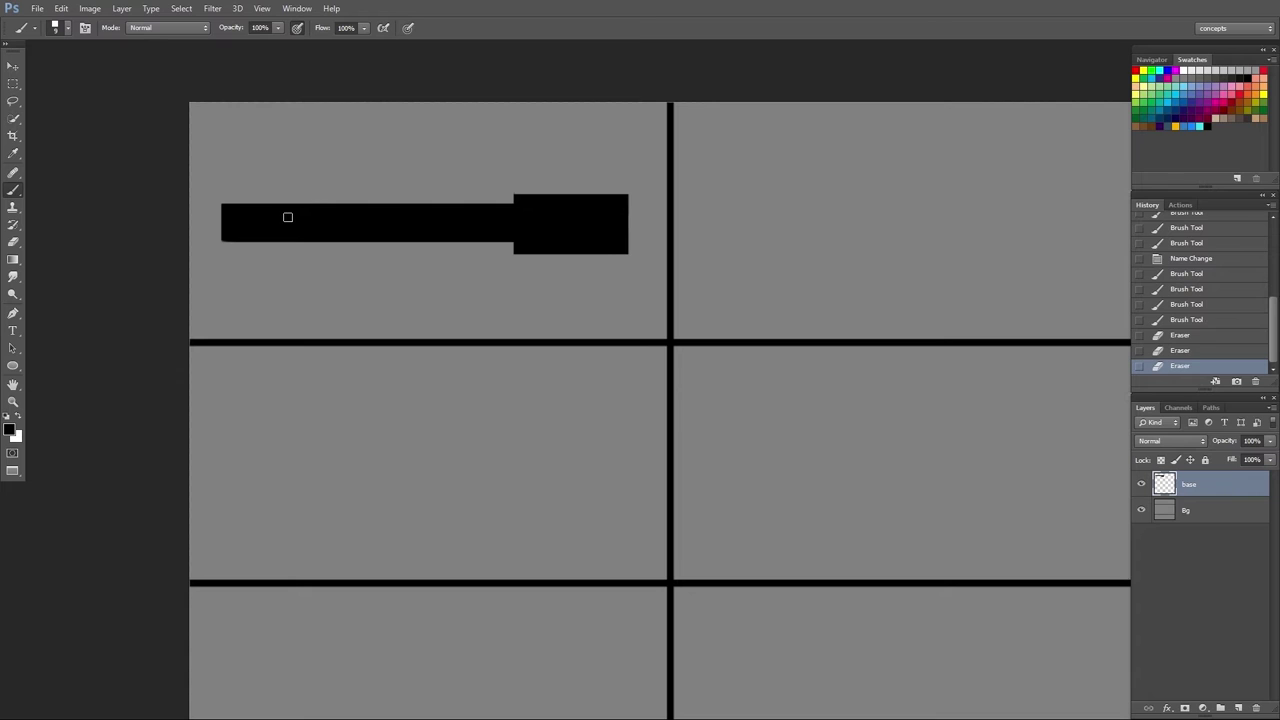
left_click(285, 214)
left_click_drag(282, 203, 207, 197)
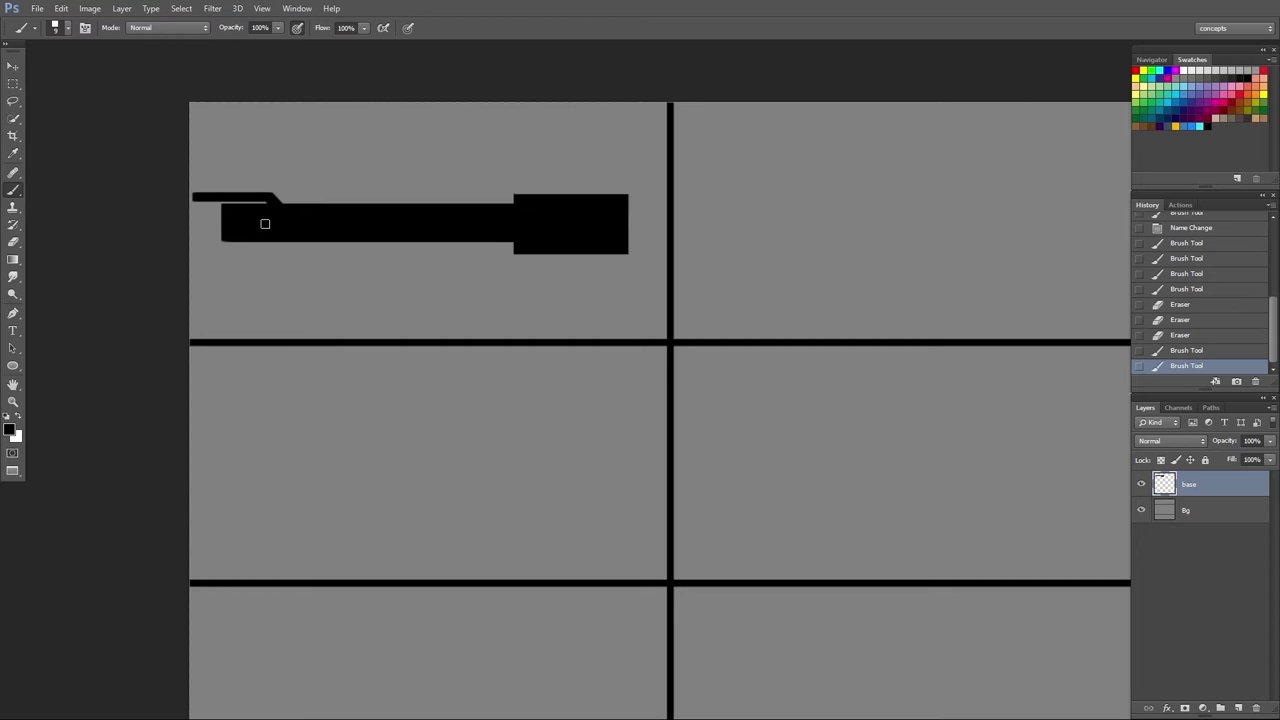
- Undo the thin prong and move the hilt silhouette slightly to the right within the first cell
key("v")
left_click_drag(339, 233, 361, 227)
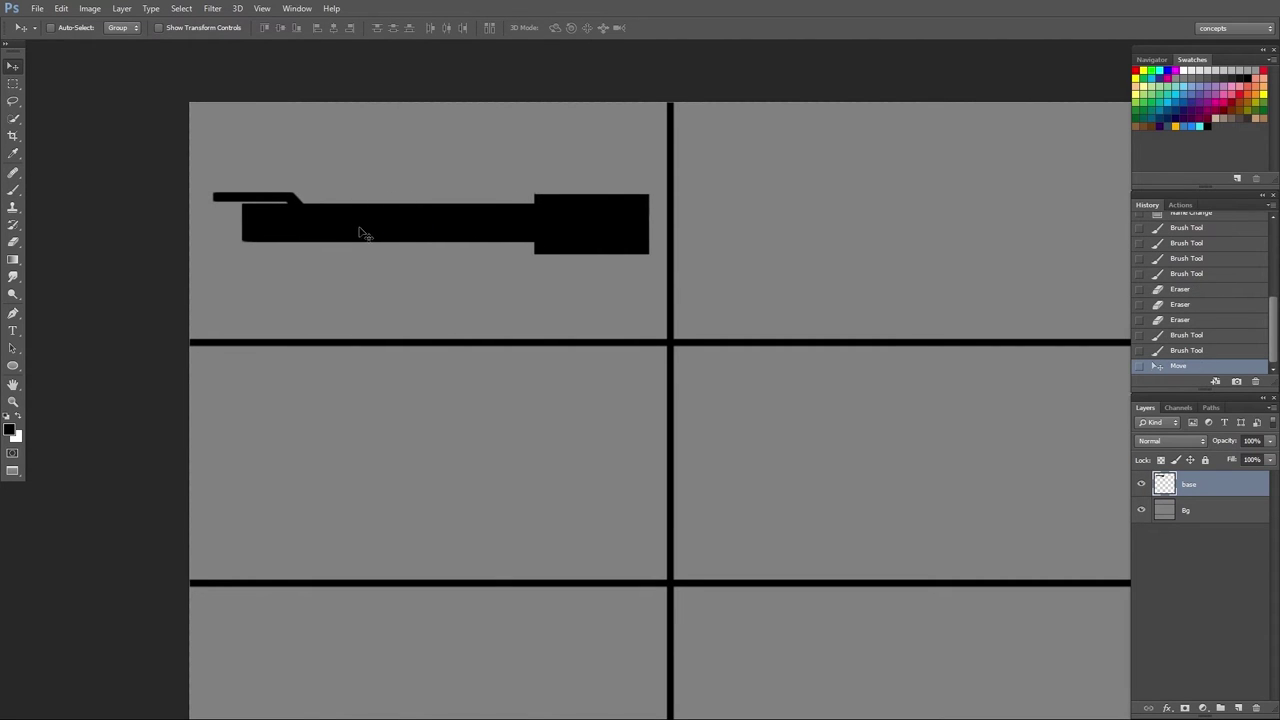
key("ctrl+z")
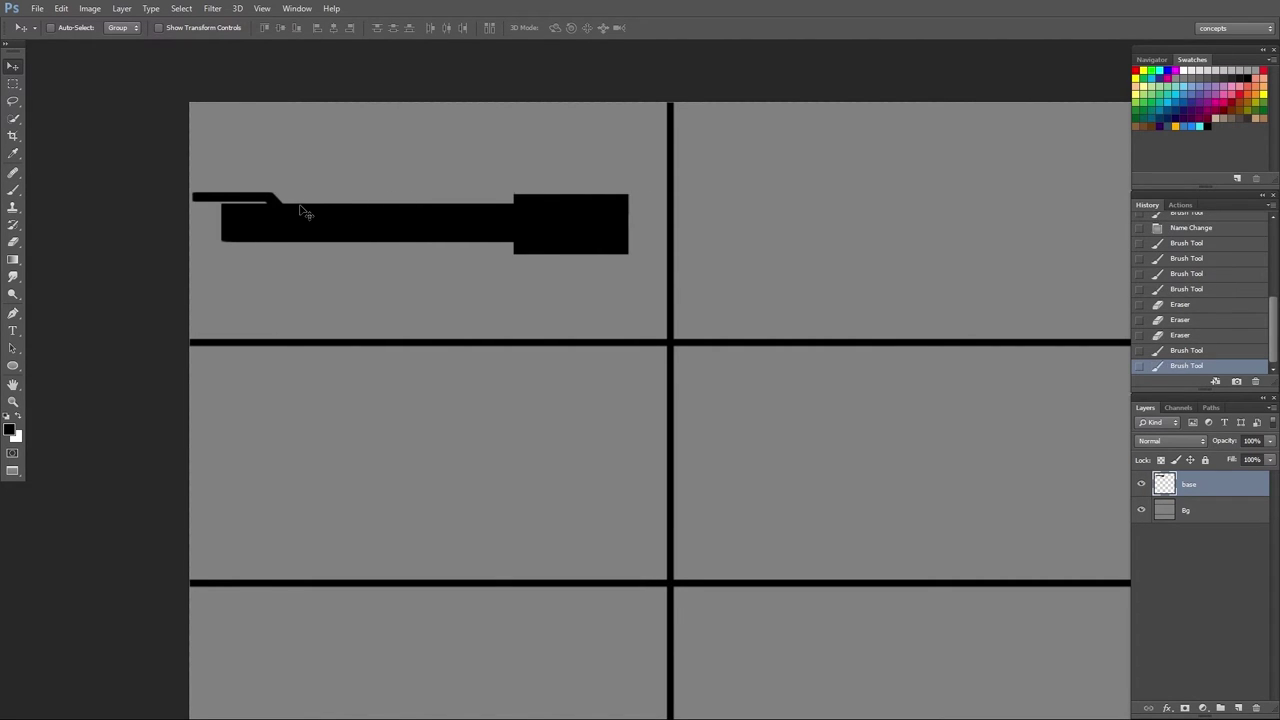
key("ctrl+alt+z")
left_click_drag(309, 219, 336, 216)
- Repaint the thin angled prong from the shifted hilt's upper edge, running left past its end, with the 9 px brush
key("b")
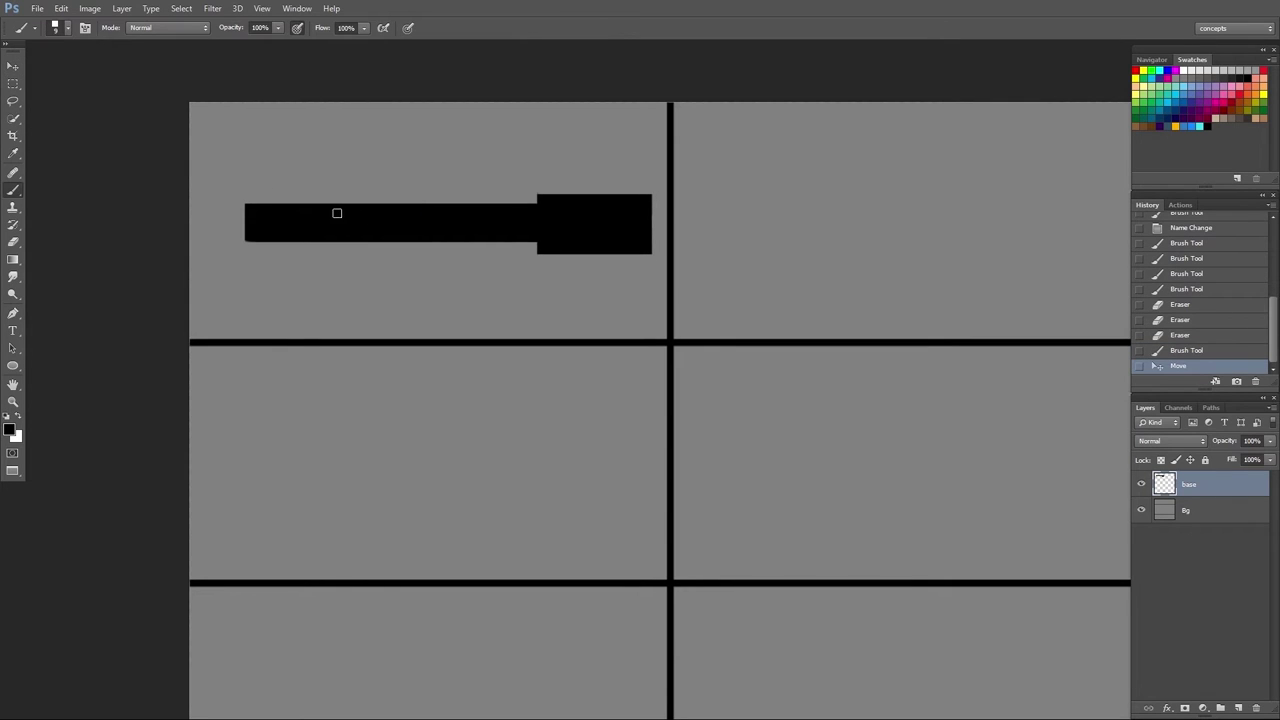
left_click(294, 210)
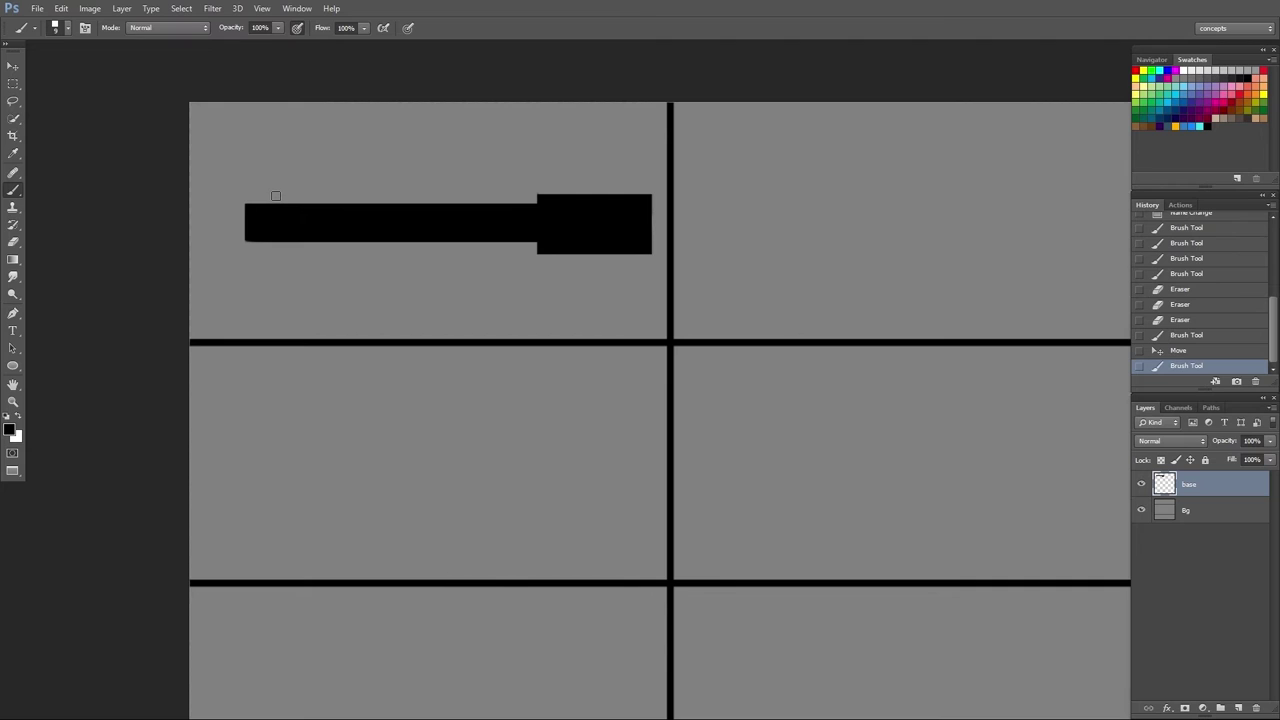
left_click_drag(276, 196, 200, 194)
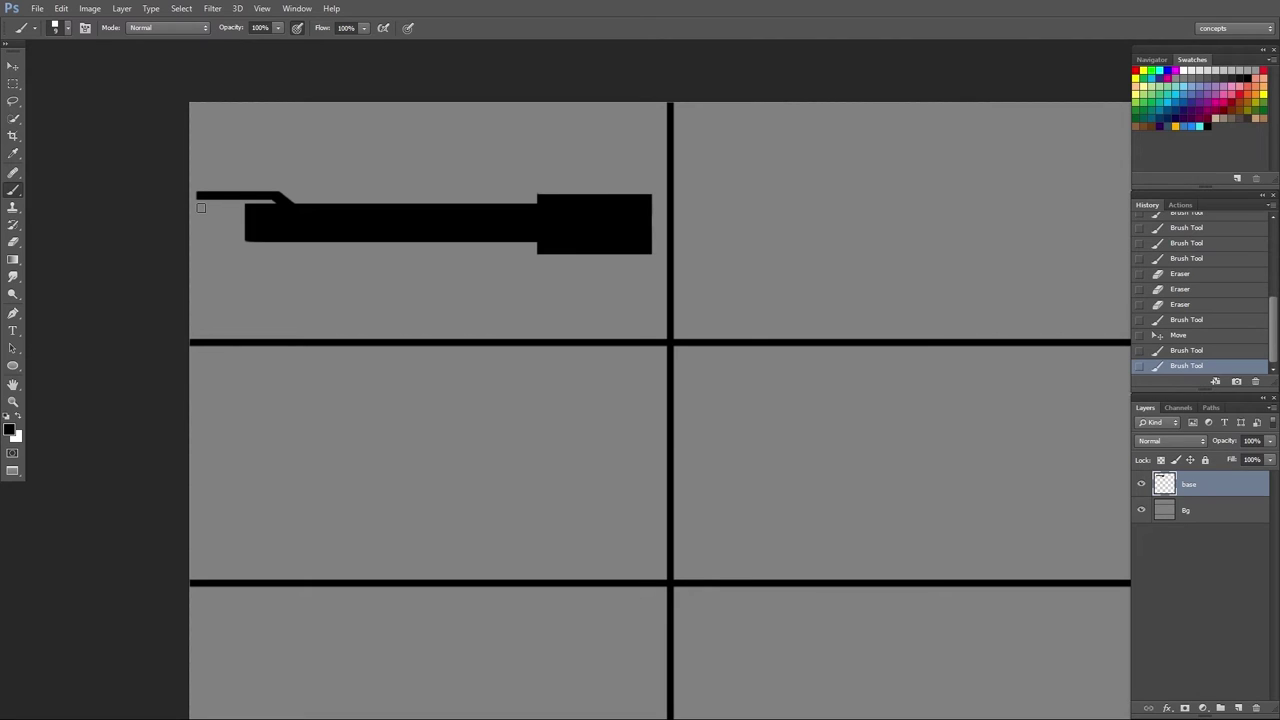
- With the 9 px brush, close and fill the prong as a solid wedge and outline a rectangular block beneath the hilt's left end
left_click_drag(200, 206, 235, 217)
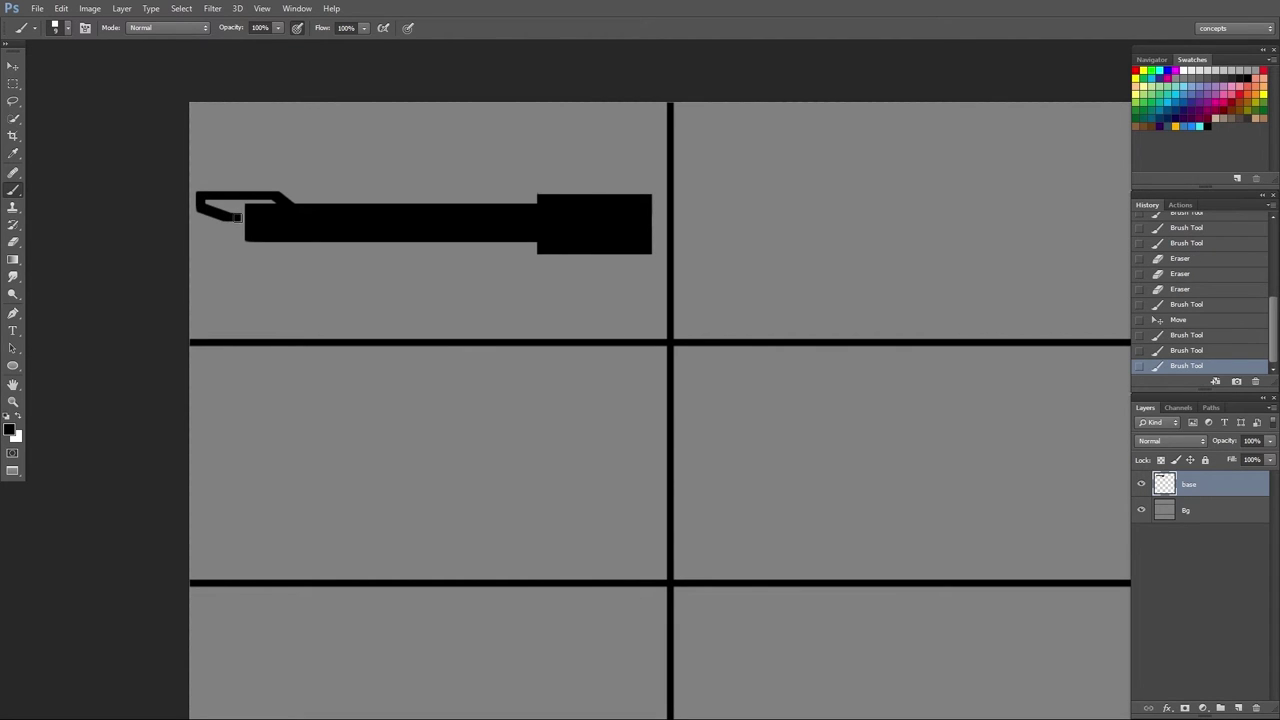
mouse_move(237, 217)
left_mouse_down()
mouse_move(285, 224)
mouse_move(207, 201)
mouse_move(278, 203)
mouse_move(217, 207)
mouse_move(254, 209)
mouse_move(233, 207)
mouse_move(238, 261)
left_mouse_up()
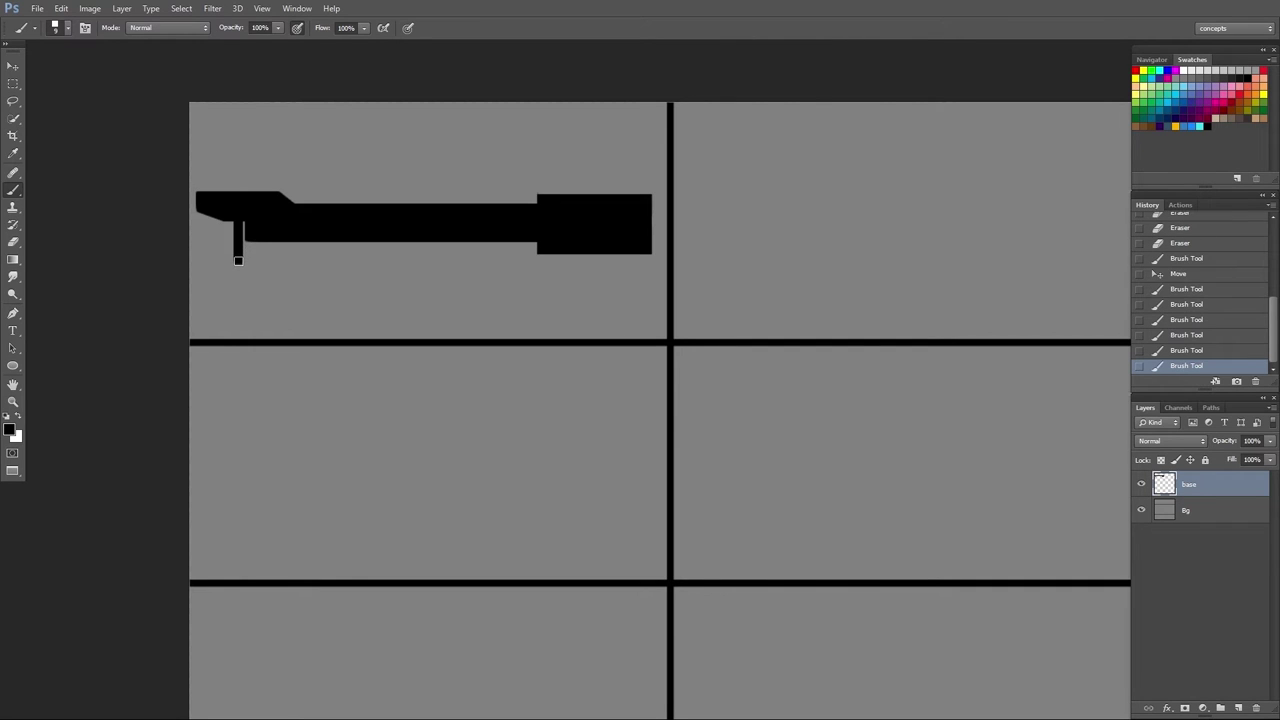
left_click(272, 262, "shift")
key("ctrl+z")
left_click_drag(240, 259, 260, 260)
mouse_move(278, 261)
left_mouse_down()
mouse_move(299, 262)
mouse_move(303, 238)
left_mouse_up()
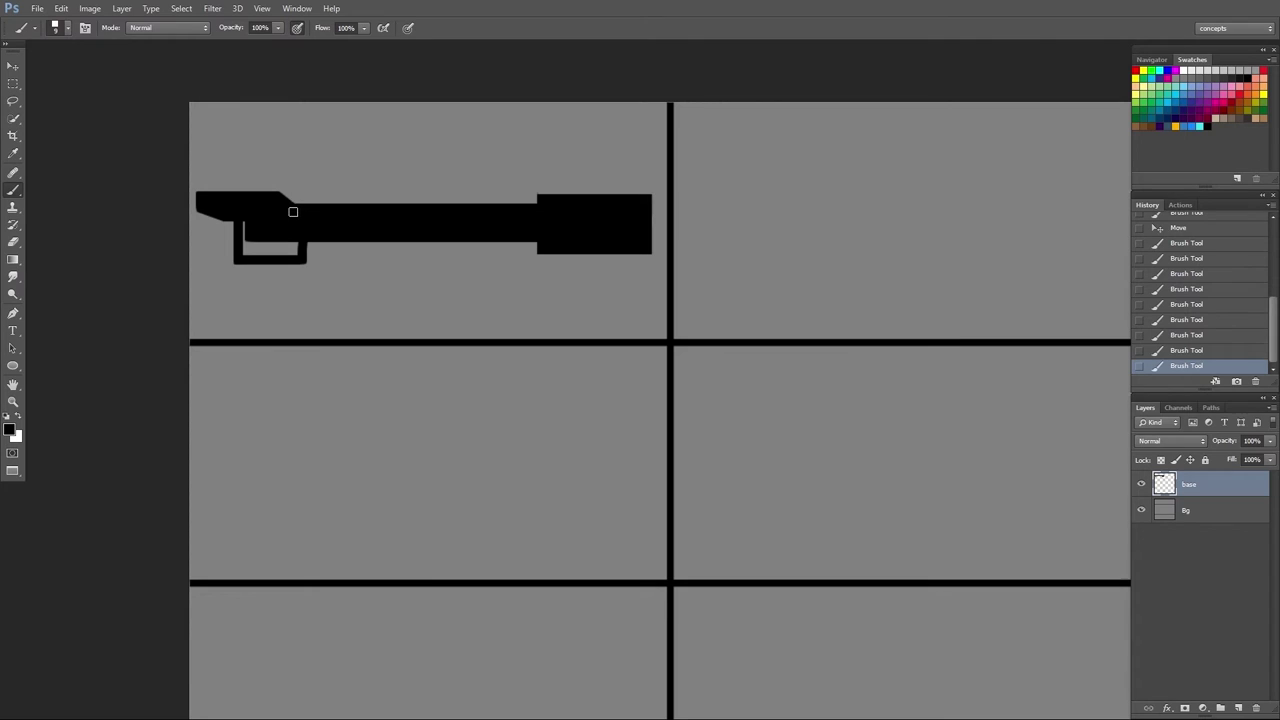
- Extend the slope behind the prong onto the shaft and fill the outlined block beneath the hilt's left end with black
left_click_drag(291, 208, 292, 264)
key("ctrl+z")
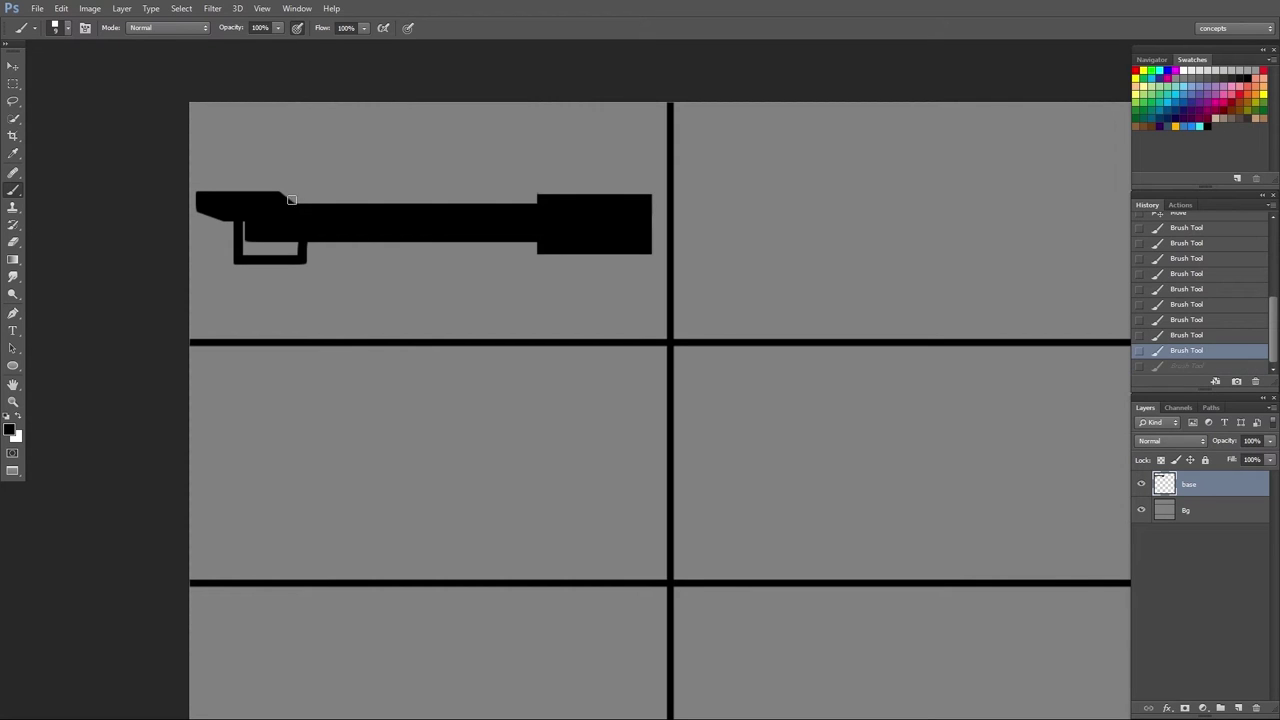
left_click(280, 200)
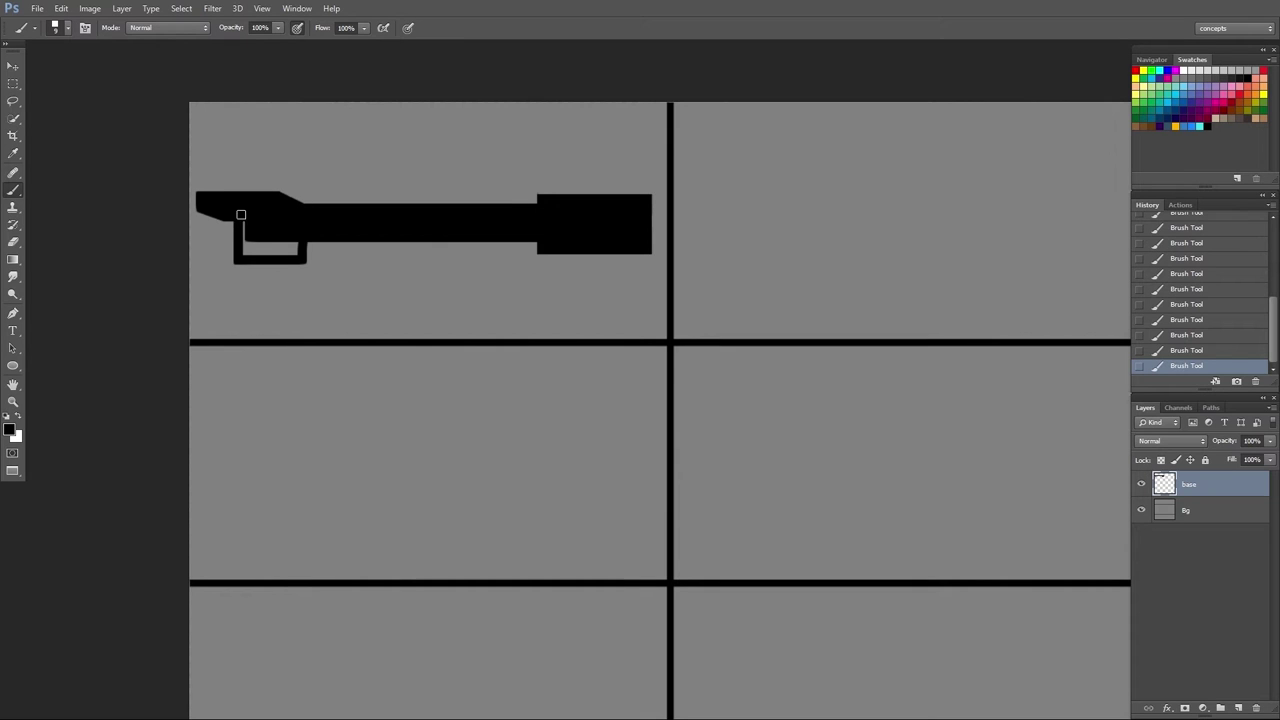
mouse_move(241, 210)
left_mouse_down()
mouse_move(245, 253)
mouse_move(246, 238)
mouse_move(268, 252)
mouse_move(250, 253)
mouse_move(296, 254)
left_mouse_up()
- Thicken the lower edges of the shaft and of the thicker end block with straight black strokes
left_click_drag(303, 241, 550, 243)
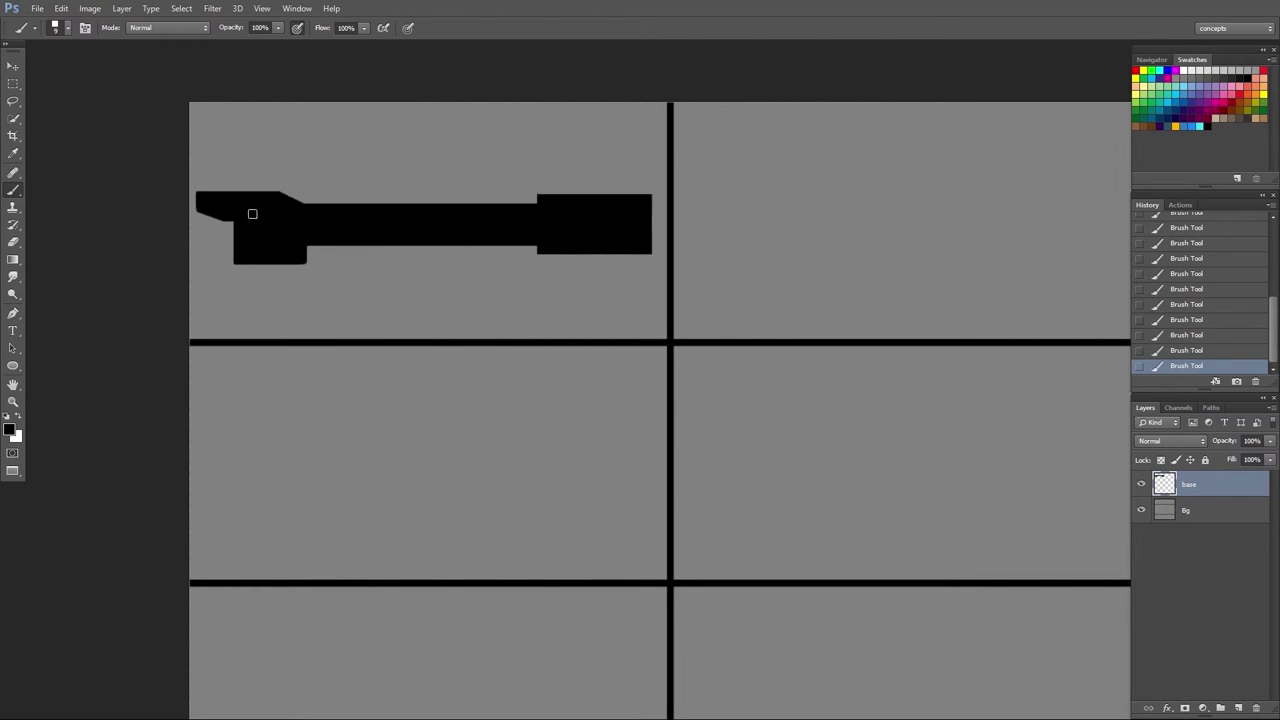
left_click_drag(303, 243, 543, 242)
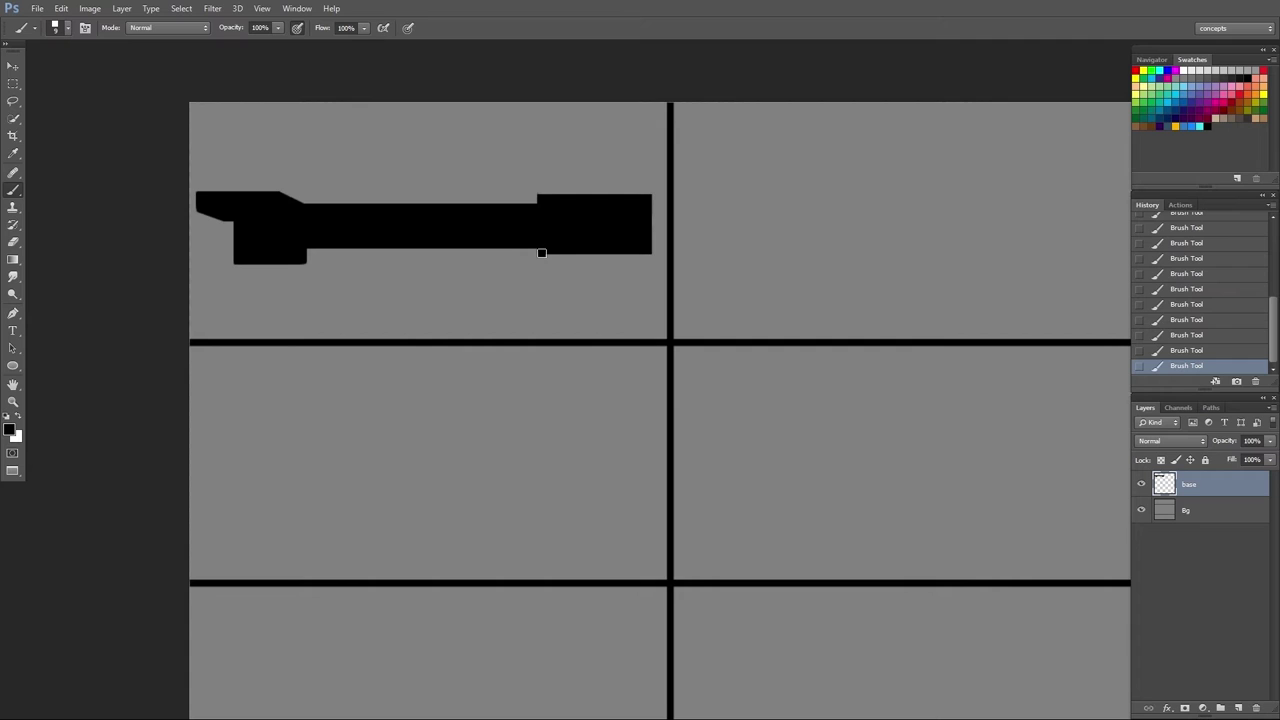
left_click_drag(541, 253, 643, 255)
- Erase a narrow vertical strip along the outer edge of the thicker end block to shorten it
mouse_move(389, 232)
left_mouse_down()
mouse_move(386, 206)
mouse_move(383, 226)
left_mouse_up()
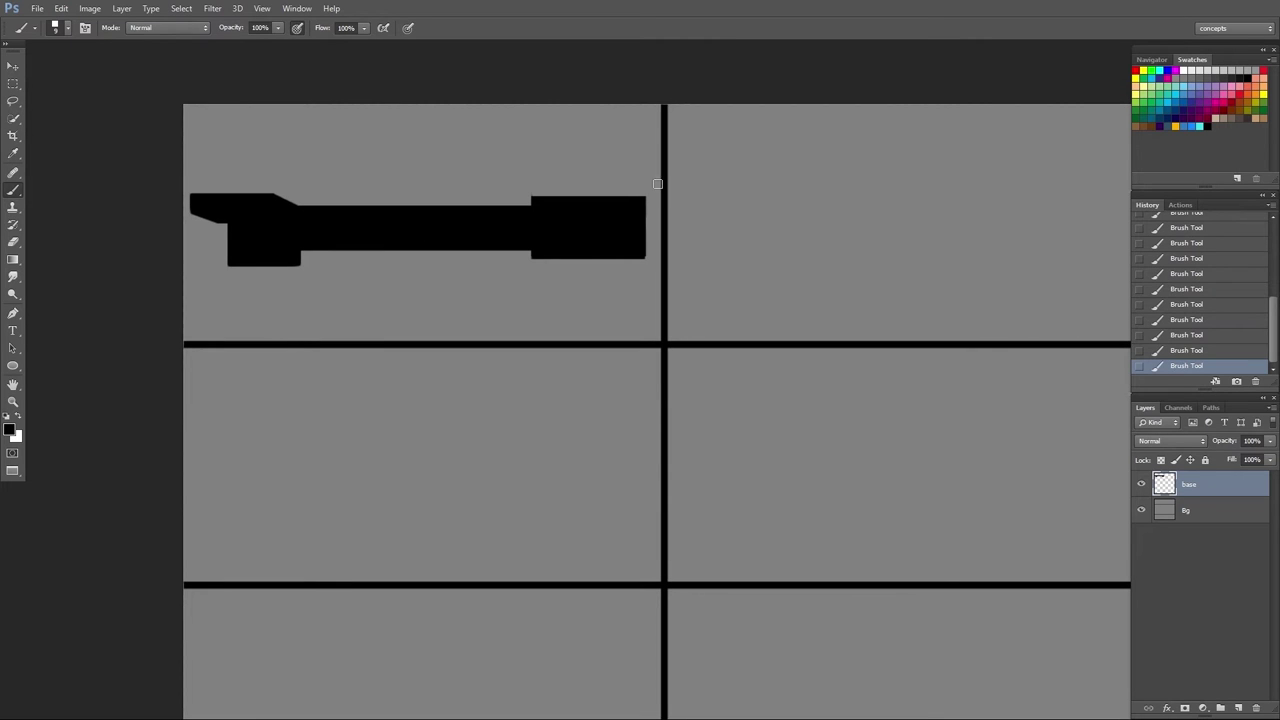
key("e")
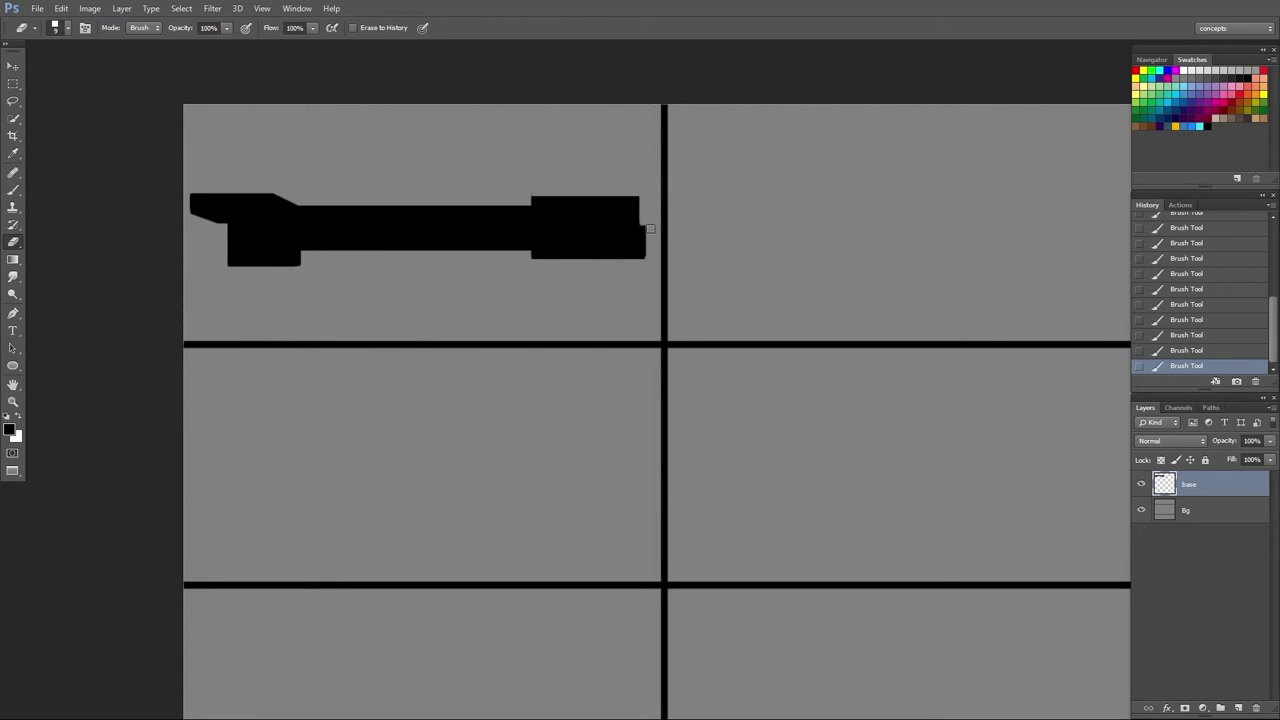
left_click_drag(646, 190, 649, 279)
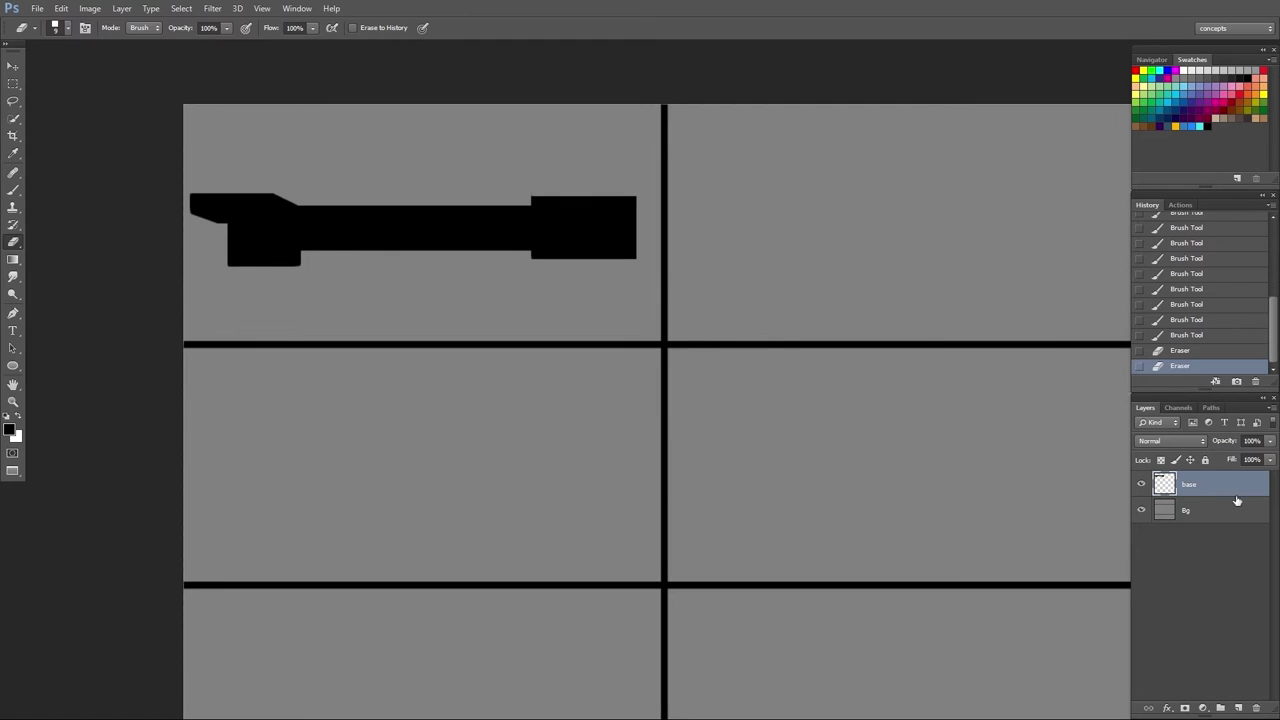
- Duplicate the base layer, rename the copy details, and hide the base layer
key("ctrl+j")
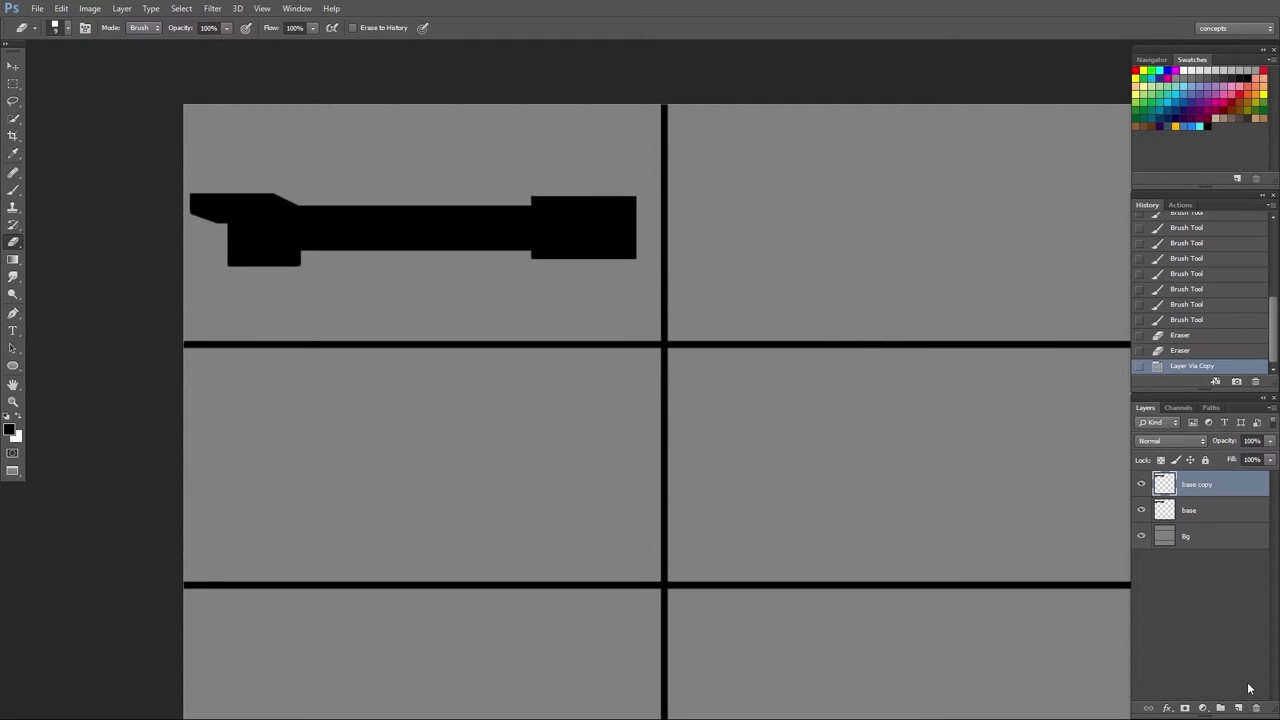
double_click(1193, 486)
type("details")
key("Return")
left_click(1142, 511)
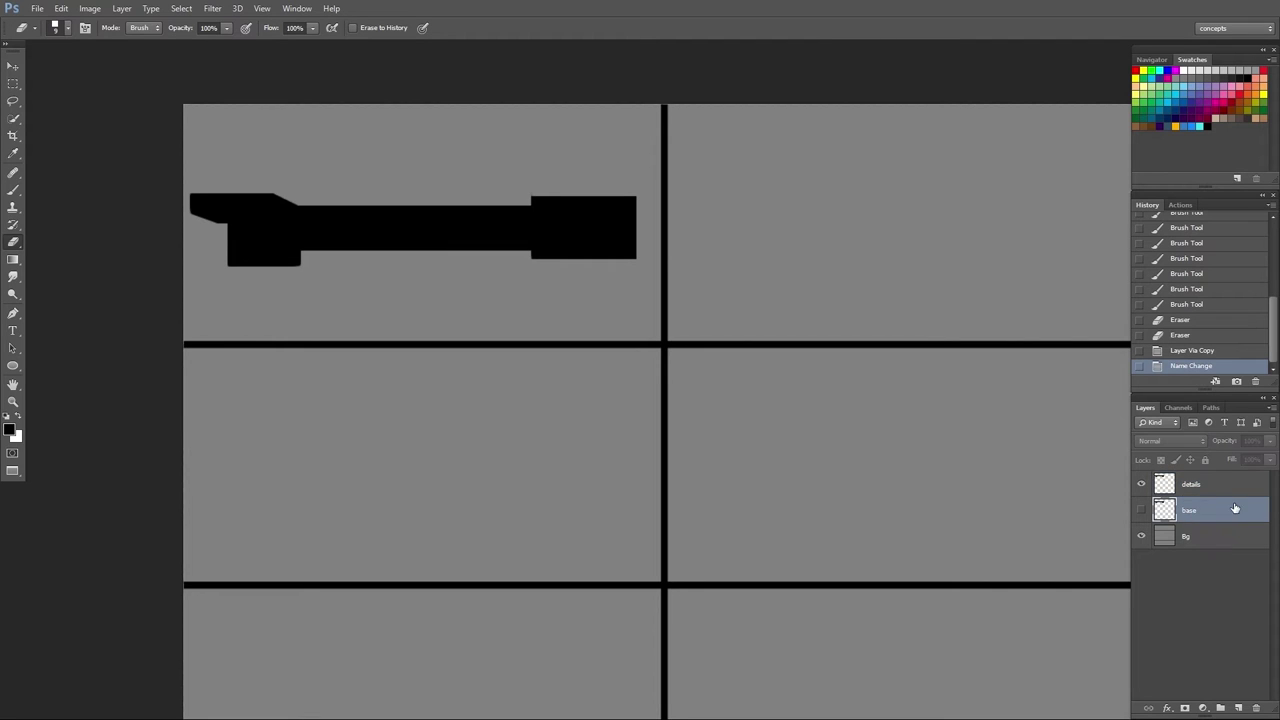
- Lock the transparent pixels of the details layer and choose a dark gray swatch as the Brush tool's colour
left_click(1212, 486)
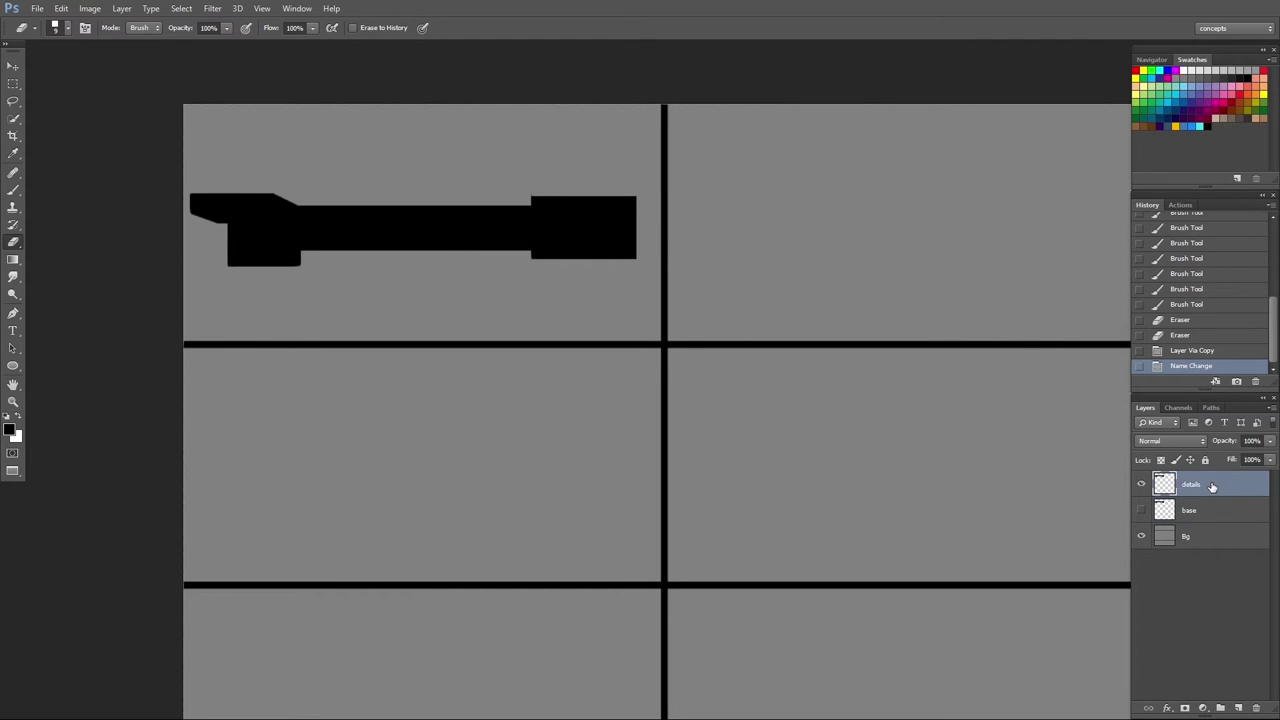
left_click(1162, 460)
left_click(1232, 78)
left_click(400, 226)
left_click(427, 226, "shift")
key("ctrl+z")
key("b")
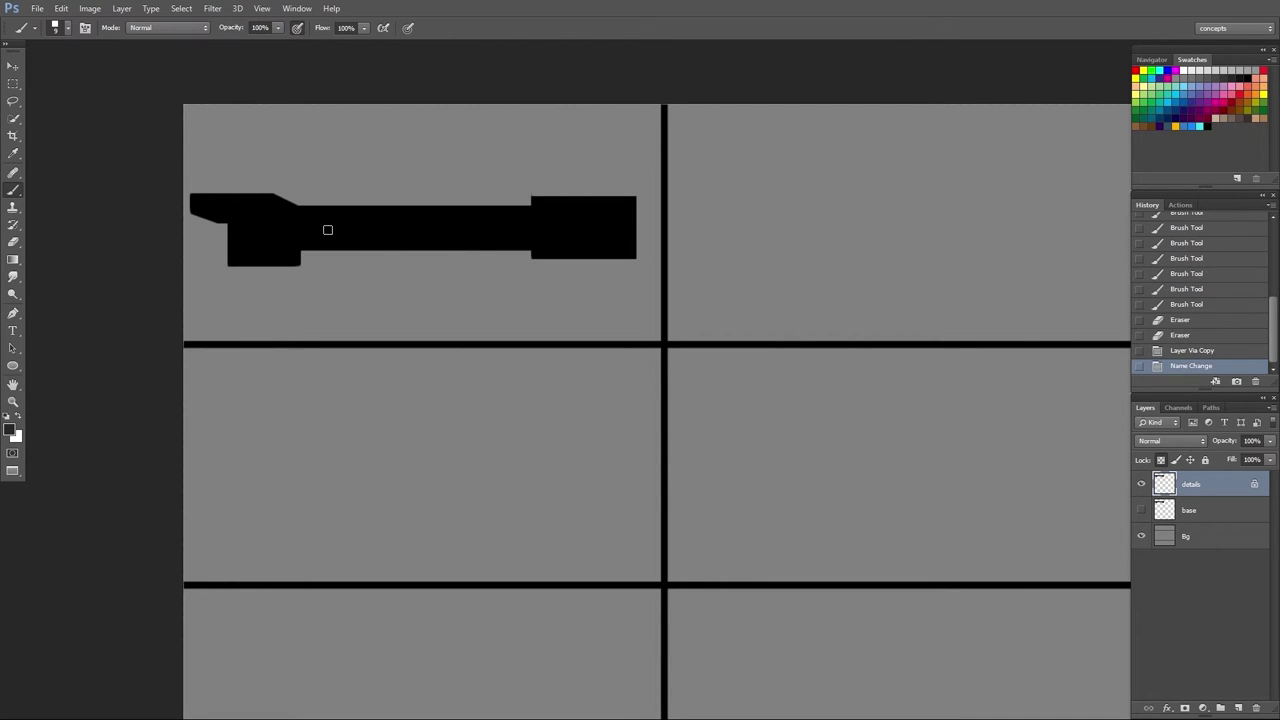
left_click_drag(257, 226, 348, 226)
key("ctrl+z")
left_click_drag(192, 199, 221, 198)
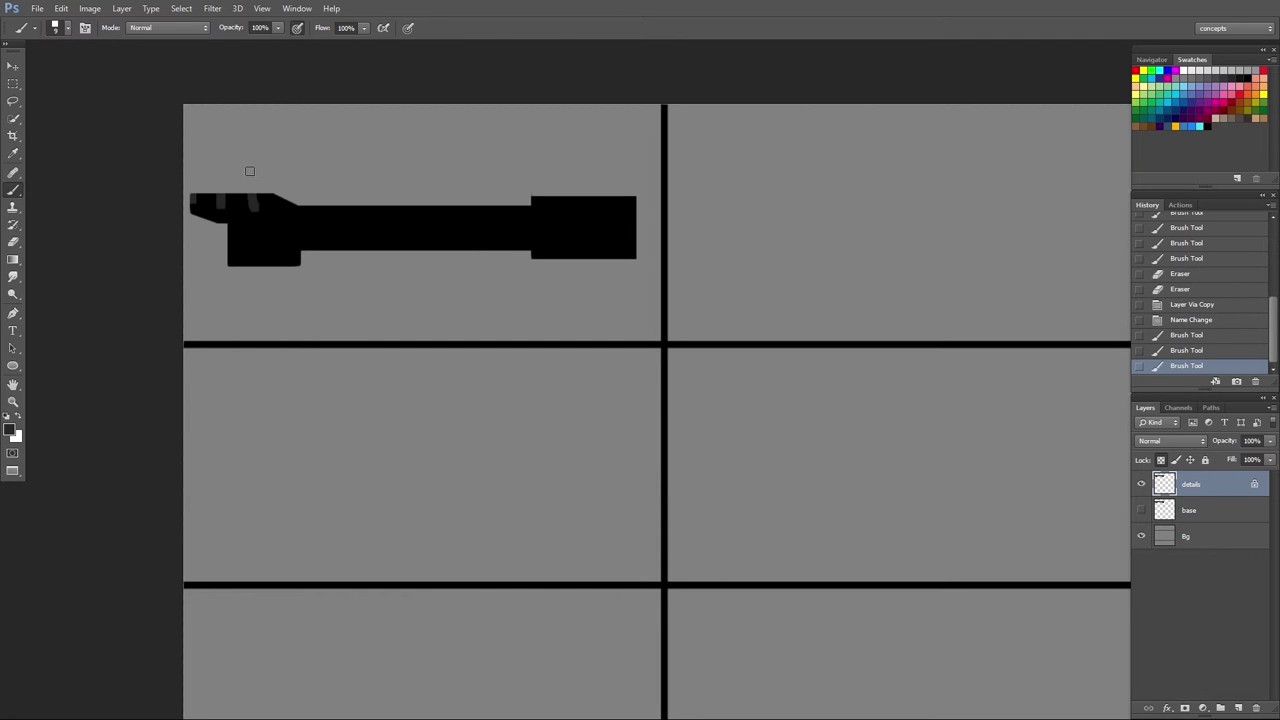
key("ctrl+z")
key("ctrl+alt+z")
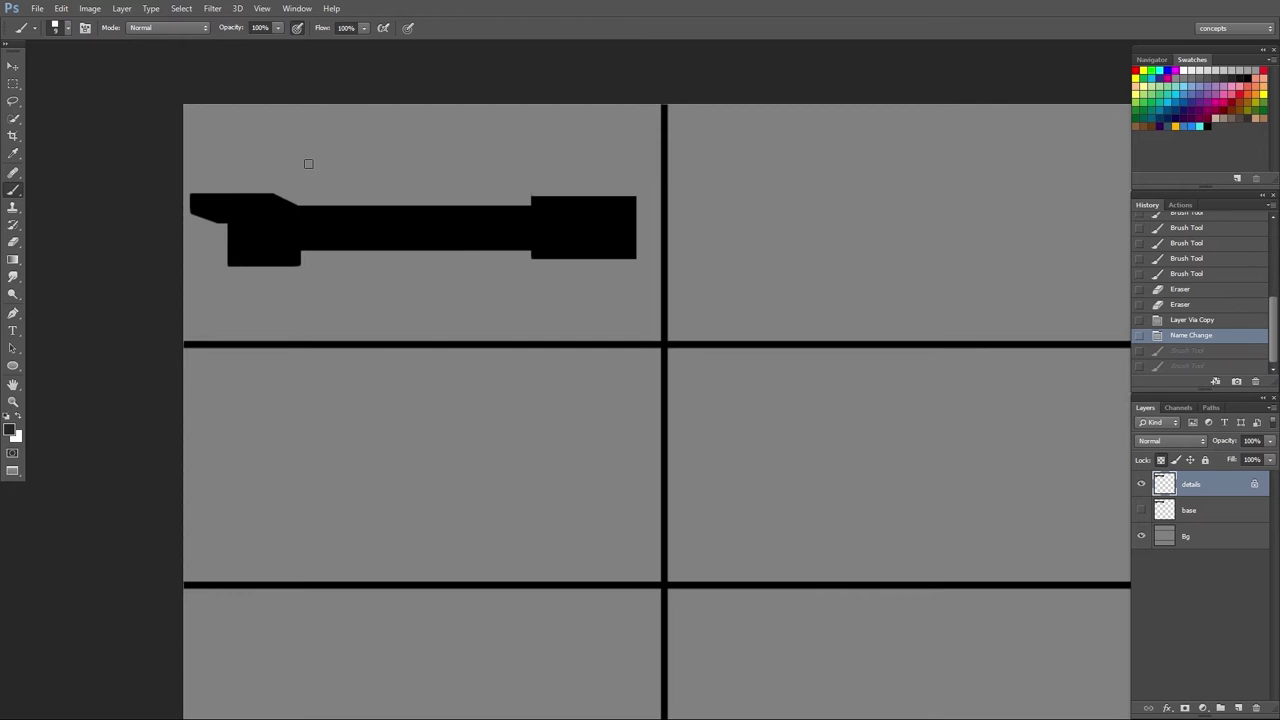
- Paint the prong and the block at the hilt's left end completely dark gray with the 9 px brush
mouse_move(188, 194)
left_mouse_down()
mouse_move(296, 209)
mouse_move(294, 271)
left_mouse_up()
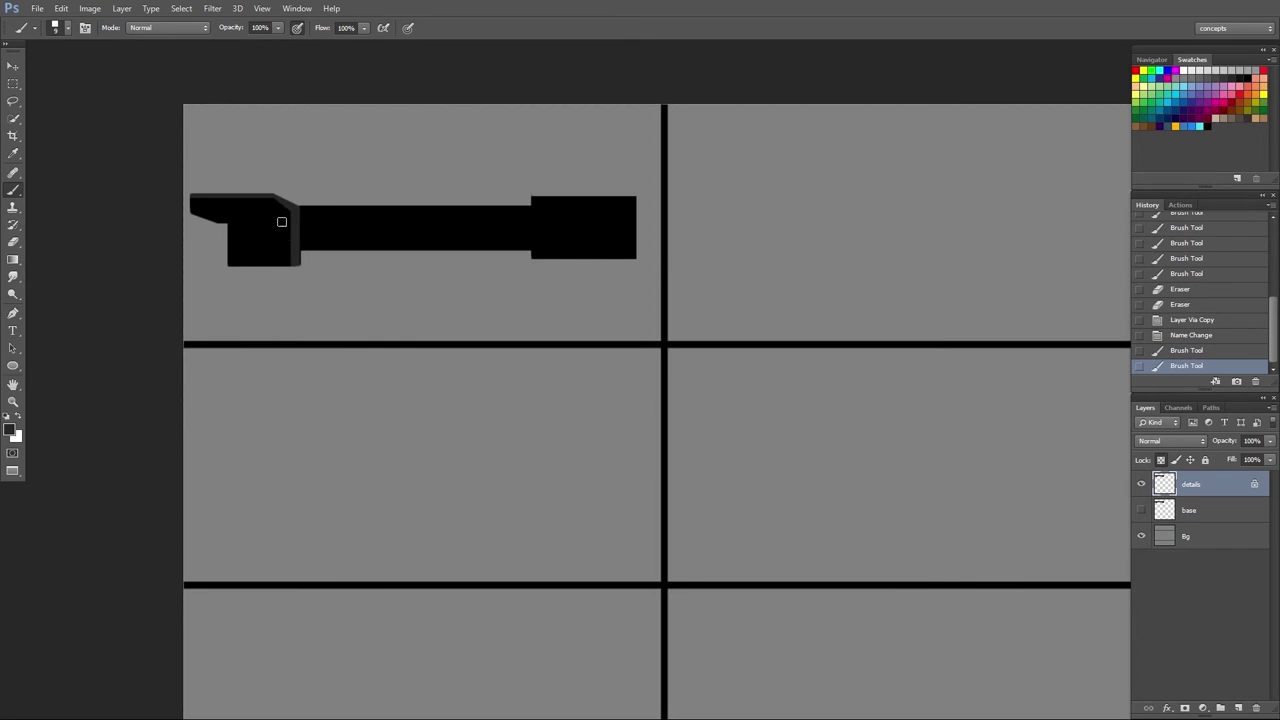
mouse_move(294, 212)
left_mouse_down()
mouse_move(170, 205)
mouse_move(268, 200)
mouse_move(278, 262)
mouse_move(281, 205)
mouse_move(283, 258)
left_mouse_up()
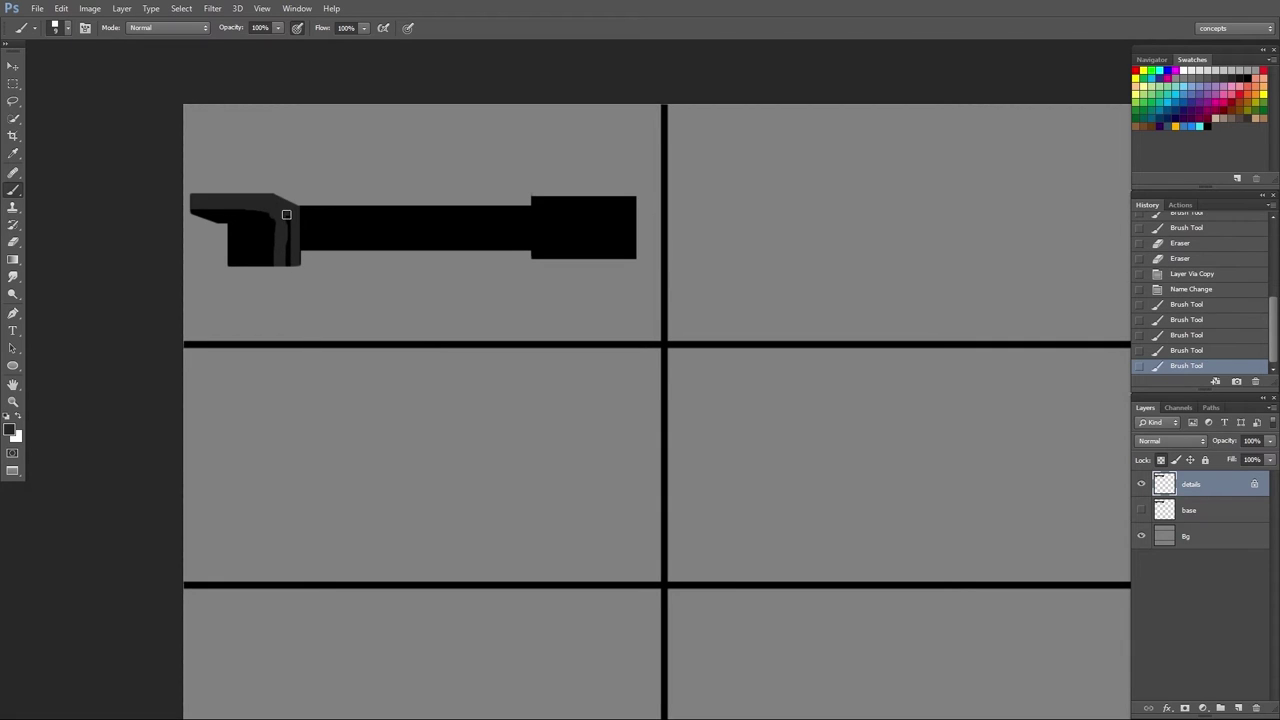
mouse_move(286, 211)
left_mouse_down()
mouse_move(287, 266)
mouse_move(274, 266)
left_mouse_up()
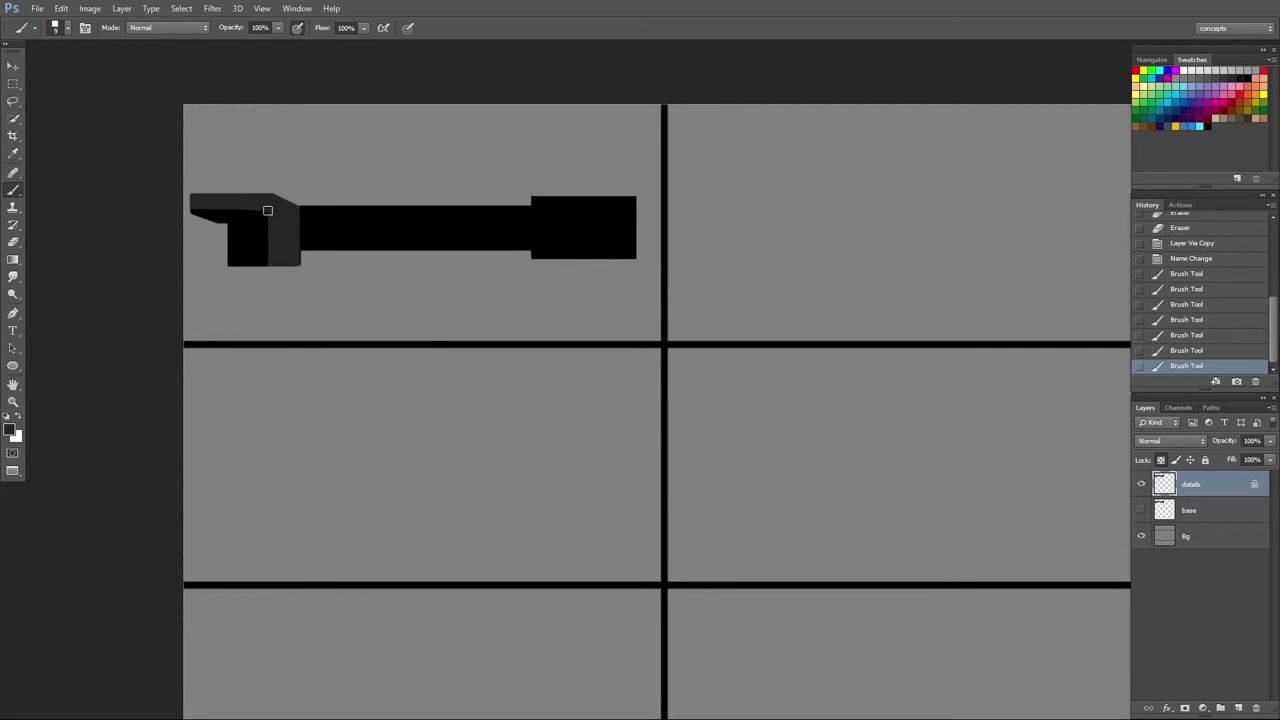
left_click_drag(266, 208, 268, 268)
mouse_move(260, 208)
left_mouse_down()
mouse_move(279, 293)
mouse_move(258, 213)
mouse_move(257, 266)
left_mouse_up()
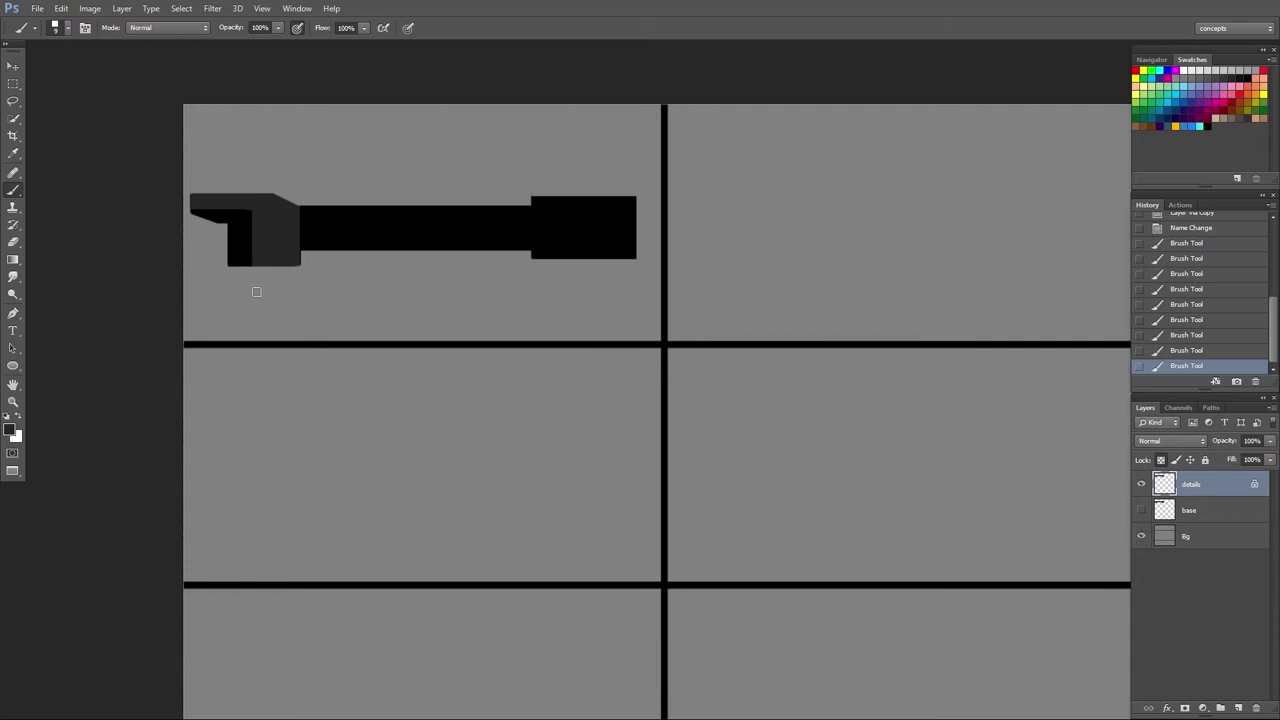
mouse_move(251, 209)
left_mouse_down()
mouse_move(251, 290)
mouse_move(245, 214)
mouse_move(236, 264)
left_mouse_up()
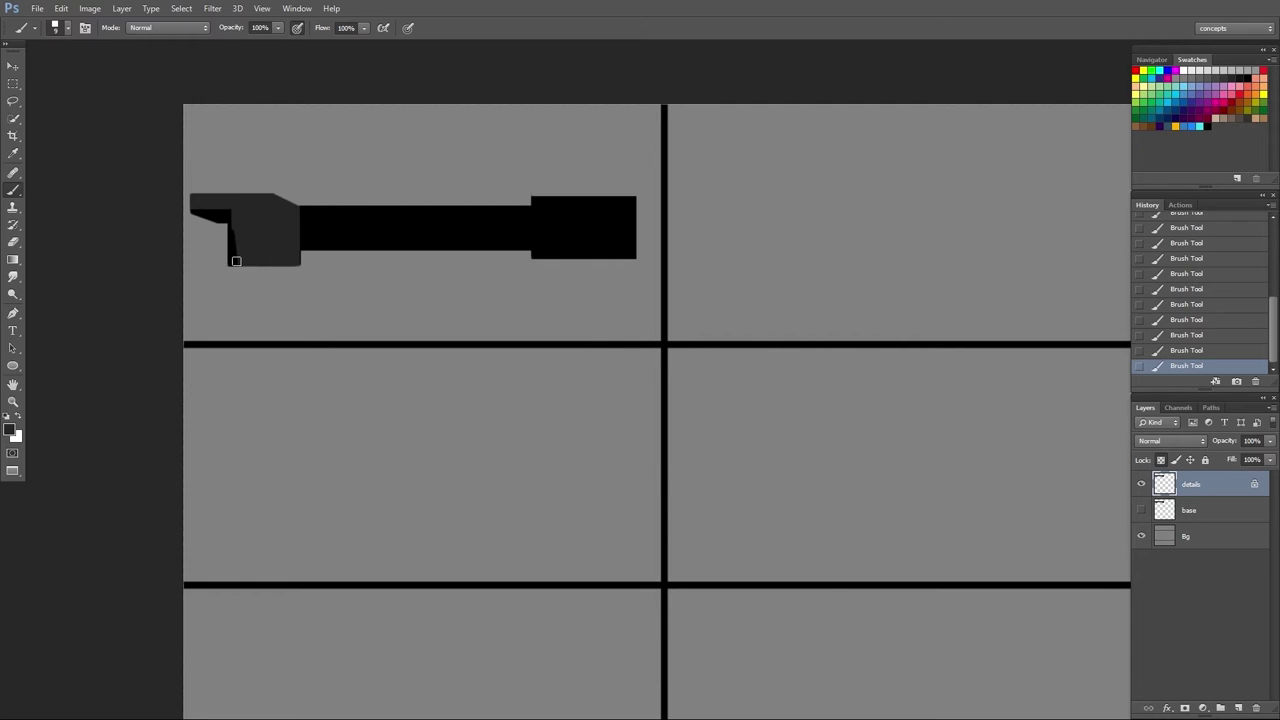
left_click_drag(228, 210, 228, 266)
mouse_move(222, 216)
left_mouse_down()
mouse_move(206, 211)
mouse_move(219, 214)
left_mouse_up()
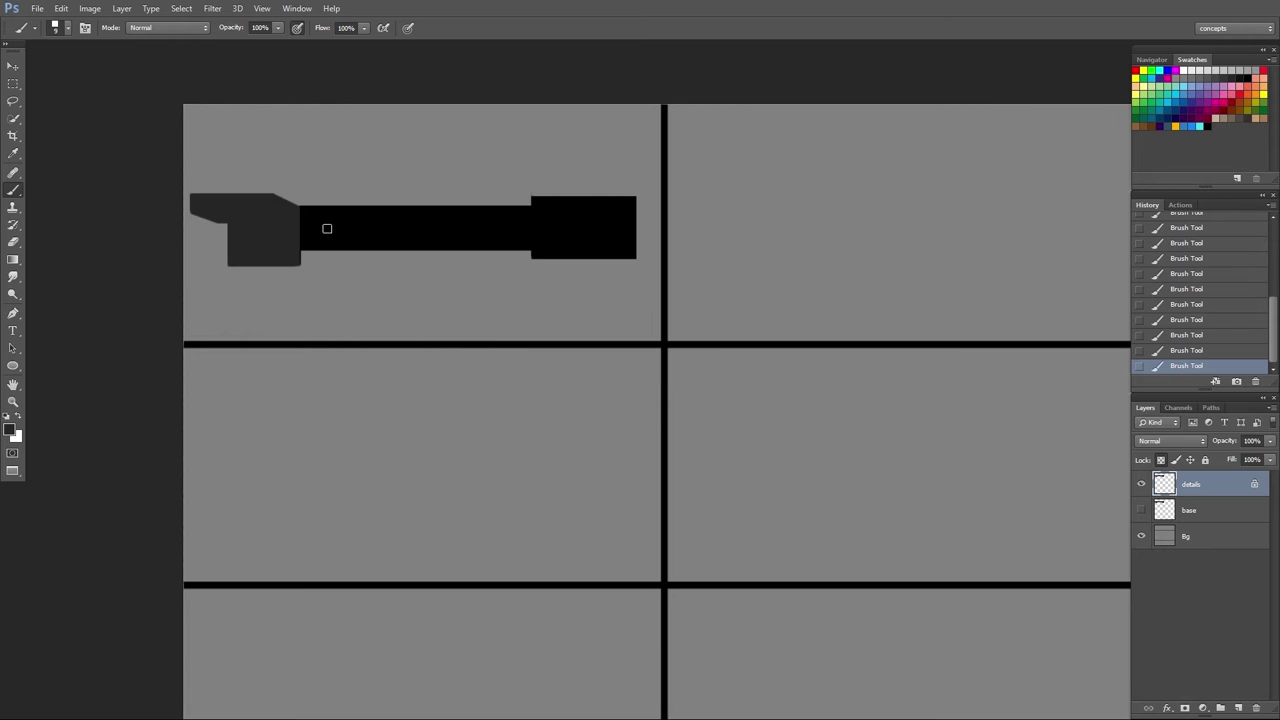
- Paint a dark gray band with angled ends along the lower shaft and cover the thicker end block in the same gray
mouse_move(300, 248)
left_mouse_down()
mouse_move(510, 233)
mouse_move(536, 245)
mouse_move(538, 275)
mouse_move(538, 197)
left_mouse_up()
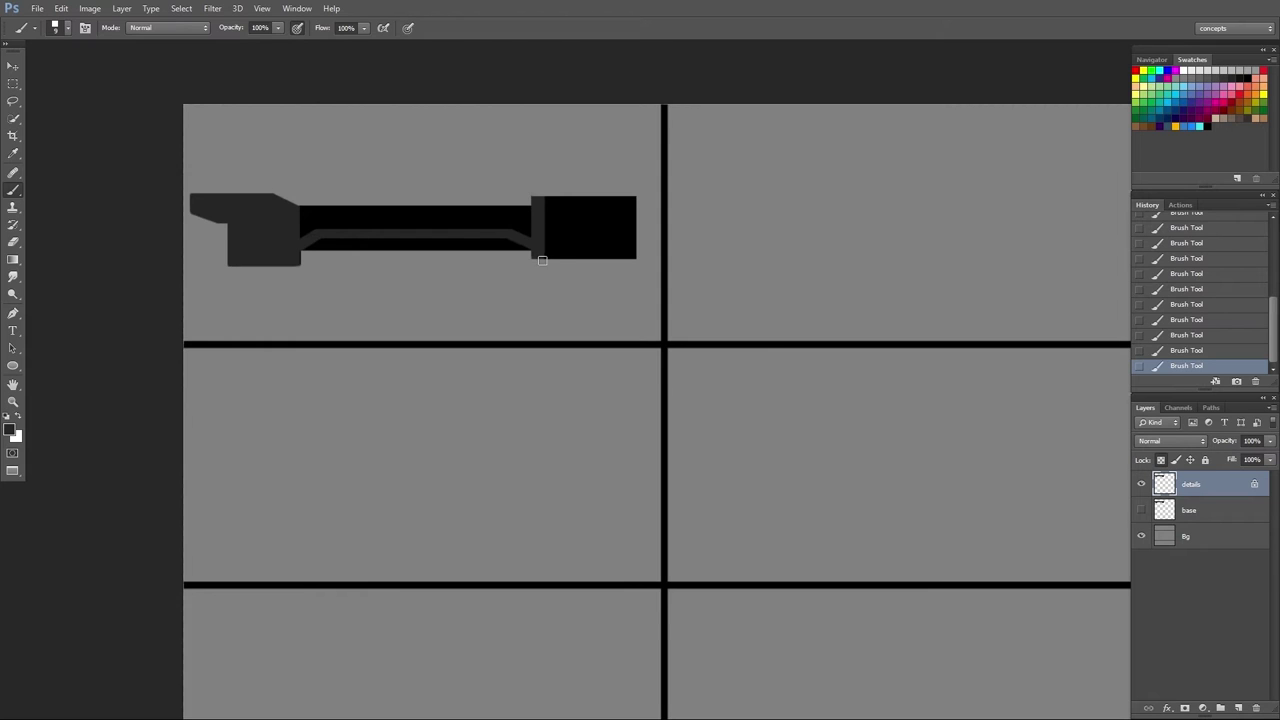
mouse_move(538, 200)
left_mouse_down()
mouse_move(663, 206)
mouse_move(580, 204)
mouse_move(543, 243)
mouse_move(557, 223)
mouse_move(569, 260)
mouse_move(563, 210)
mouse_move(576, 226)
mouse_move(582, 217)
left_mouse_up()
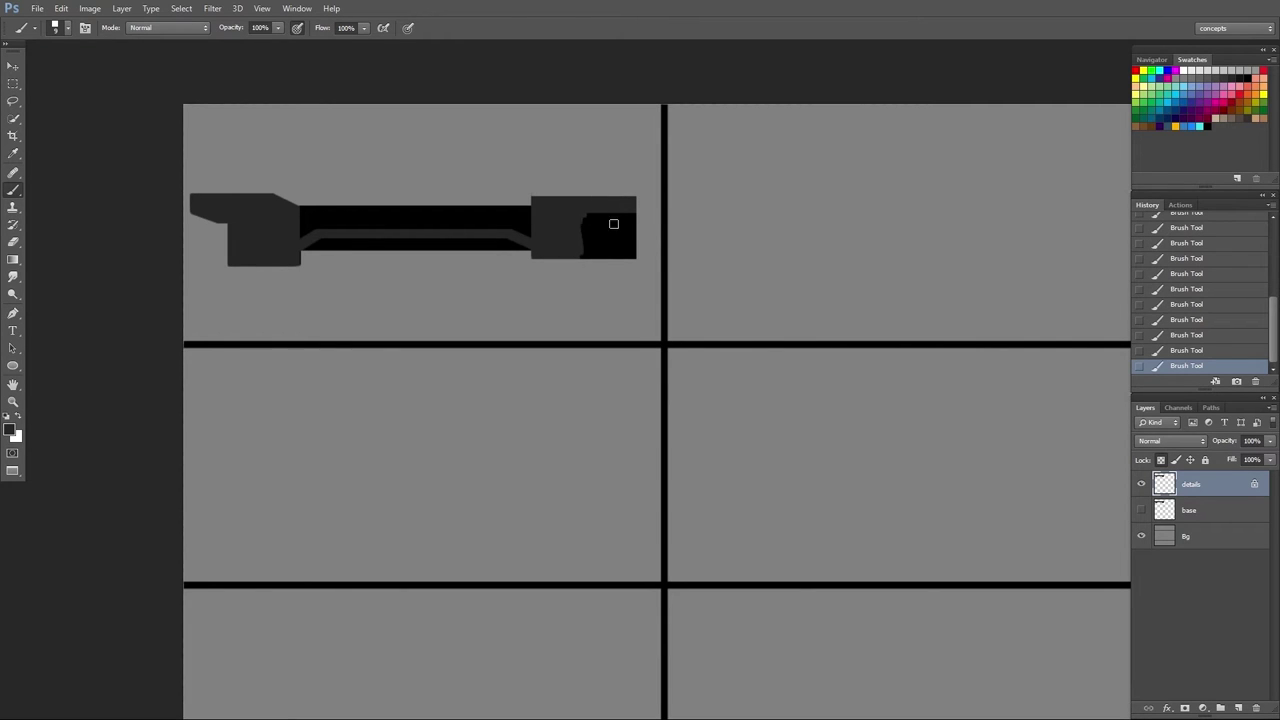
left_click(685, 214, "shift")
left_click(578, 216)
left_click(673, 217, "shift")
left_click(575, 227)
left_click(673, 229, "shift")
left_click(580, 236)
left_click(674, 233, "shift")
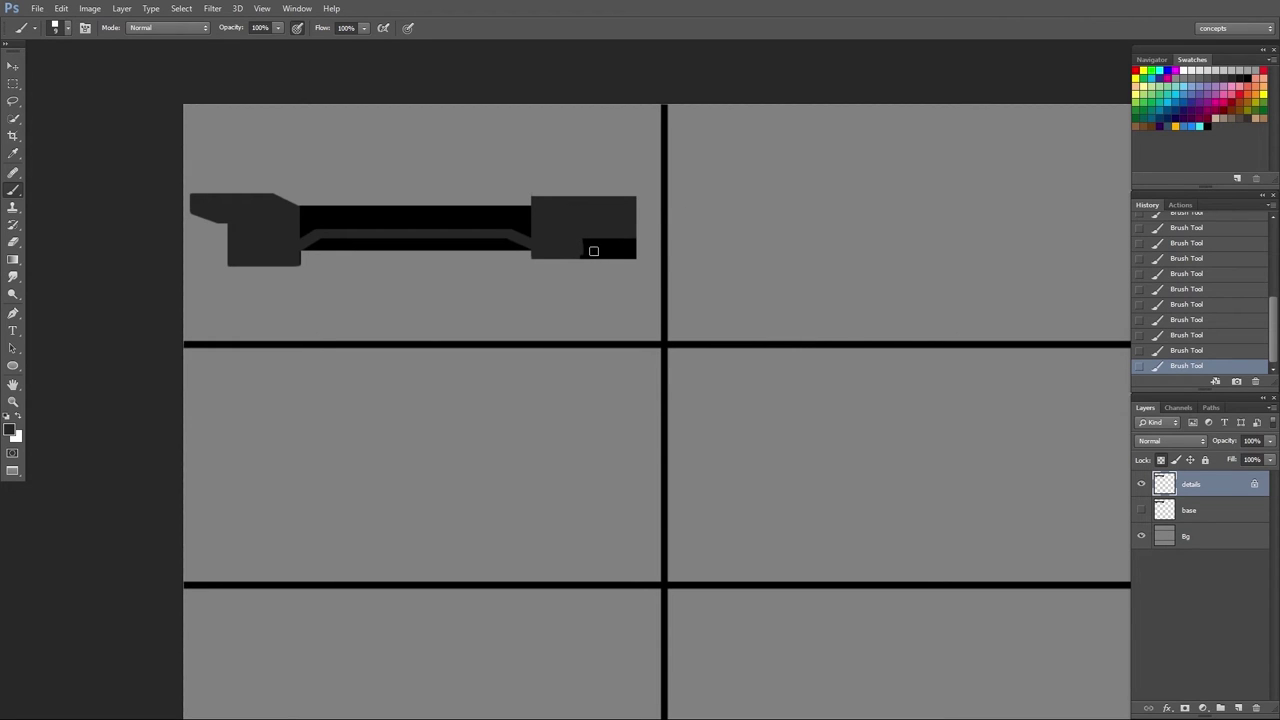
left_click(580, 240)
left_click(737, 239, "shift")
left_click(594, 247, "shift")
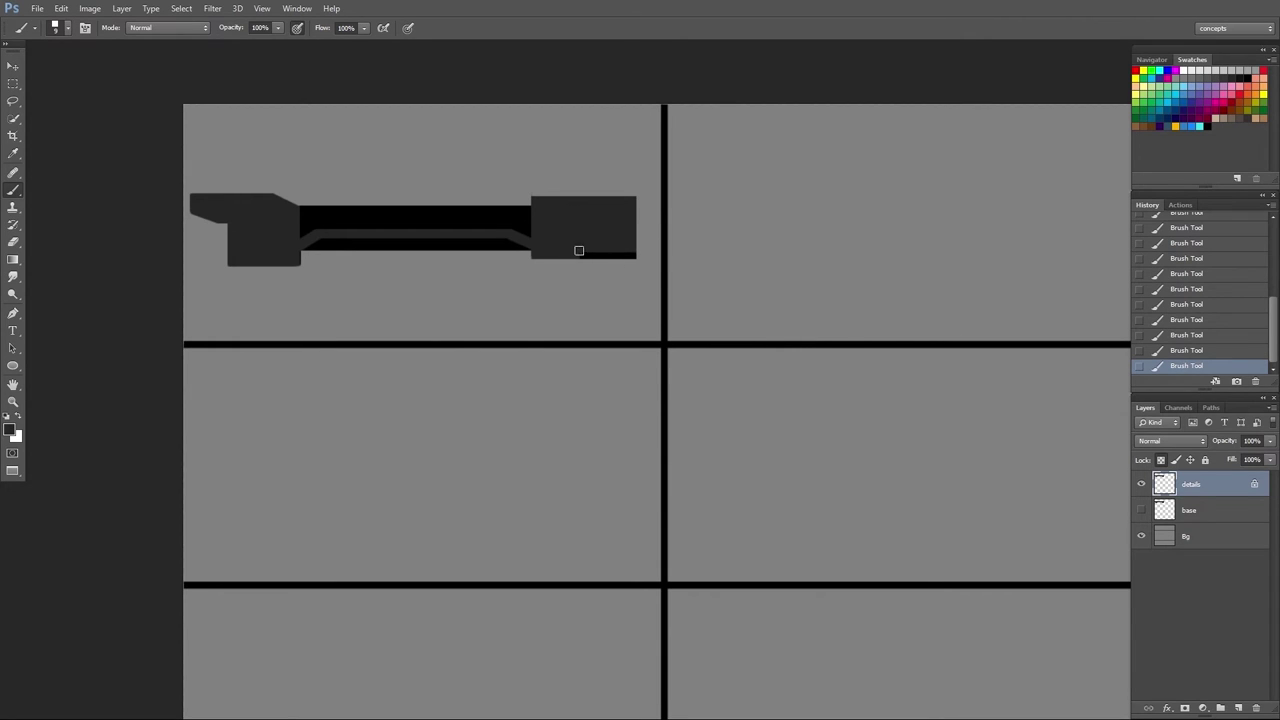
left_click(669, 250, "shift")
left_click(570, 256, "shift")
- With a 30 px brush, paint the shaft above the angled band dark gray, keeping a black strip along its lower edge
key("bracketright")
key("bracketright")
left_click_drag(288, 217, 554, 217)
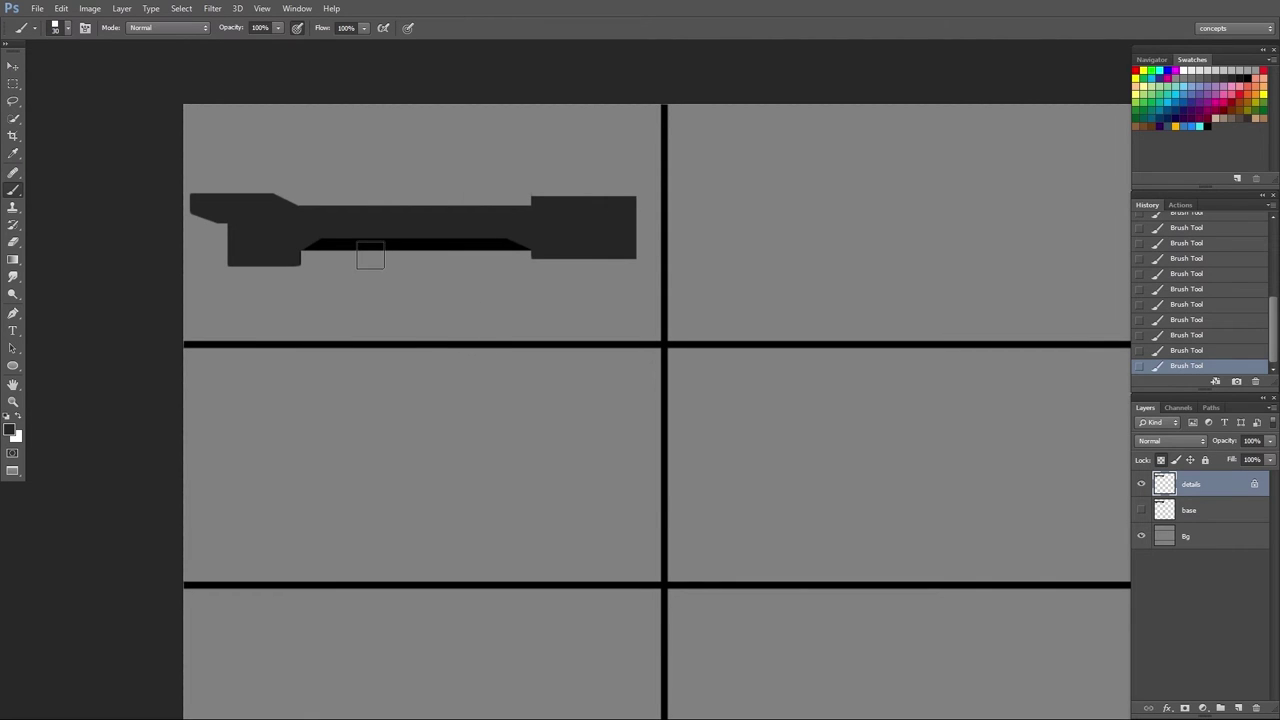
- Sample black from the strip along the shaft's lower edge and reduce the Brush tool's size to 2 px
key("z")
left_click(369, 294)
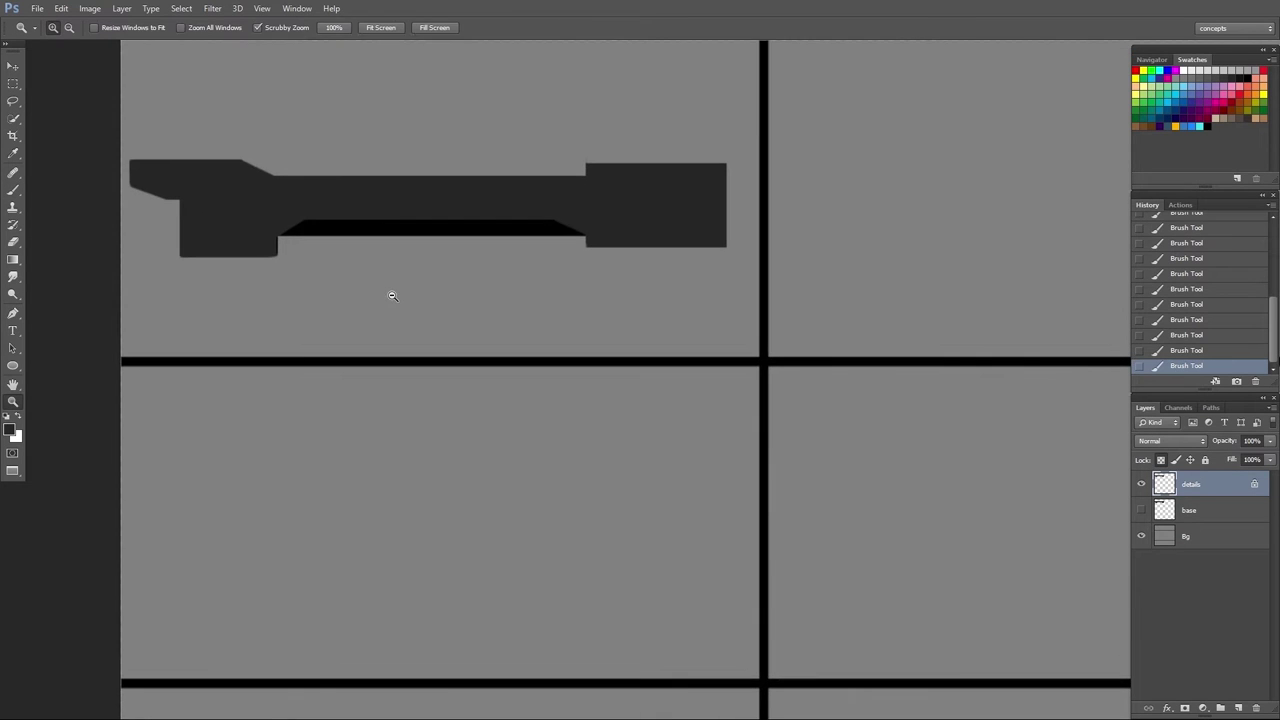
key("b")
left_click_drag(389, 289, 380, 311)
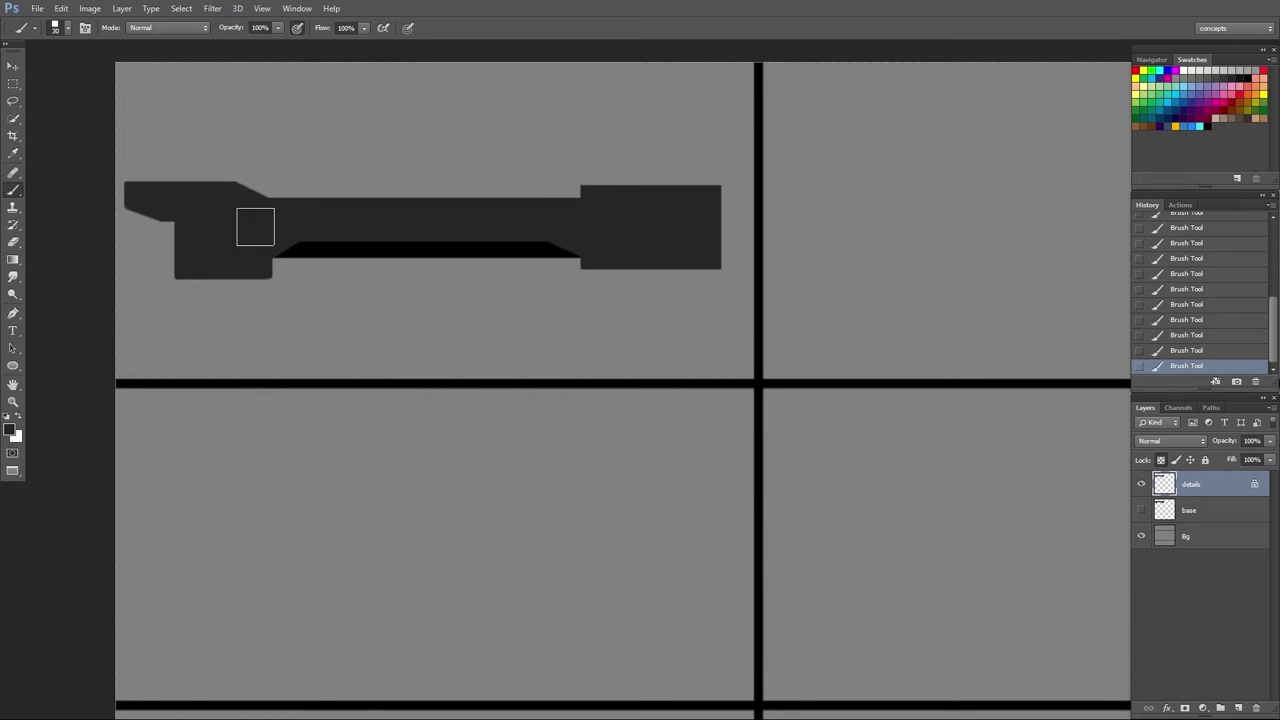
key("i")
left_click(378, 246)
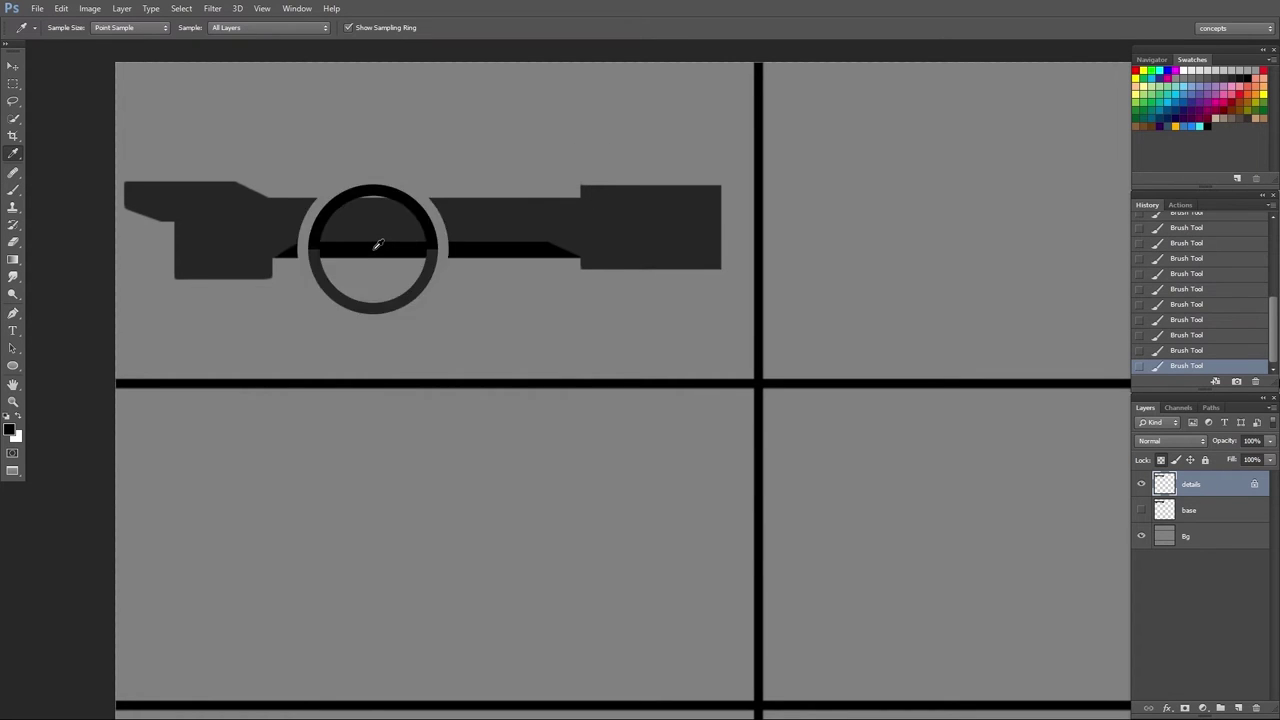
left_click(378, 245)
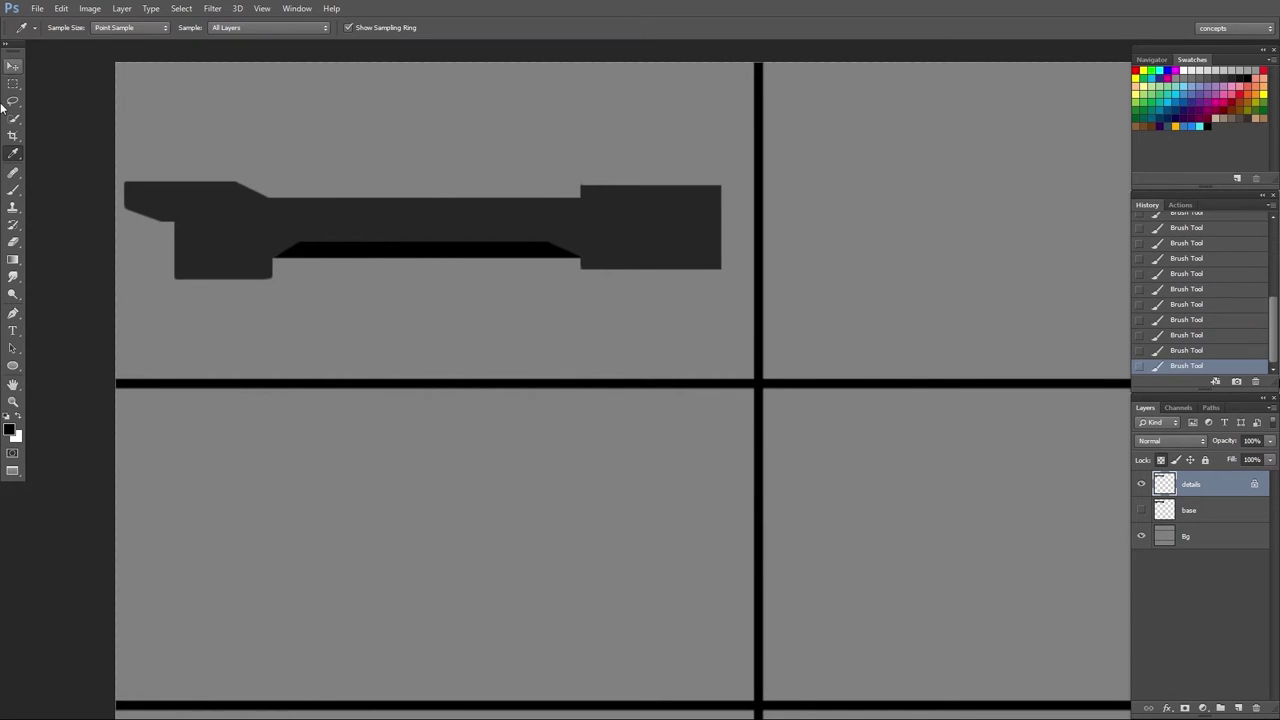
right_click(14, 156)
left_click(14, 157)
key("b")
key("bracketleft")
key("bracketleft")
key("bracketleft")
key("bracketleft")
key("bracketleft")
key("bracketleft")
key("bracketleft")
key("bracketleft")
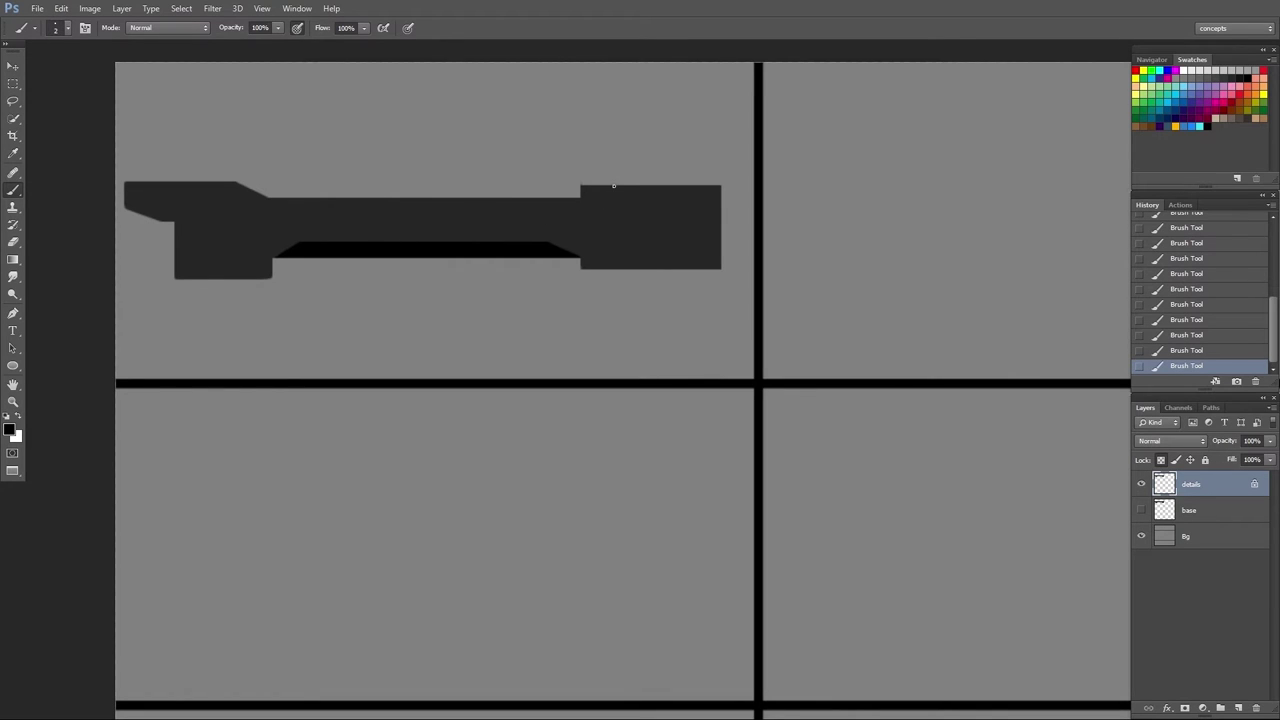
- Draw five evenly spaced horizontal black grooves across the thicker end block with the 2 px brush
left_click_drag(606, 184, 606, 268)
key("ctrl+z")
left_click_drag(588, 197, 720, 197)
left_click_drag(587, 256, 720, 257)
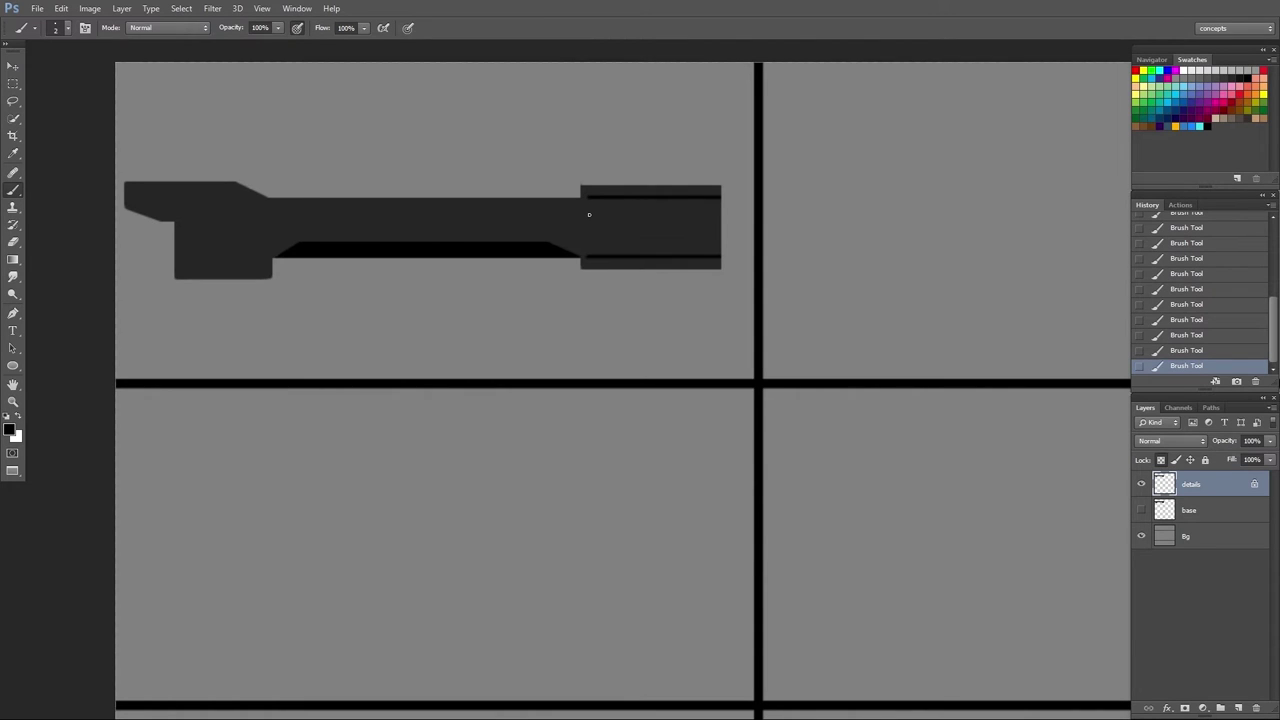
left_click_drag(589, 214, 714, 215)
key("ctrl+z")
left_click_drag(590, 213, 720, 213)
left_click_drag(588, 240, 769, 240)
left_click_drag(632, 228, 760, 228)
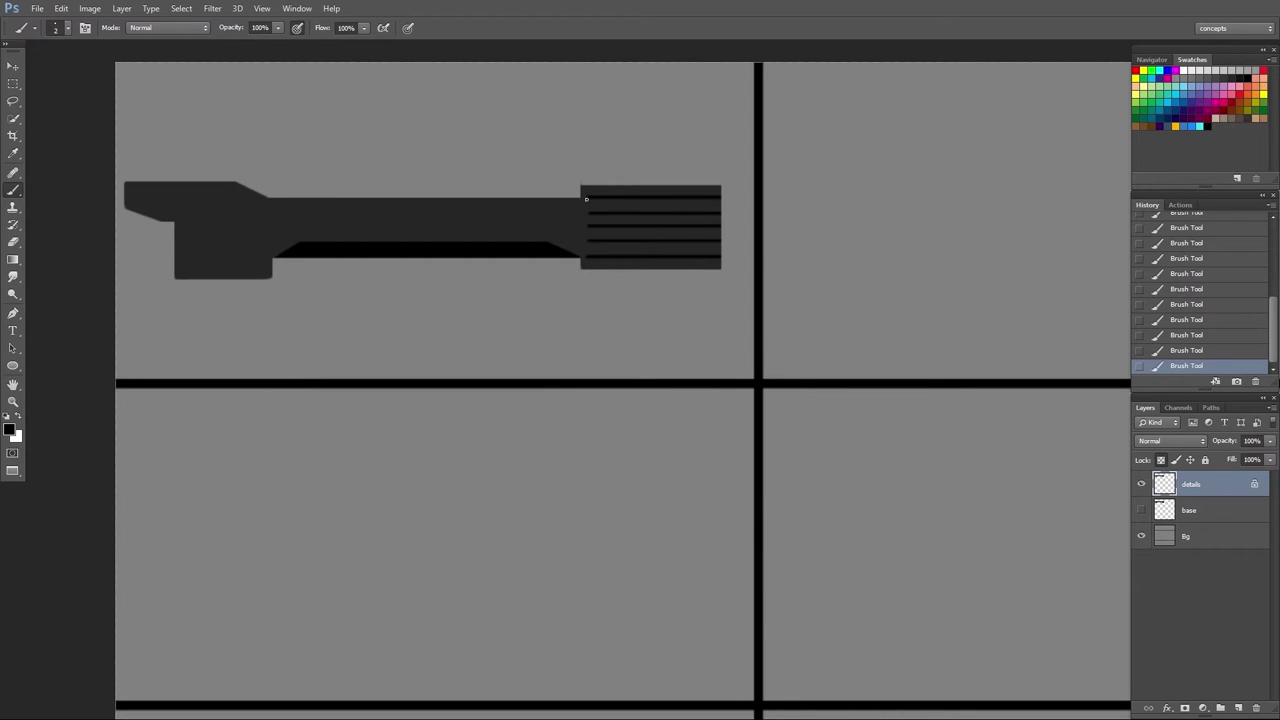
scroll(560, 277, "up", 3)
scroll(603, 229, "down", 2)
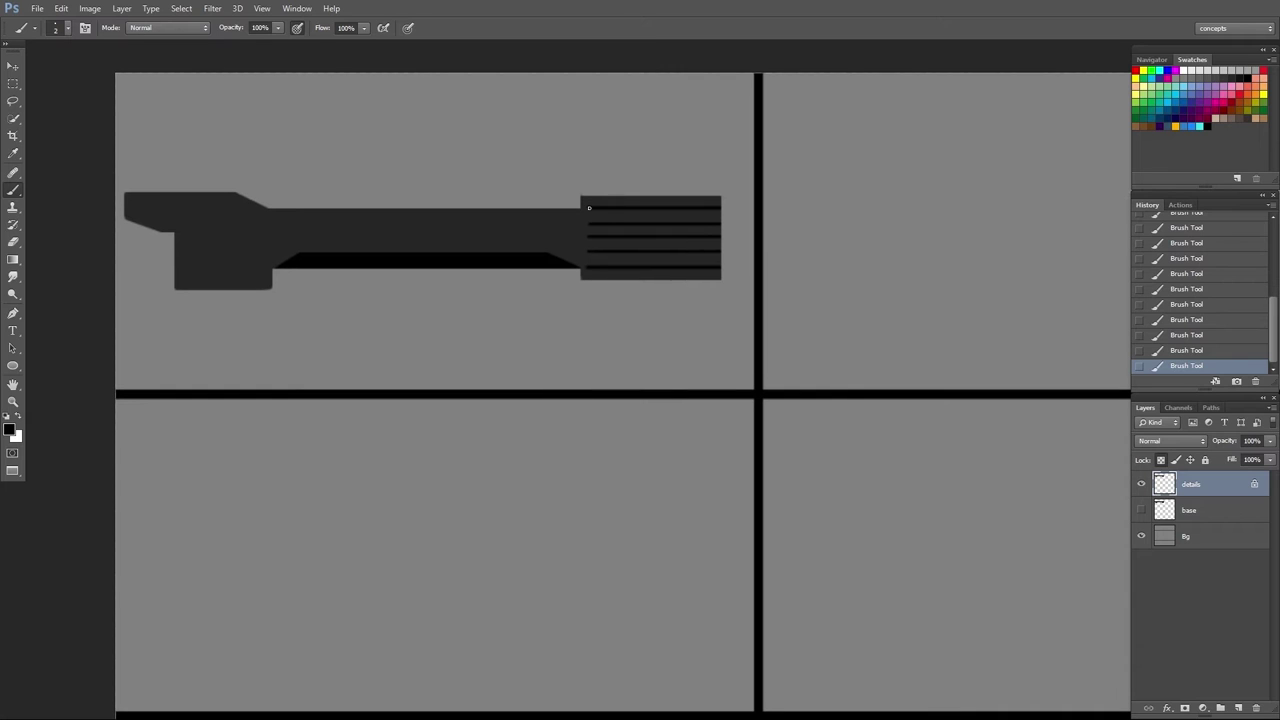
- Paint a vertical black band across each end of the grooved section on the thicker end block
left_click(587, 193, "shift")
key("ctrl+z")
left_click_drag(587, 195, 591, 291)
left_click(721, 197, "shift")
key("ctrl+z")
left_click_drag(720, 197, 720, 277)
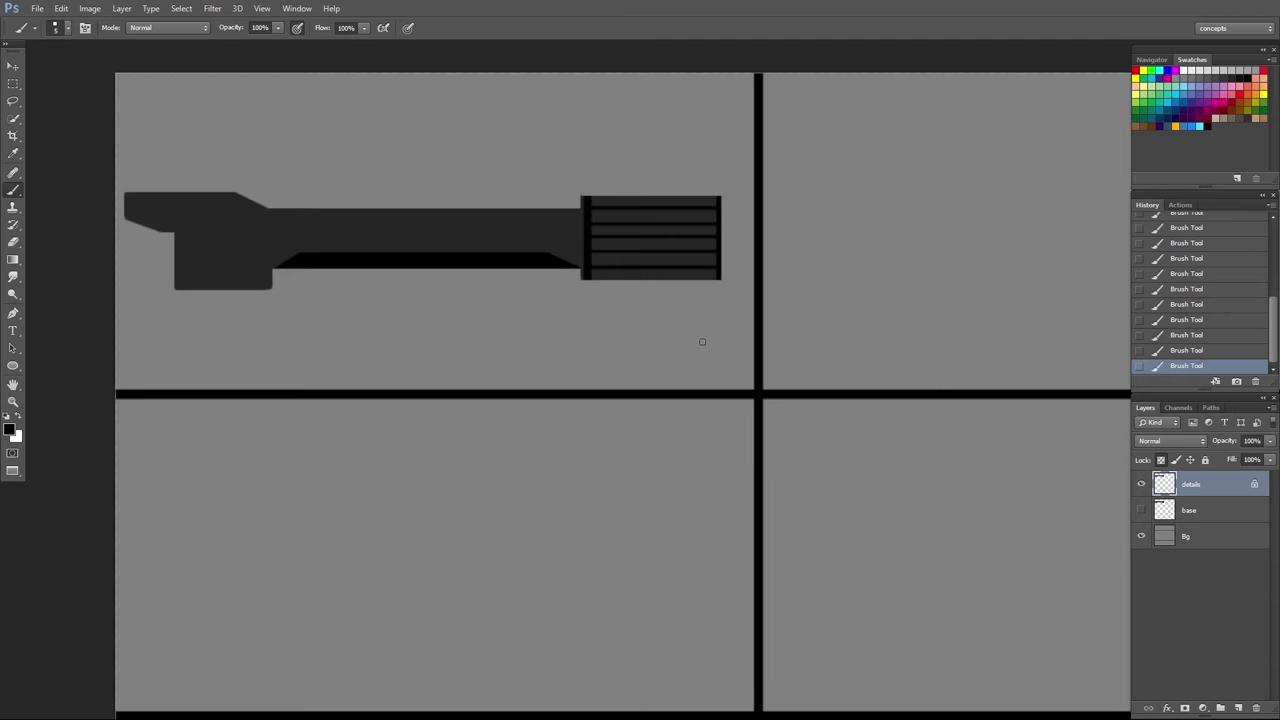
- Draw three vertical black grooves down the opposite notched block with the 2 px brush, two of them close together
scroll(650, 315, "down", 1)
scroll(590, 300, "up", 2)
scroll(565, 303, "down", 2)
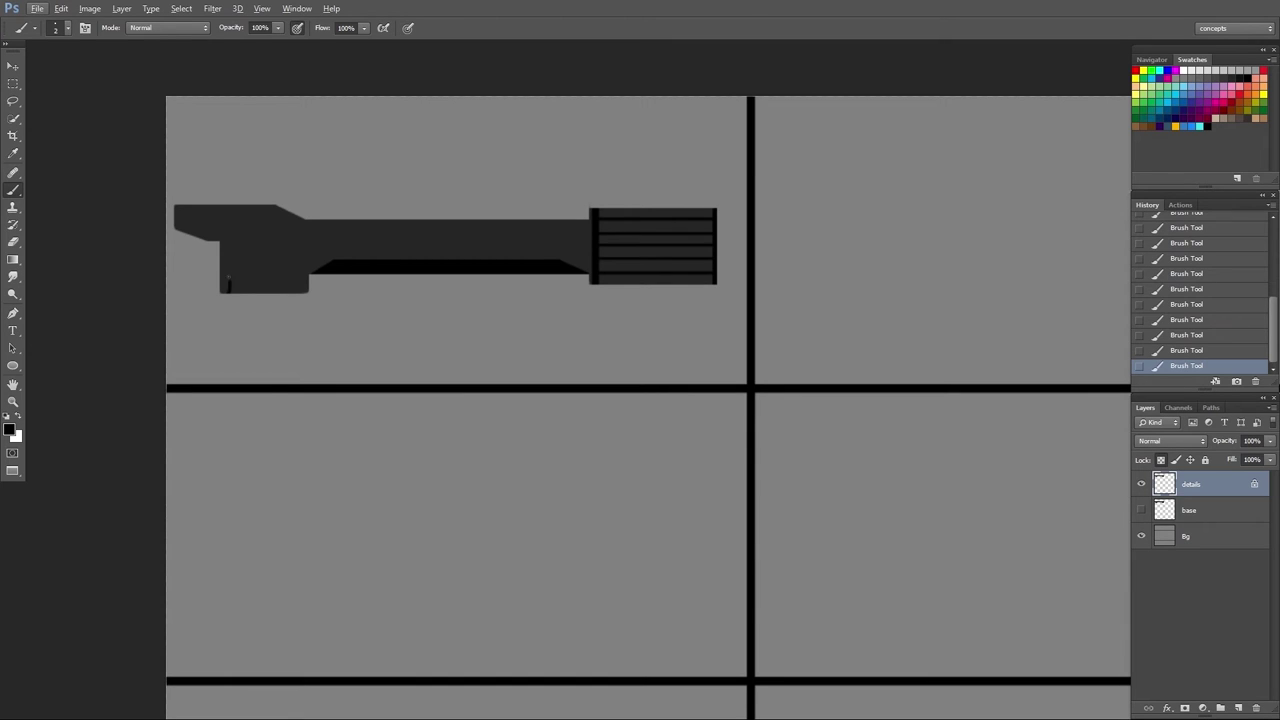
left_click_drag(228, 302, 231, 204)
left_click_drag(275, 228, 279, 322)
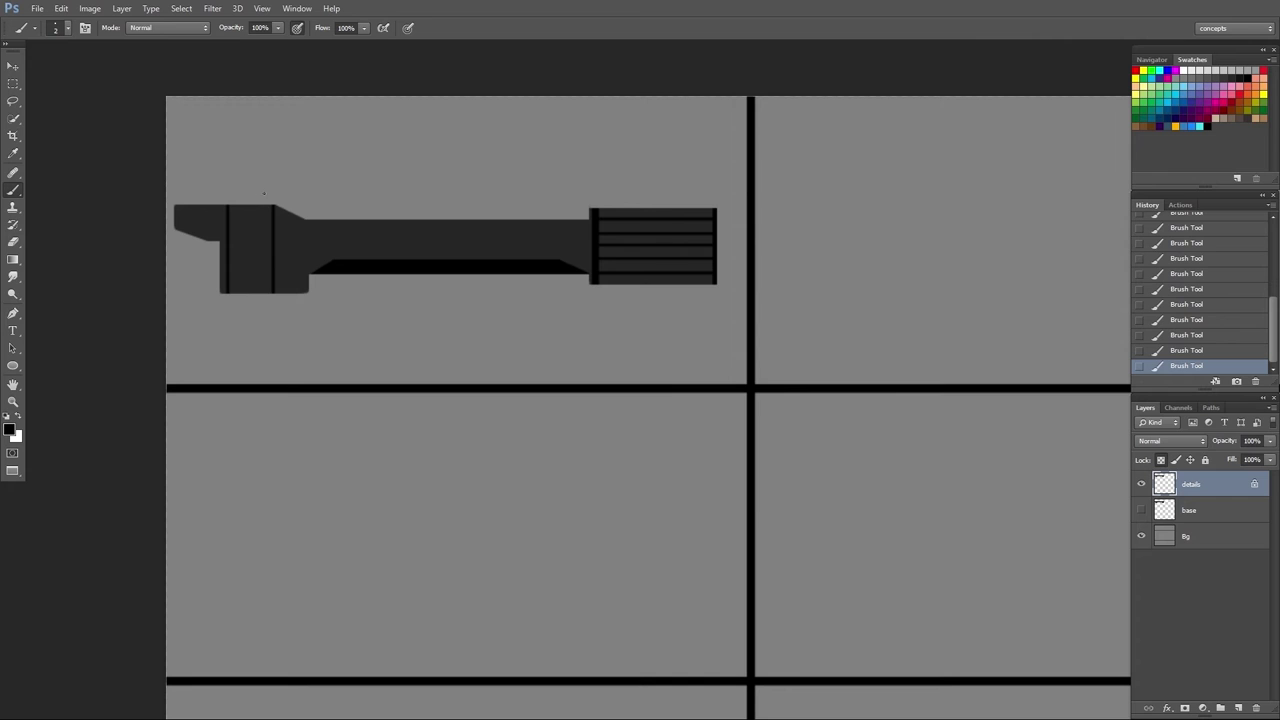
left_click_drag(264, 240, 262, 314)
scroll(258, 317, "down", 2)
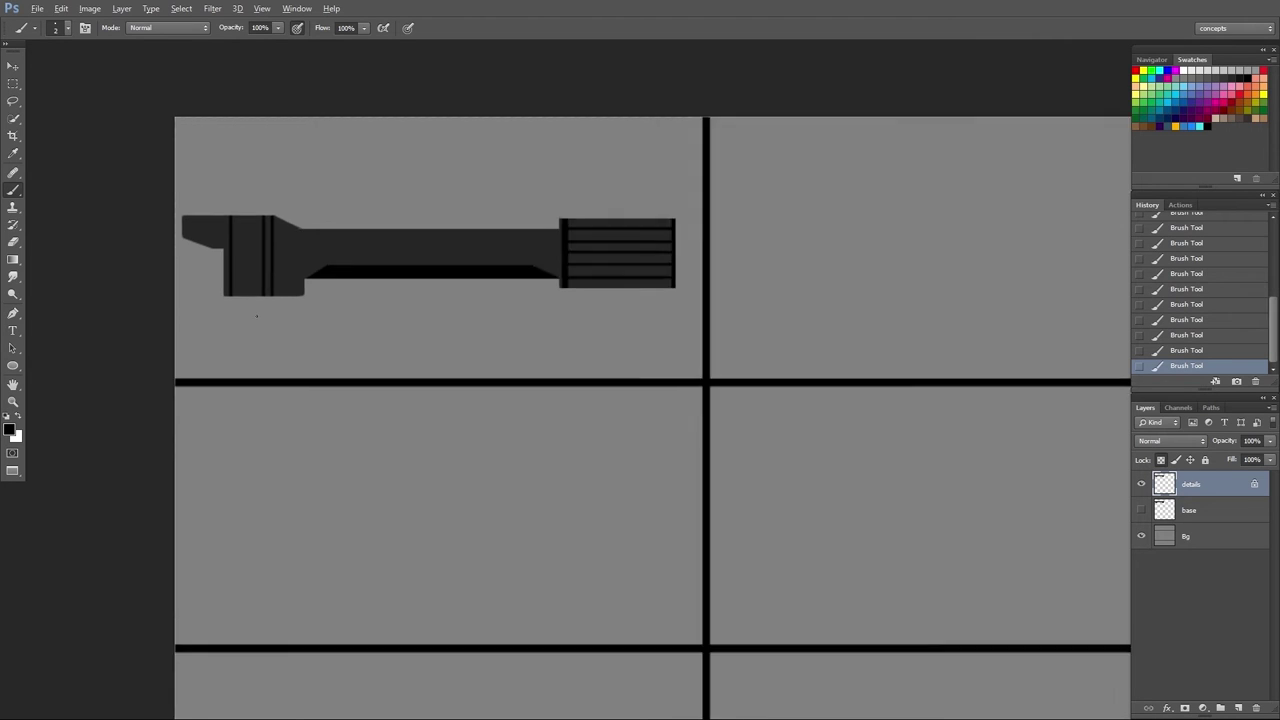
scroll(257, 316, "up", 2)
key("alt")
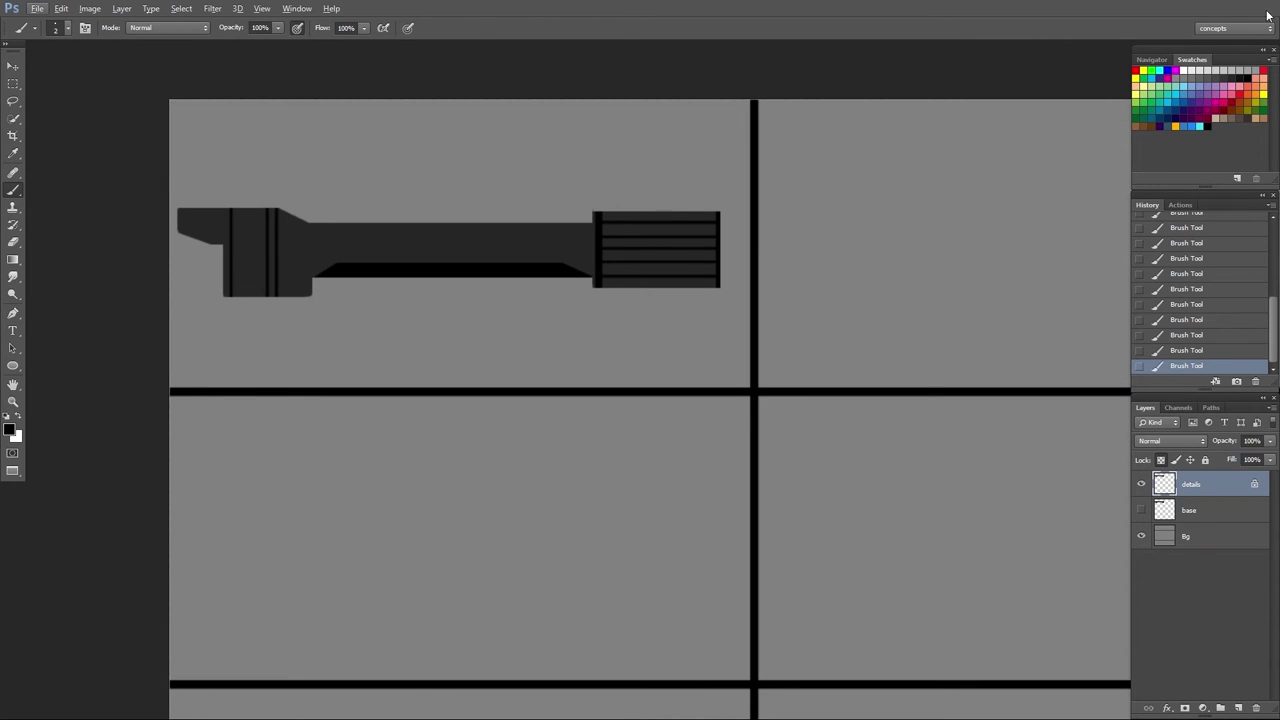
left_click(1230, 70)
left_click_drag(494, 243, 532, 240)
key("ctrl+z")
- Pick a near-black gray swatch and draw a thin shading line beside each of the notched block's three vertical grooves
left_click(1239, 79)
left_click_drag(515, 242, 566, 247)
key("ctrl+z")
key("z")
left_click(314, 308)
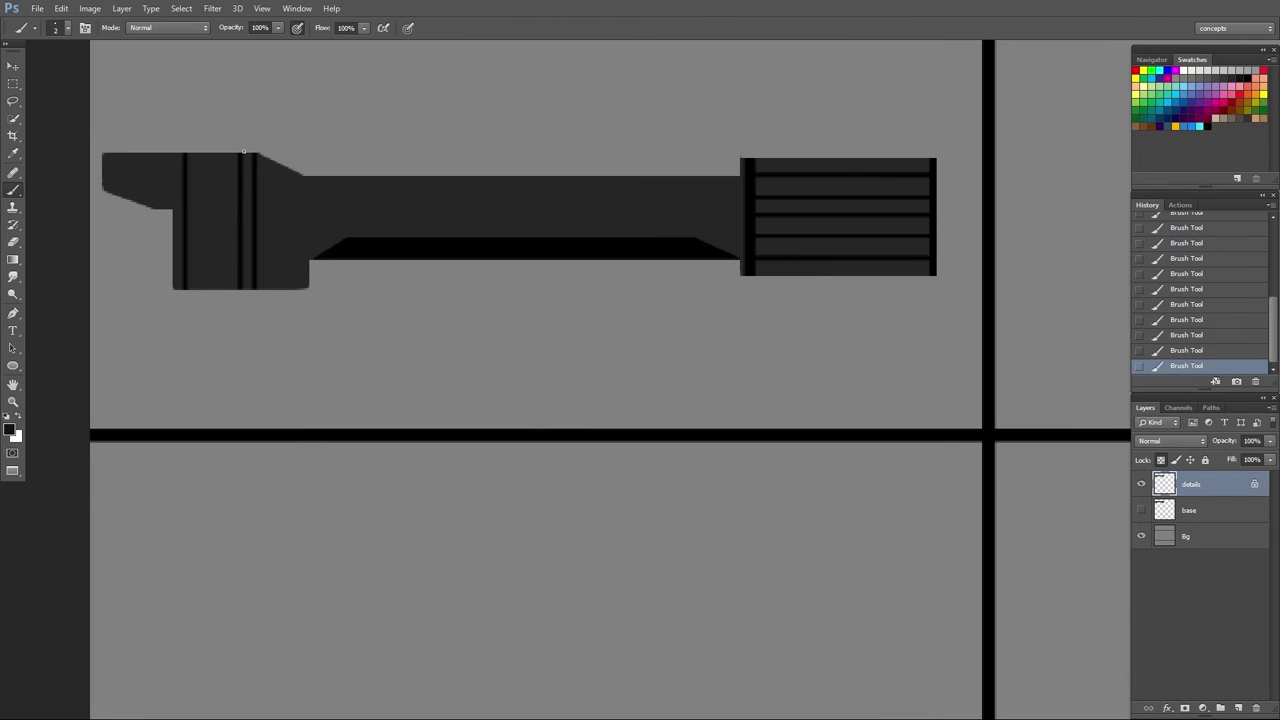
left_click_drag(246, 174, 245, 288)
left_click_drag(260, 154, 262, 286)
key("ctrl+z")
left_click_drag(258, 152, 260, 288)
left_click_drag(188, 152, 184, 290)
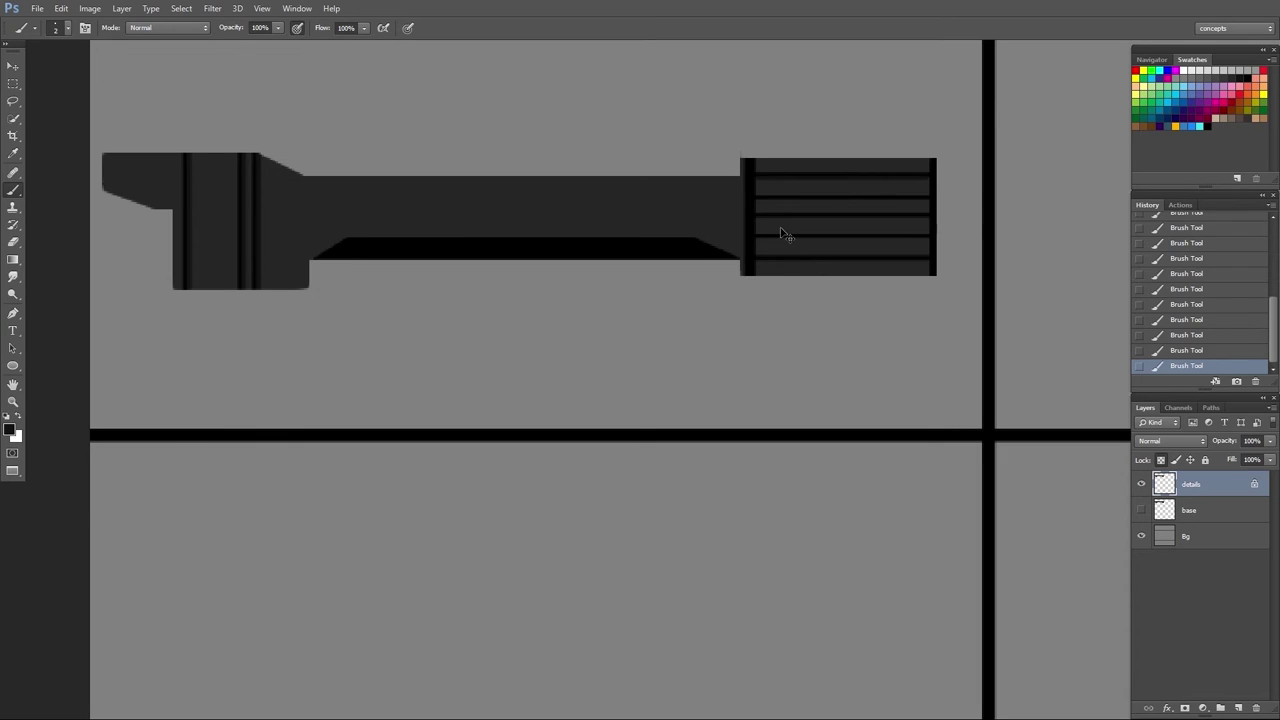
key("ctrl+z")
- Draw a thin vertical black groove at each end of the shaft, where it meets the two blocks
mouse_move(741, 158)
left_mouse_down()
mouse_move(741, 276)
mouse_move(657, 297)
mouse_move(680, 303)
left_mouse_up()
key("ctrl+space")
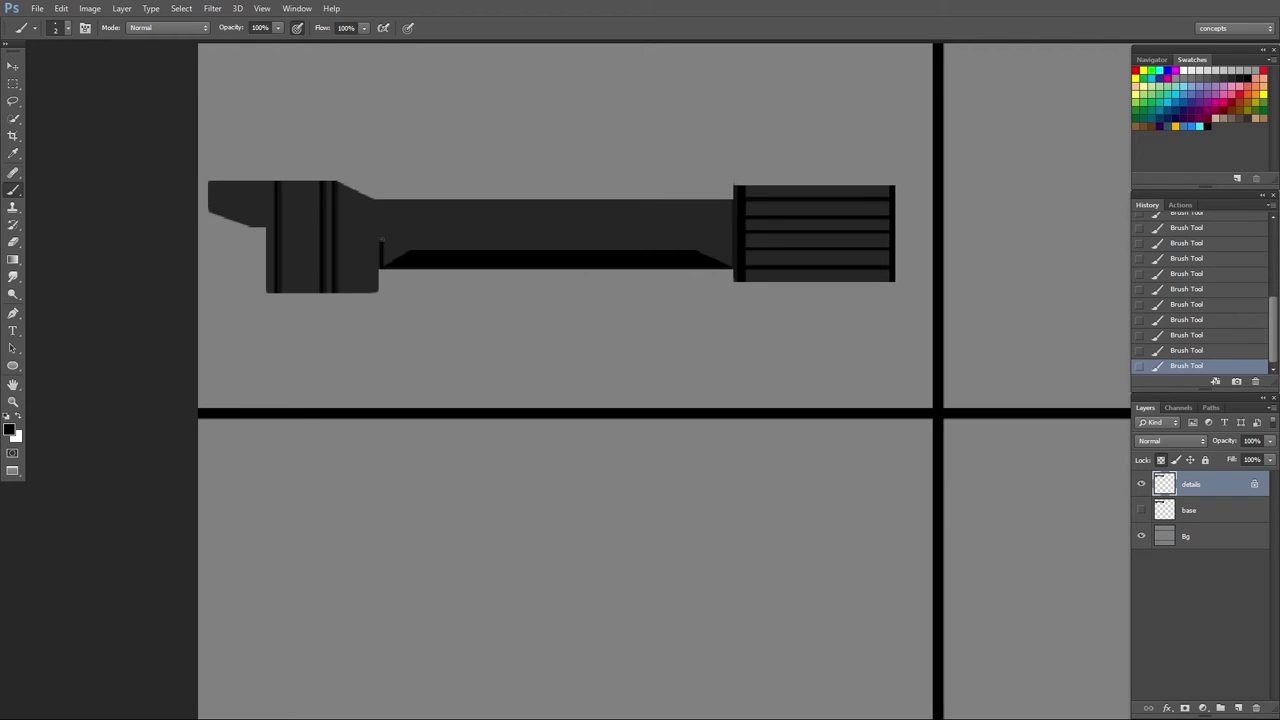
left_click_drag(384, 225, 382, 198)
left_click_drag(729, 268, 729, 199)
- Unlock the details layer's transparent pixels and erase a strip off the grooved block's outer end with a 20 px eraser
key("z")
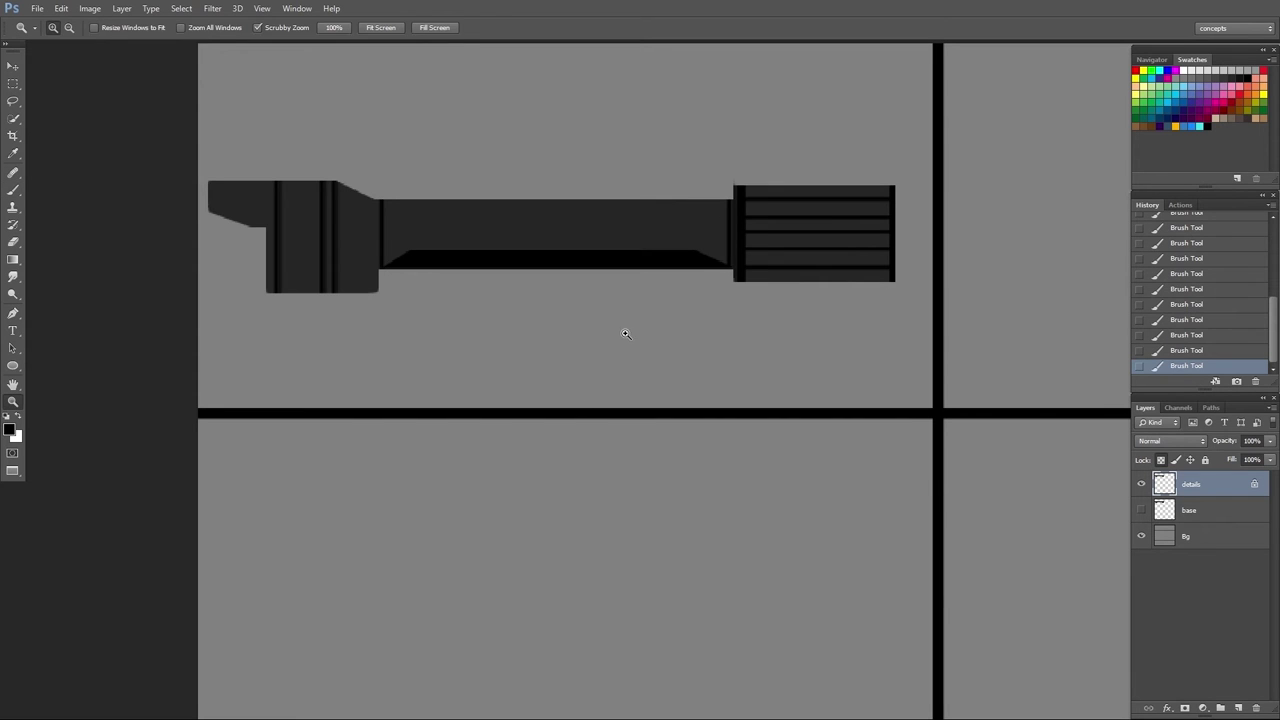
mouse_move(626, 332)
left_mouse_down()
mouse_move(582, 334)
mouse_move(597, 331)
left_mouse_up()
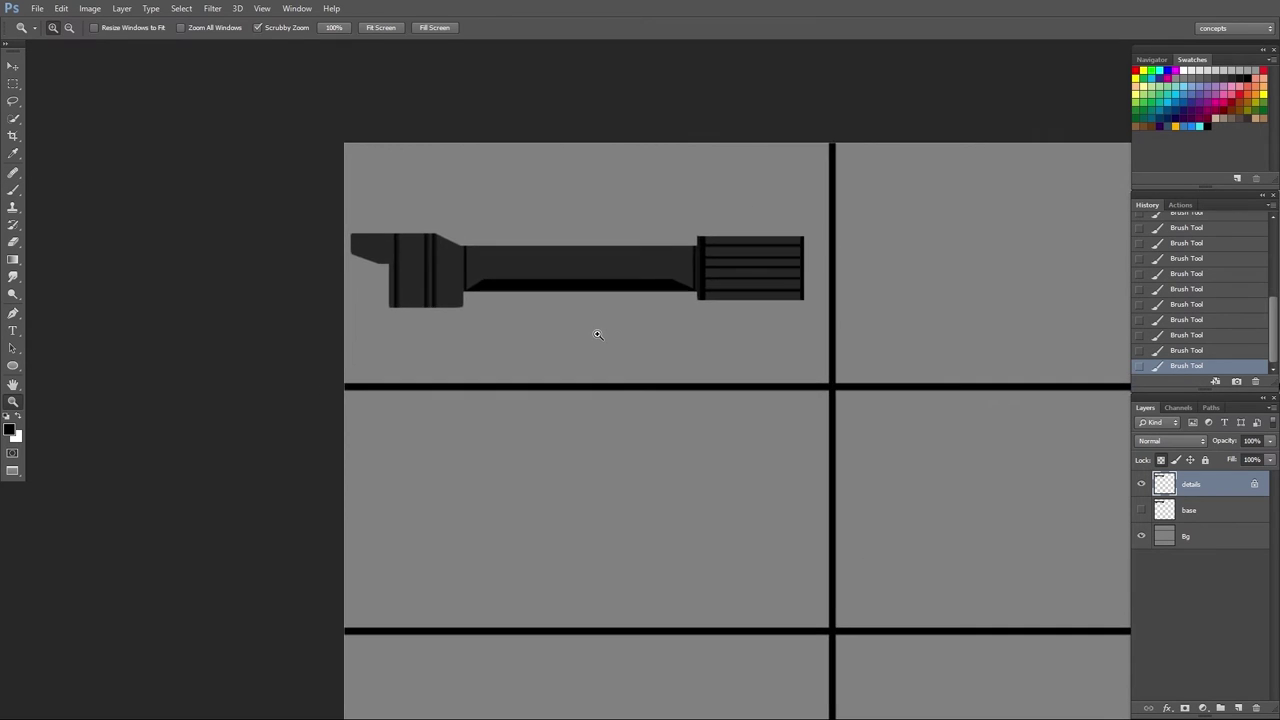
key("b")
left_click_drag(686, 348, 604, 348)
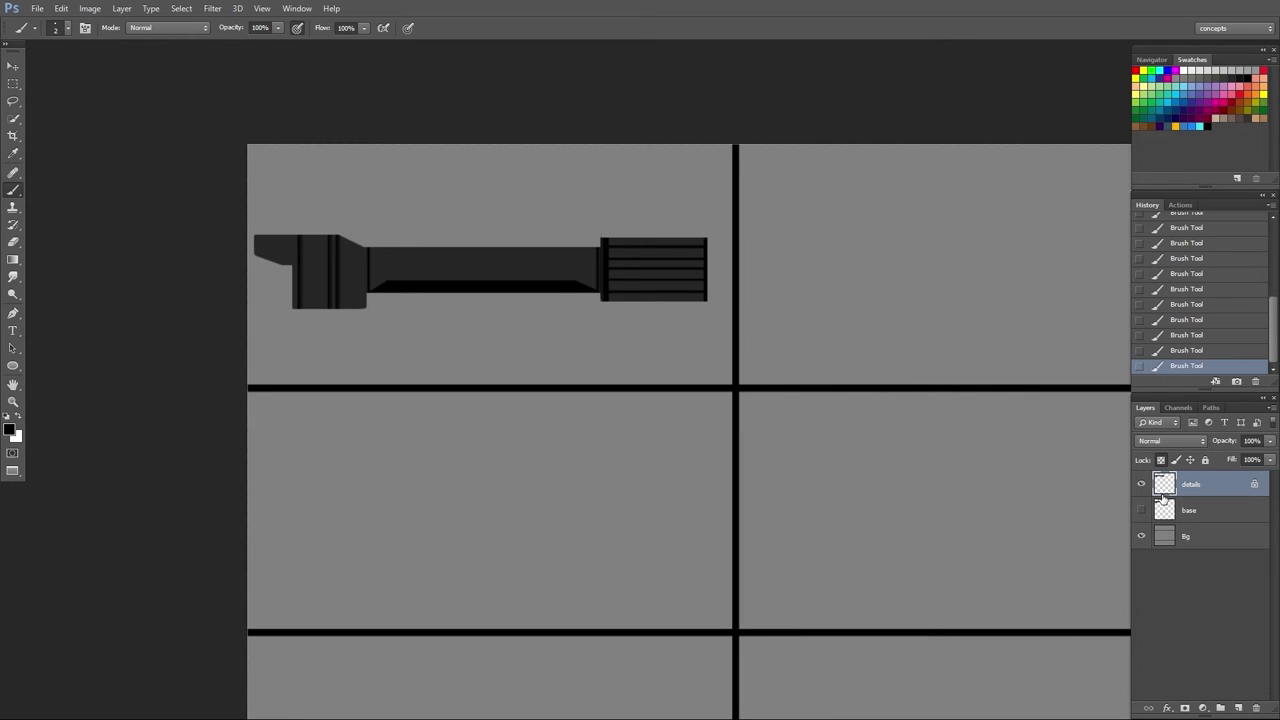
left_click(1161, 460)
key("e")
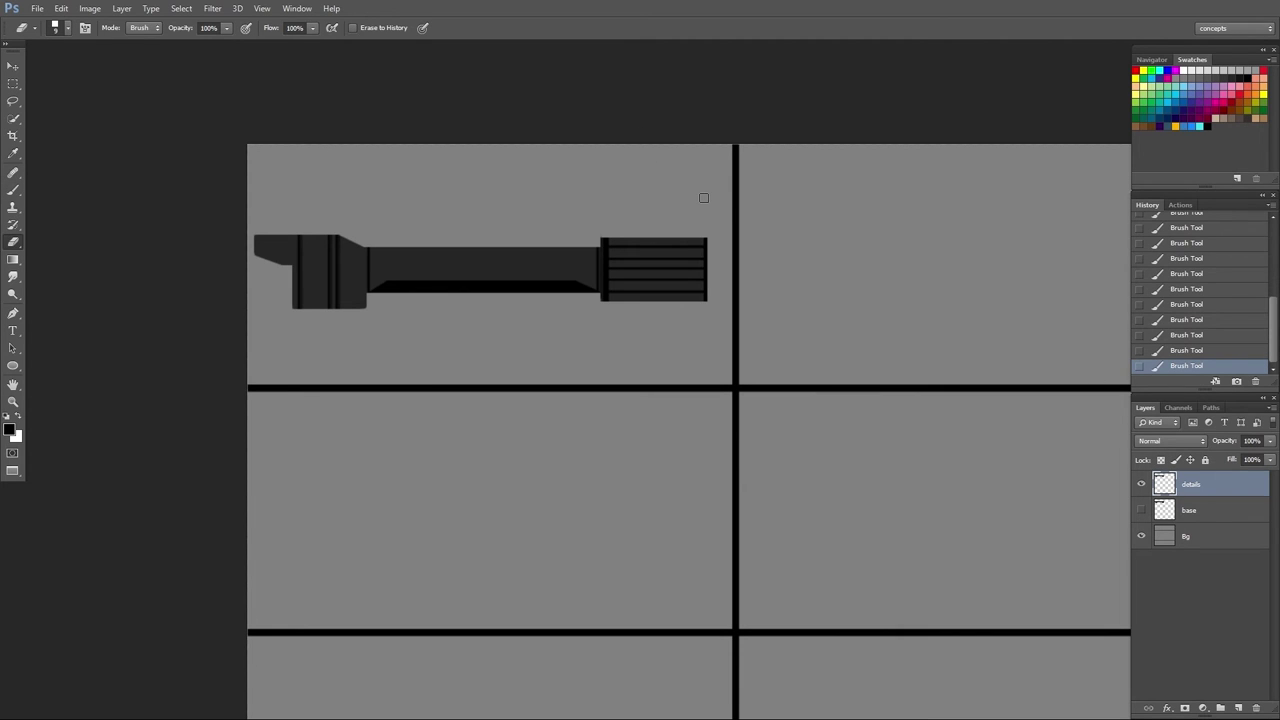
key("bracketright")
key("bracketright")
left_click_drag(706, 225, 718, 302)
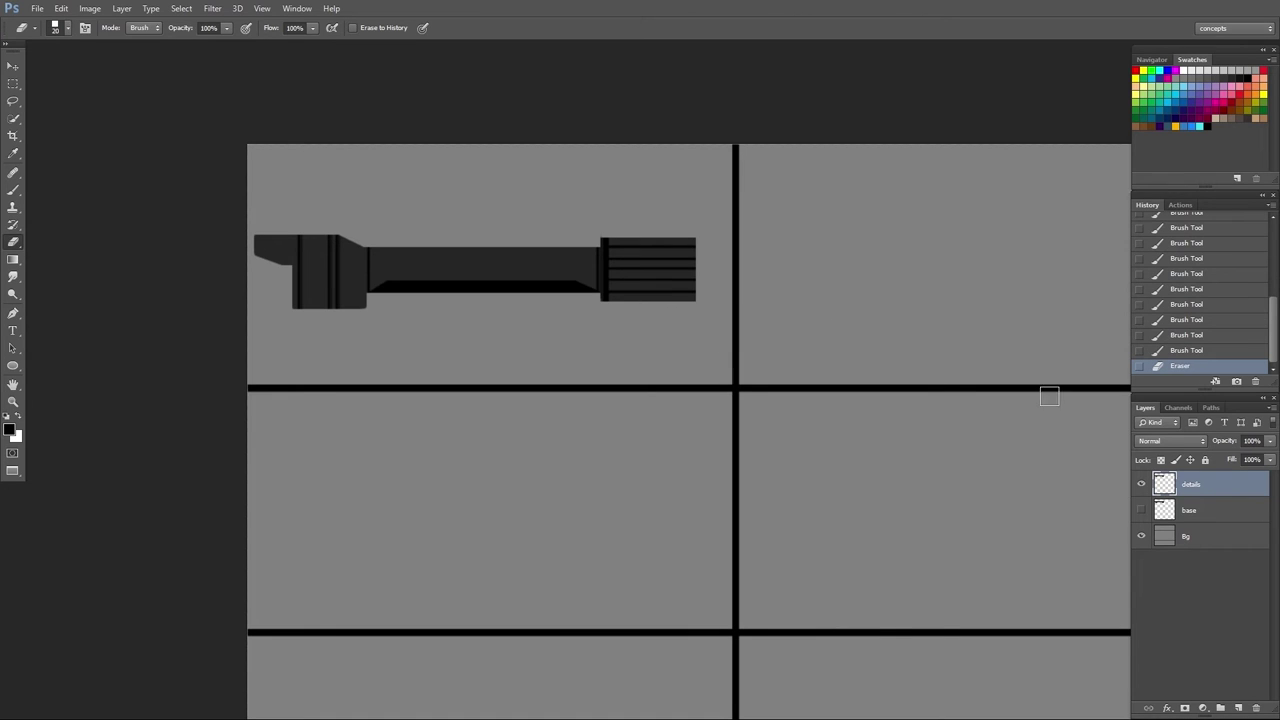
- Lock the details layer's transparent pixels, sample black from the shaft, and paint a 4 px black edge down the grooved block's trimmed end
left_click(1161, 460)
key("b")
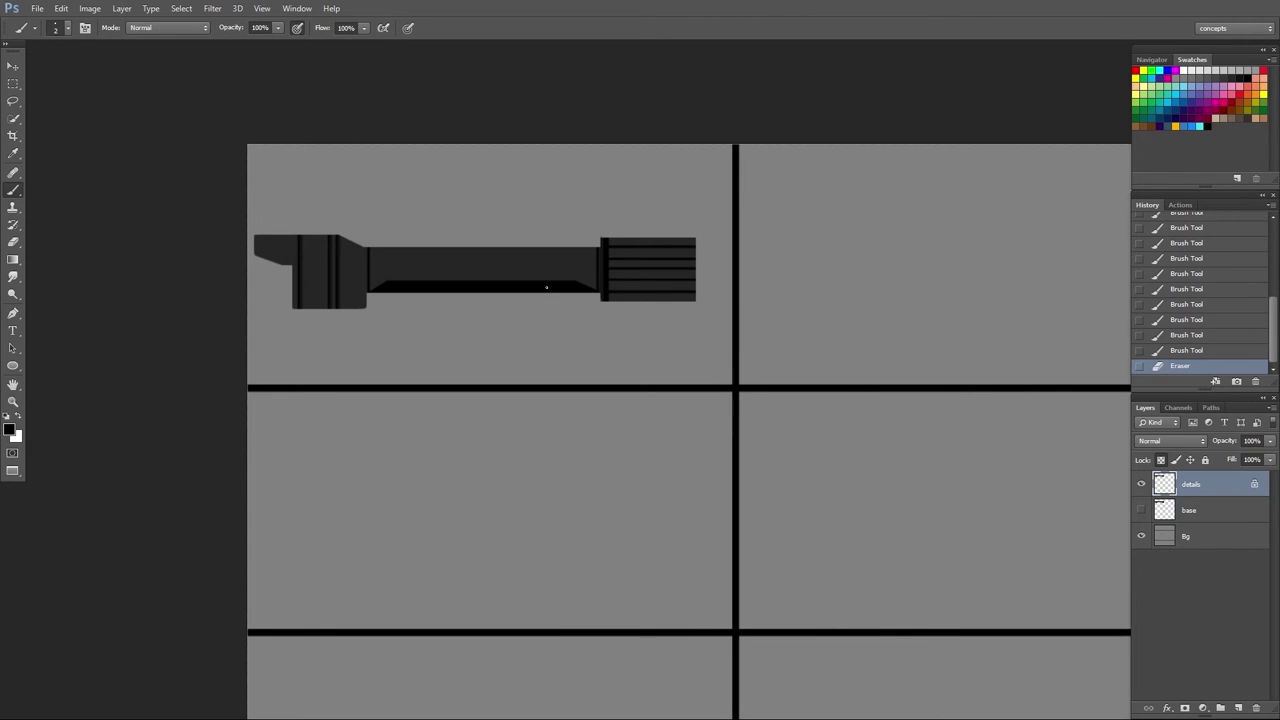
key("i")
left_click(546, 287)
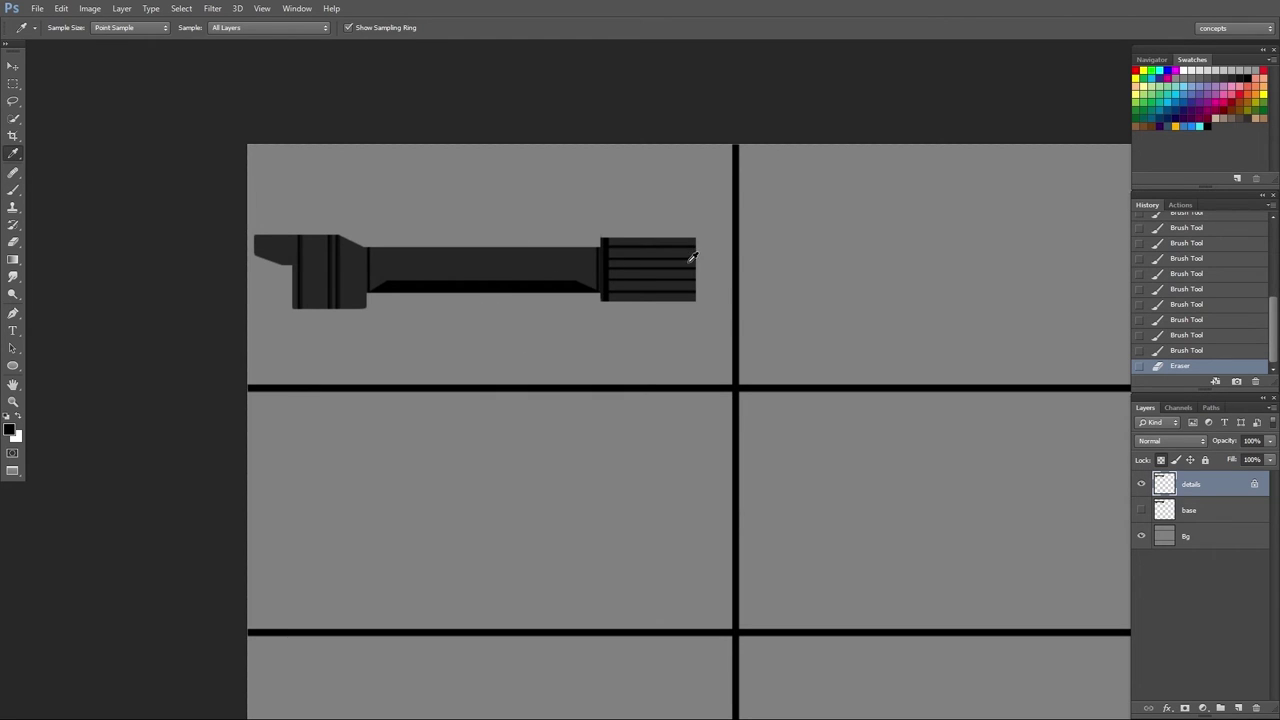
key("b")
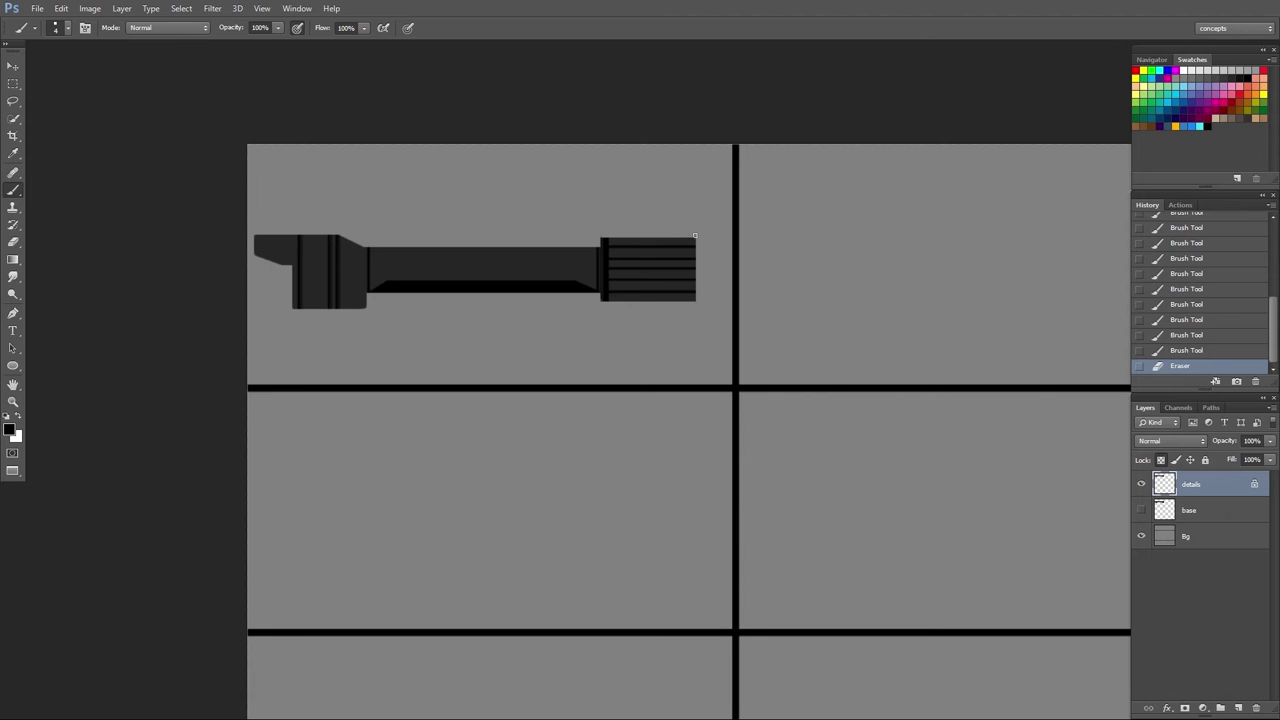
left_click_drag(695, 237, 695, 300)
- Look over the finished first hilt and the empty cells around it
key("z")
left_click(598, 337)
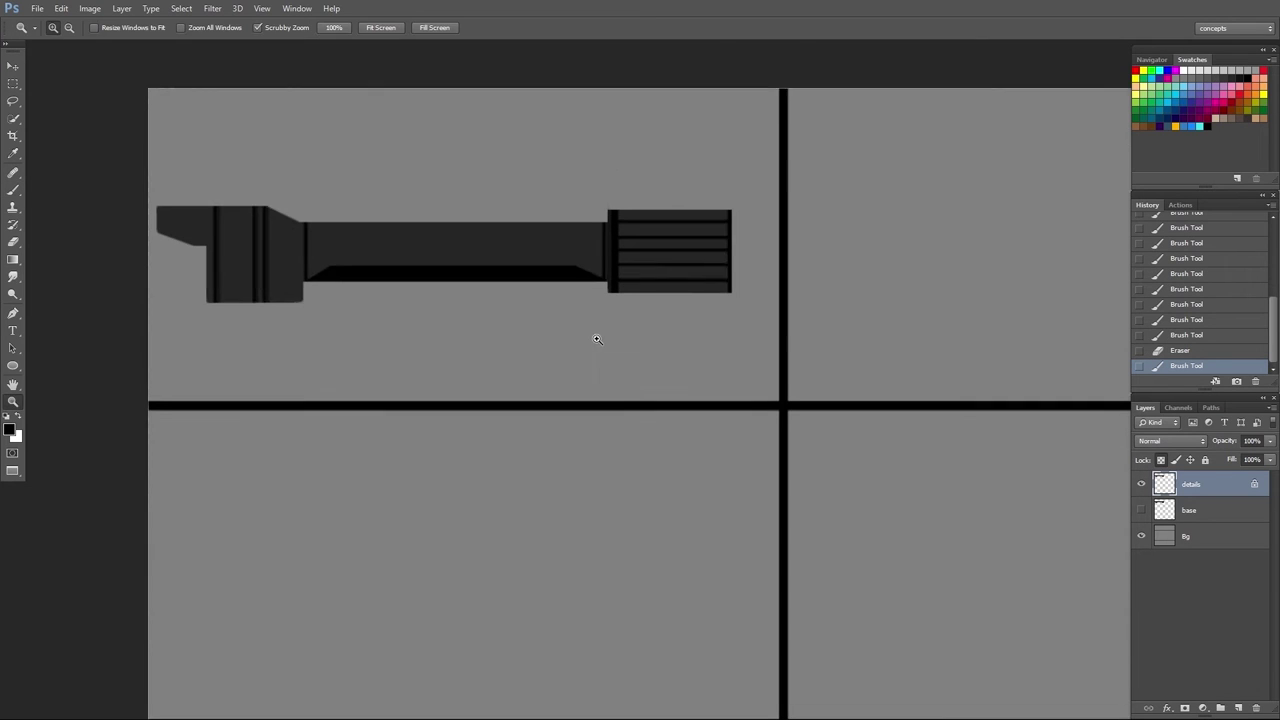
left_click_drag(597, 339, 509, 340)
key("b")
left_click(574, 334, "alt")
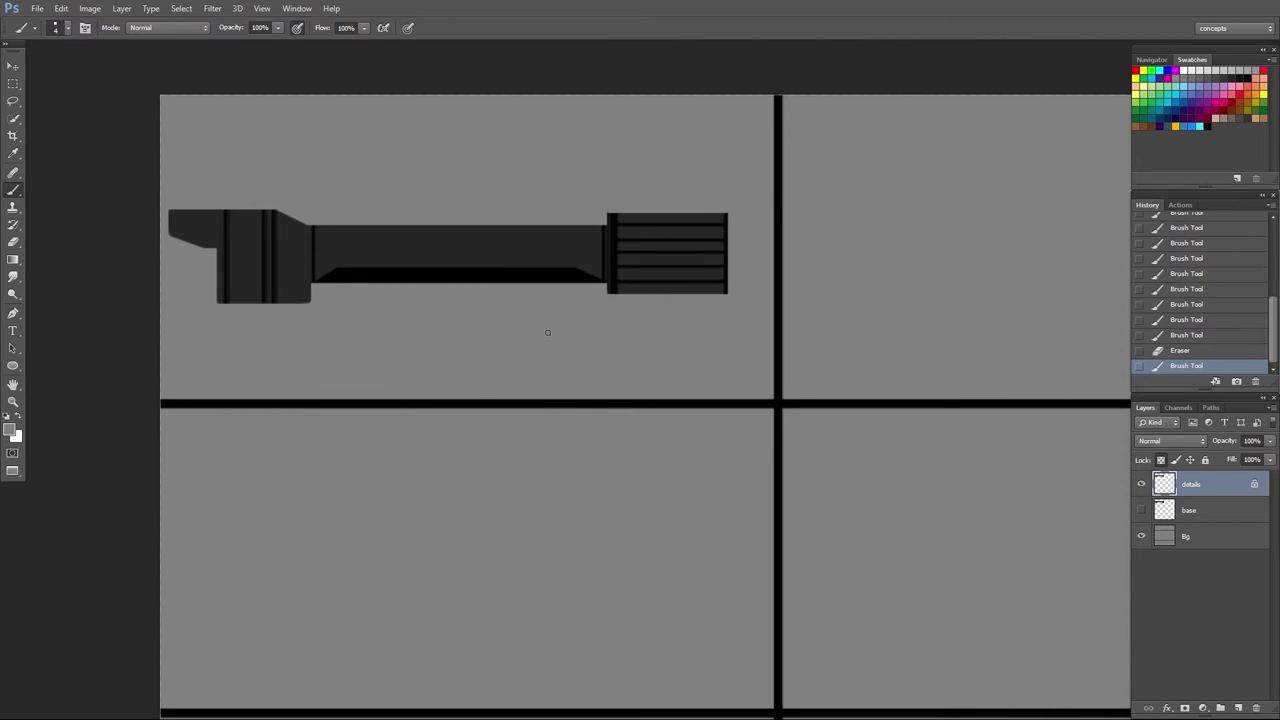
mouse_move(645, 338)
left_mouse_down()
mouse_move(520, 351)
mouse_move(568, 340)
left_mouse_up()
key("z")
key("b")
left_click_drag(854, 326, 698, 341)
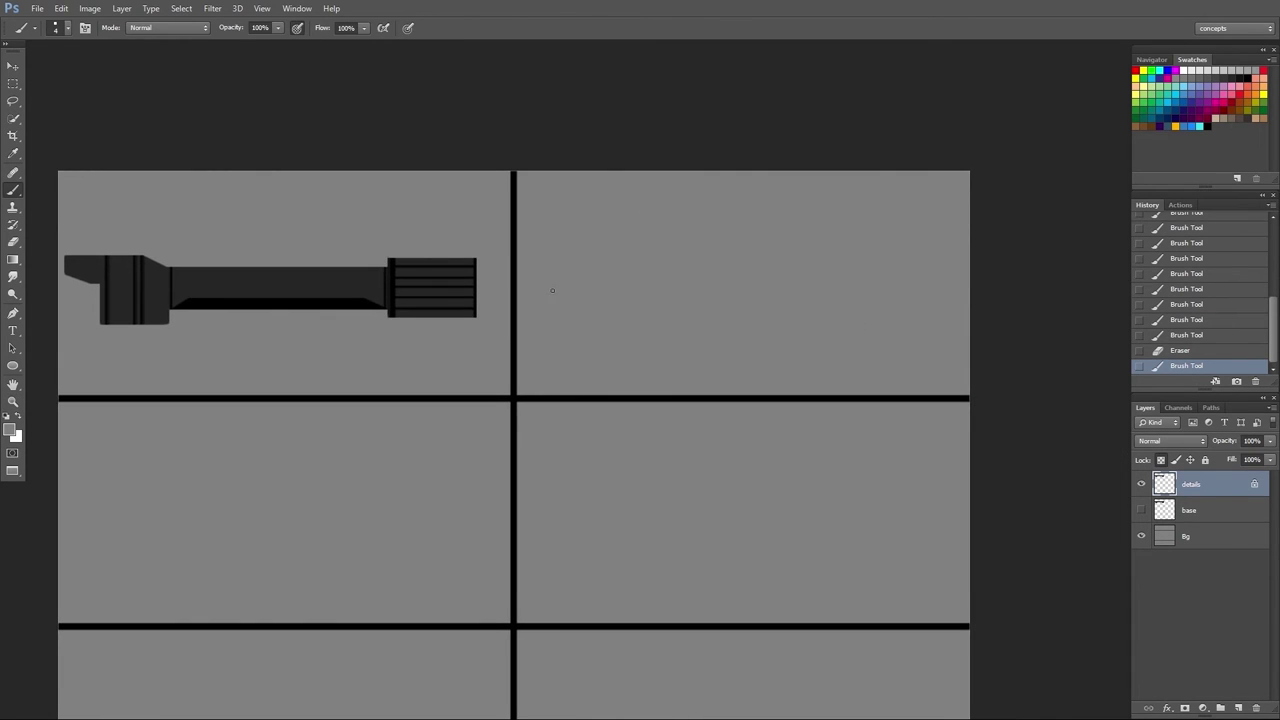
left_click_drag(605, 444, 654, 360)
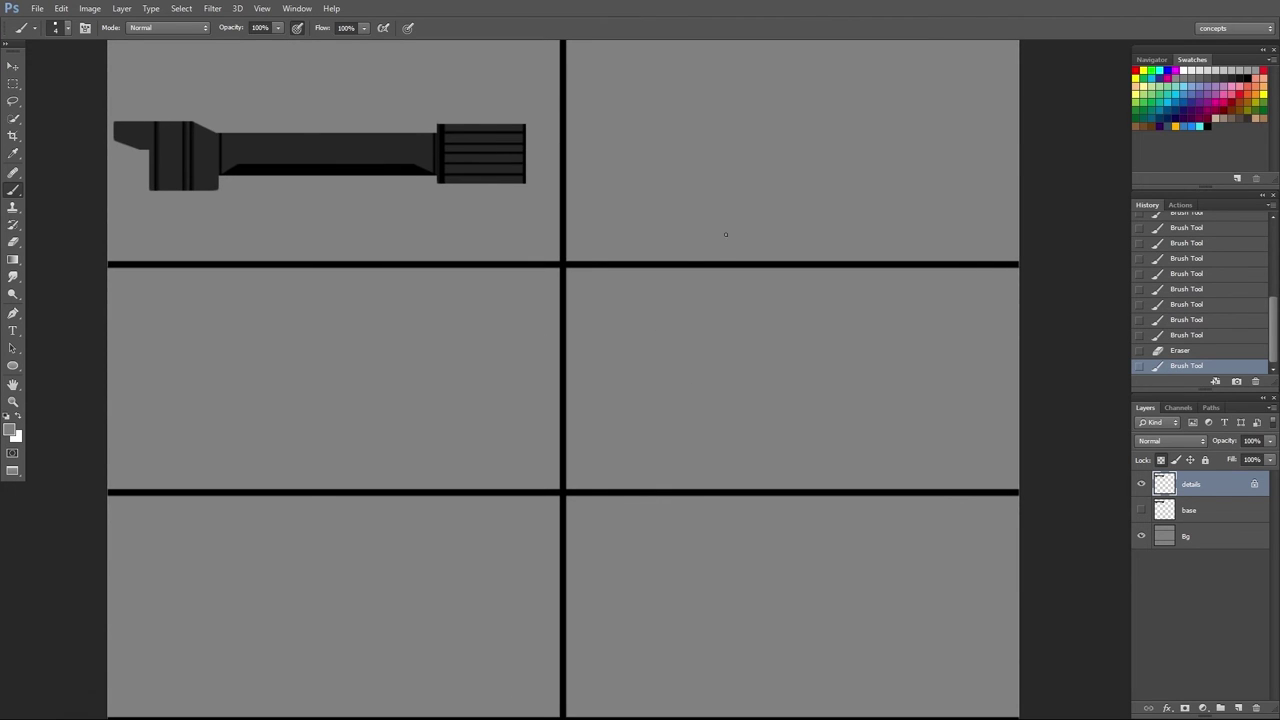
left_click_drag(729, 199, 687, 269)
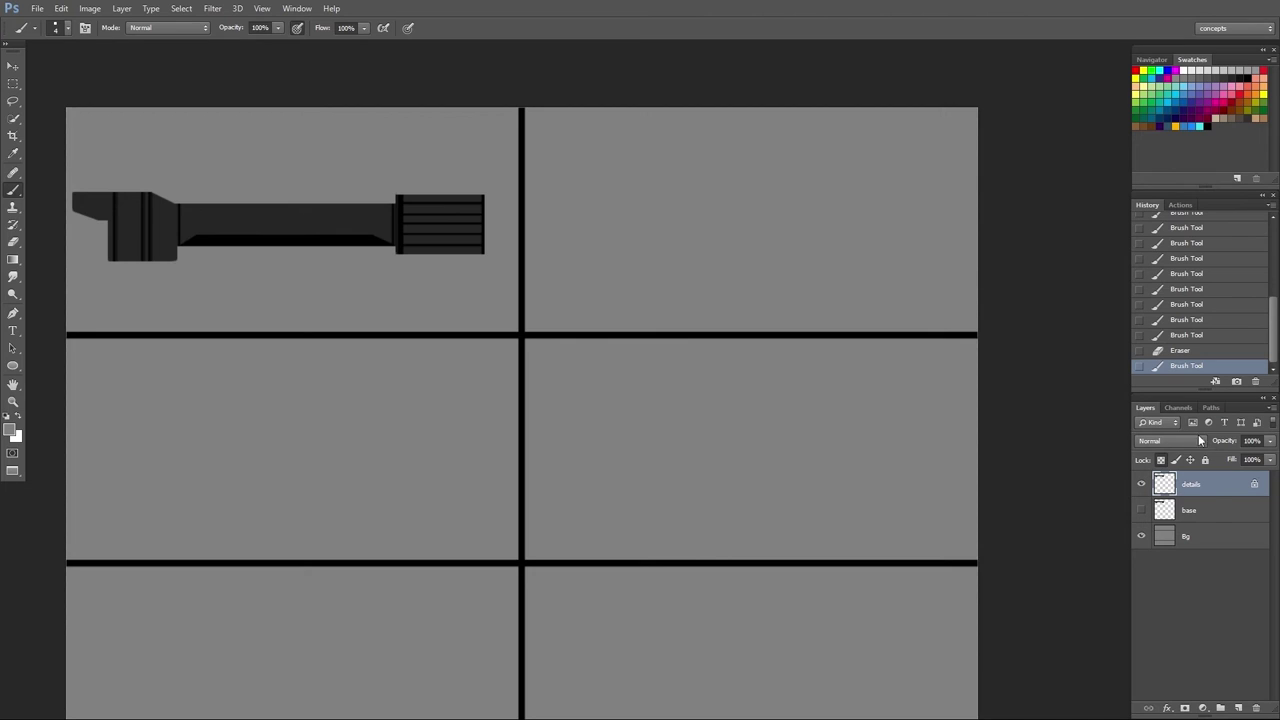
- Group the details and base layers and name the group V1
left_click(1203, 514, "shift")
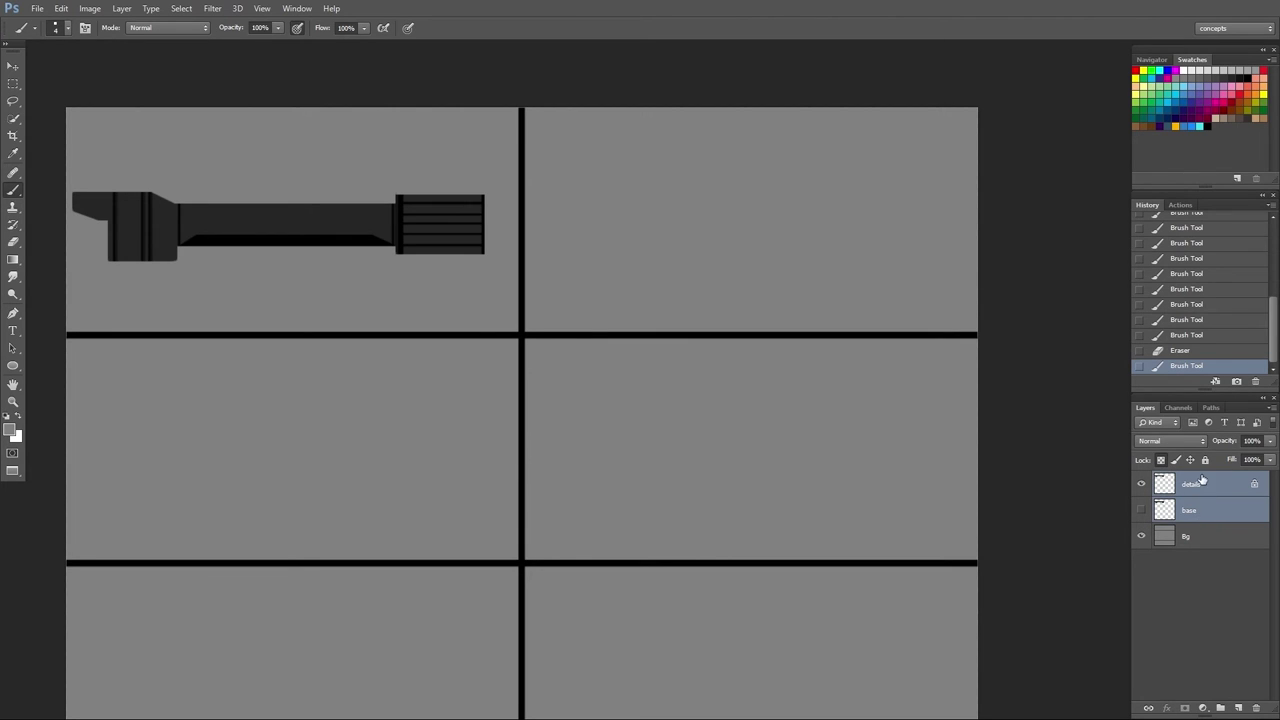
key("ctrl+g")
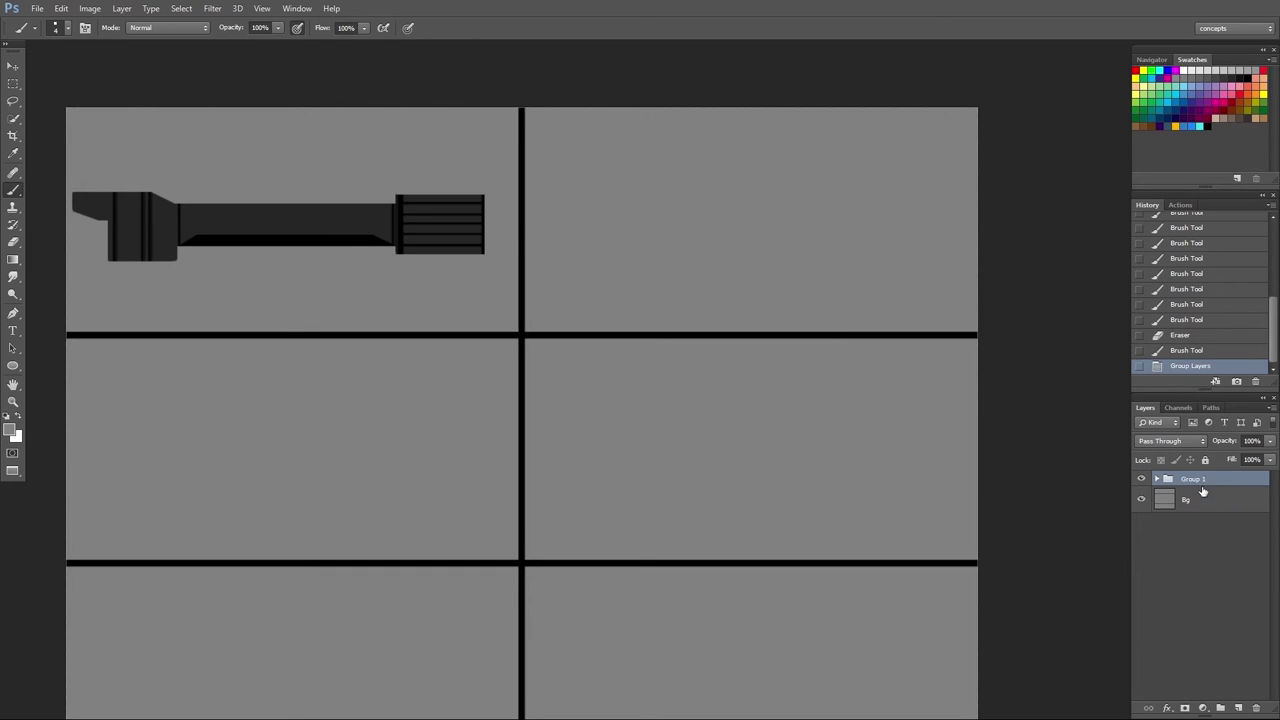
double_click(1193, 479)
type("V1")
key("Return")
left_click(583, 288)
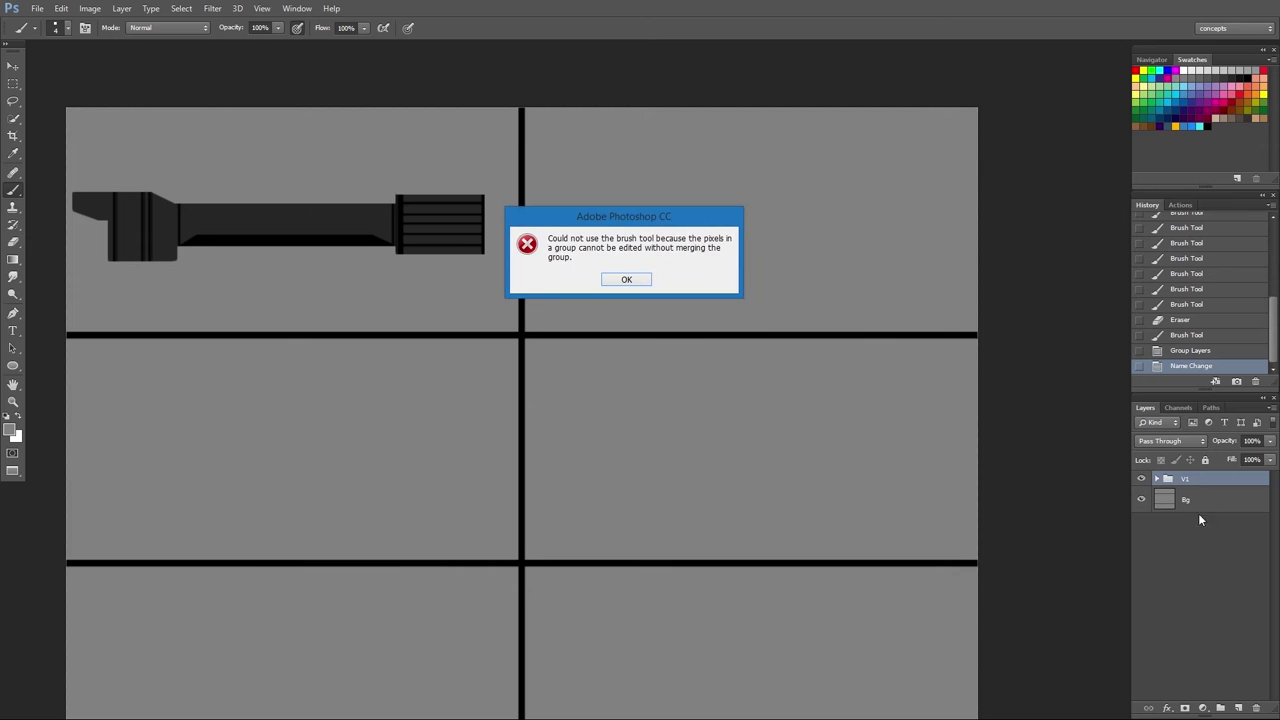
left_click(620, 280)
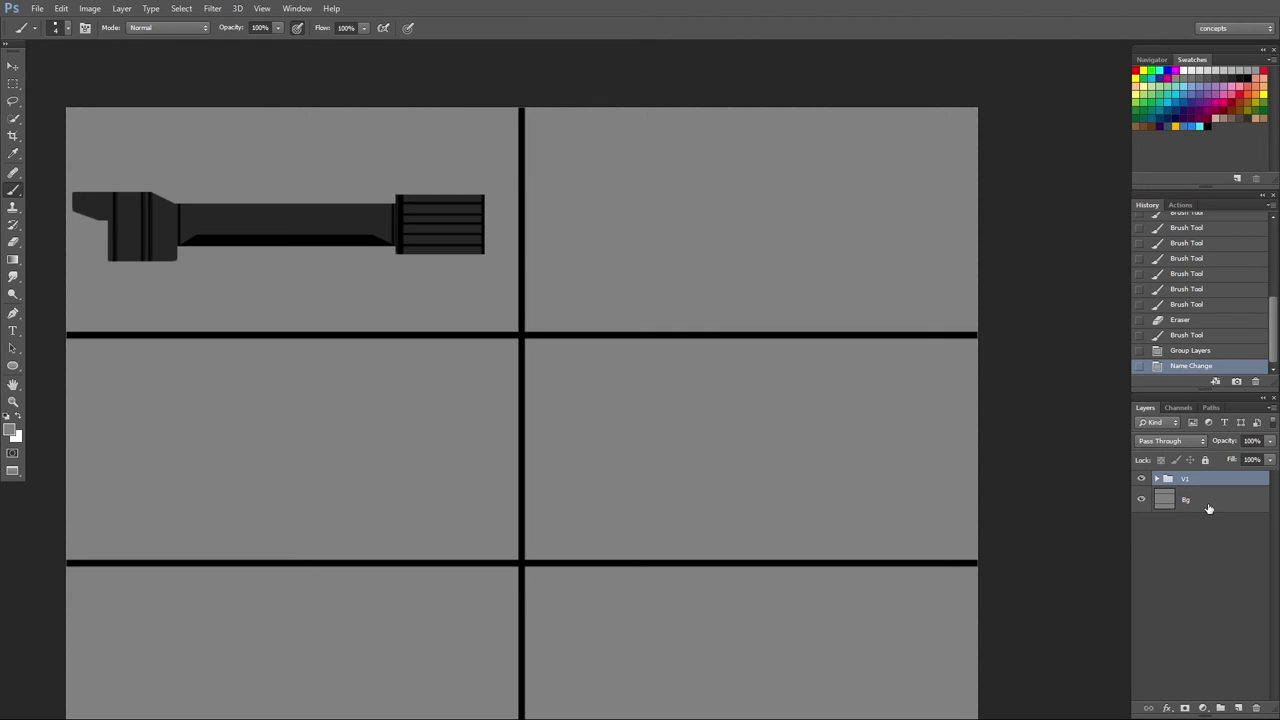
- Create a new layer above the V1 group and name it base
key("ctrl+shift+n")
key("Return")
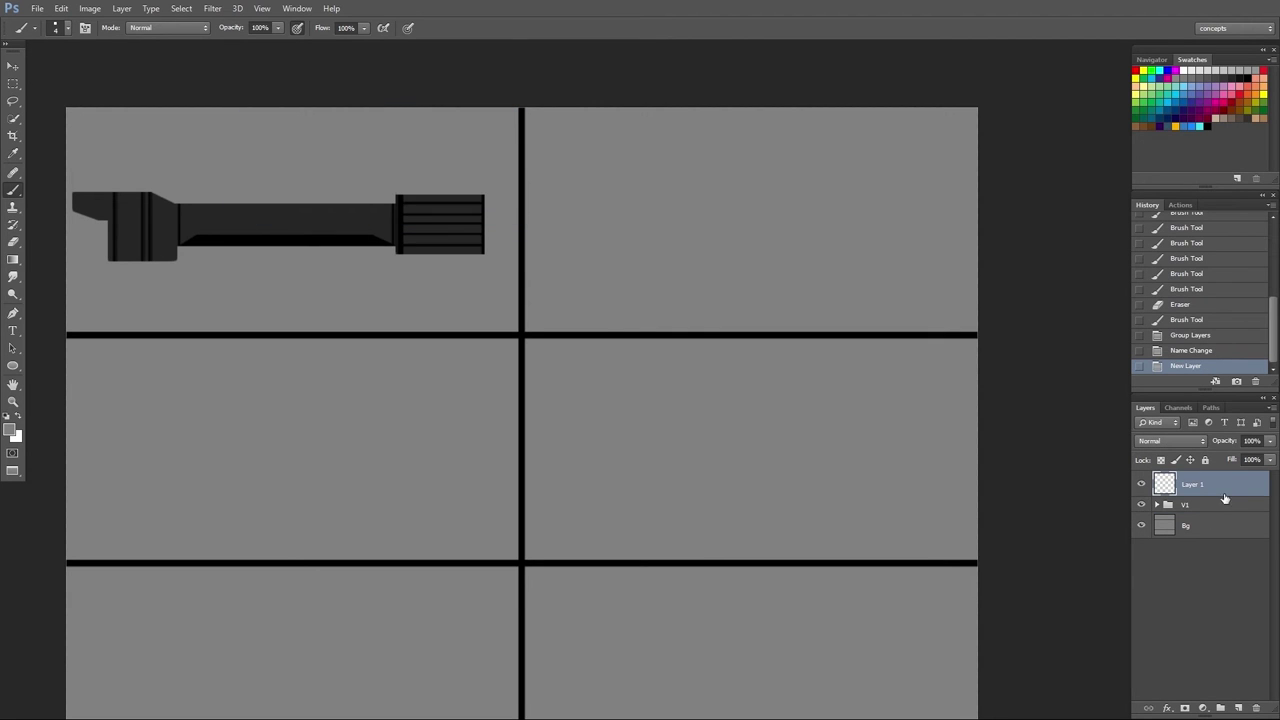
double_click(1204, 485)
type("base")
key("Return")
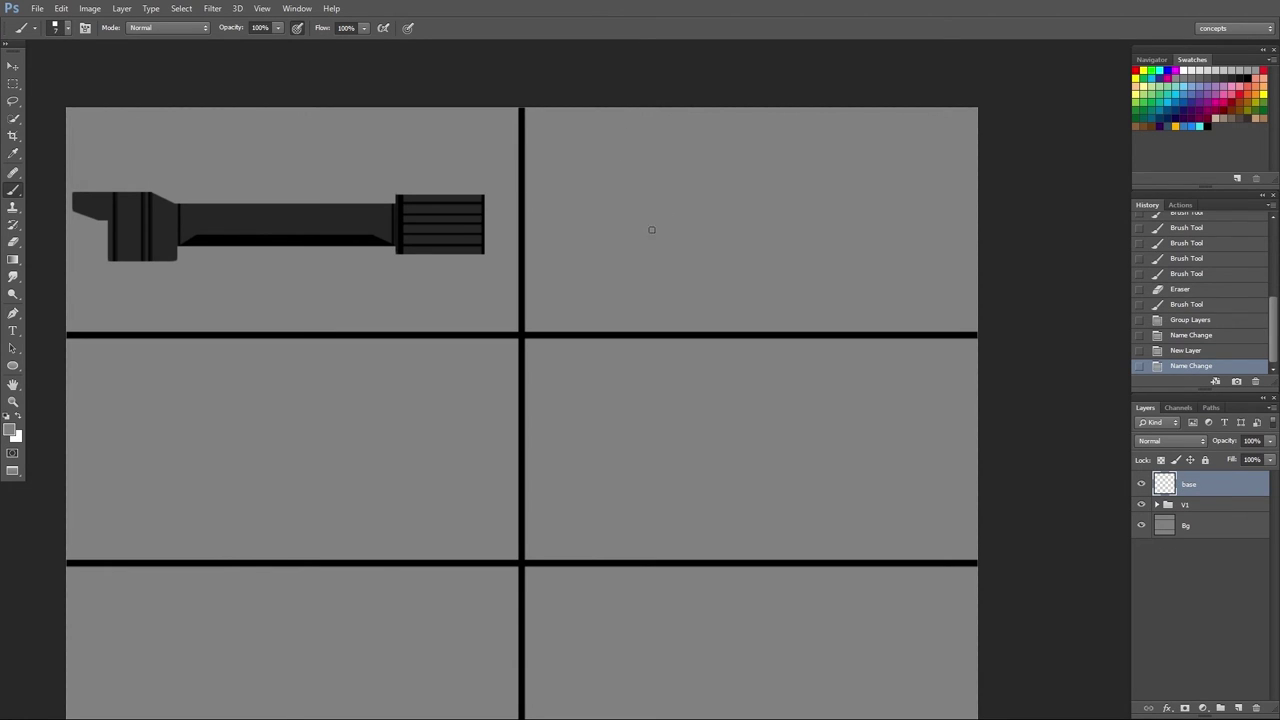
- With a 35 px black brush, paint a long horizontal bar in the second cell of the canvas's first row
key("bracketright")
key("bracketright")
key("bracketright")
key("bracketright")
key("bracketright")
key("bracketright")
key("bracketright")
key("bracketright")
left_click(1207, 126)
left_click(597, 249)
mouse_move(608, 249)
left_mouse_down()
mouse_move(673, 249)
mouse_move(596, 243)
mouse_move(905, 241)
left_mouse_up()
key("ctrl+z")
left_click(596, 244)
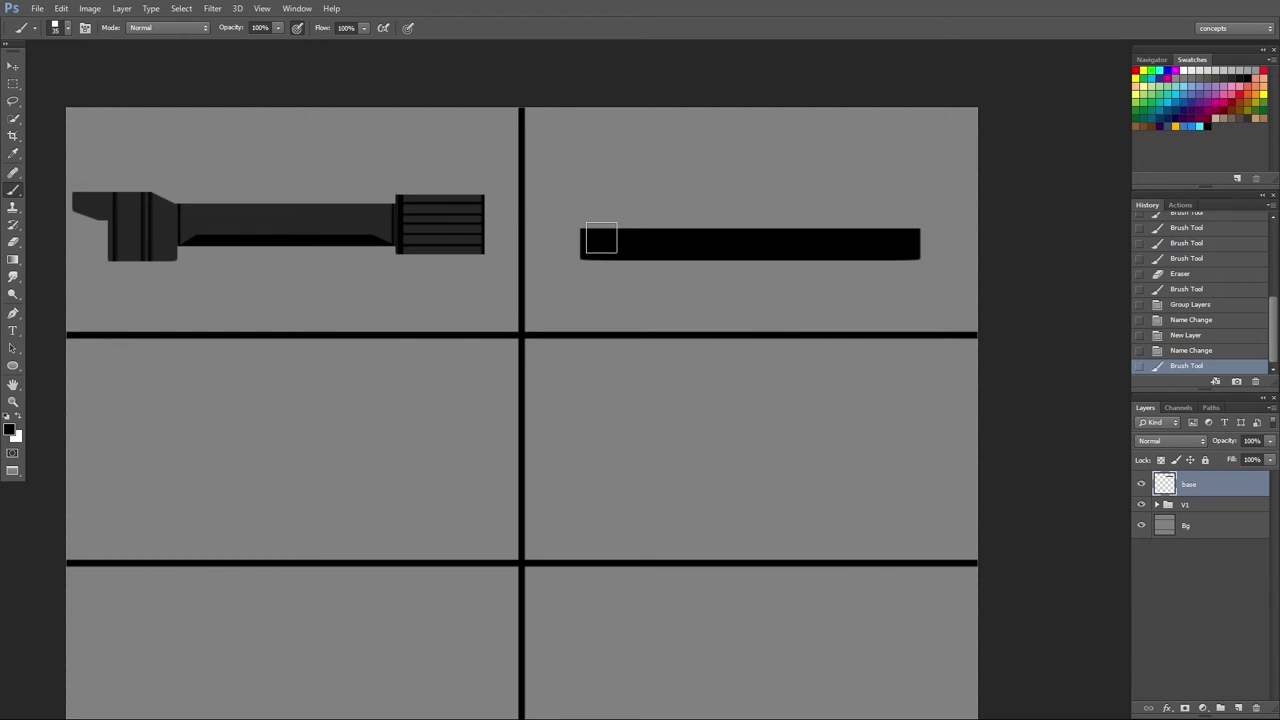
- Reduce the brush to 20 px and paint an angled black protrusion beneath the bar's left end
key("bracketleft")
left_click(589, 250)
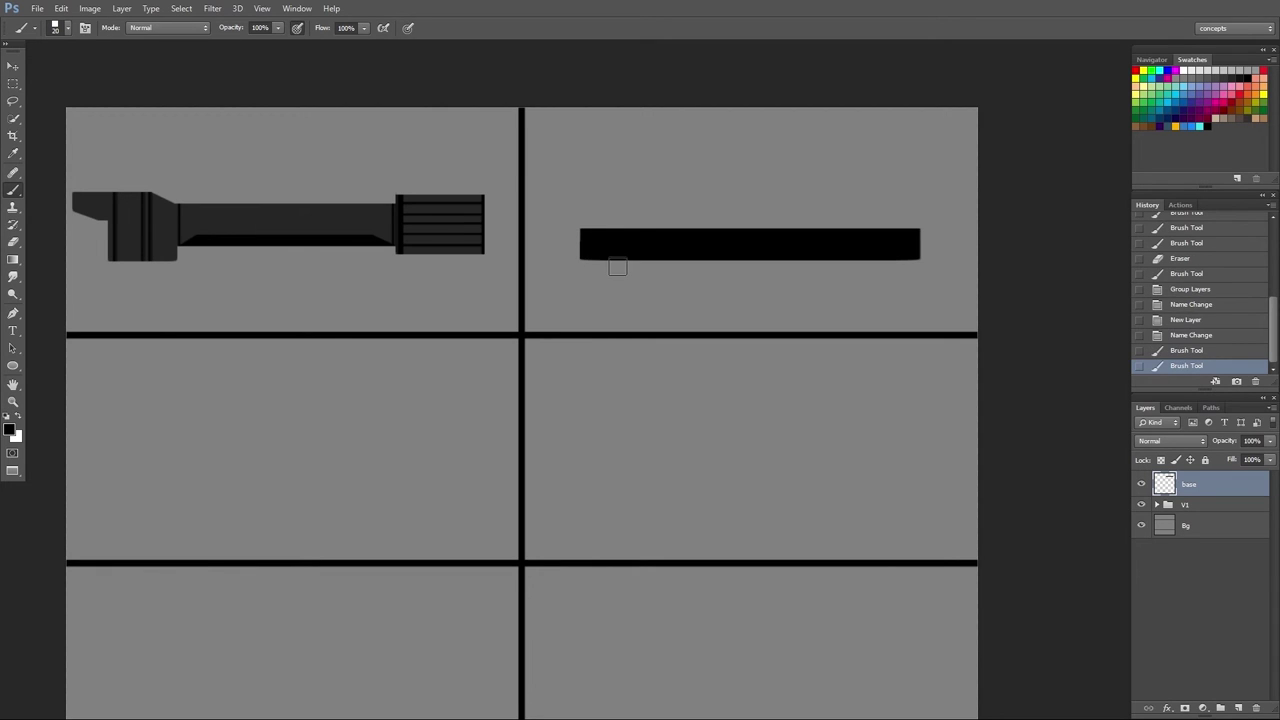
left_click(620, 269, "shift")
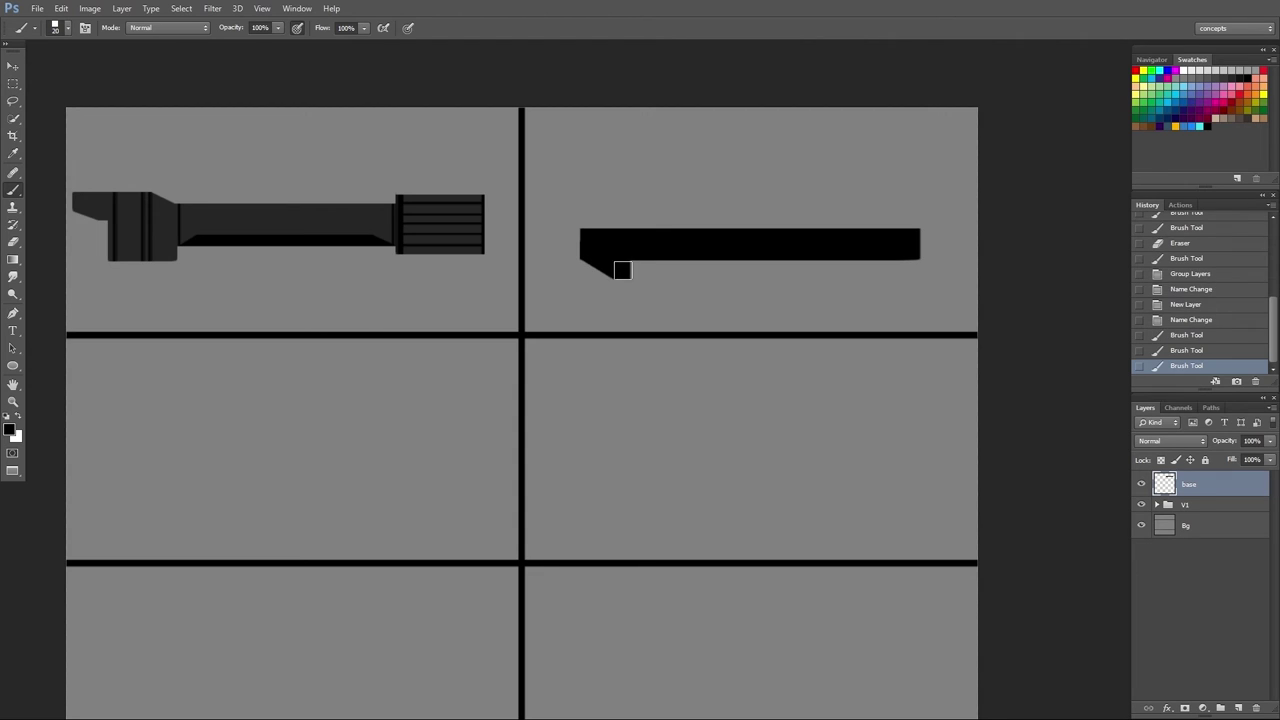
left_click(638, 262, "shift")
left_click_drag(638, 262, 640, 238)
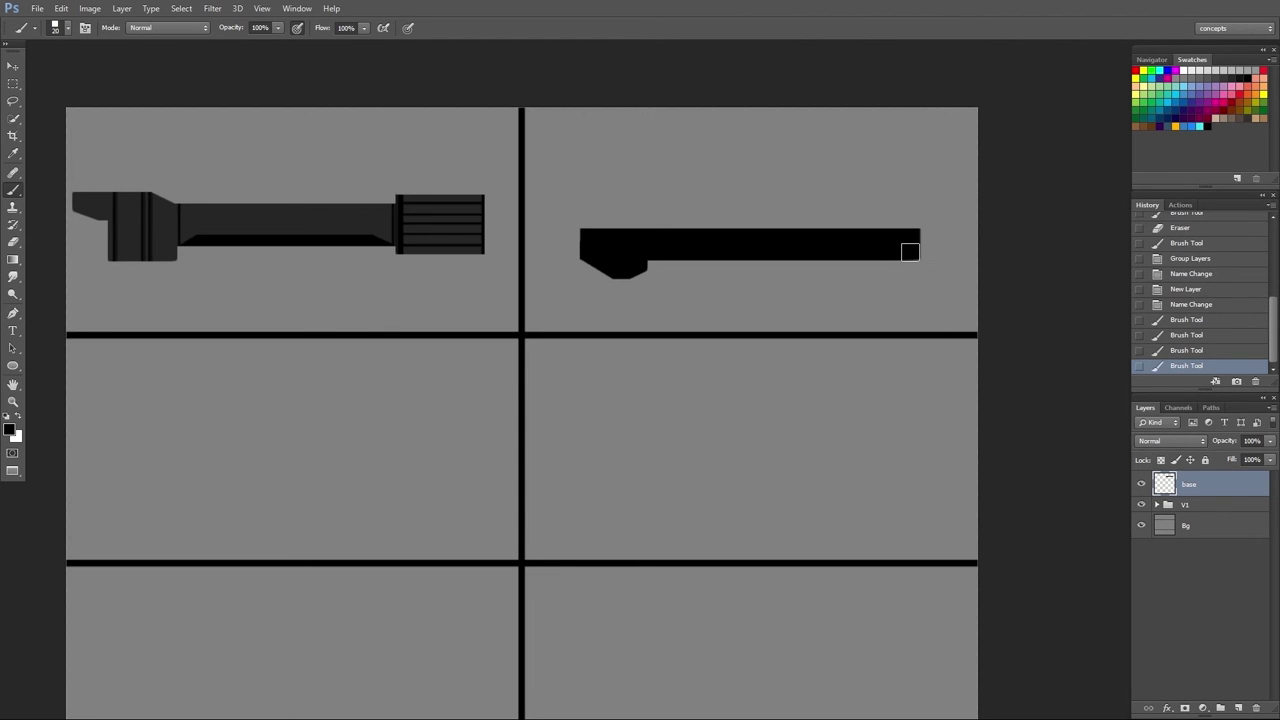
- Try a shallow black protrusion with angled corners beneath the bar's right end and undo its strokes
mouse_move(909, 251)
left_mouse_down()
mouse_move(910, 266)
mouse_move(868, 252)
left_mouse_up()
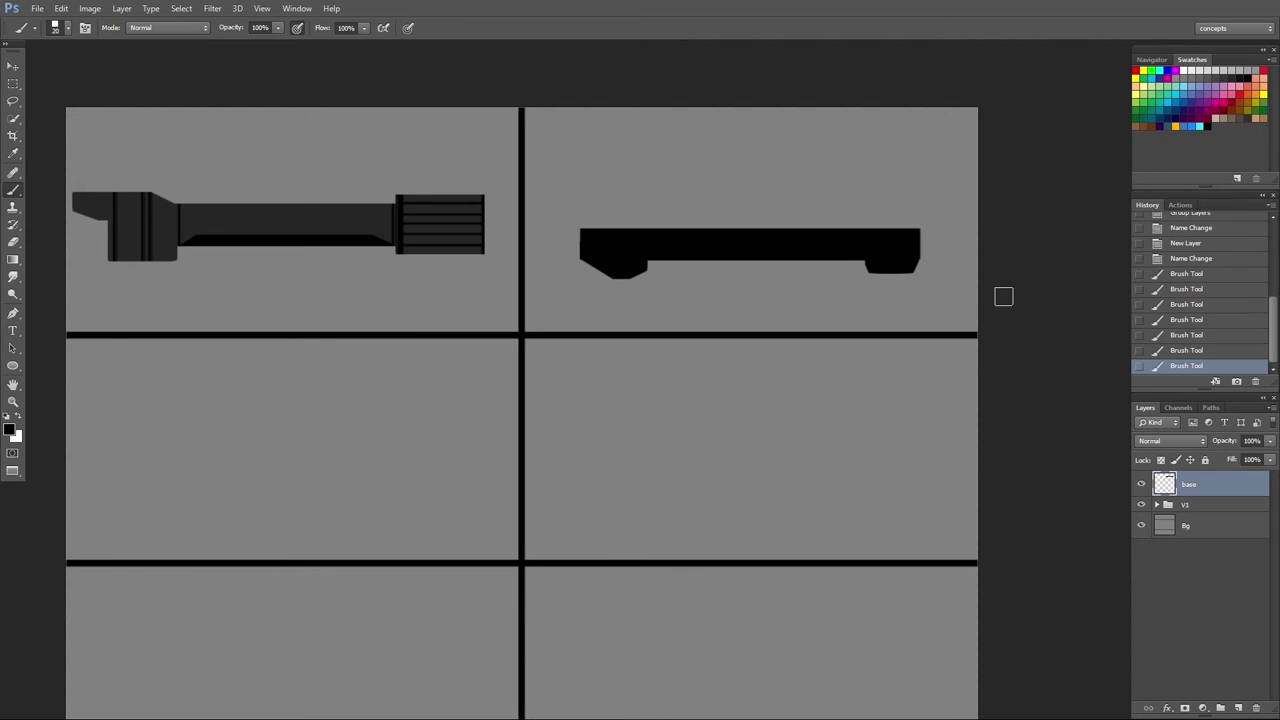
key("ctrl+z")
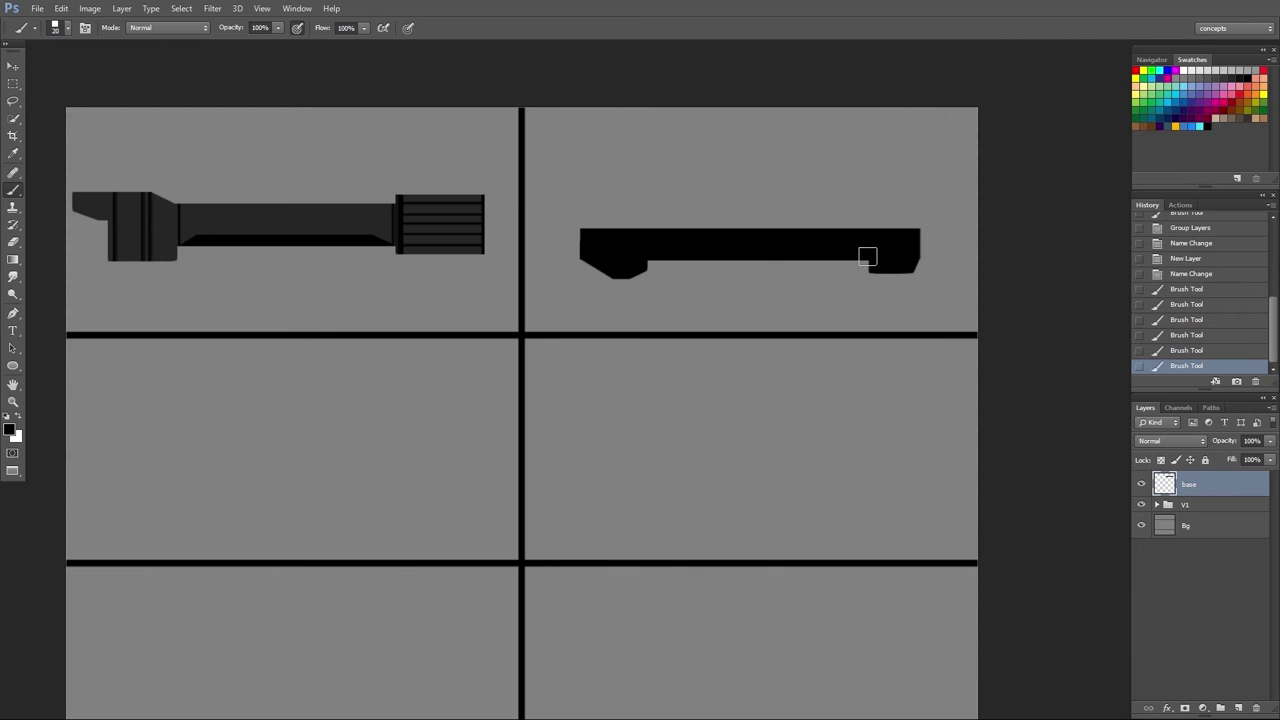
key("ctrl+z")
key("ctrl+z")
key("ctrl+z")
key("ctrl+alt+z")
key("ctrl+alt+z")
key("ctrl+alt+z")
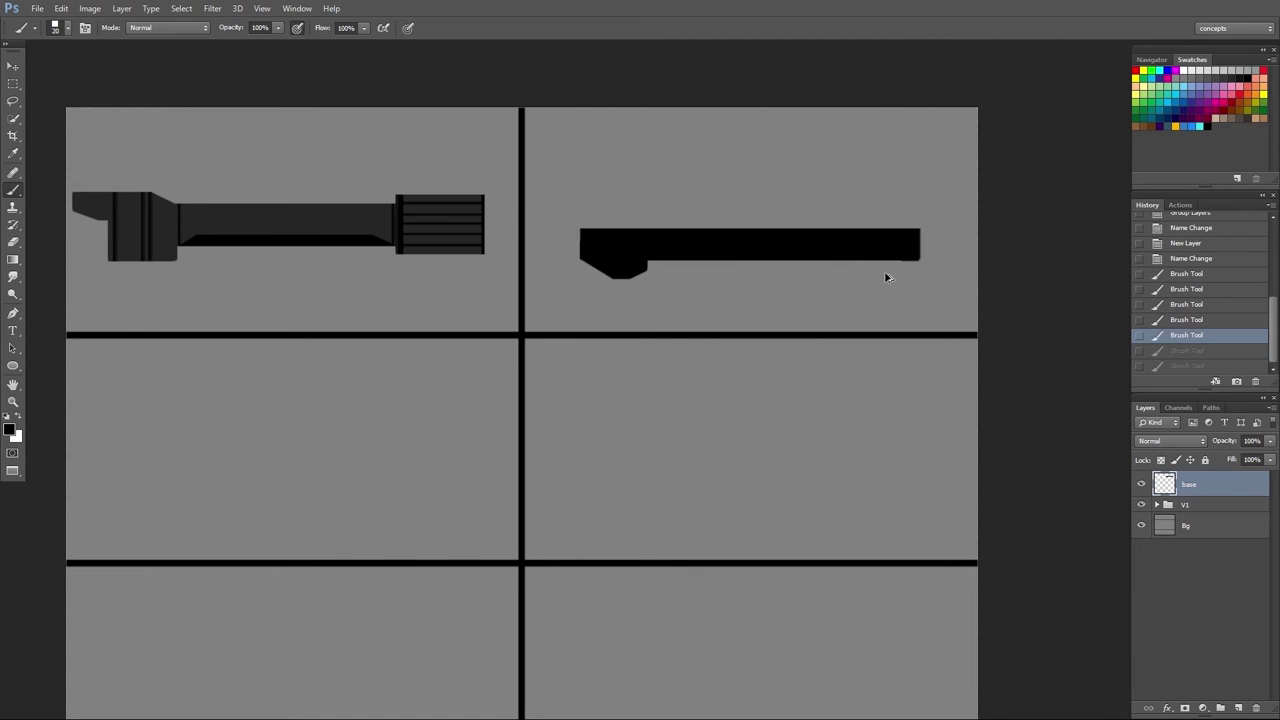
left_click(910, 253)
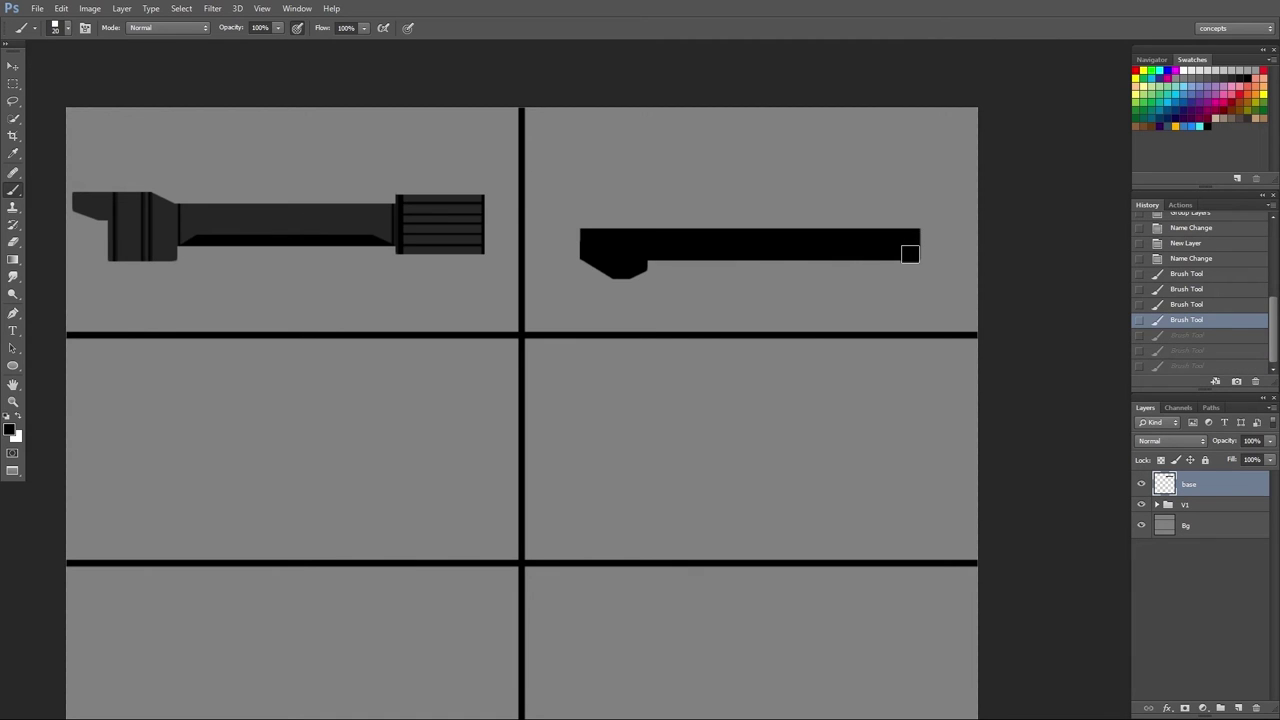
left_click_drag(897, 258, 858, 258)
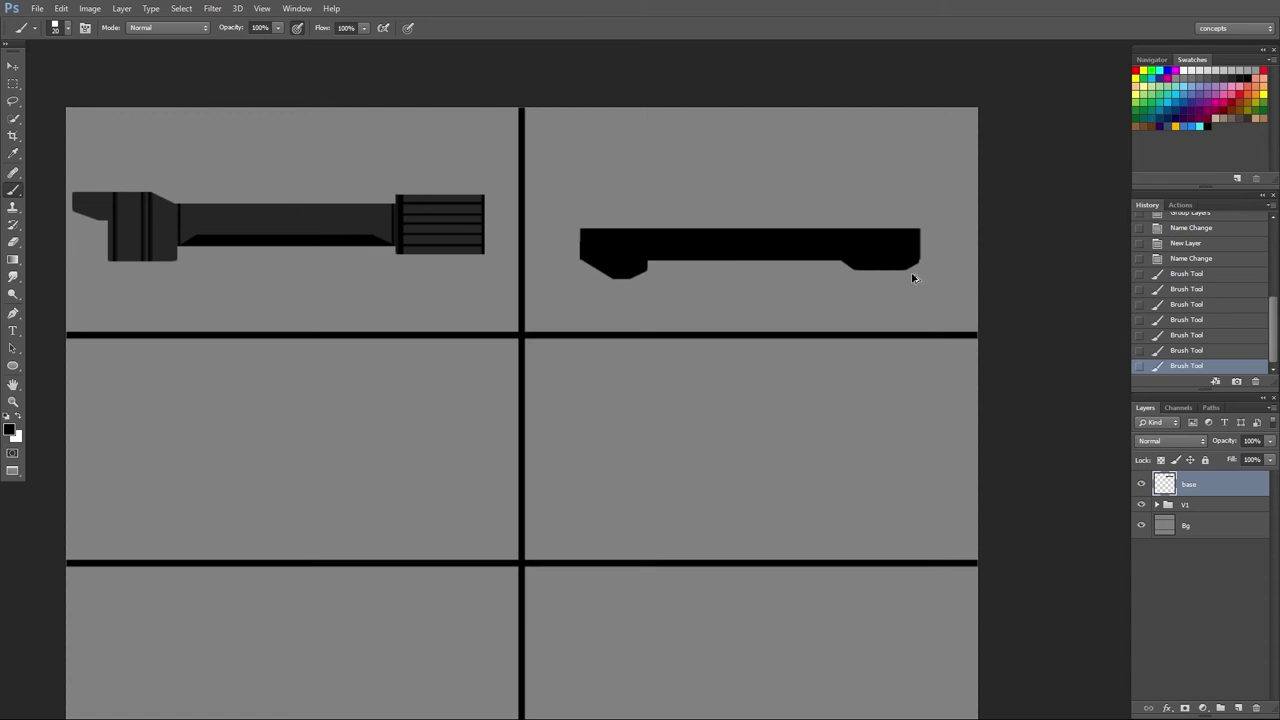
key("ctrl+alt+z")
key("ctrl+alt+z")
key("ctrl+alt+z")
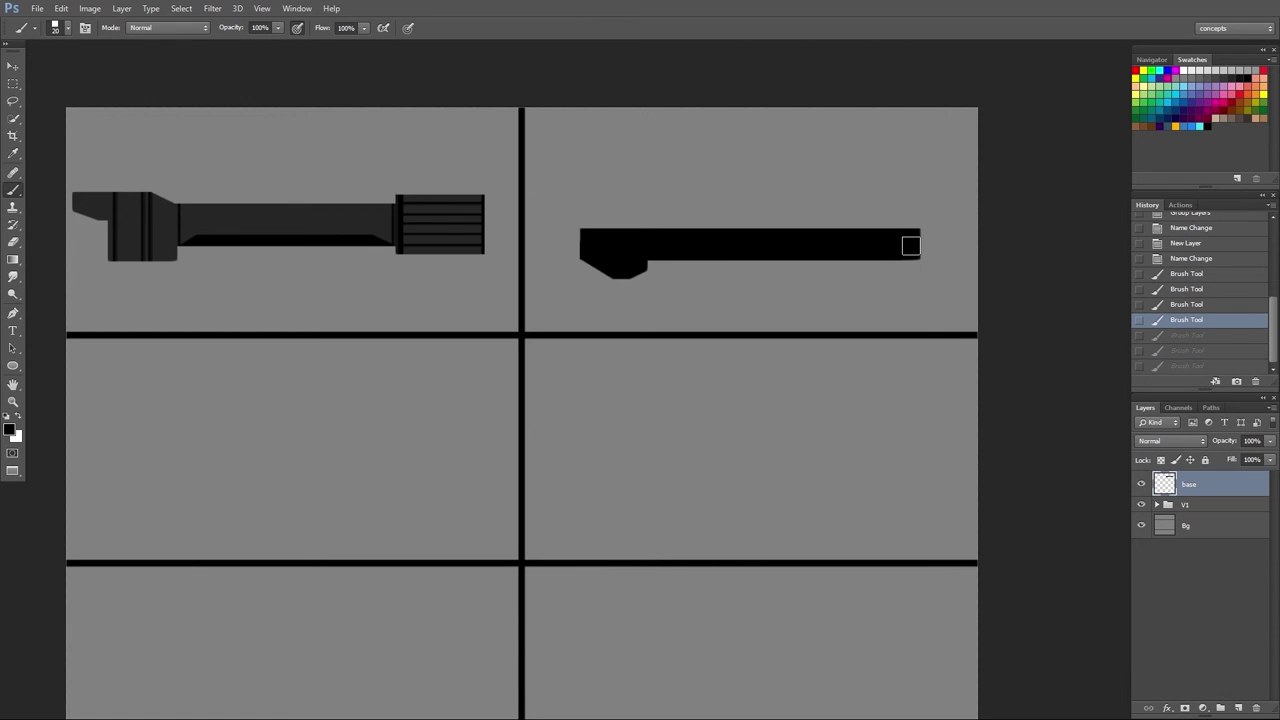
- Paint a black protrusion with angled corners beneath the bar's right end, as deep as the one beneath its left end
left_click(911, 264)
left_click_drag(911, 264, 872, 263)
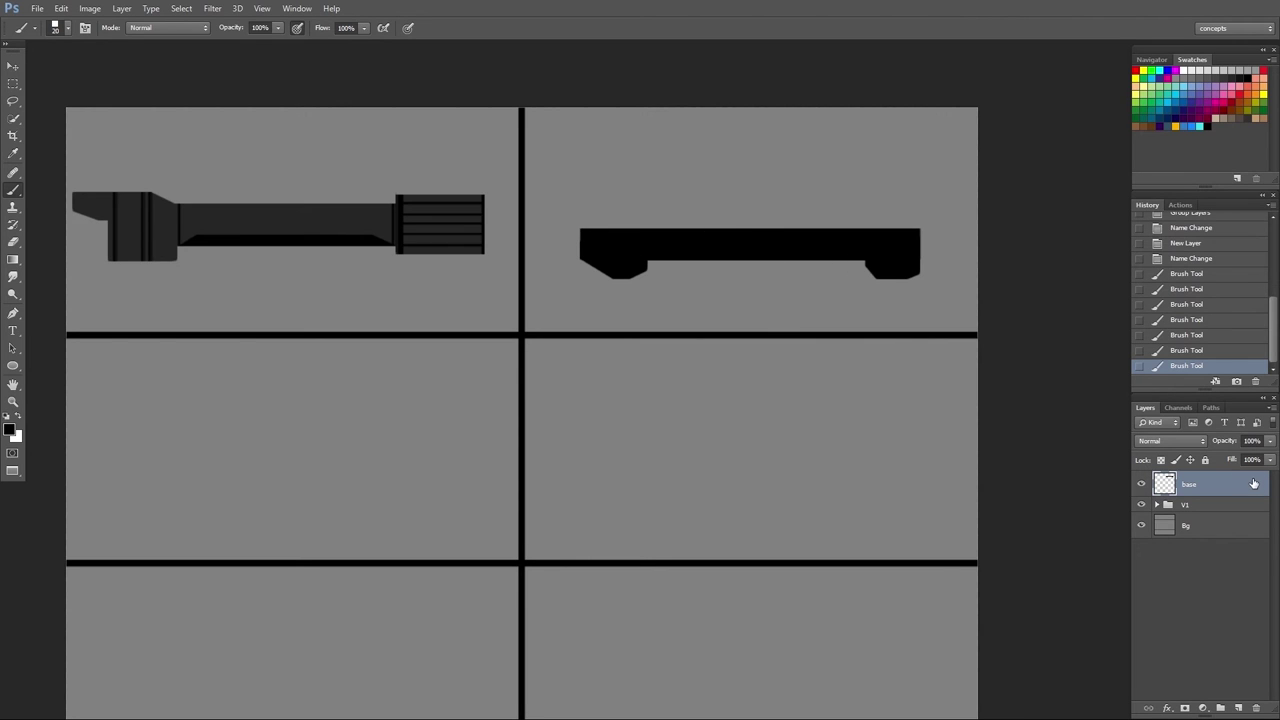
- Duplicate the base layer and flip the copy vertically
key("ctrl+j")
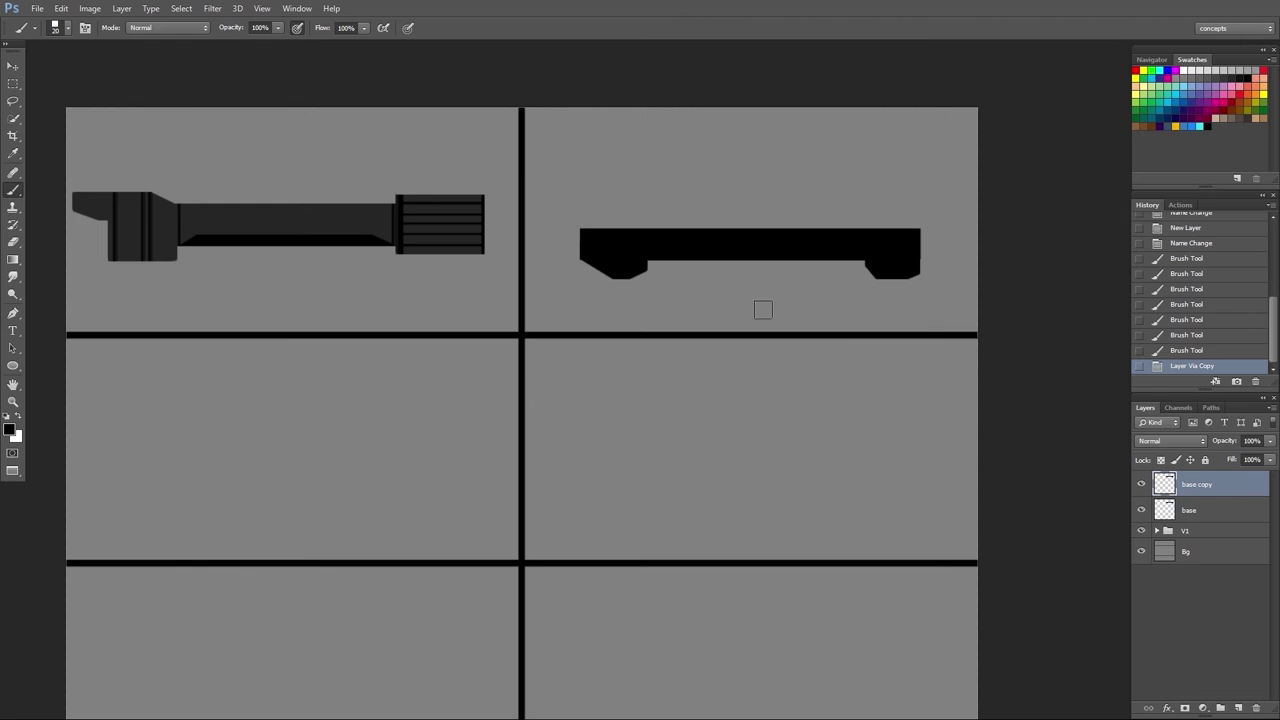
left_click(61, 8)
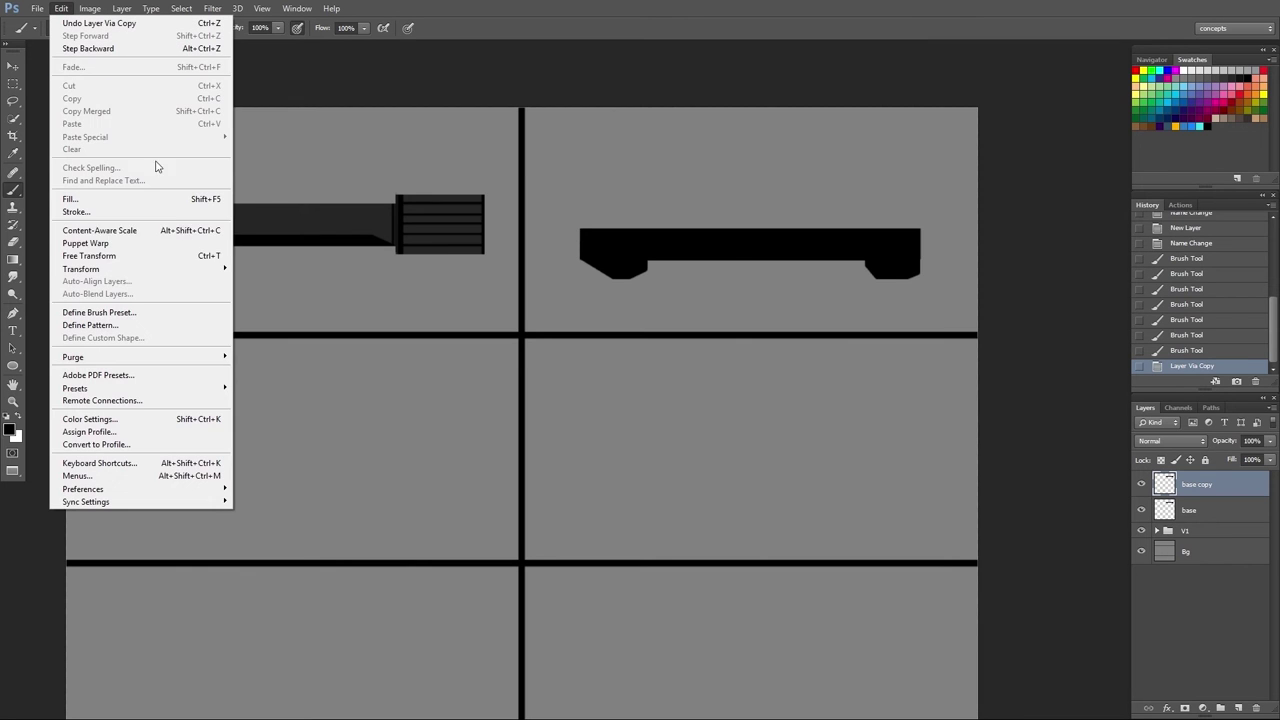
mouse_move(197, 272)
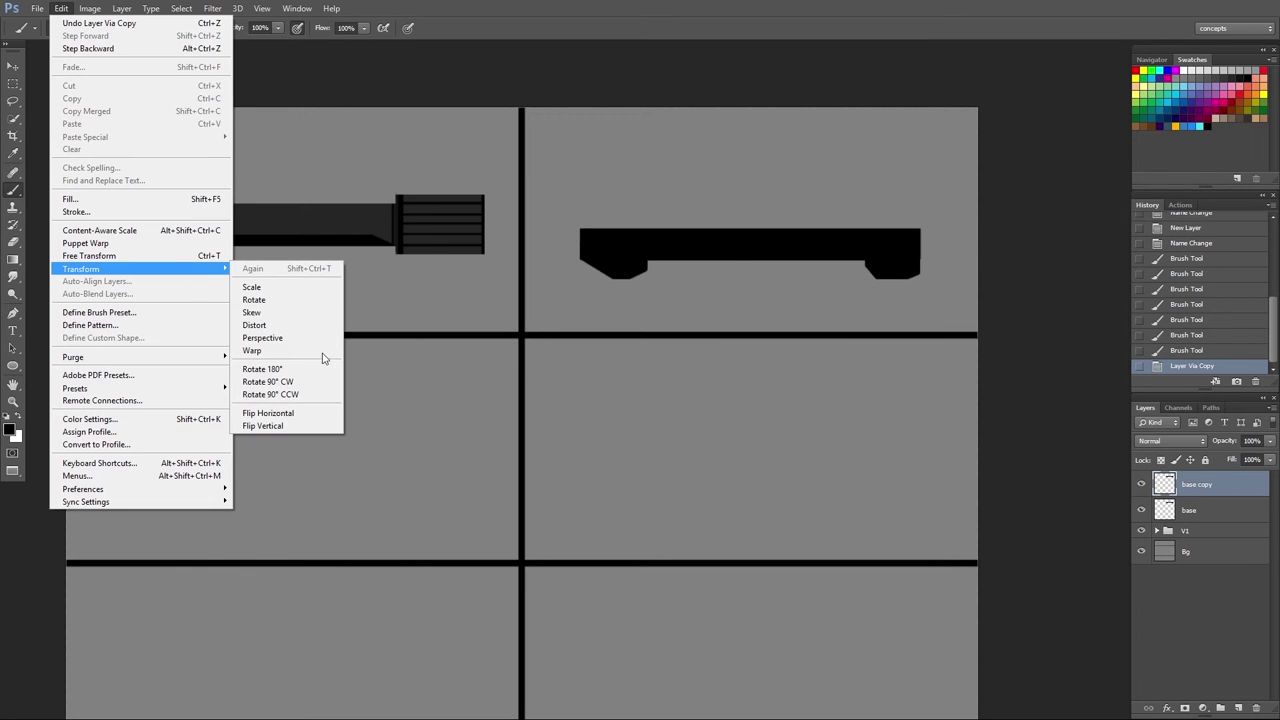
left_click(310, 428)
- Move the flipped copy straight up until it overlaps the original bar as a symmetrical hilt silhouette with flared ends
key("v")
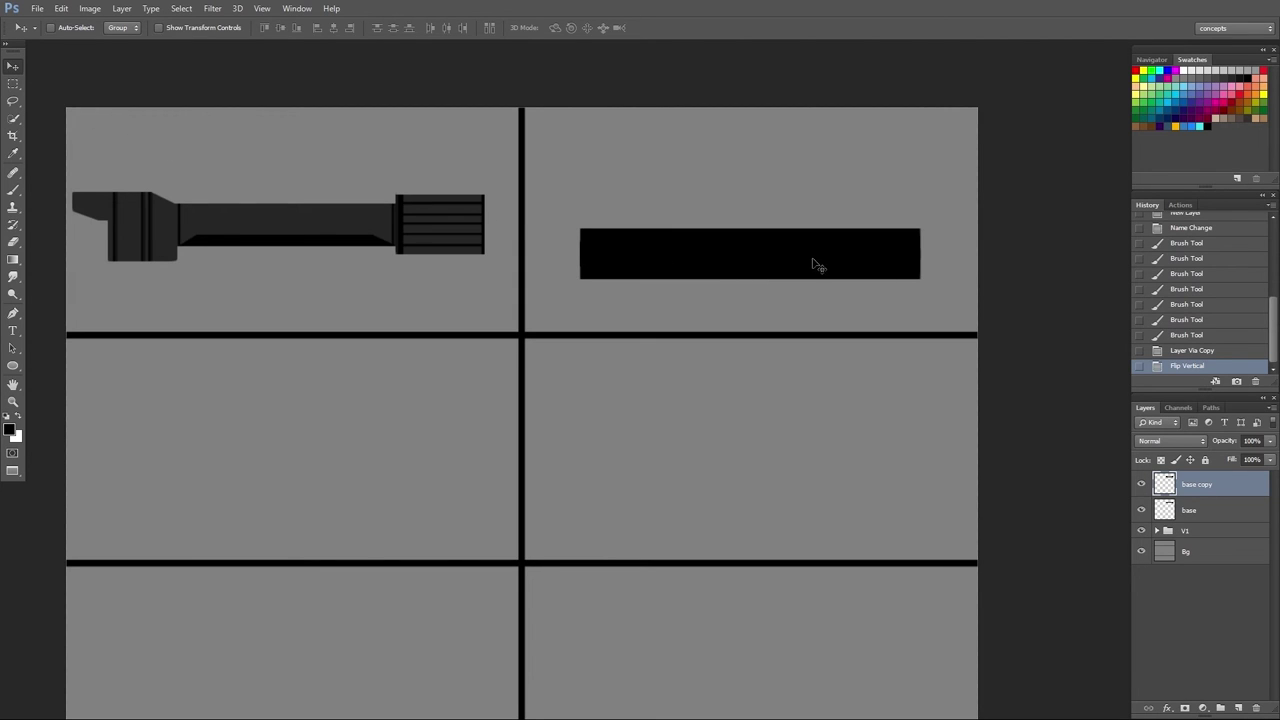
left_click_drag(817, 271, 812, 224)
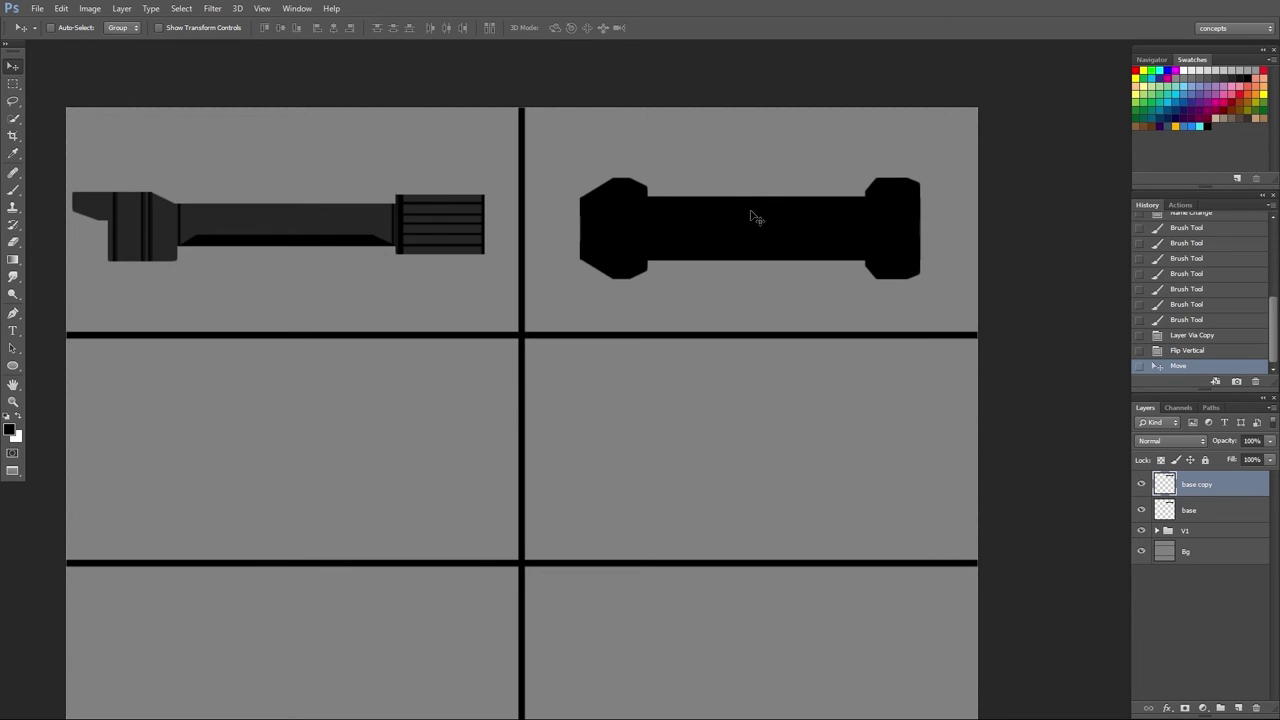
left_click_drag(763, 216, 758, 234)
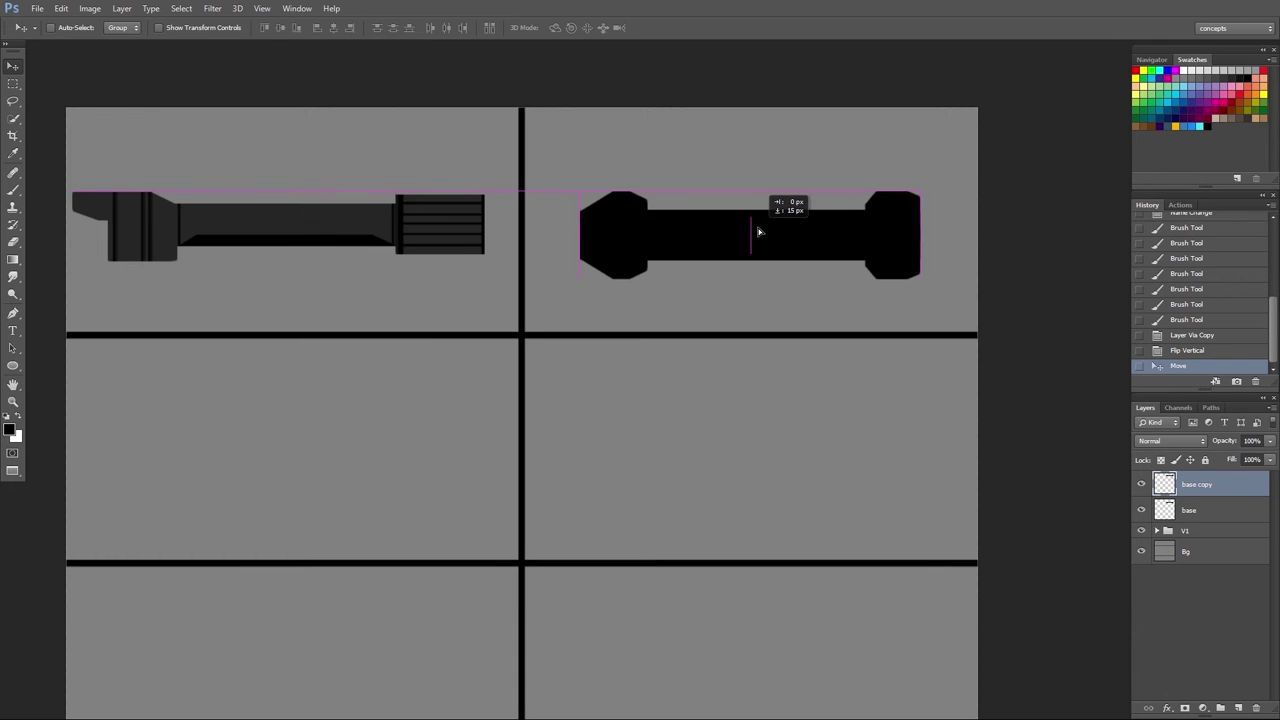
left_click_drag(758, 232, 757, 229)
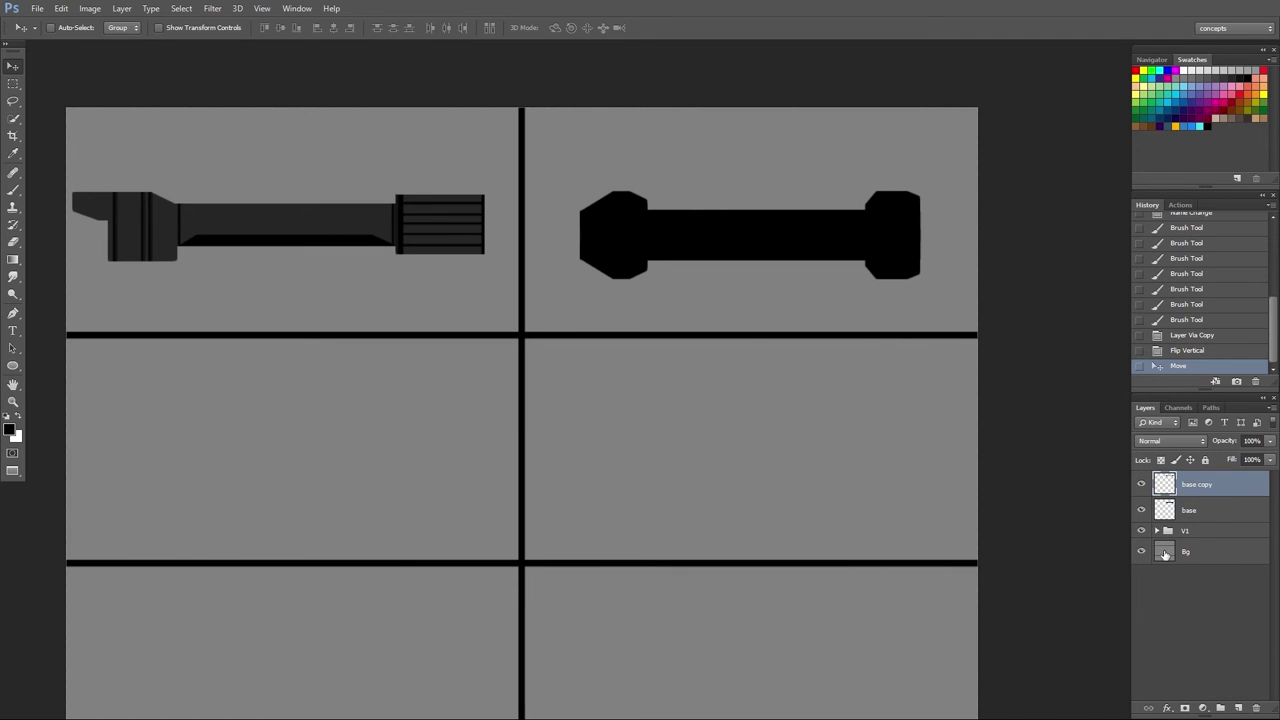
- Merge the base copy and base layers into one layer named base and shift the silhouette slightly upward in its cell
left_click(1215, 512, "shift")
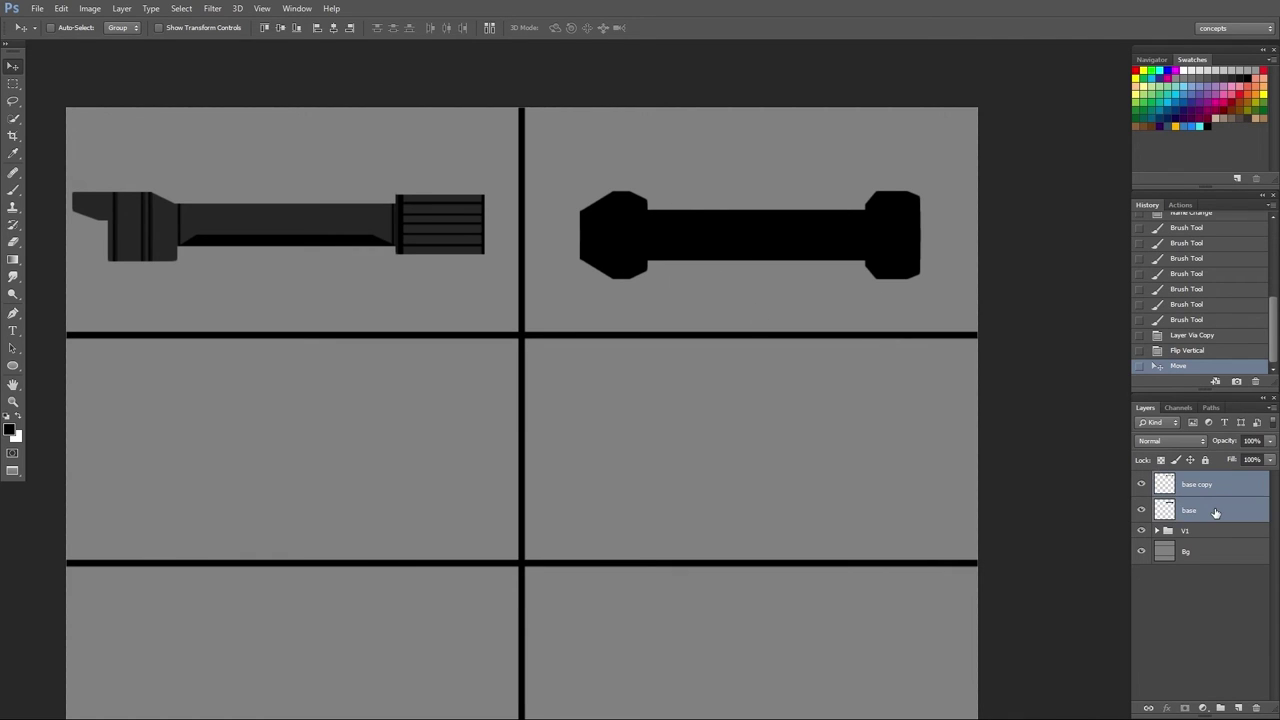
key("ctrl+e")
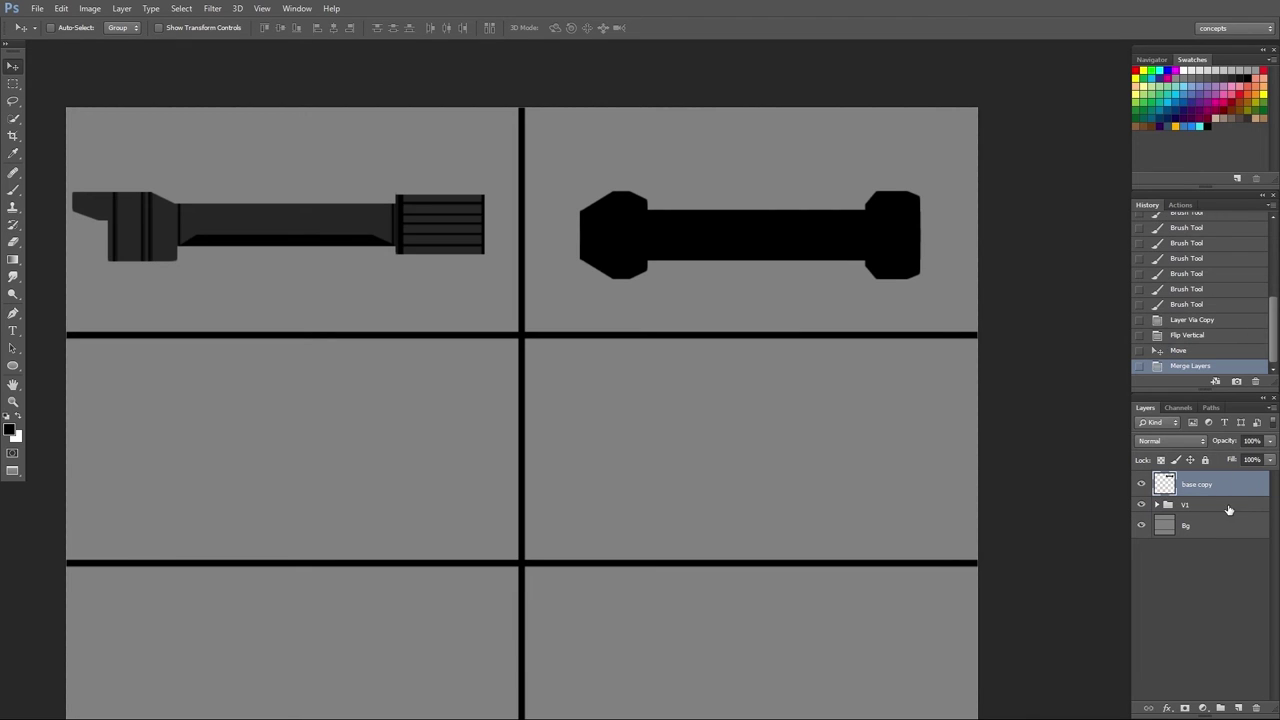
double_click(1205, 486)
type("base")
key("Return")
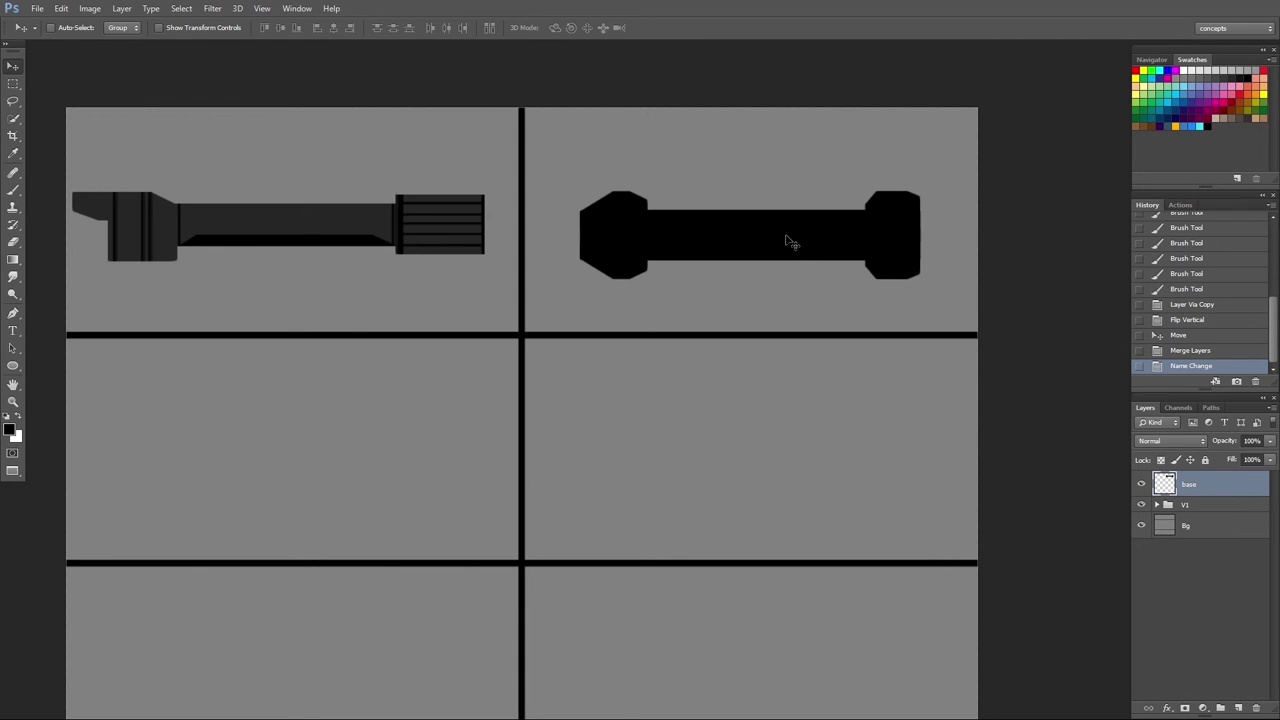
mouse_move(786, 240)
left_mouse_down()
mouse_move(789, 257)
mouse_move(786, 240)
left_mouse_up()
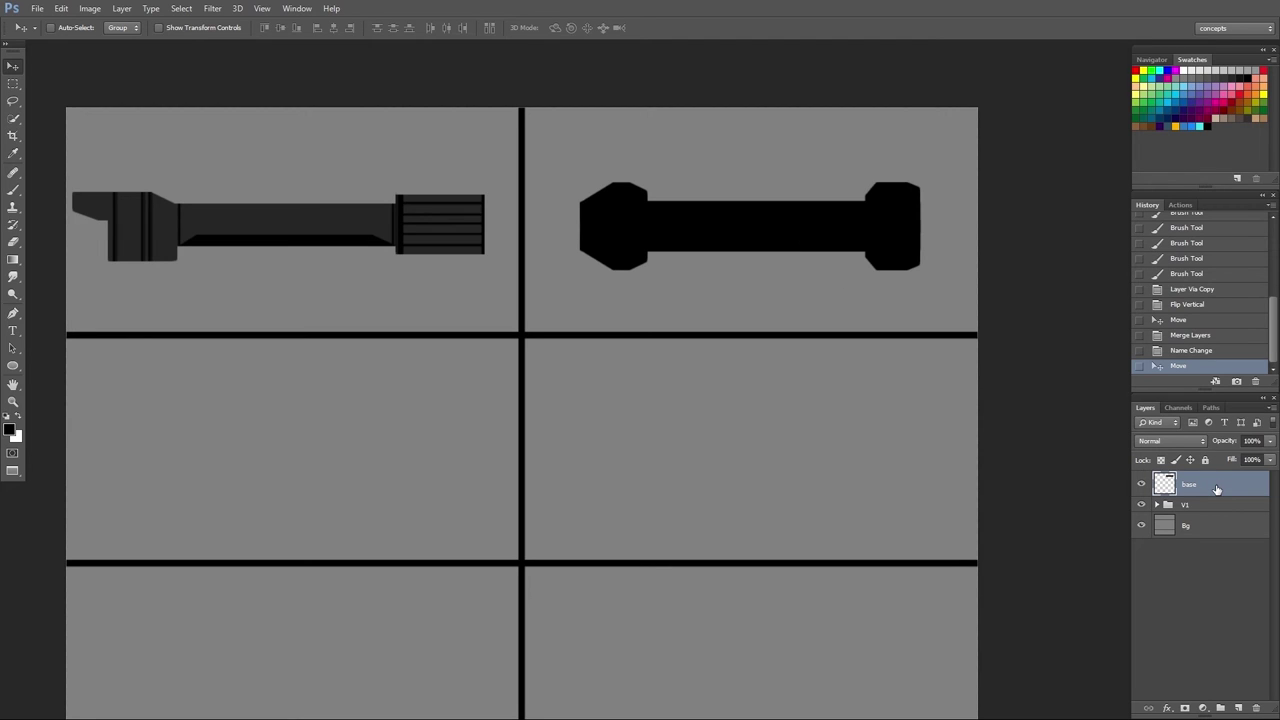
left_click(1239, 709)
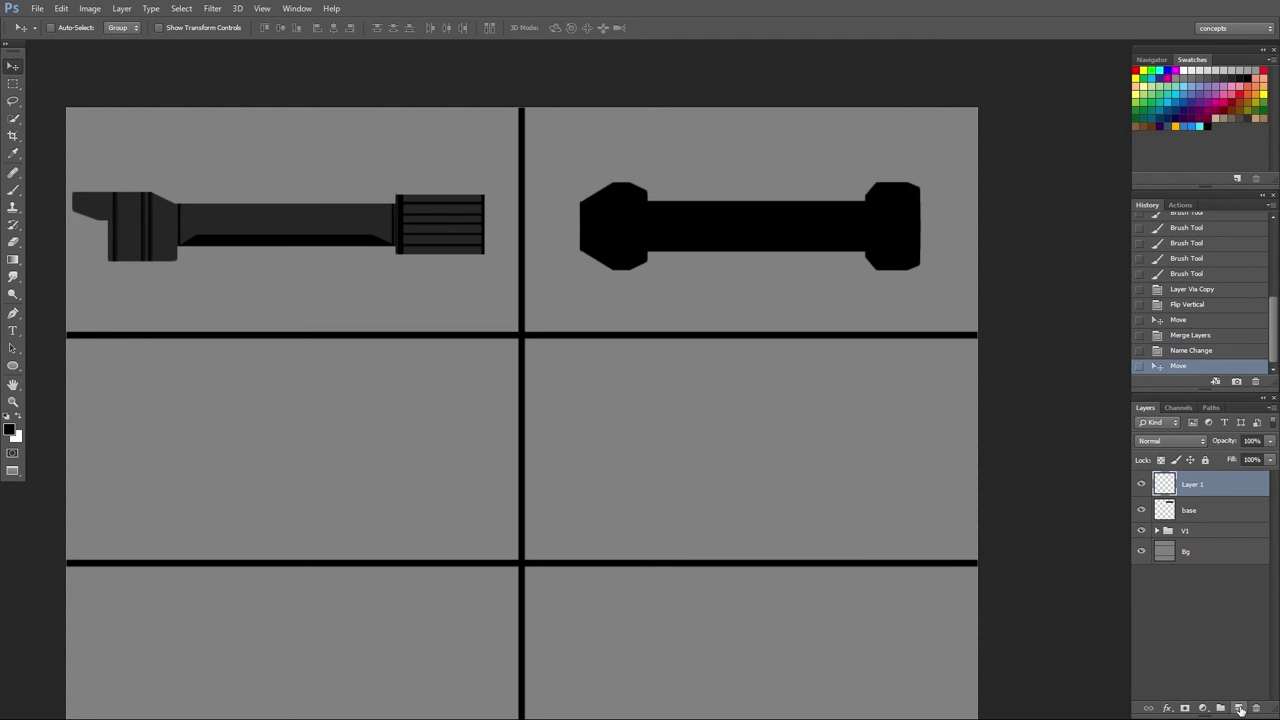
double_click(1192, 485)
type("details")
key("Return")
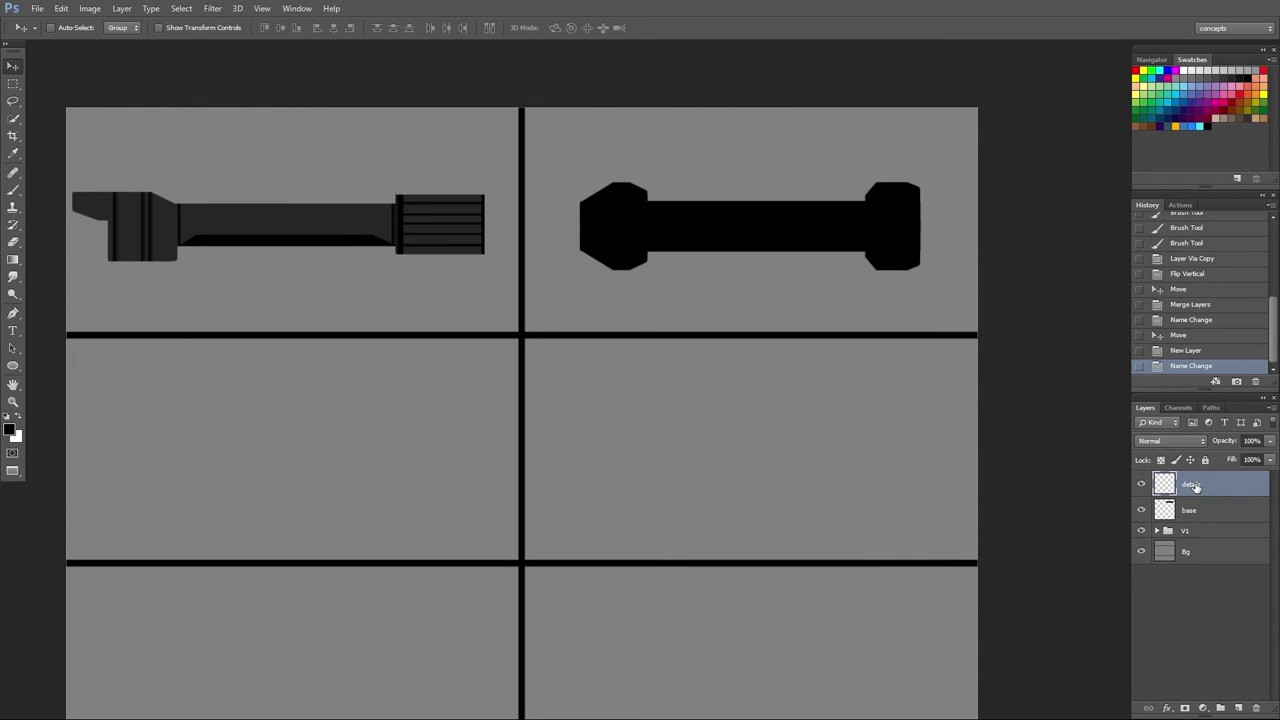
left_click(1140, 511)
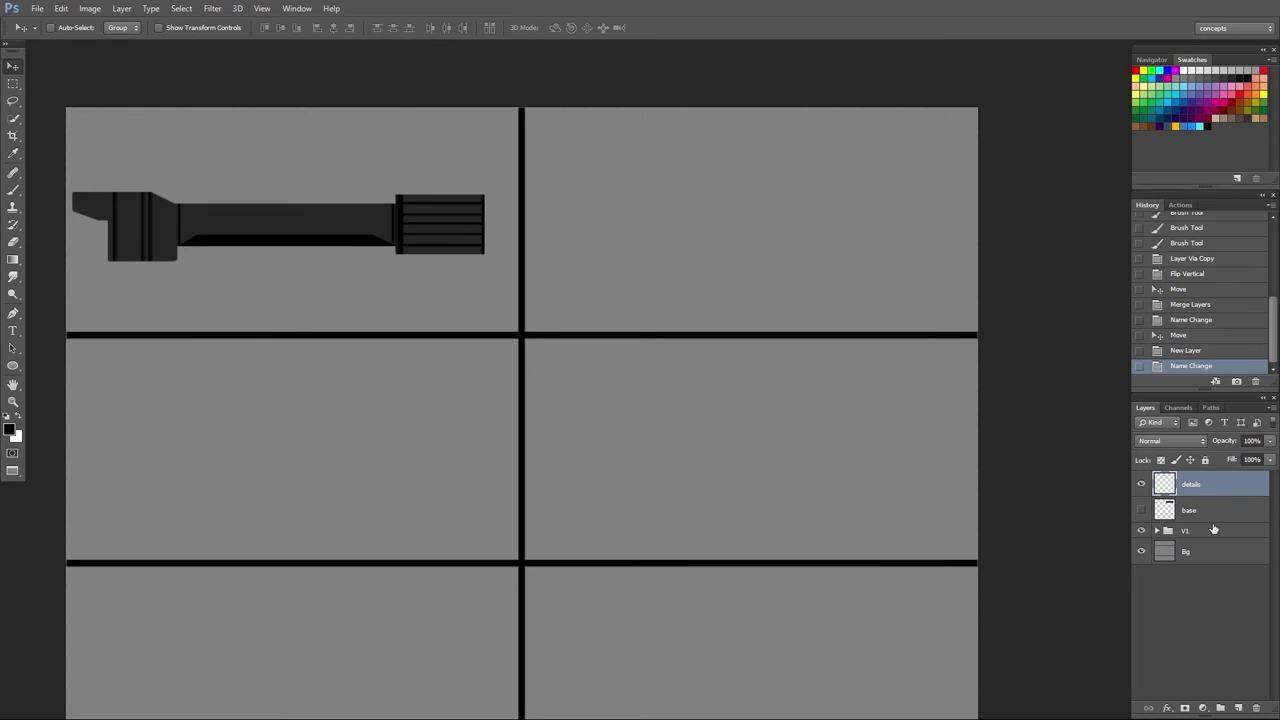
left_click(1141, 511)
key("ctrl+z")
key("ctrl+alt+z")
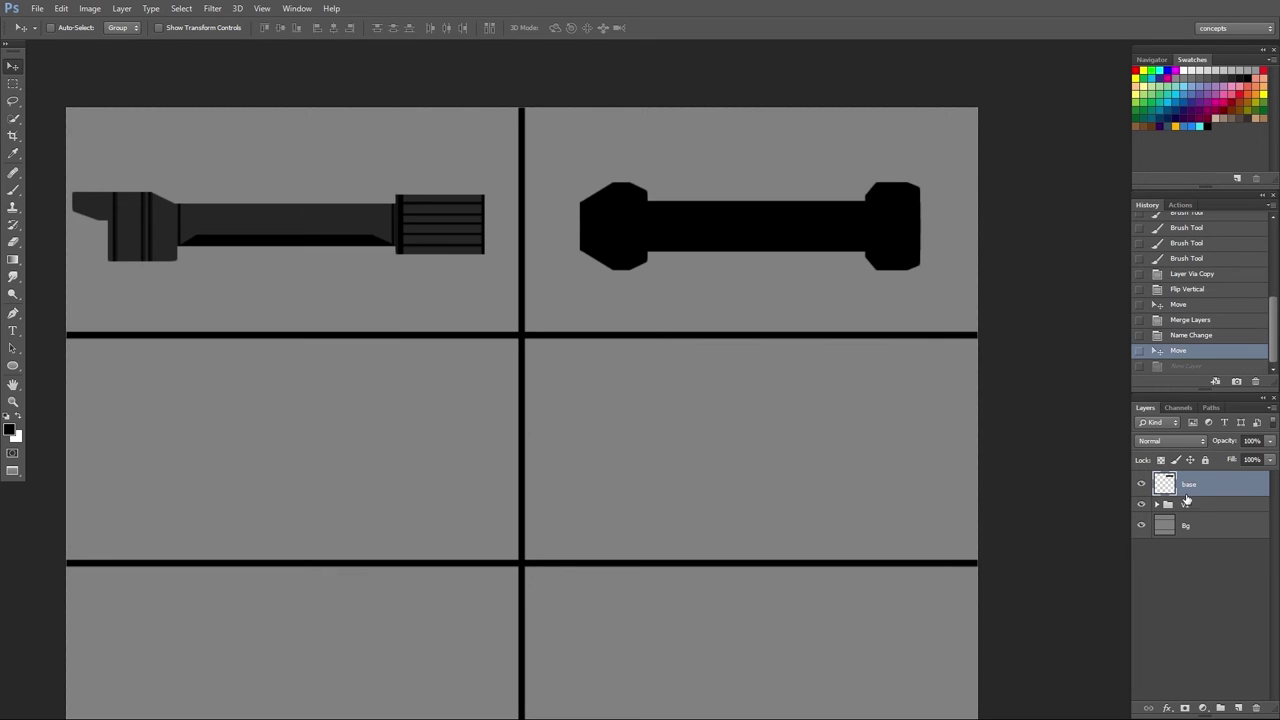
- Duplicate the base layer, name the copy details and hide the original base layer
key("ctrl+j")
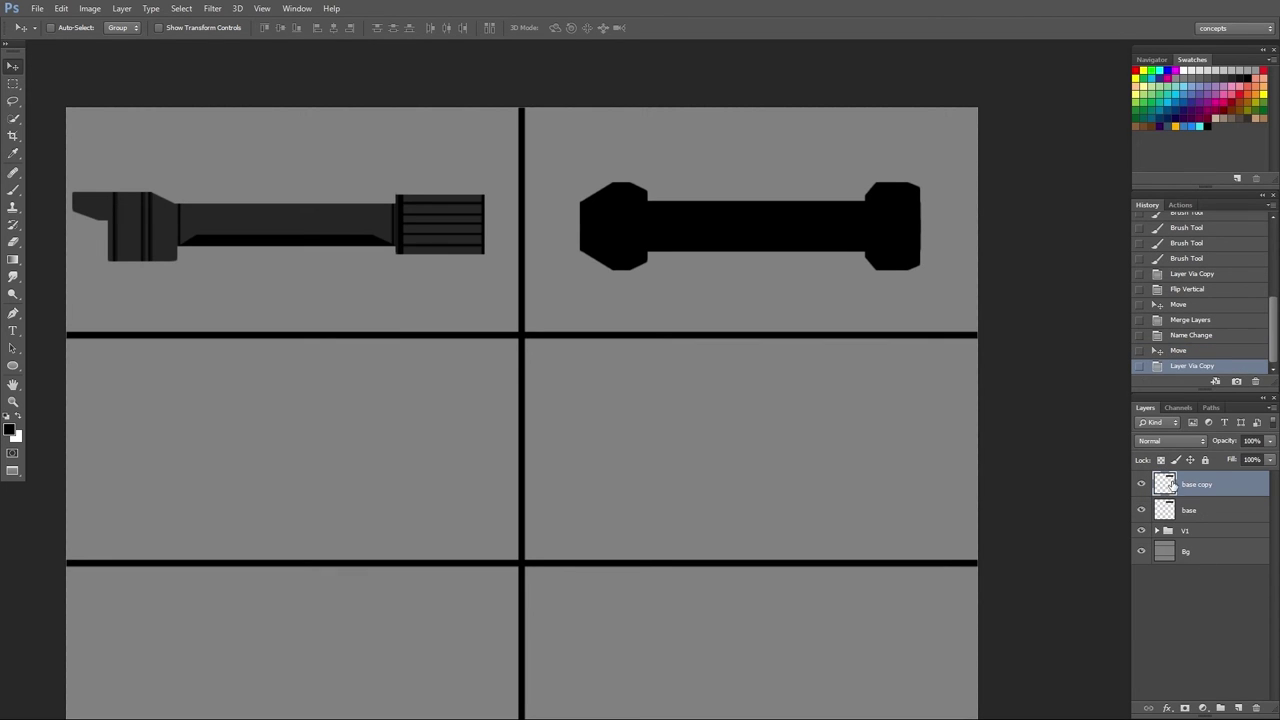
left_click(1141, 511)
double_click(1200, 485)
type("details")
key("Return")
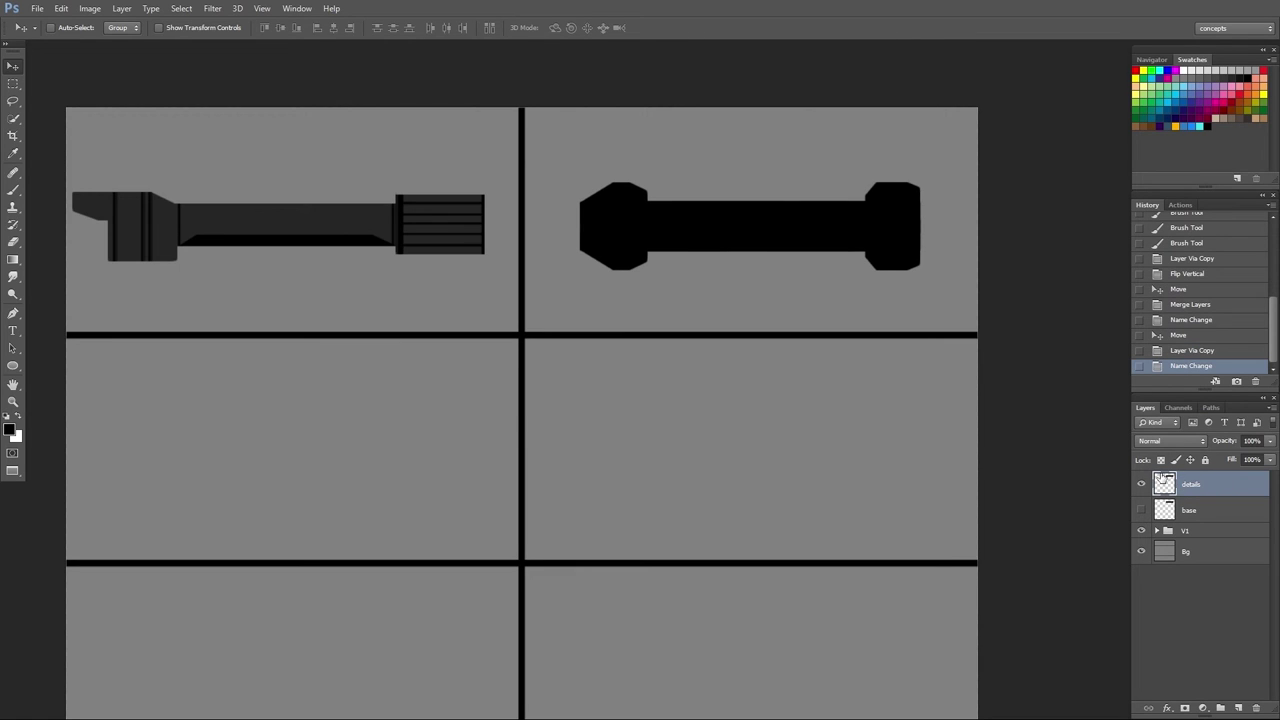
- Lock the details layer's transparent pixels and sample the dark gray of the first hilt's body as the brush color
left_click(1161, 460)
key("s")
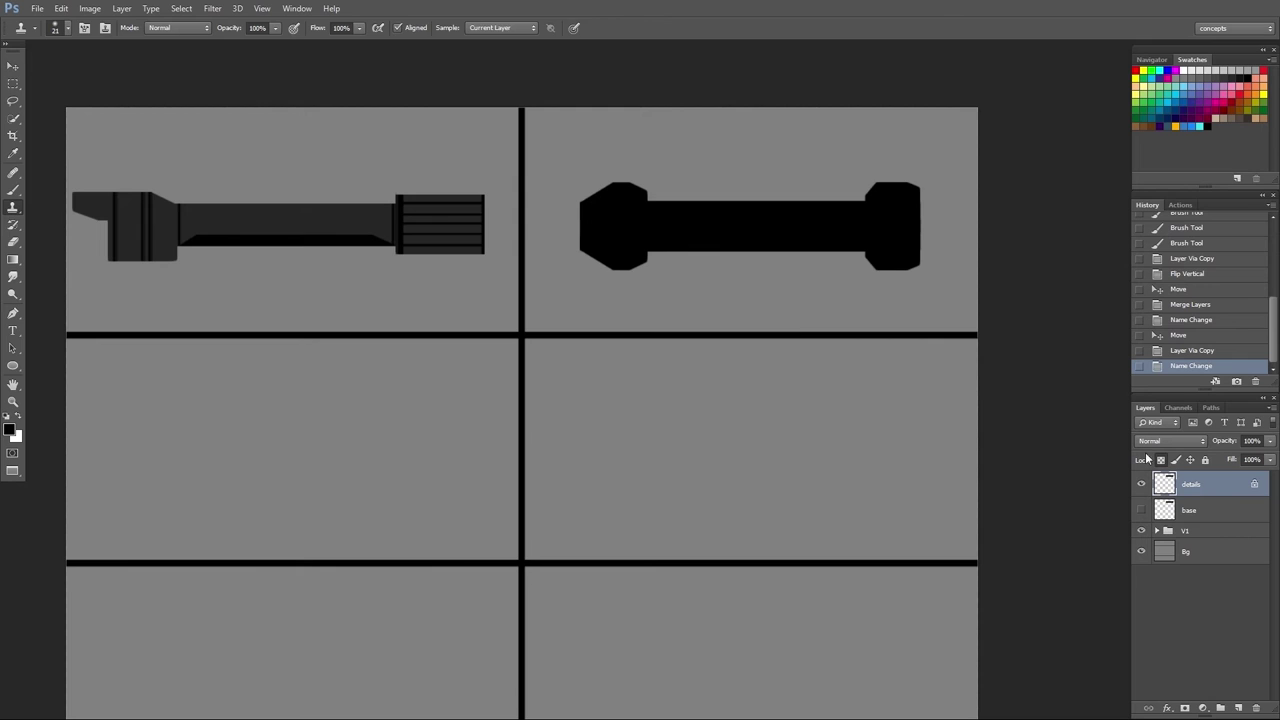
key("b")
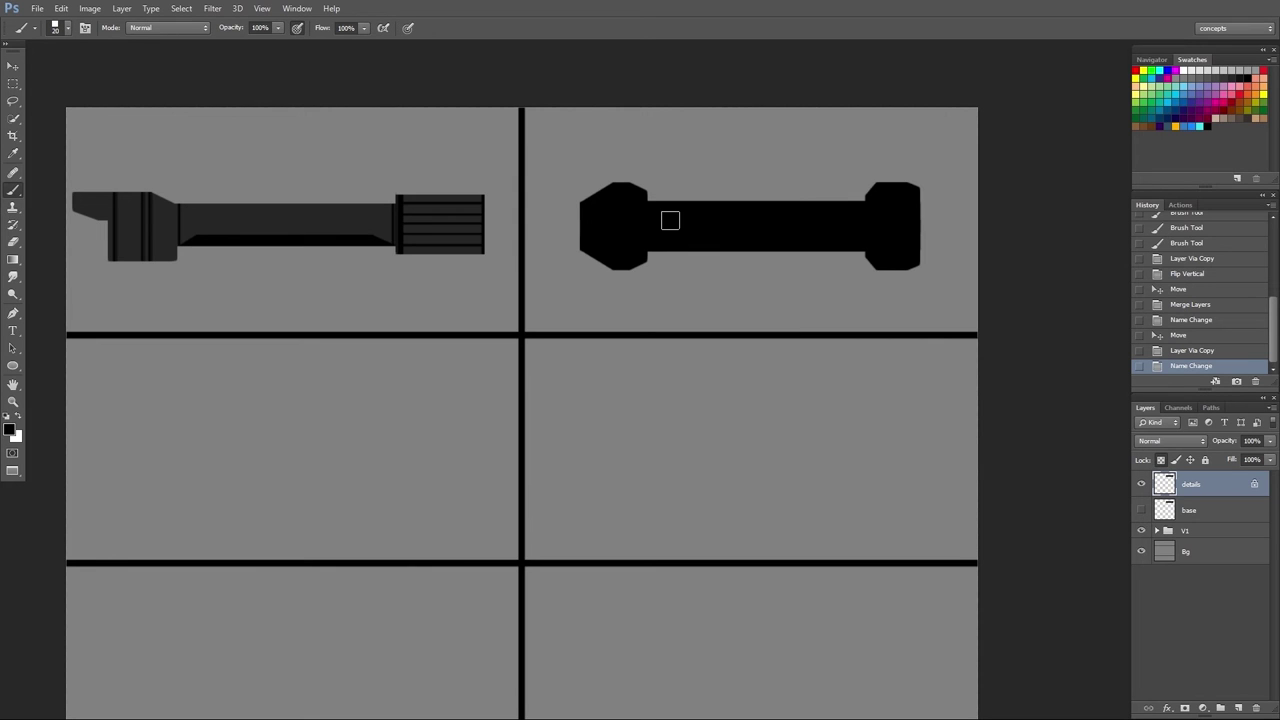
key("i")
left_click(325, 224)
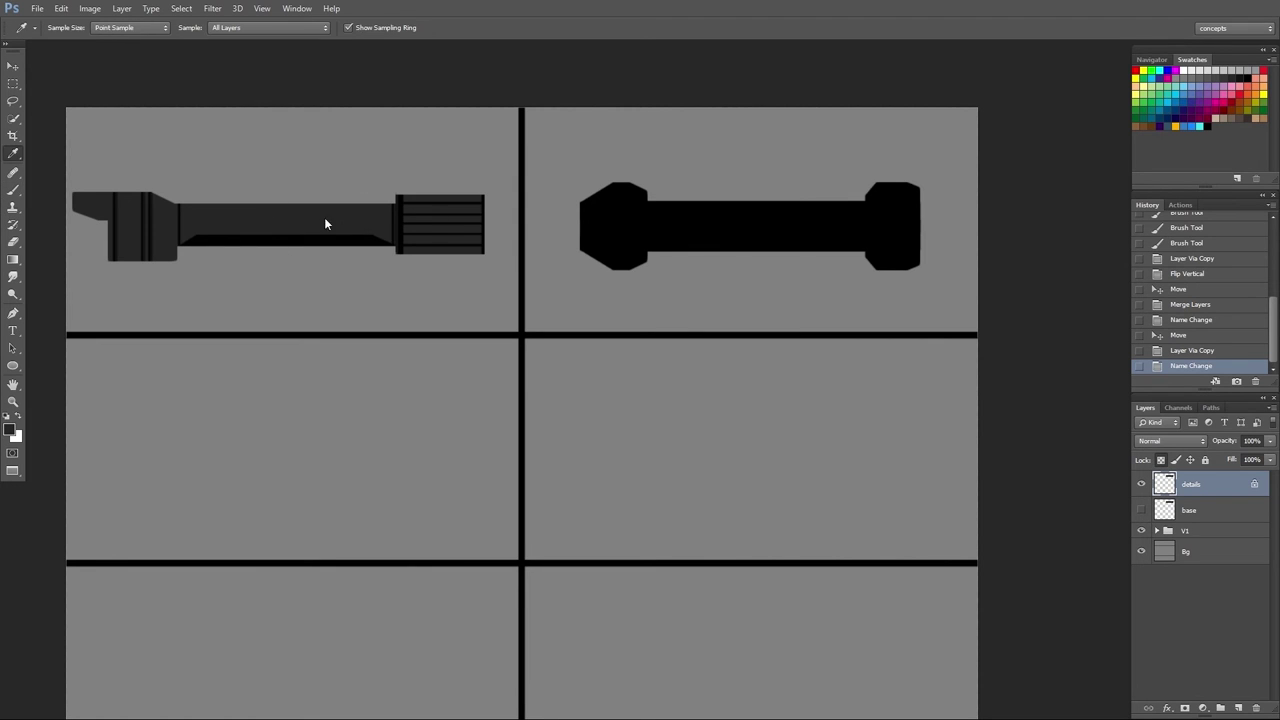
key("b")
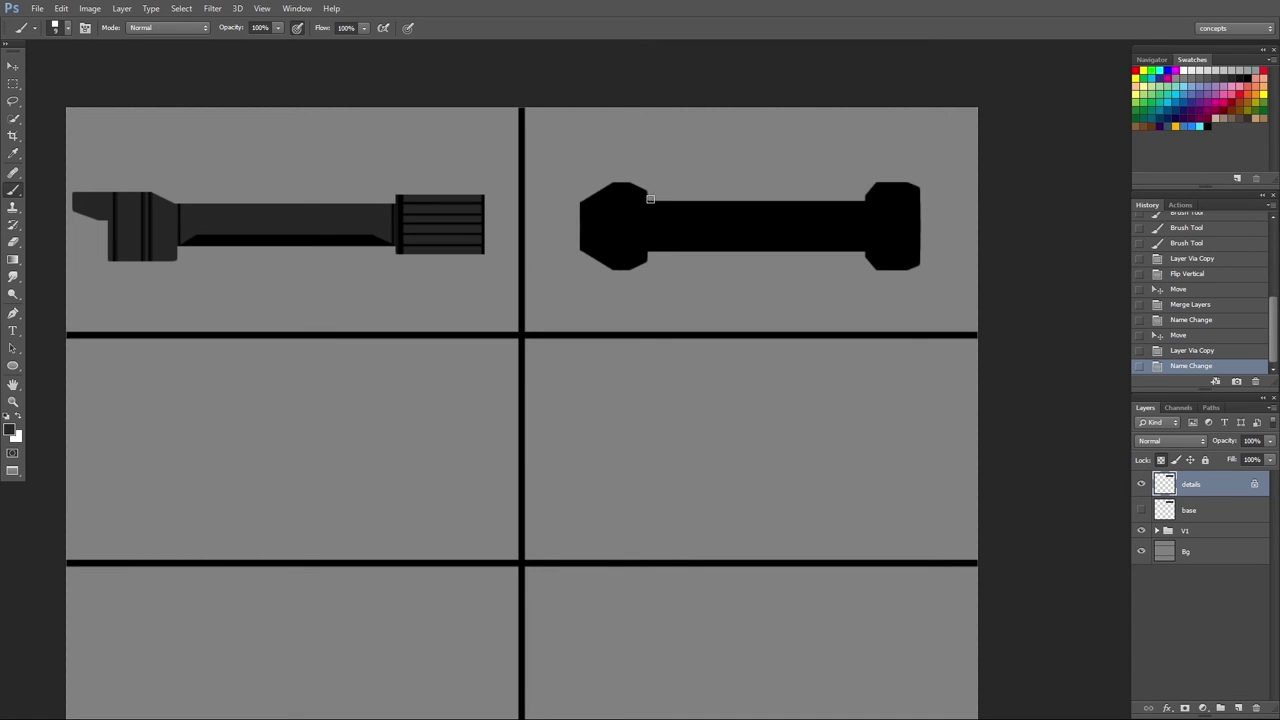
- Fill the second hilt's flared left end with dark gray using vertical brush strokes, enlarging the brush to 20 px for its outer part
left_click_drag(643, 193, 643, 268)
left_click_drag(631, 183, 634, 270)
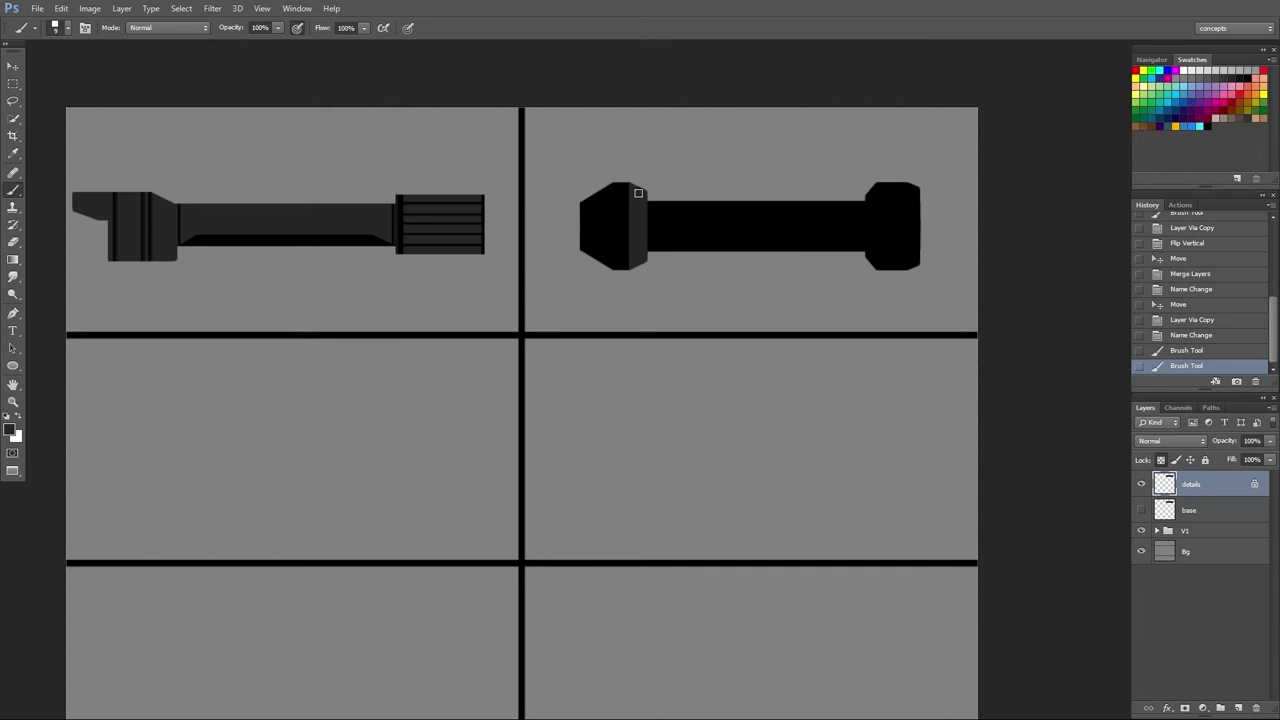
left_click_drag(639, 319, 639, 319)
left_click_drag(622, 170, 639, 359)
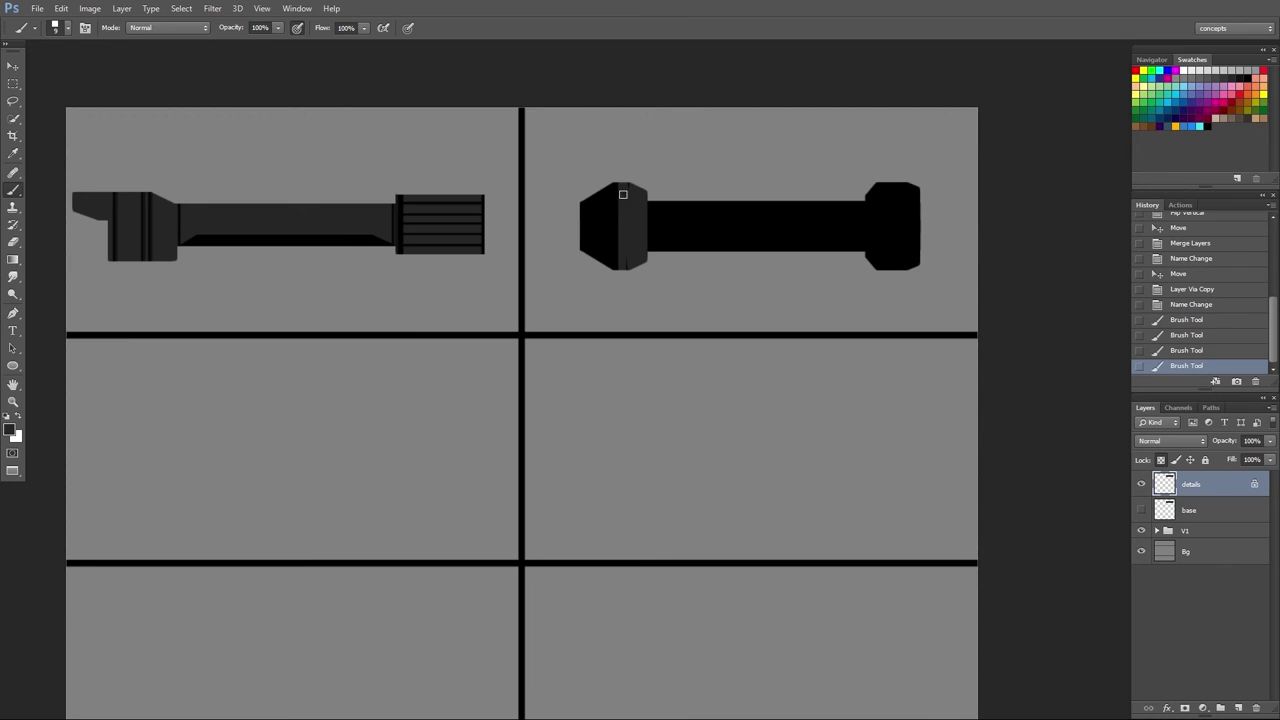
left_click_drag(613, 183, 614, 270)
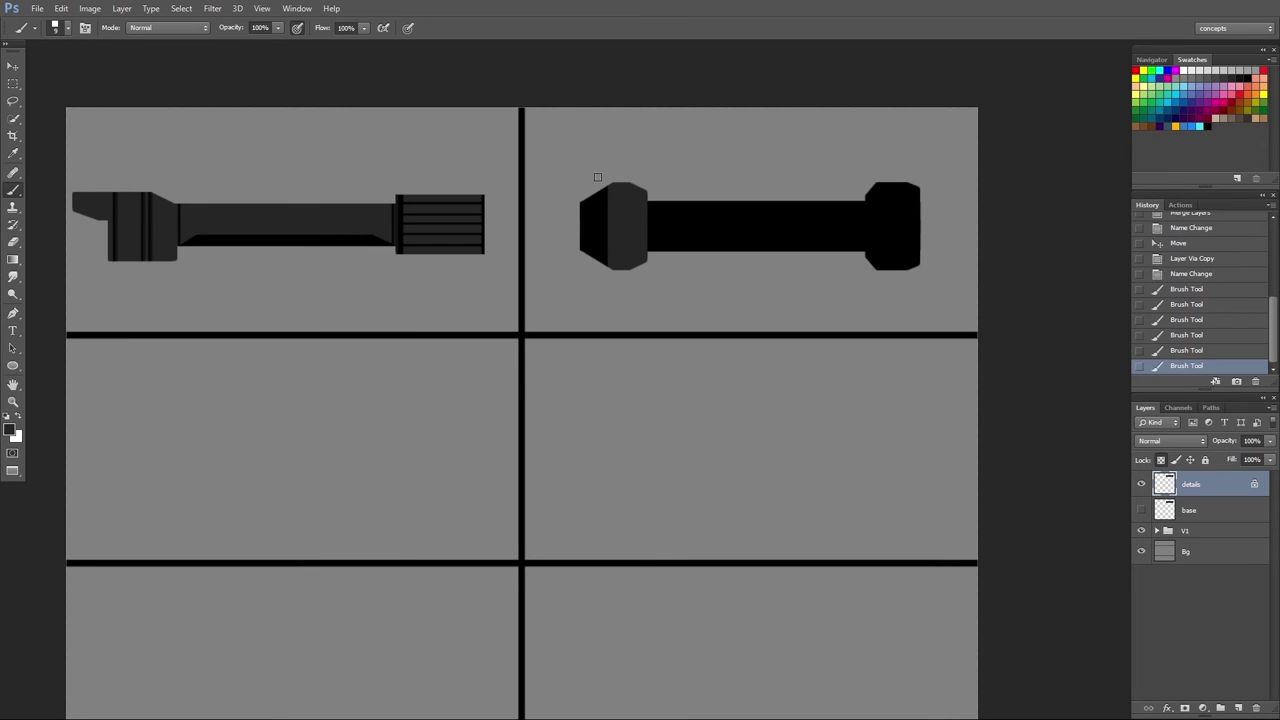
left_click_drag(598, 185, 604, 268)
key("]")
key("]")
key("]")
key("]")
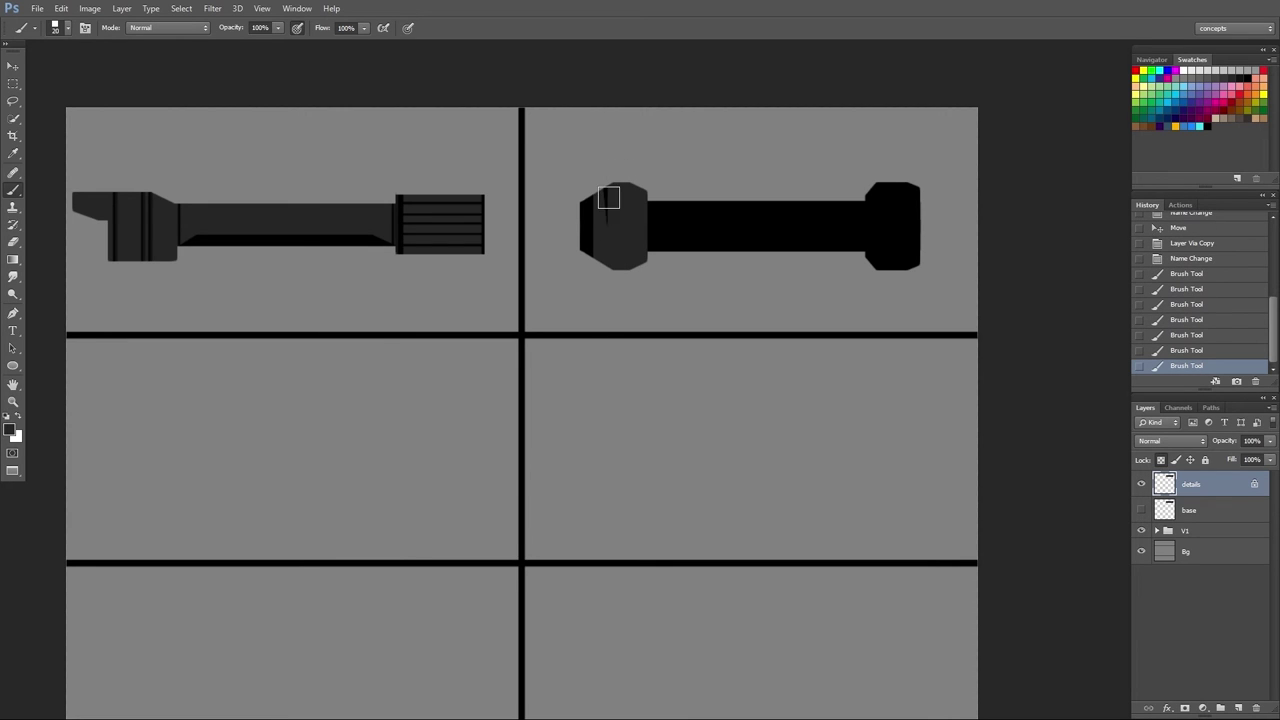
mouse_move(606, 178)
left_mouse_down()
mouse_move(608, 278)
mouse_move(589, 183)
mouse_move(590, 266)
left_mouse_up()
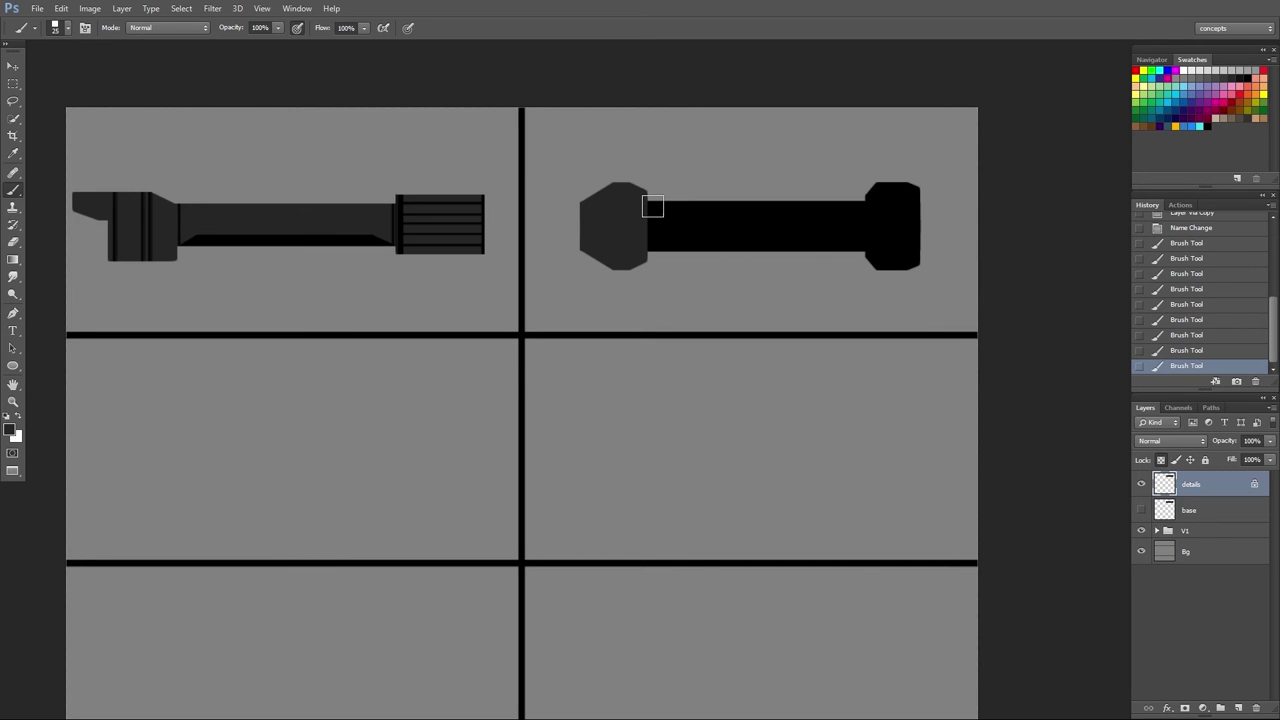
- Unlock the details layer's transparent pixels and erase a narrow vertical strip off the outer edge of the gray left end
left_click(1161, 459)
key("e")
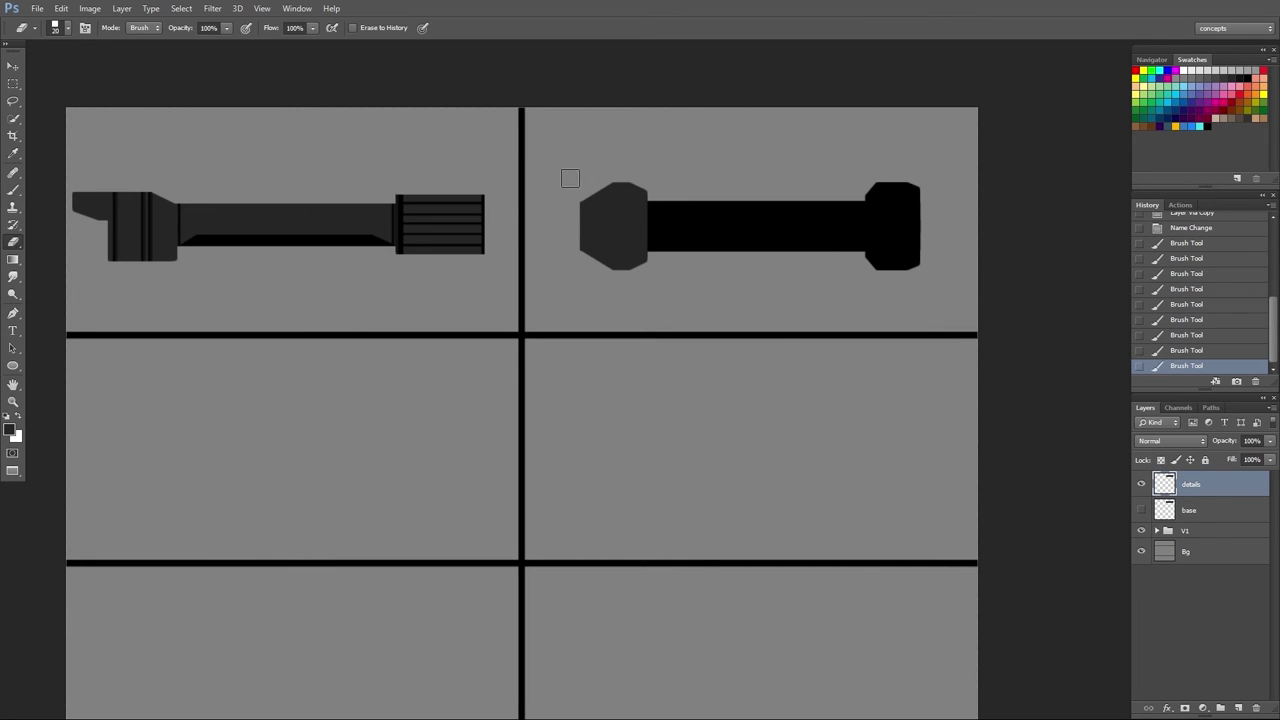
left_click_drag(583, 167, 593, 285)
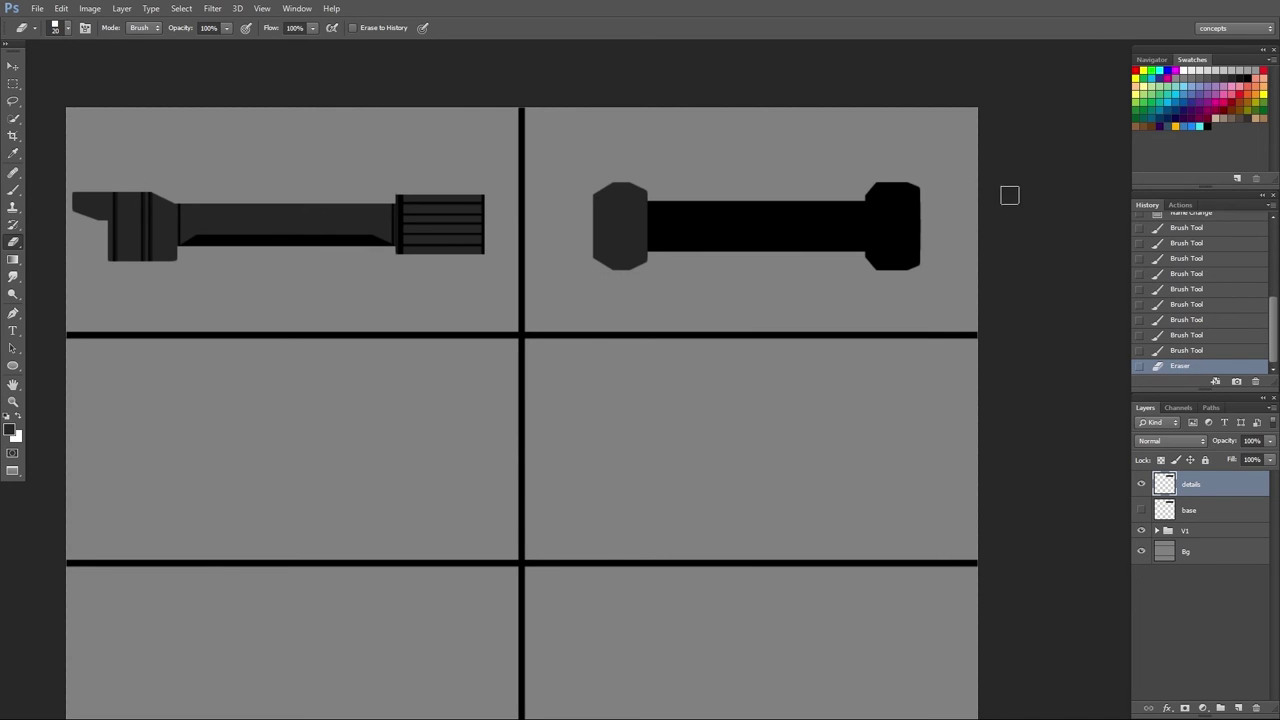
left_click(922, 176, "shift")
key("ctrl+z")
left_click_drag(924, 164, 923, 309)
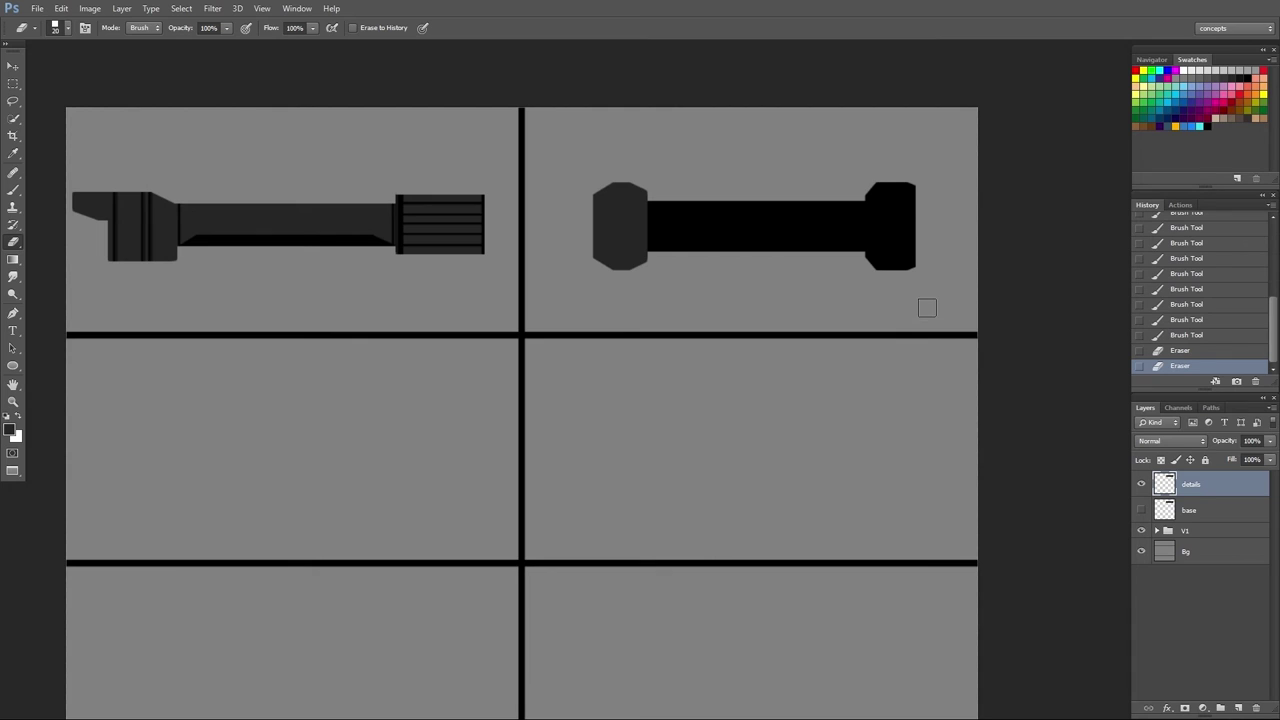
key("ctrl+z")
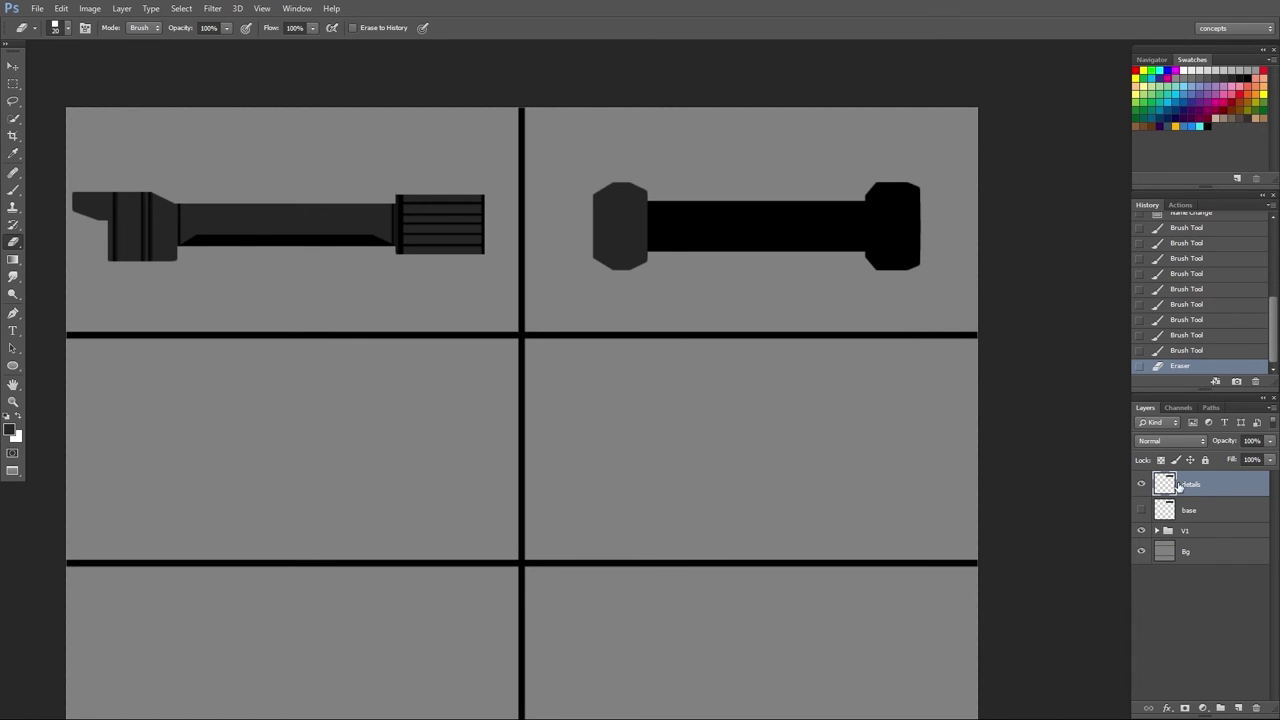
- Show the base layer beneath the details layer
left_click(1142, 511)
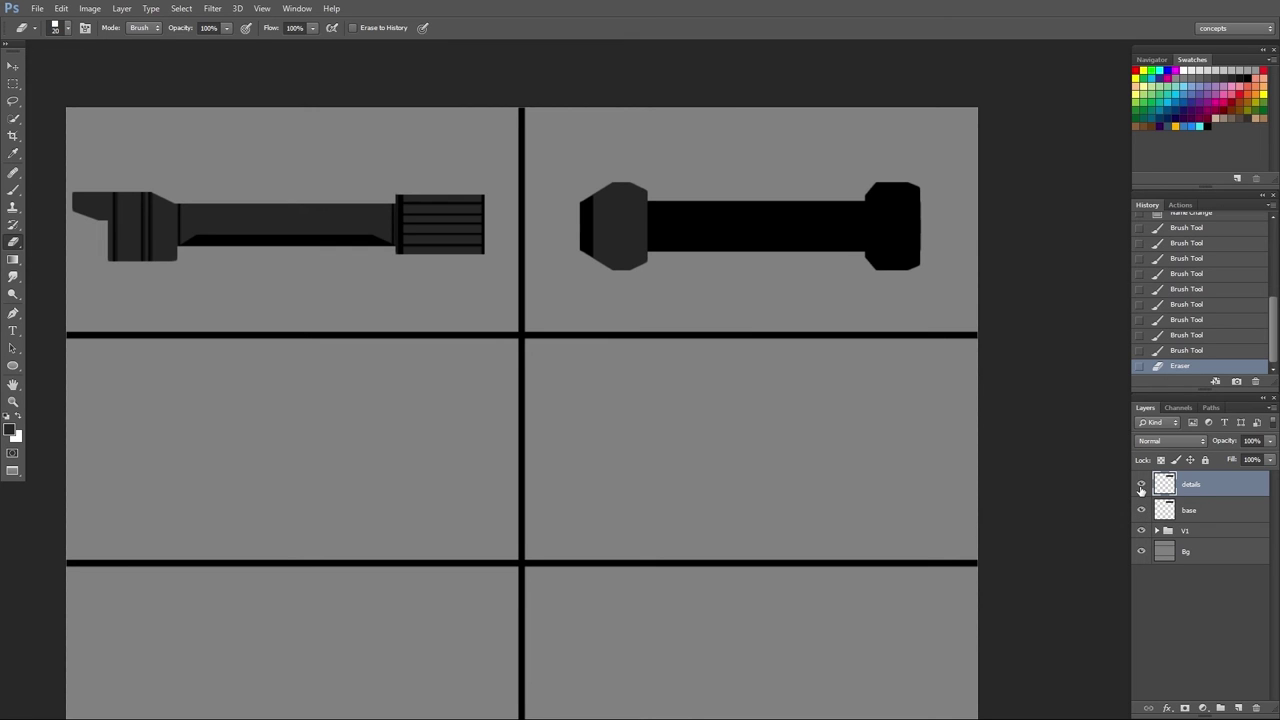
- Hide the base layer and lock the details layer's transparent pixels for painting
left_click(1142, 511)
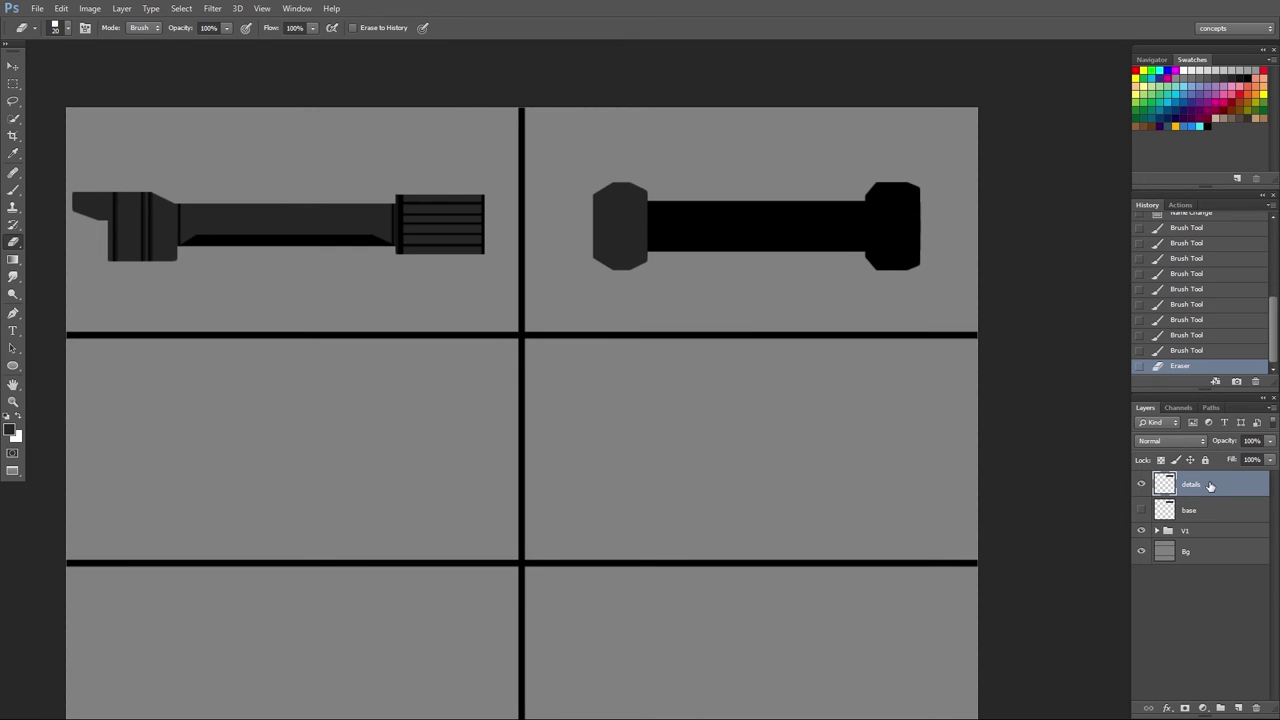
left_click(1160, 459)
key("b")
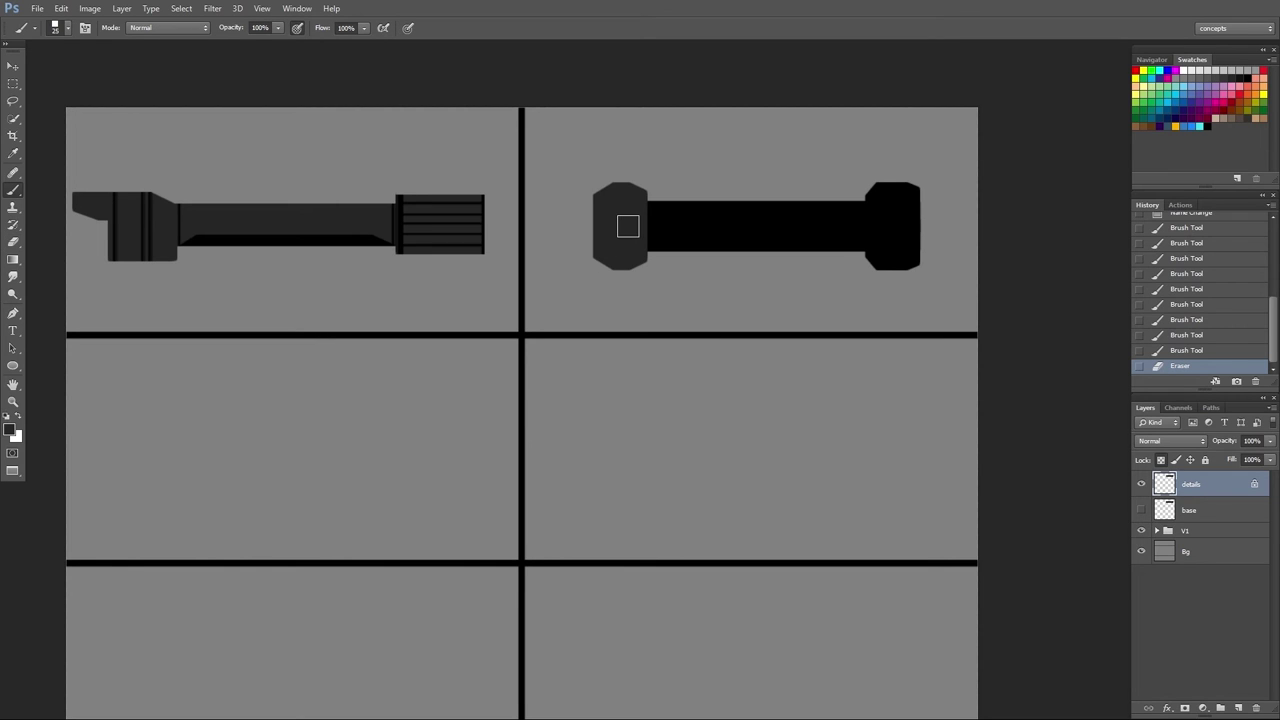
- Paint two dark gray horizontal stripes along the second hilt's black body with a 15 px brush
key("bracketleft")
key("bracketleft")
key("bracketleft")
left_click_drag(635, 213, 915, 216)
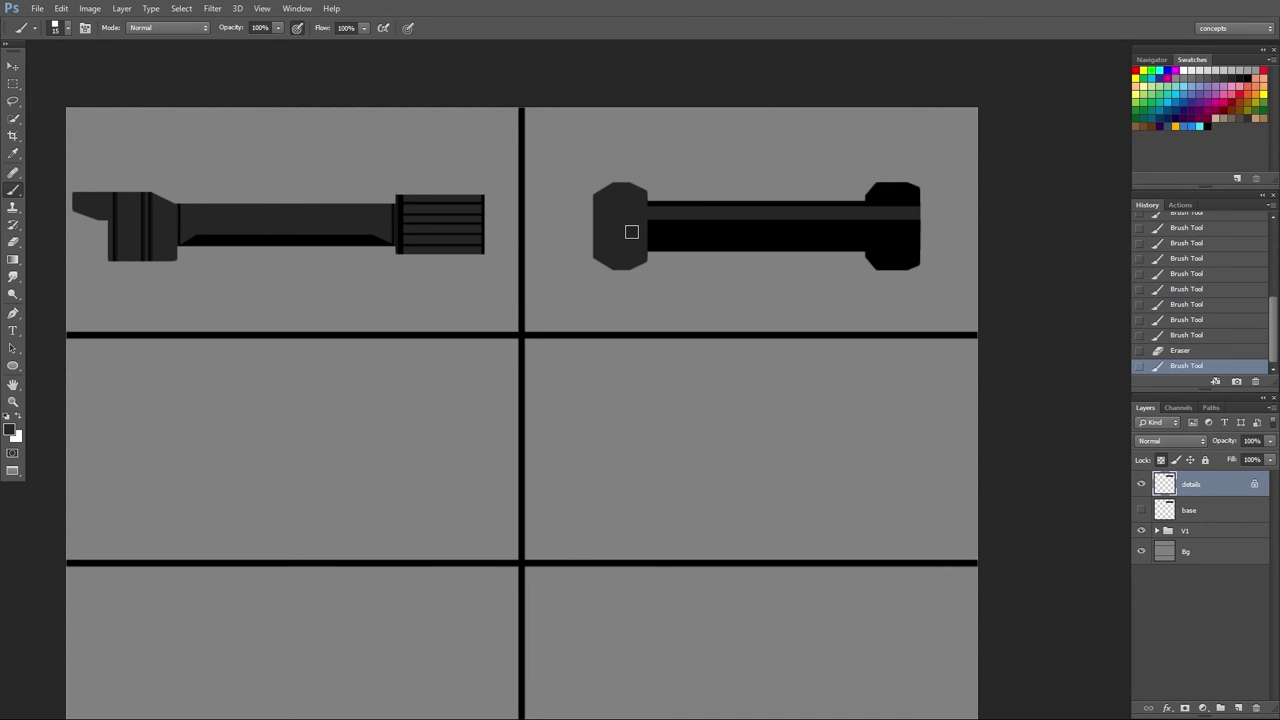
left_click_drag(639, 237, 969, 237)
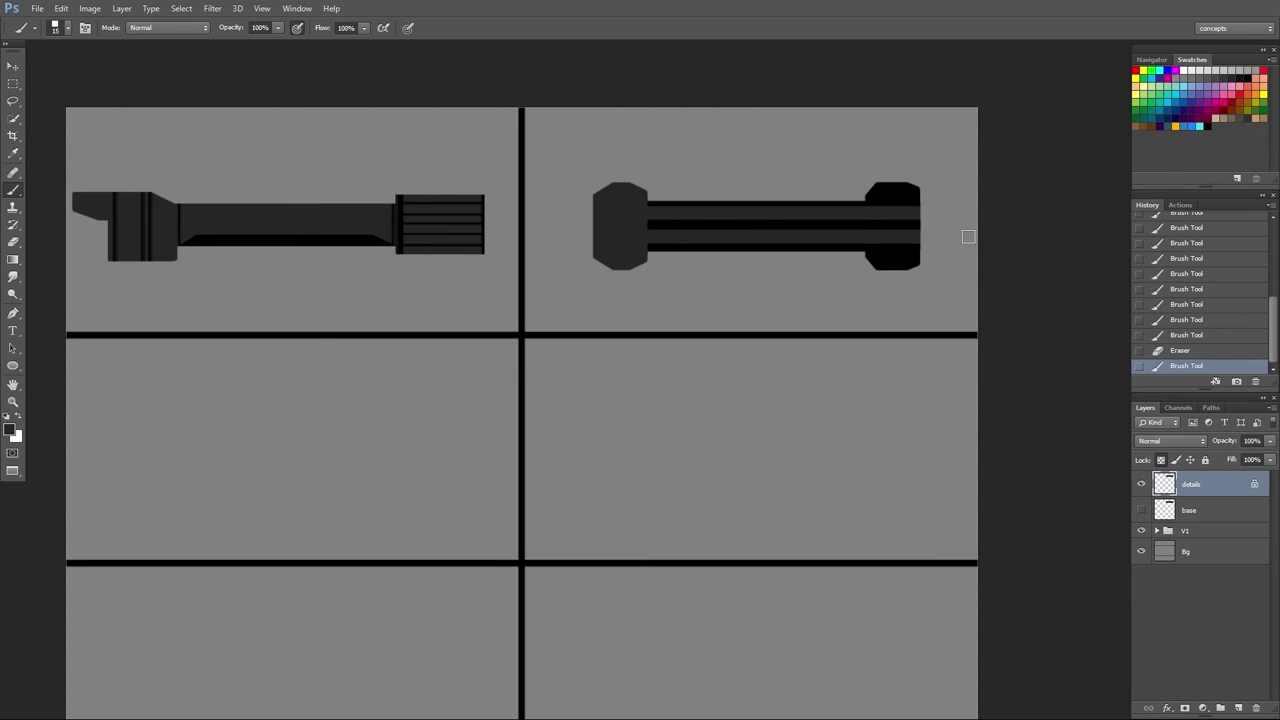
- Paint a dark gray vertical band across the body near the left end and fill the right end block with dark gray
left_click(692, 195, "shift")
key("ctrl+z")
left_click_drag(694, 190, 694, 252)
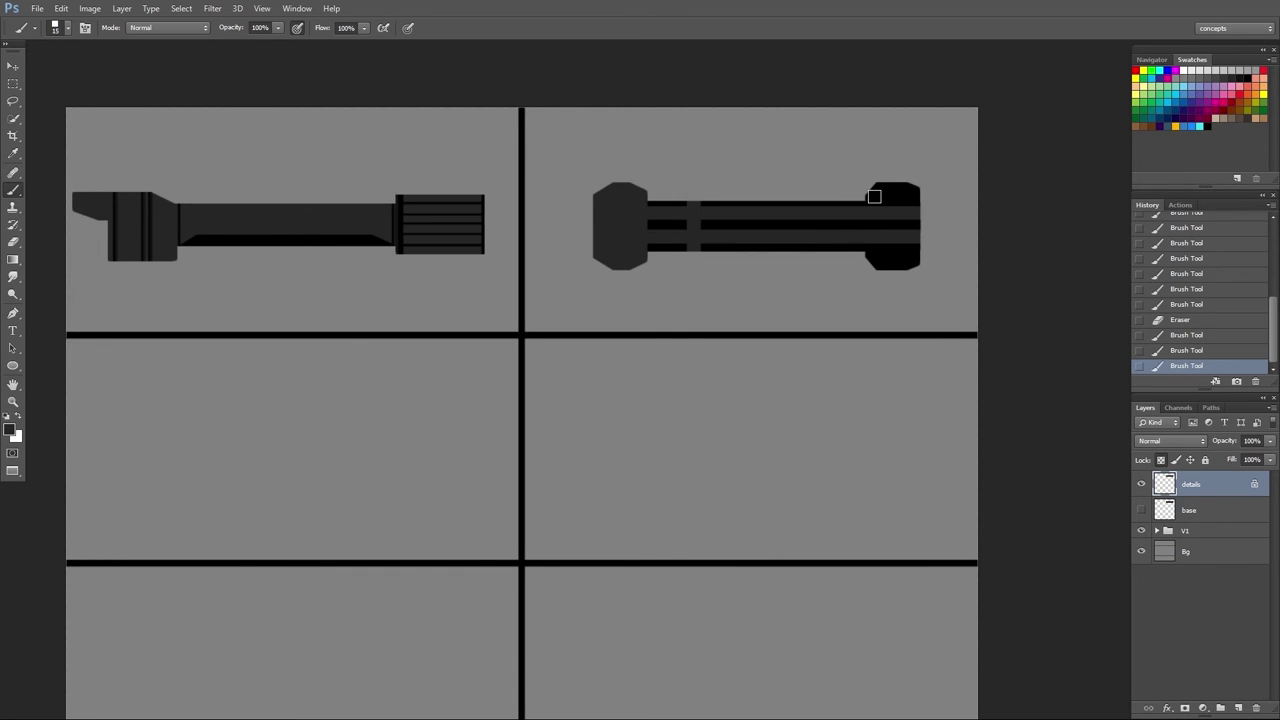
mouse_move(871, 195)
left_mouse_down()
mouse_move(872, 272)
mouse_move(874, 190)
mouse_move(883, 262)
mouse_move(903, 260)
left_mouse_up()
mouse_move(898, 178)
left_mouse_down()
mouse_move(904, 272)
mouse_move(909, 188)
mouse_move(918, 275)
left_mouse_up()
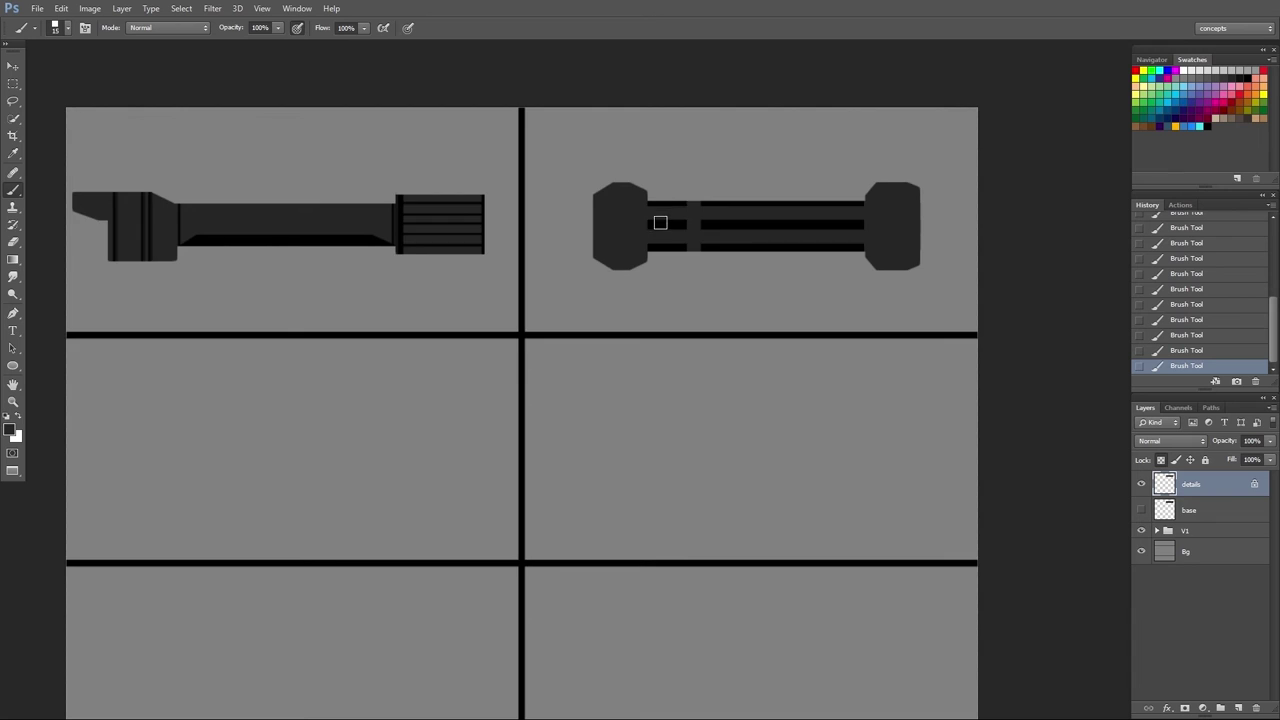
- Paint thin black vertical seams where the second hilt's body meets its two end blocks, using a 2 px brush
scroll(662, 238, "up", 2)
scroll(665, 255, "down", 2)
scroll(665, 255, "up", 1)
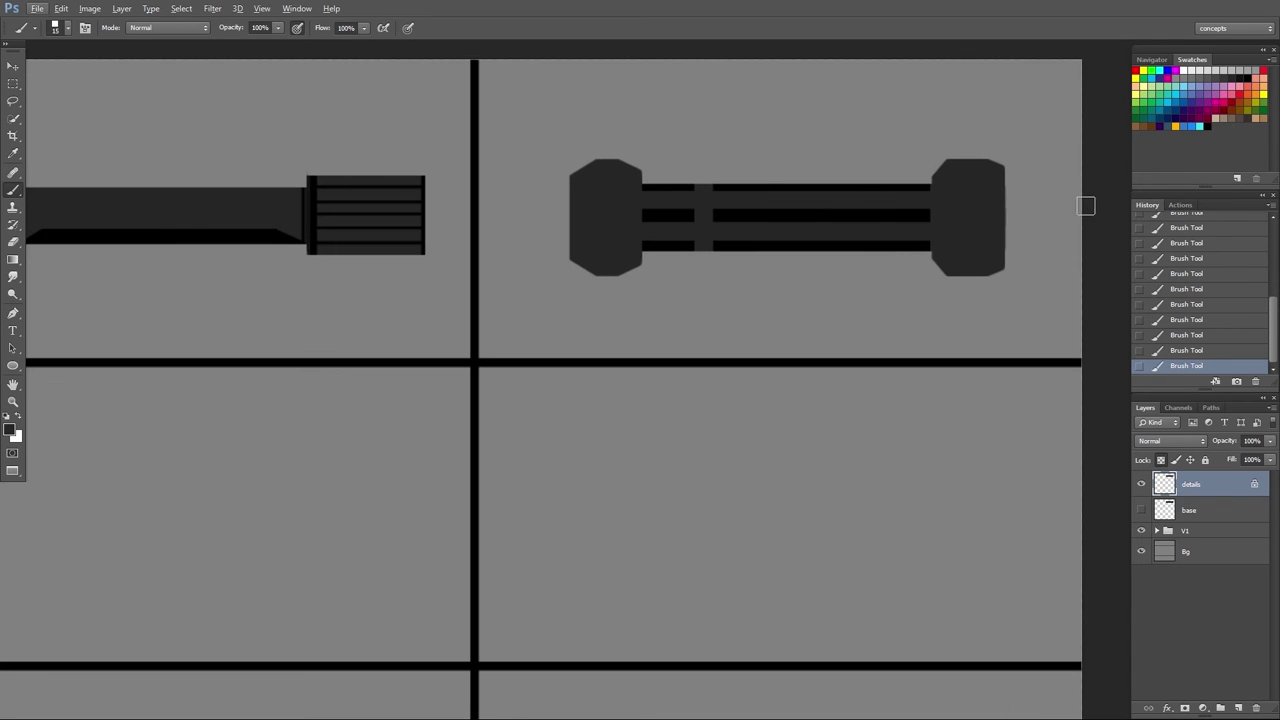
key("alt+i")
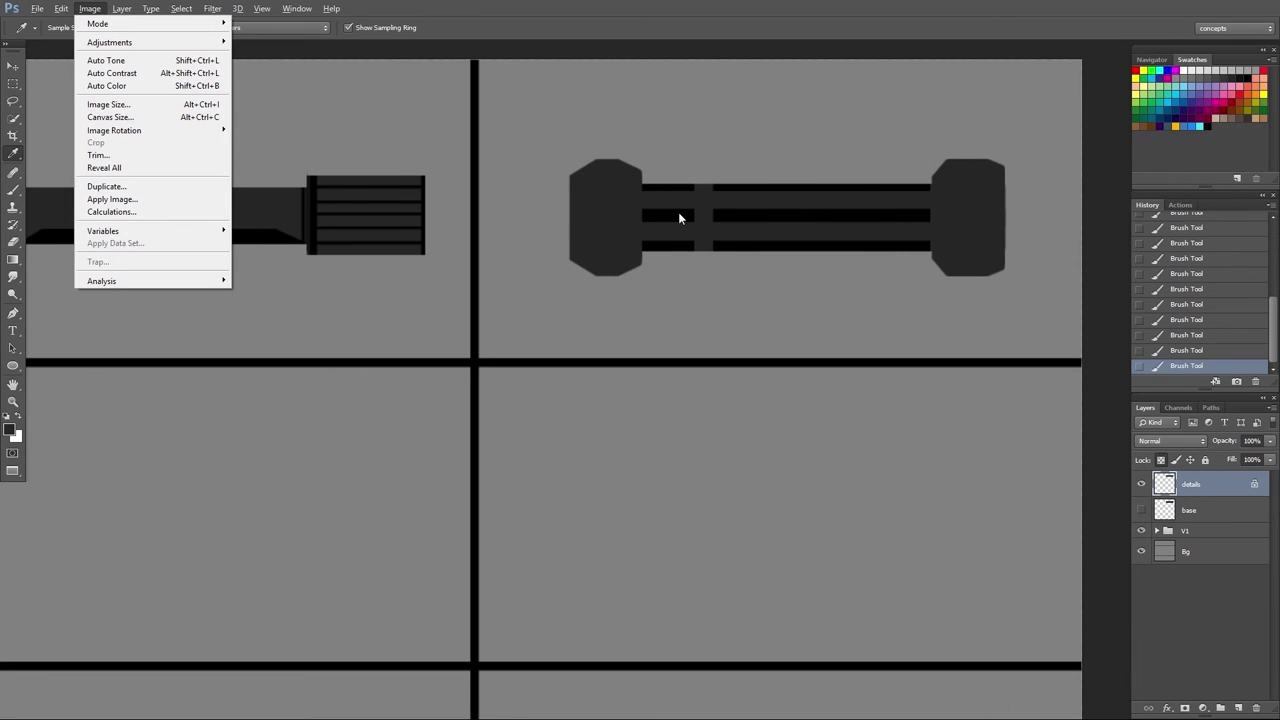
key("Escape")
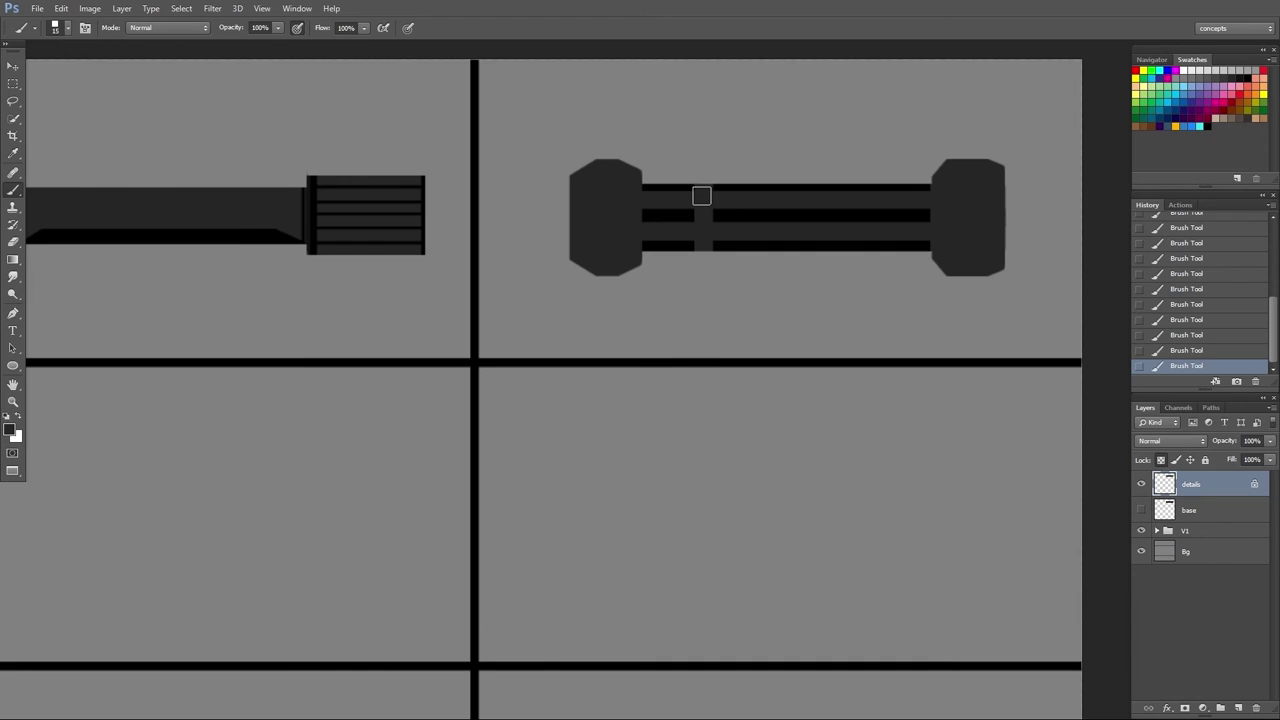
key("bracketleft")
key("bracketleft")
key("alt")
left_click_drag(640, 169, 641, 267)
left_click_drag(932, 173, 934, 240)
key("ctrl+z")
left_click_drag(933, 174, 937, 267)
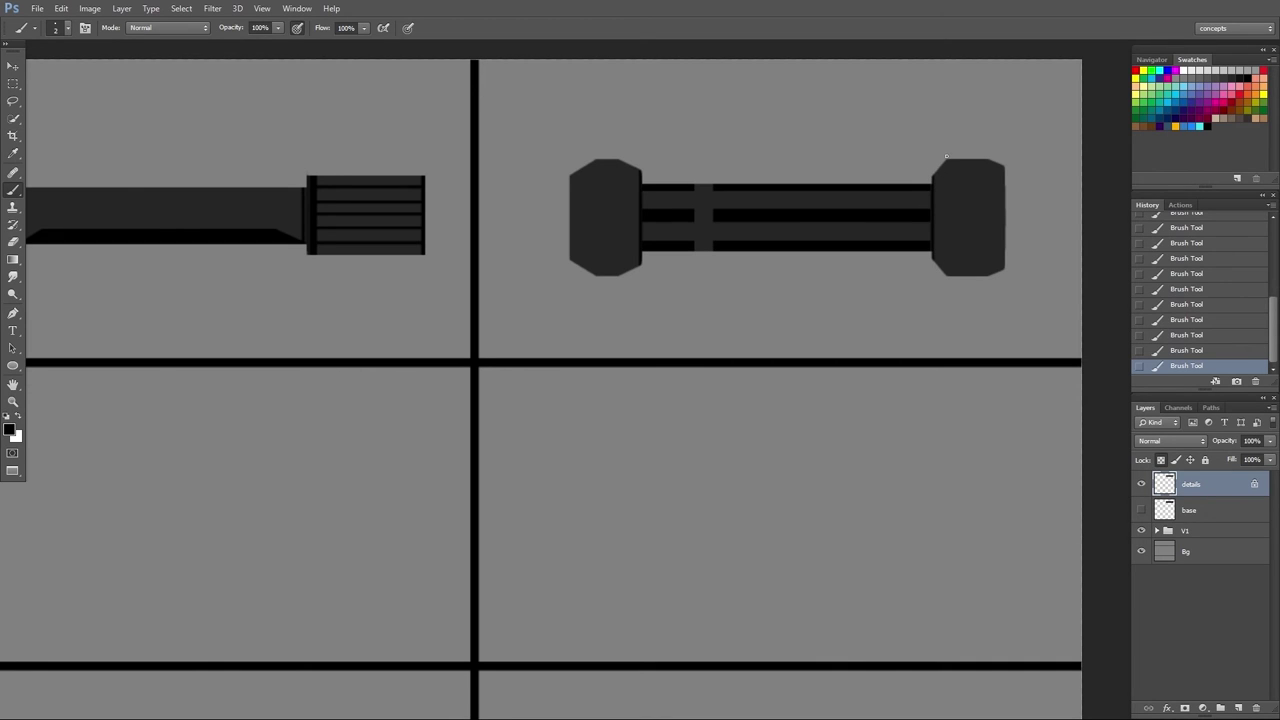
- Paint two thin black horizontal lines and a thicker central stripe across the second hilt's right end block
left_click_drag(948, 157, 953, 249)
key("ctrl+z")
left_click_drag(939, 177, 1005, 176)
left_click_drag(933, 258, 1005, 258)
left_click_drag(938, 214, 1078, 217)
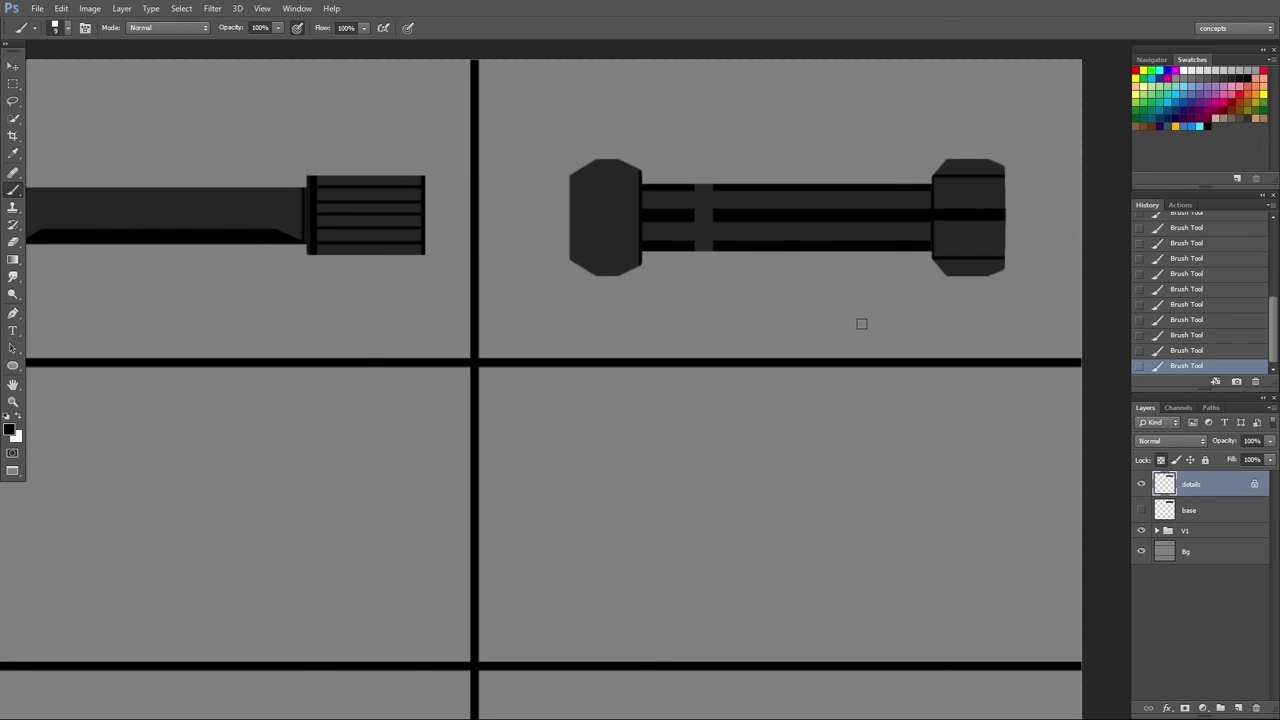
- Paint a black vertical band down the middle of the second hilt's left end block with a 15 px brush
key("z")
mouse_move(883, 314)
left_mouse_down()
mouse_move(824, 306)
mouse_move(857, 309)
left_mouse_up()
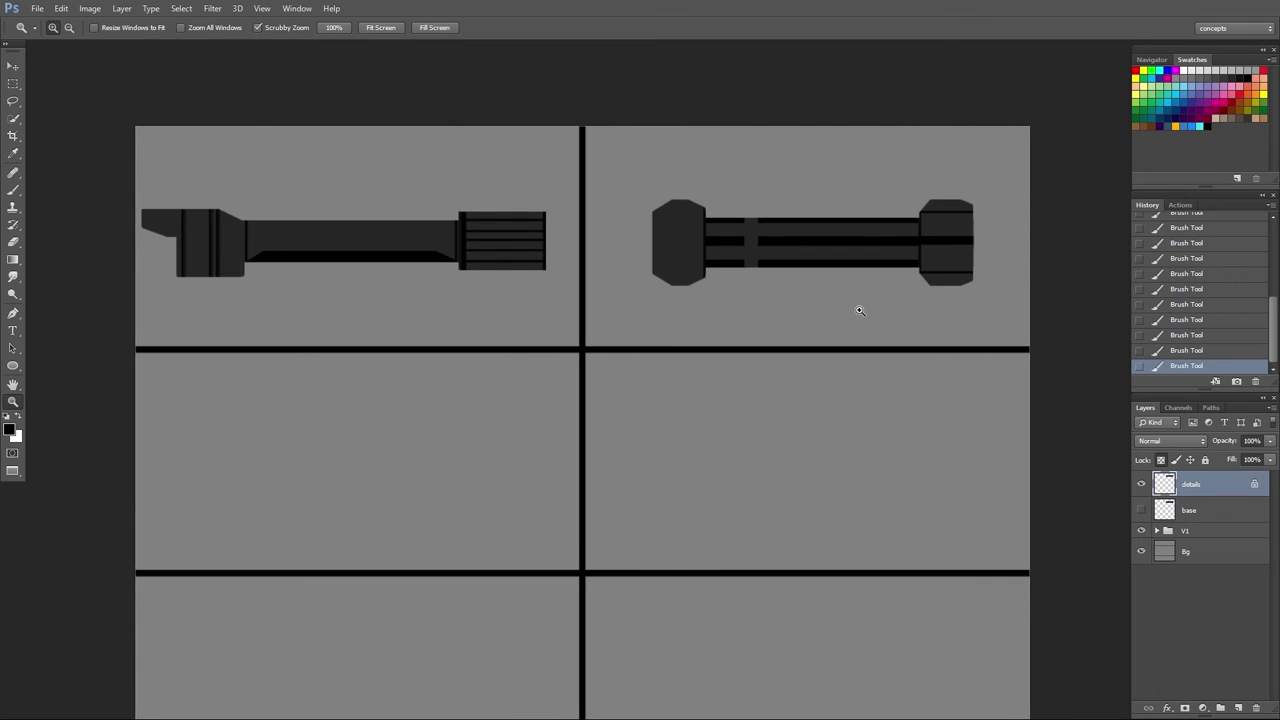
key("b")
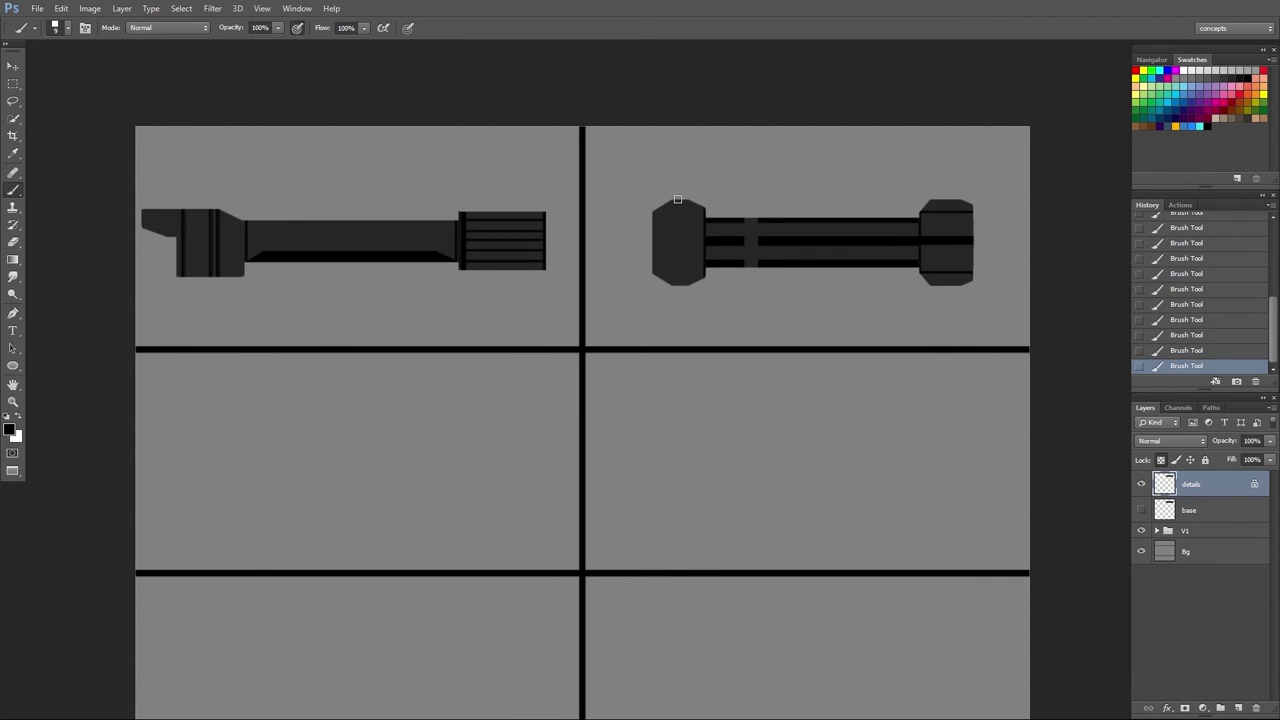
key("bracketright")
key("bracketright")
left_click_drag(679, 196, 677, 298)
key("bracketleft")
key("bracketright")
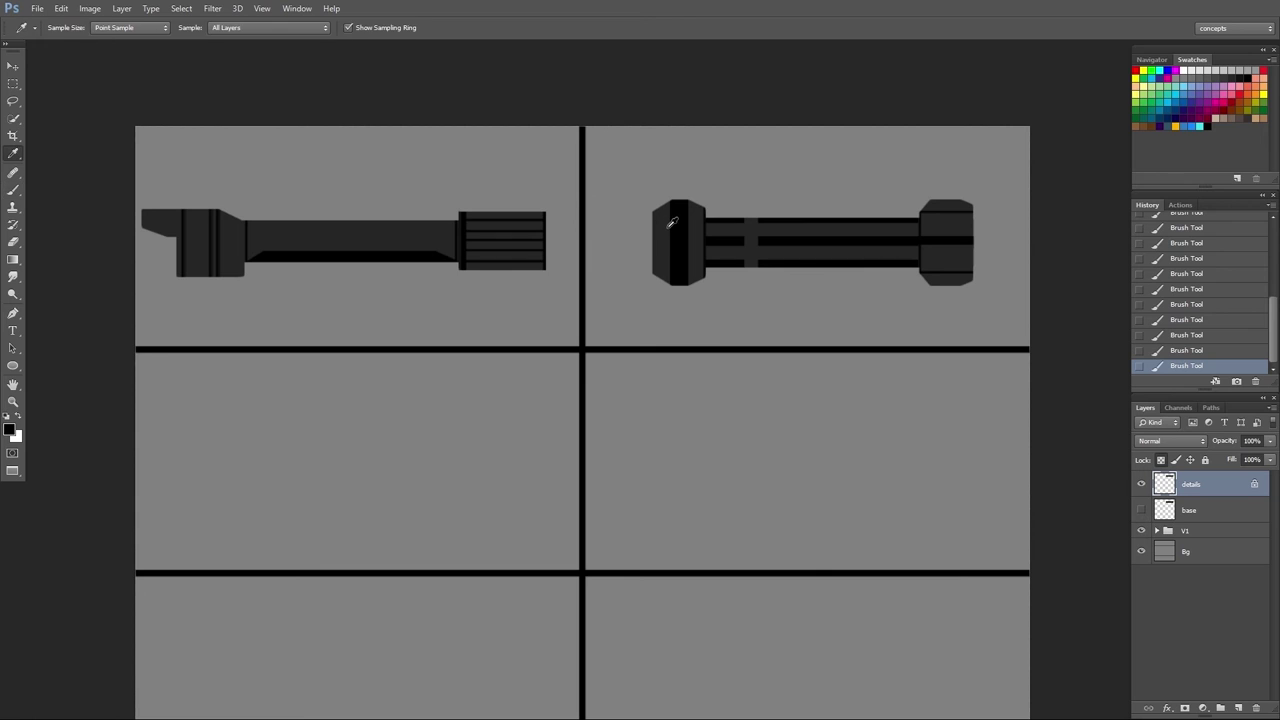
- Sample the dark gray and split the left end's black band into squares with three short 10 px horizontal strokes
left_click(666, 226, "alt")
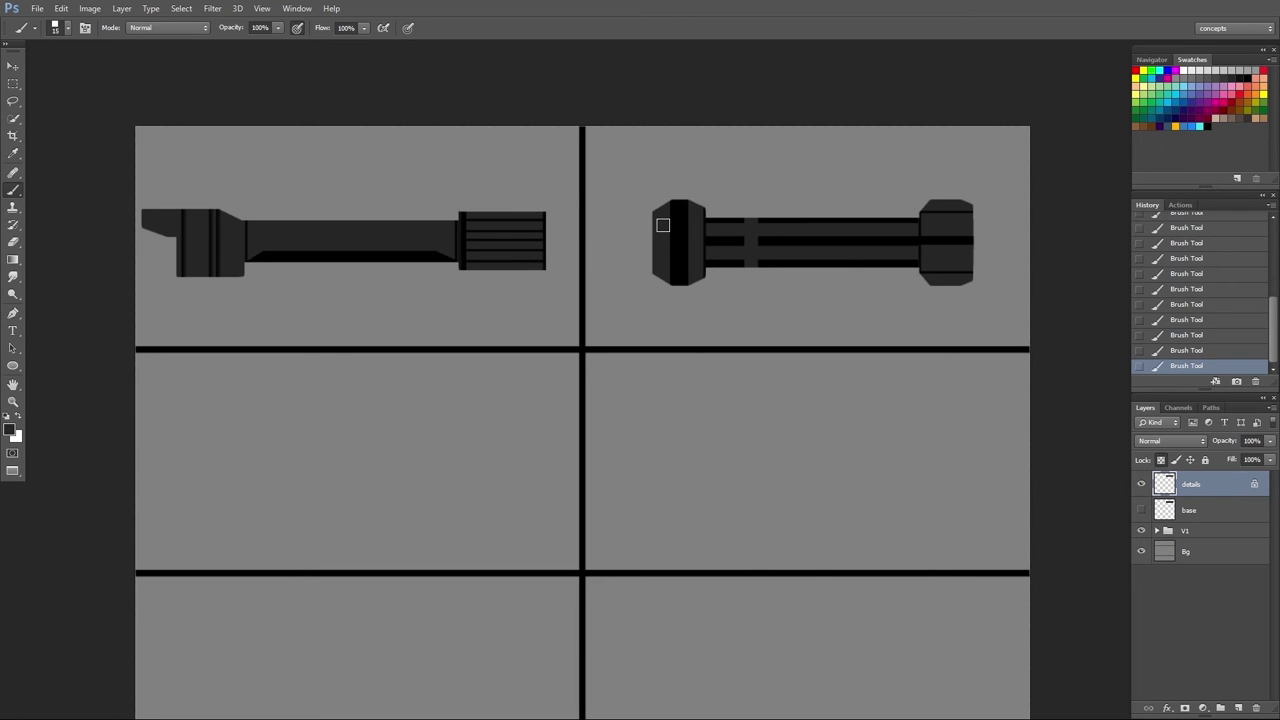
key("bracketleft")
left_click_drag(663, 218, 694, 220)
left_click_drag(660, 267, 694, 267)
left_click_drag(663, 241, 696, 245)
- Darken both edges of the narrow vertical band on the second hilt's body with a 3 px brush
scroll(733, 392, "down", 2)
scroll(731, 374, "up", 3)
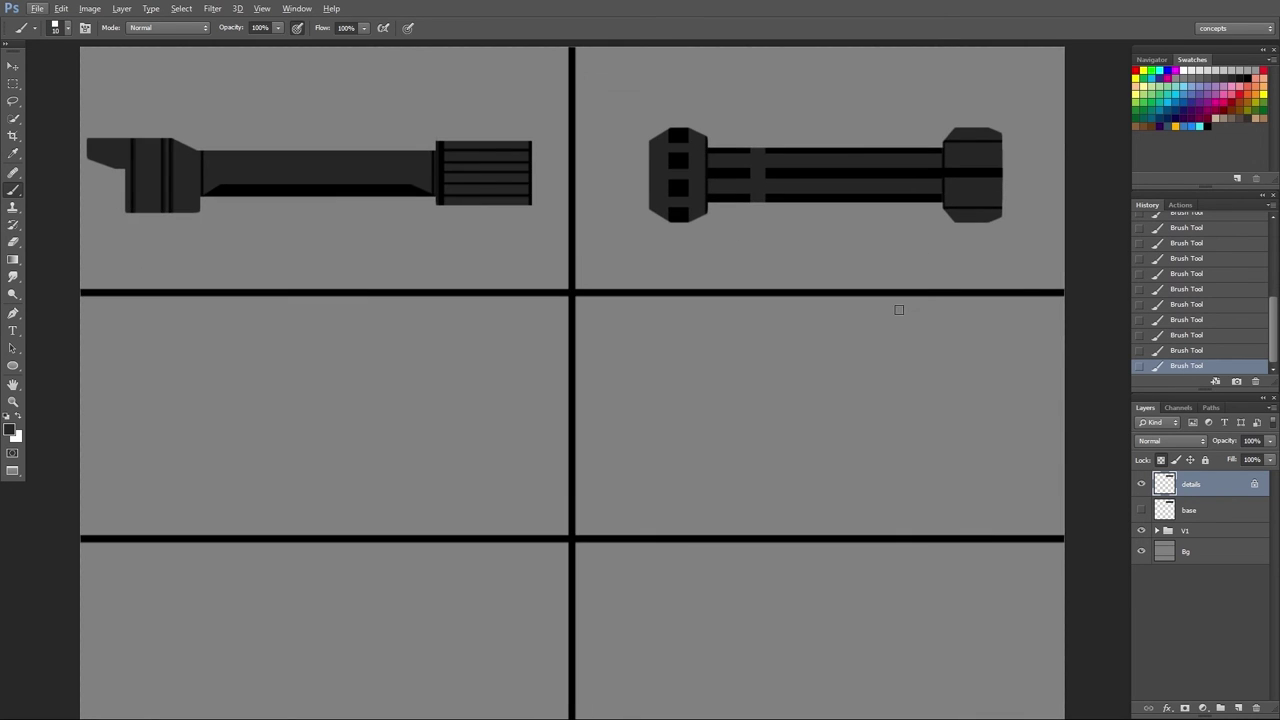
scroll(909, 209, "down", 1)
scroll(908, 213, "up", 2)
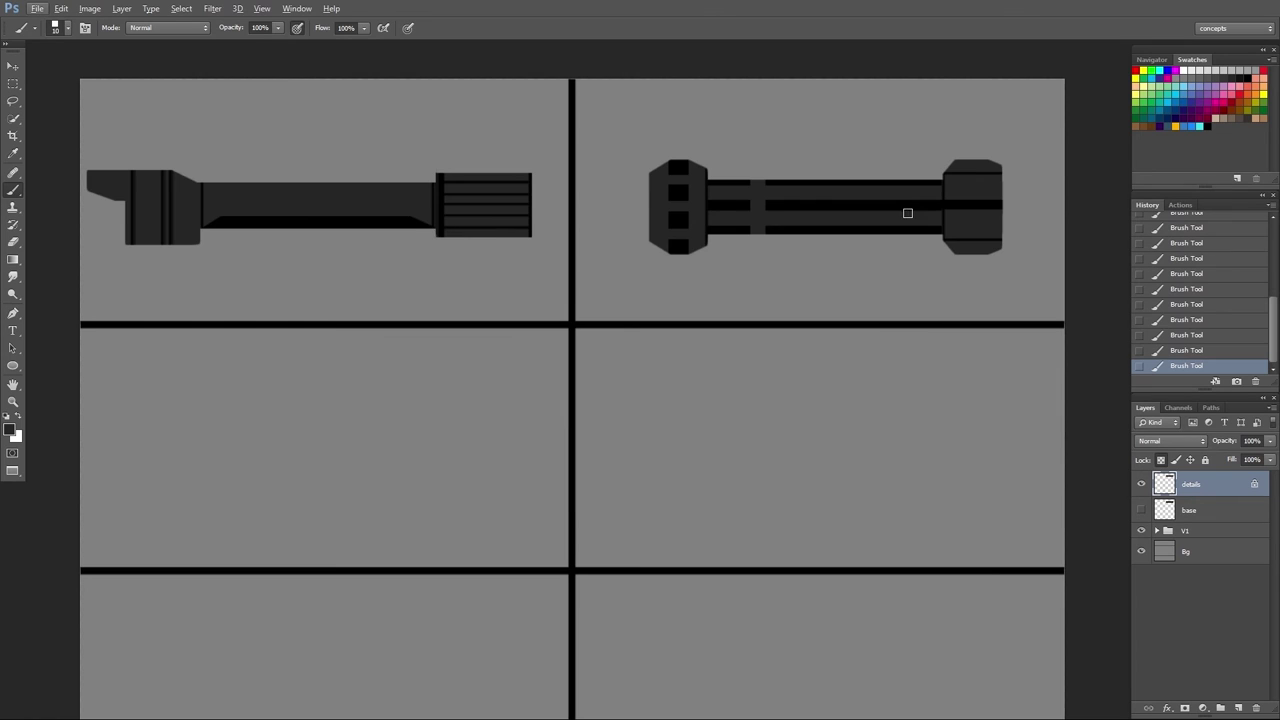
scroll(907, 213, "down", 2)
scroll(826, 236, "up", 1)
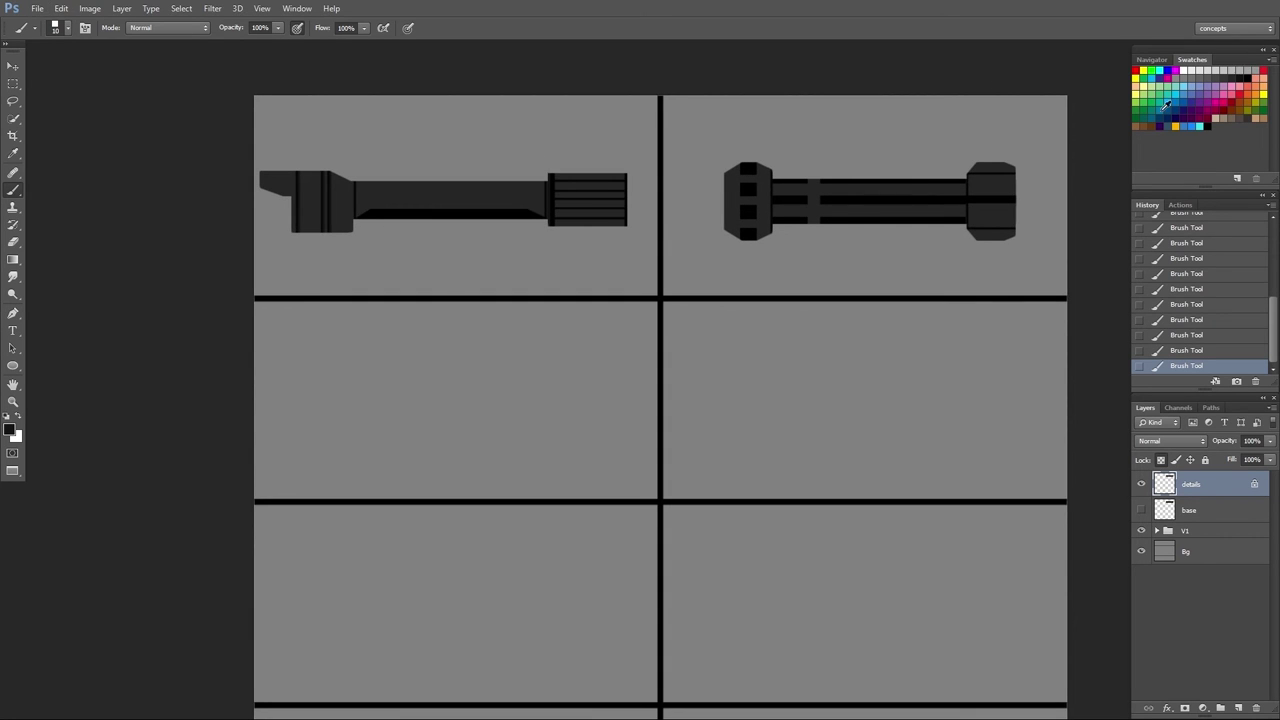
scroll(877, 163, "up", 2)
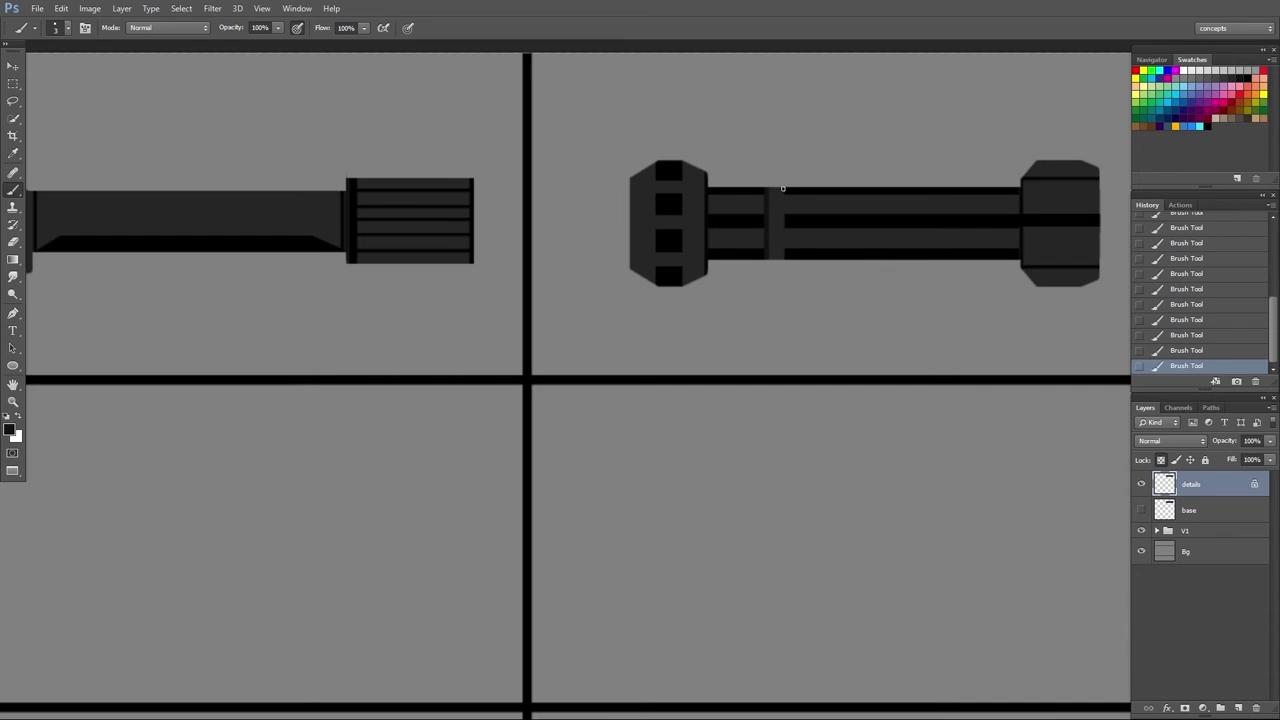
scroll(802, 297, "down", 2)
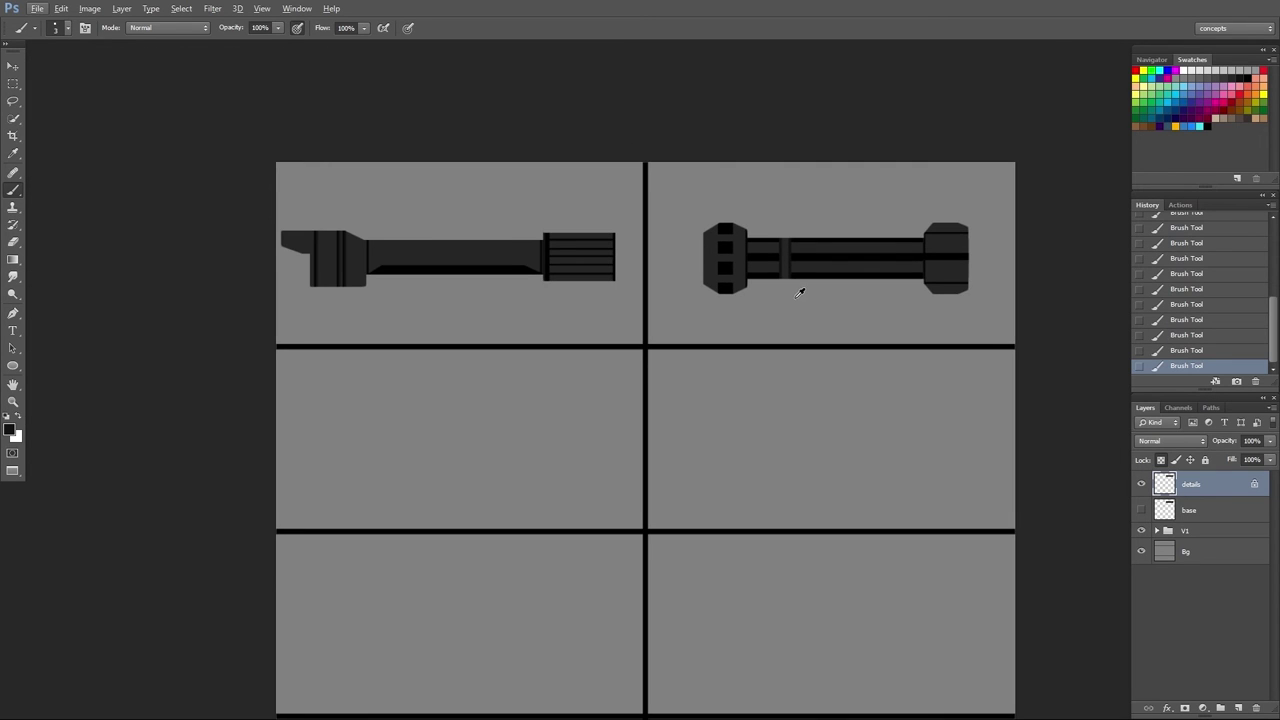
scroll(799, 293, "up", 4)
scroll(751, 263, "down", 5)
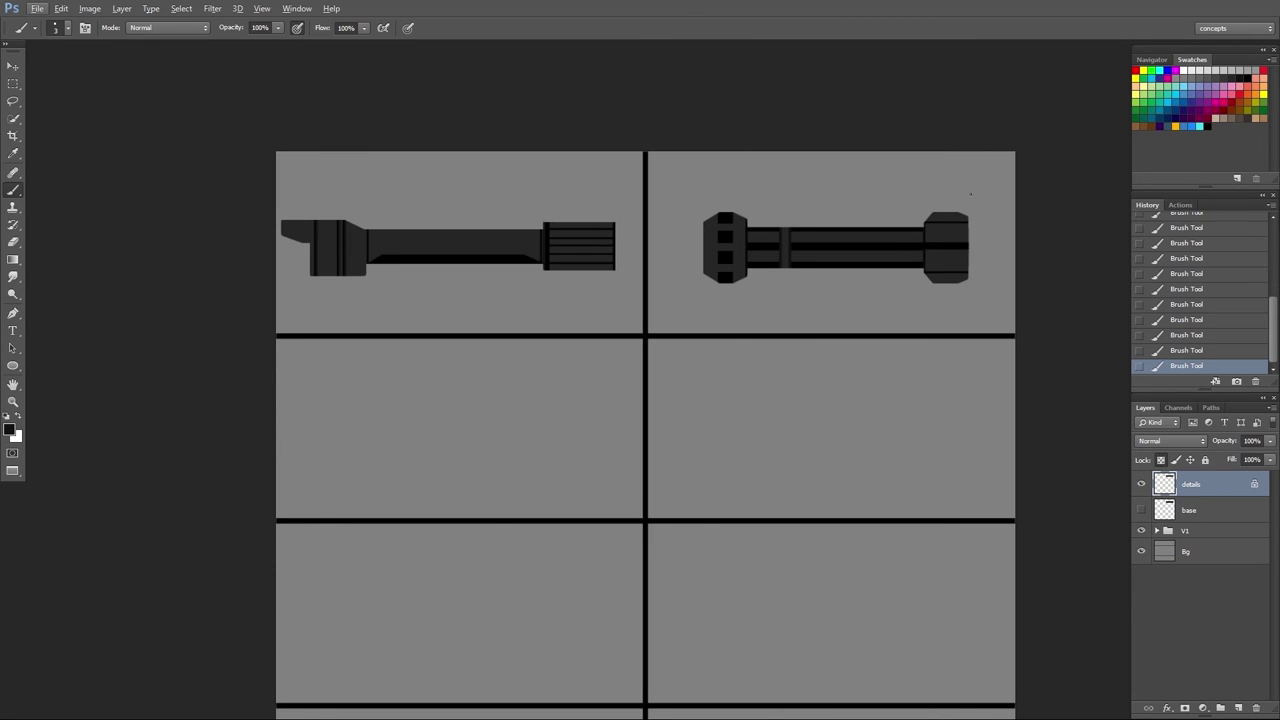
scroll(964, 185, "down", 2)
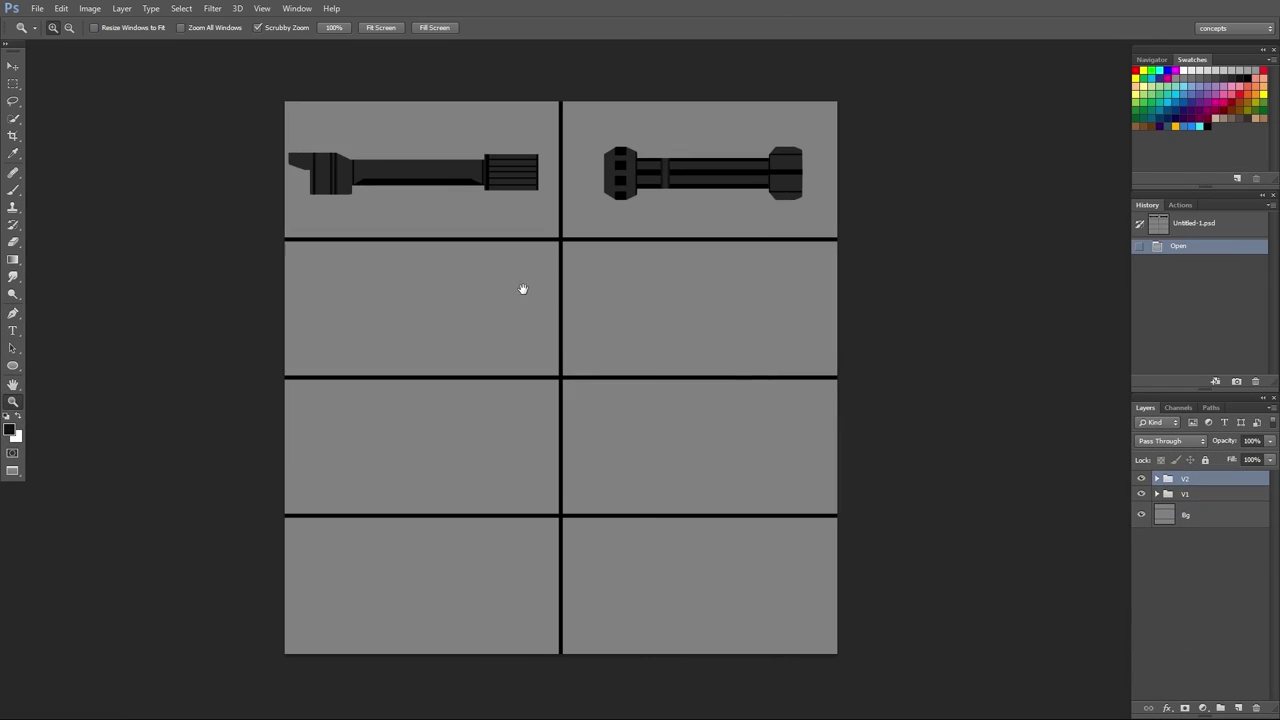
- Add a new layer and paint a thick black horizontal bar in the second row's left cell with a 45 px brush
key("ctrl+shift+alt+n")
key("b")
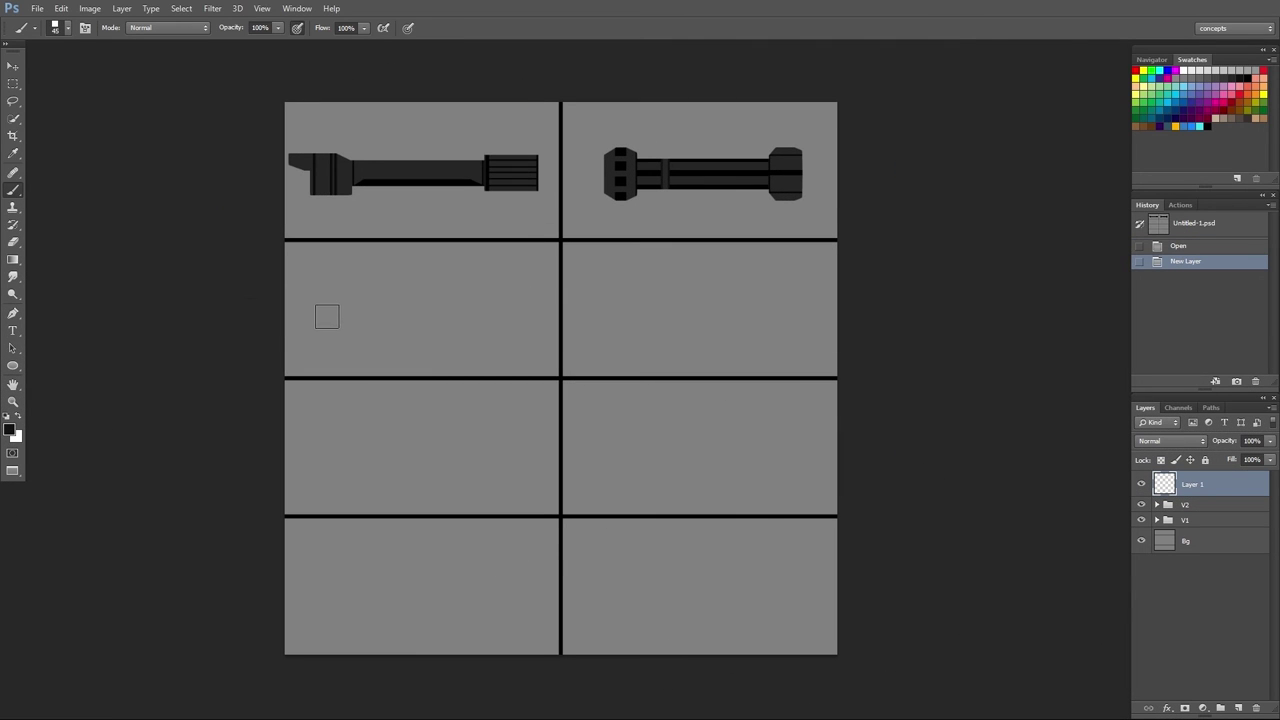
left_click_drag(328, 322, 492, 322)
scroll(429, 323, "up", 4)
left_click_drag(411, 354, 501, 346)
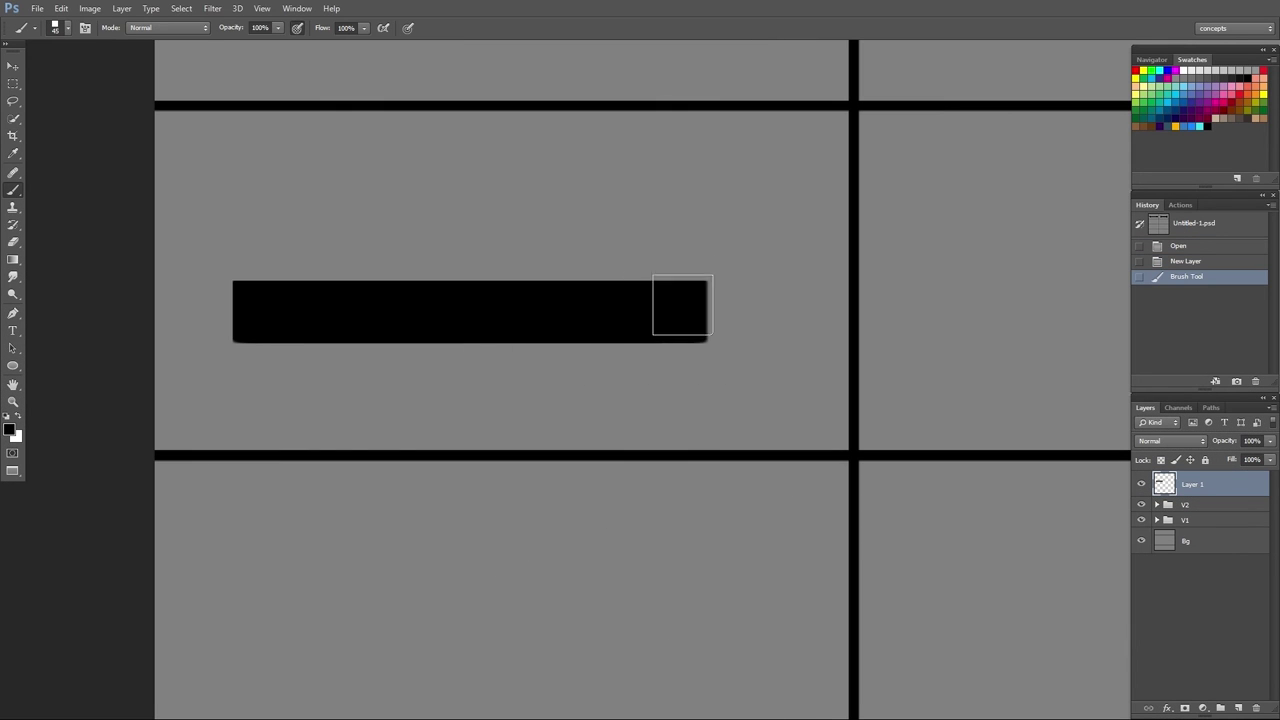
mouse_move(677, 310)
left_mouse_down()
mouse_move(677, 340)
mouse_move(677, 310)
mouse_move(654, 294)
mouse_move(247, 302)
left_mouse_up()
- Using a 15 px brush, add a block and tapered tip at the bar's right end, and extend its left end with a small lower tab
key("bracketleft")
key("bracketleft")
key("bracketleft")
key("bracketleft")
left_click(687, 315)
mouse_move(236, 346)
left_mouse_down()
mouse_move(237, 289)
mouse_move(229, 330)
mouse_move(183, 331)
left_mouse_up()
mouse_move(183, 331)
left_mouse_down()
mouse_move(183, 291)
mouse_move(250, 286)
mouse_move(205, 312)
left_mouse_up()
left_click_drag(215, 305, 217, 323)
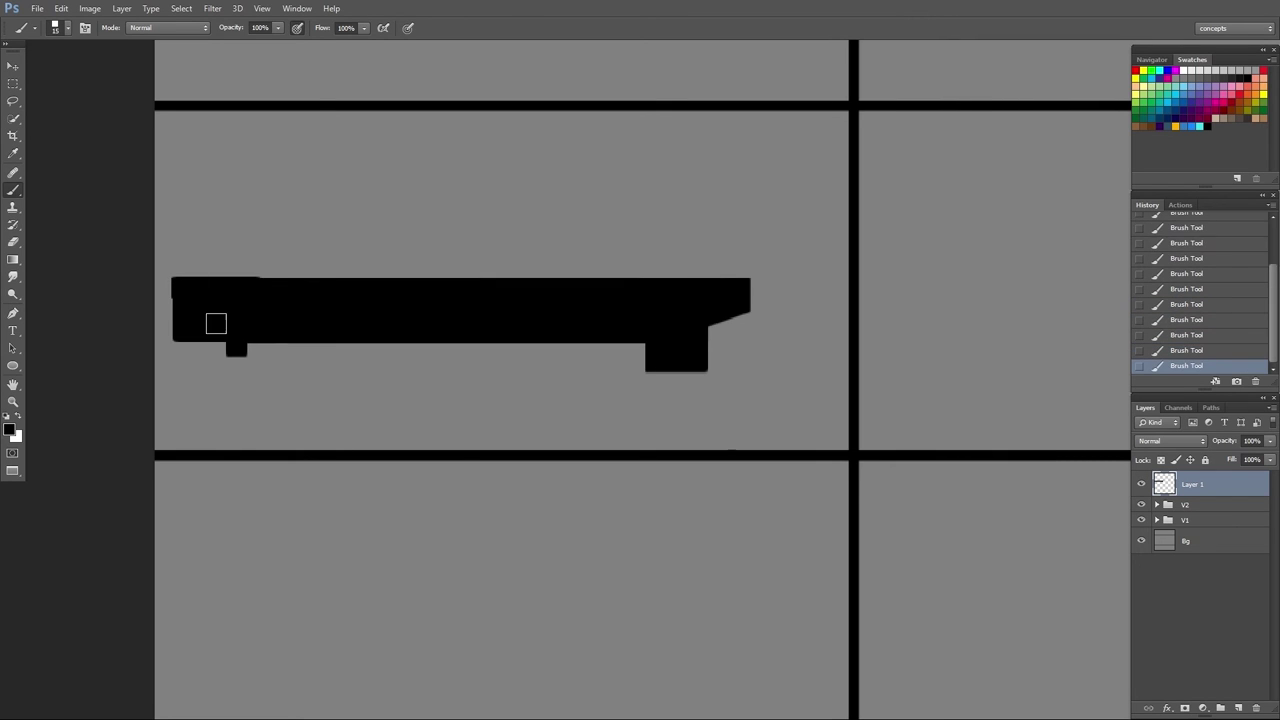
- Erase the uneven upper and left edges of the half silhouette and shift it right within its cell
key("e")
left_click_drag(757, 263, 144, 264)
left_click_drag(160, 351, 160, 280)
key("v")
mouse_move(547, 337)
left_mouse_down()
mouse_move(592, 330)
mouse_move(523, 291)
left_mouse_up()
- Try completing the silhouette with a vertically flipped copy of the layer, and delete the copy
key("ctrl+j")
left_click(61, 8)
mouse_move(160, 269)
left_click(268, 428)
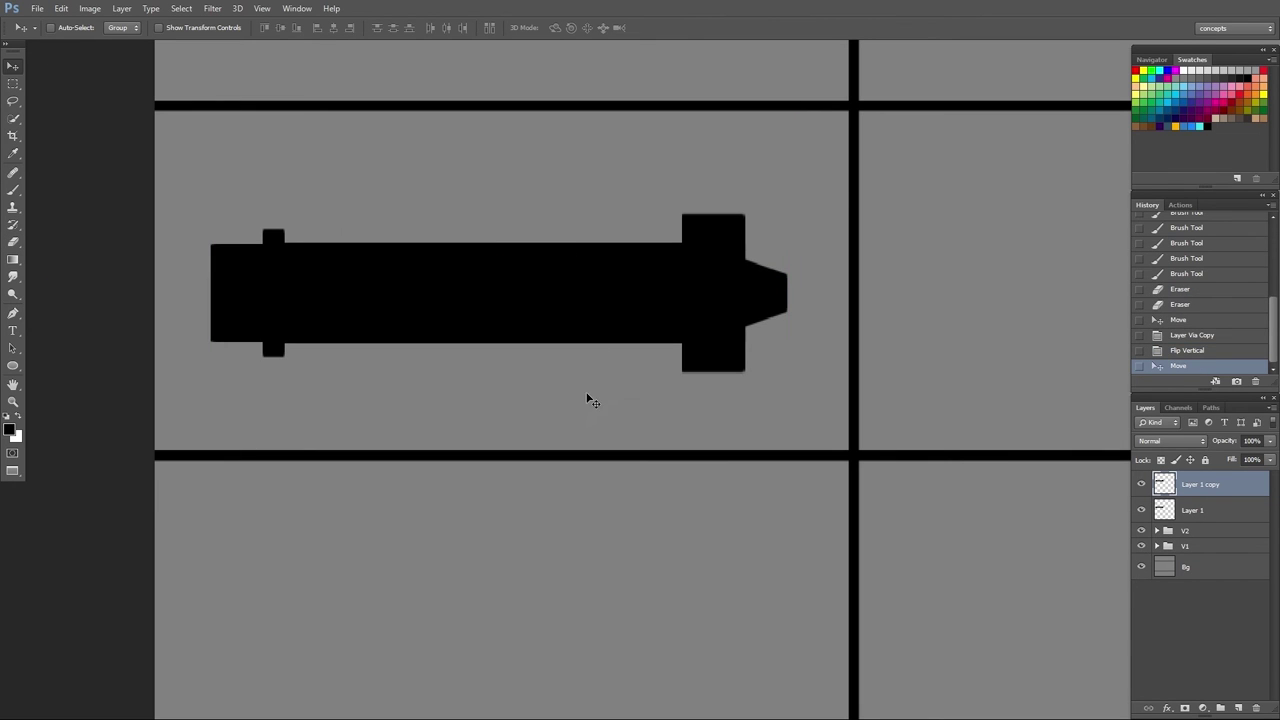
key("Delete")
- Trim the right block's lower edge and complete the silhouette with a vertically flipped layer copy moved above the original
key("e")
left_click_drag(731, 371, 667, 371)
key("v")
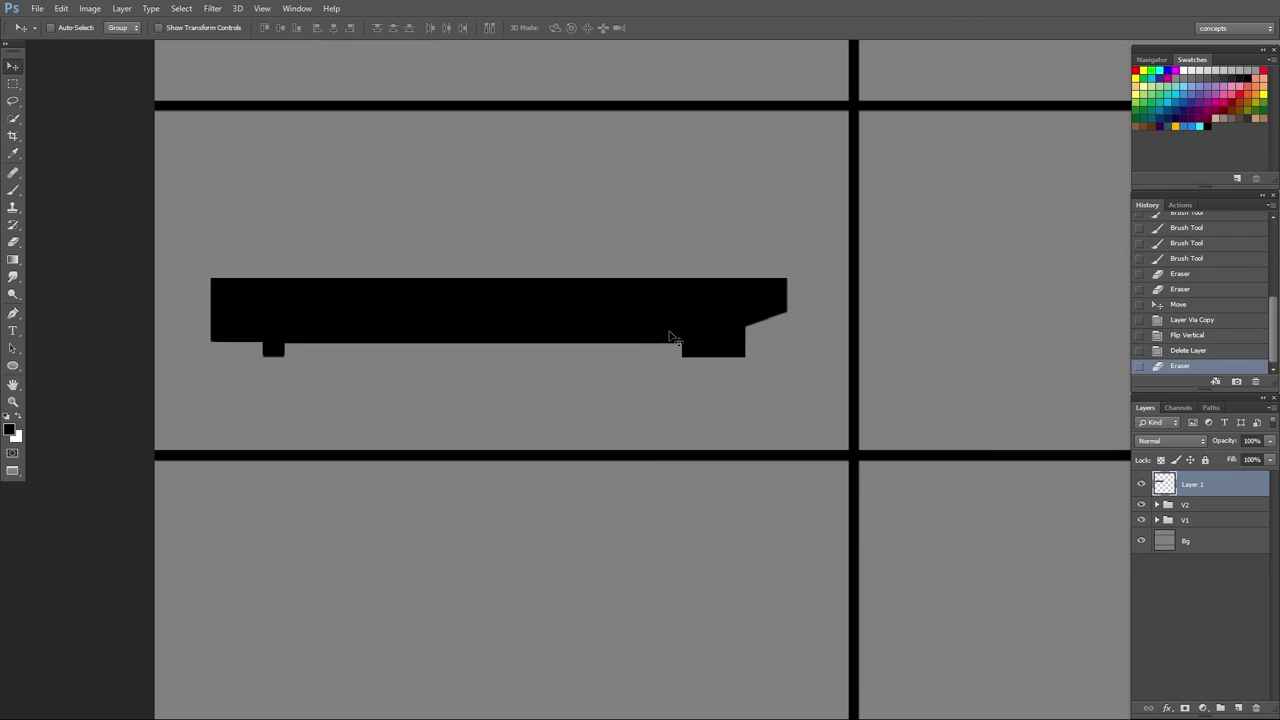
key("ctrl+j")
left_click(86, 9)
mouse_move(61, 8)
mouse_move(160, 269)
left_click(300, 428)
mouse_move(594, 352)
left_mouse_down()
mouse_move(594, 297)
mouse_move(594, 308)
left_mouse_up()
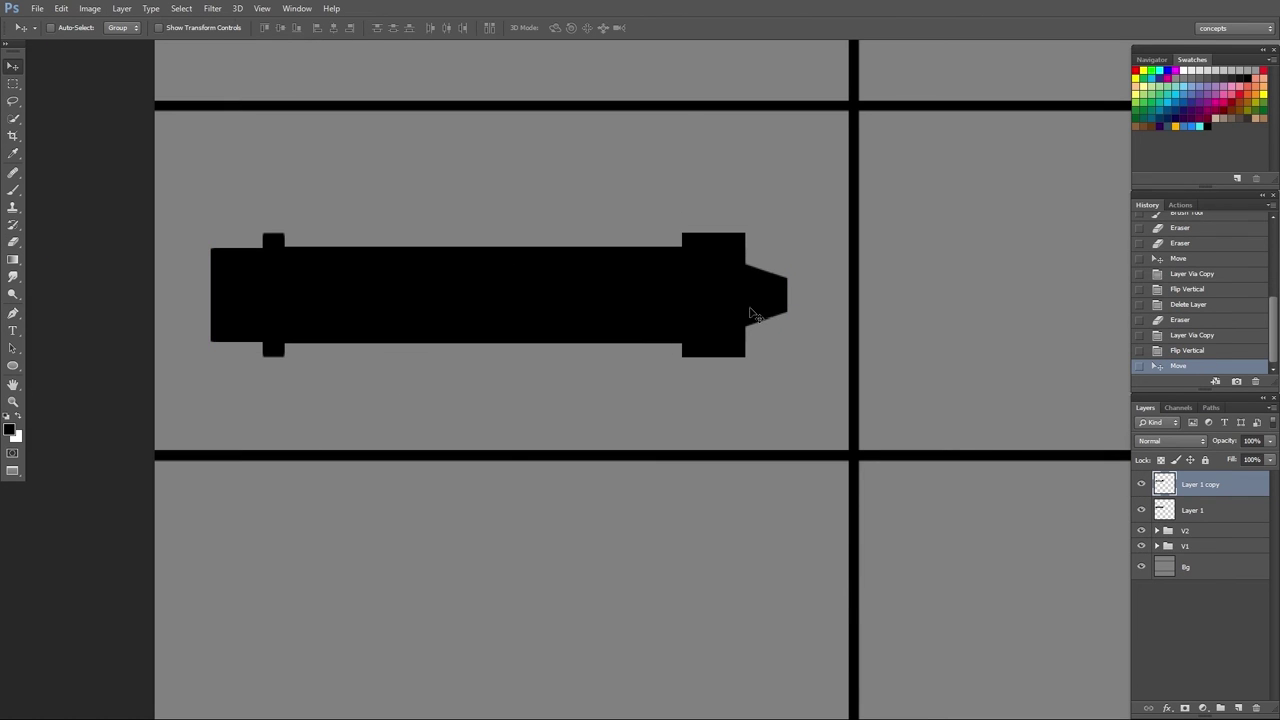
- Clean up the edge of the lower left tab with the eraser and merge the flipped copy into the original layer
key("b")
mouse_move(262, 347)
left_mouse_down()
mouse_move(262, 241)
mouse_move(300, 393)
left_mouse_up()
key("ctrl+z")
key("e")
left_click_drag(220, 371, 300, 370)
key("ctrl+e")
- Erase the remaining rough edge of the merged silhouette and reposition it within its cell
scroll(454, 309, "down", 4)
scroll(450, 309, "up", 3)
left_click_drag(400, 320, 367, 316)
key("v")
left_click_drag(367, 316, 398, 315)
left_click_drag(398, 315, 402, 314)
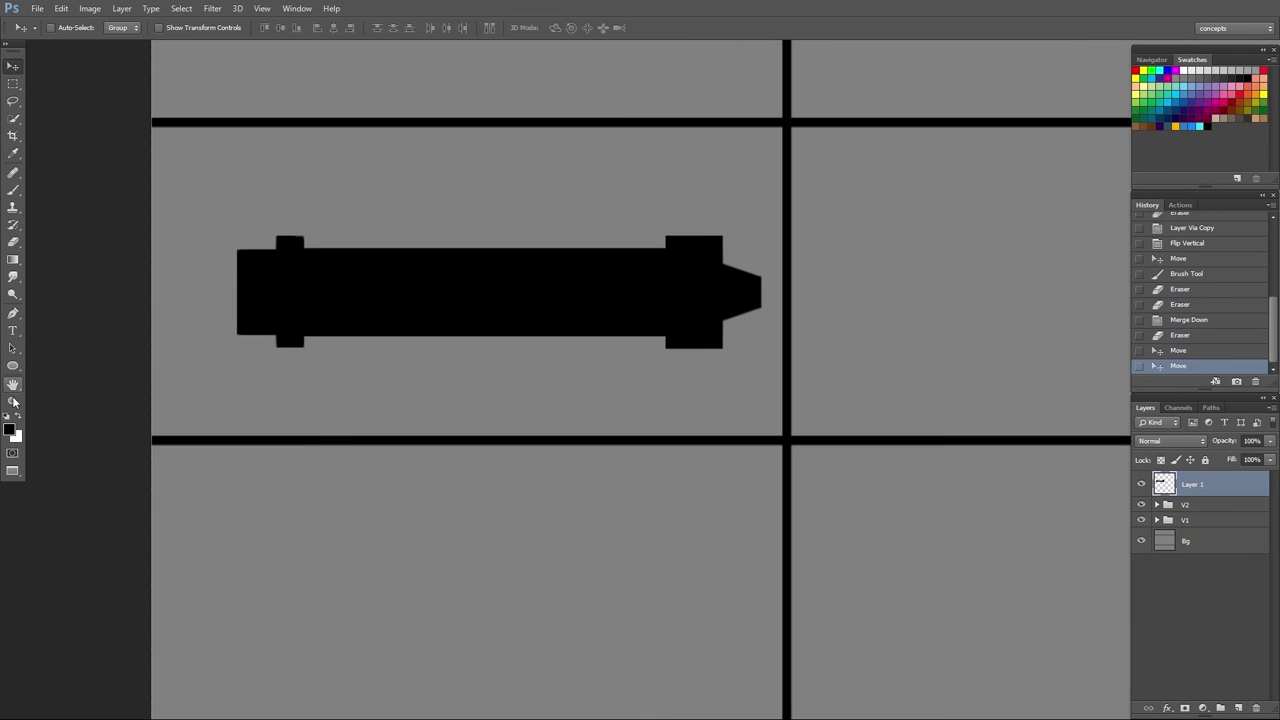
- Paint a stepped black emitter extending from the silhouette's upper left end and erase its outer edges straight
key("b")
mouse_move(268, 258)
left_mouse_down()
mouse_move(184, 259)
mouse_move(206, 281)
left_mouse_up()
mouse_move(208, 282)
left_mouse_down()
mouse_move(227, 292)
mouse_move(238, 276)
mouse_move(152, 256)
left_mouse_up()
key("ctrl+z")
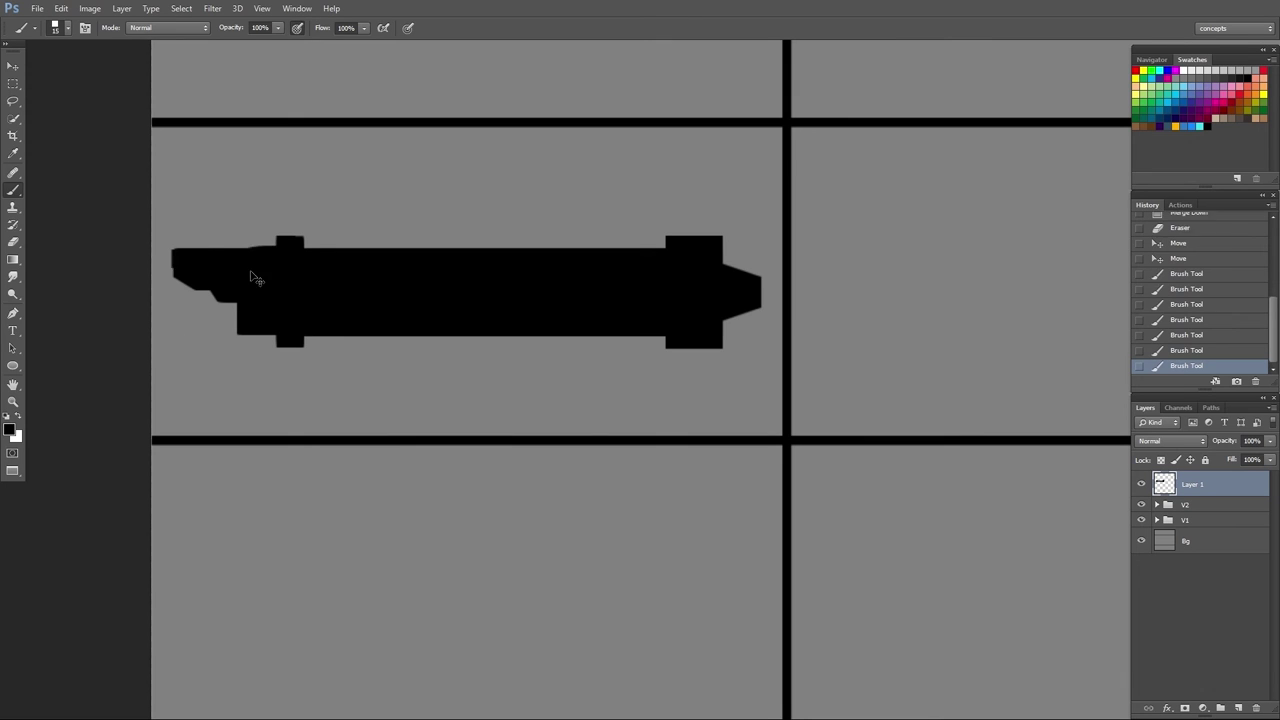
mouse_move(262, 256)
left_mouse_down()
mouse_move(183, 264)
mouse_move(167, 282)
left_mouse_up()
key("e")
key("b")
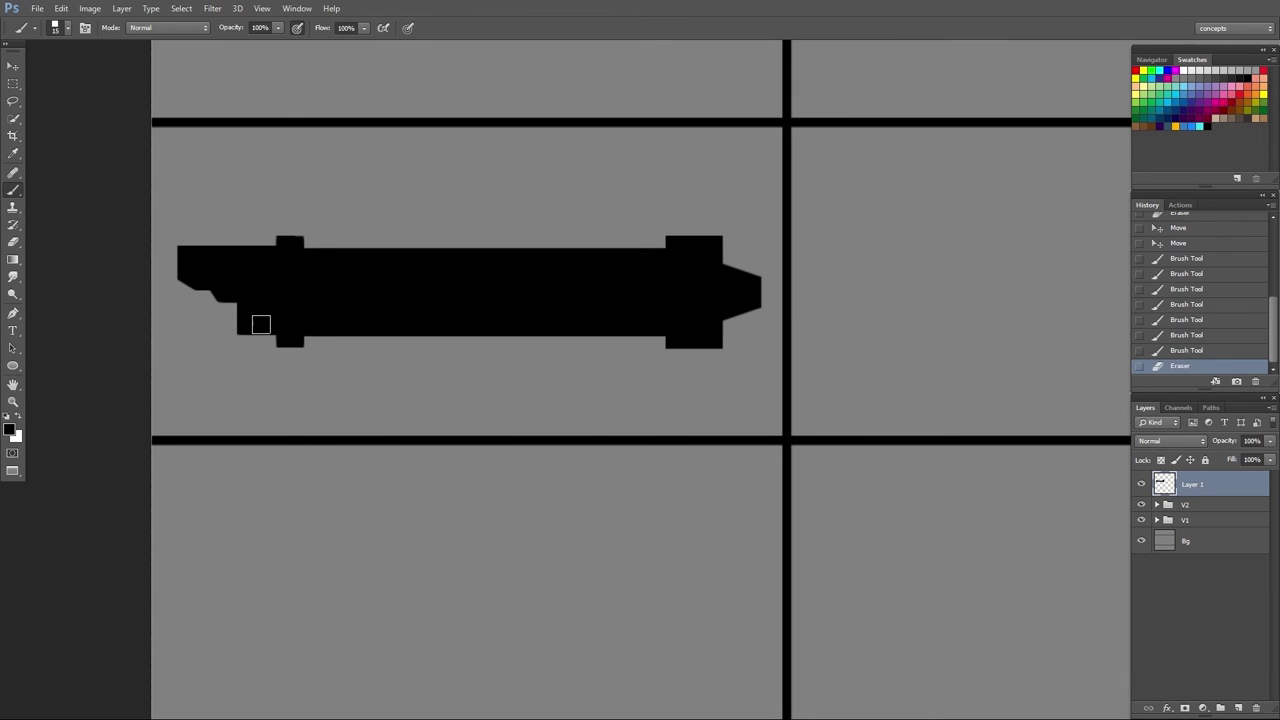
left_click(261, 324)
- Move the silhouette up in its cell and paint a 15 px black guard that drops from the left end and runs beneath the hilt
key("v")
left_click_drag(400, 305, 395, 234)
key("b")
left_click(256, 253)
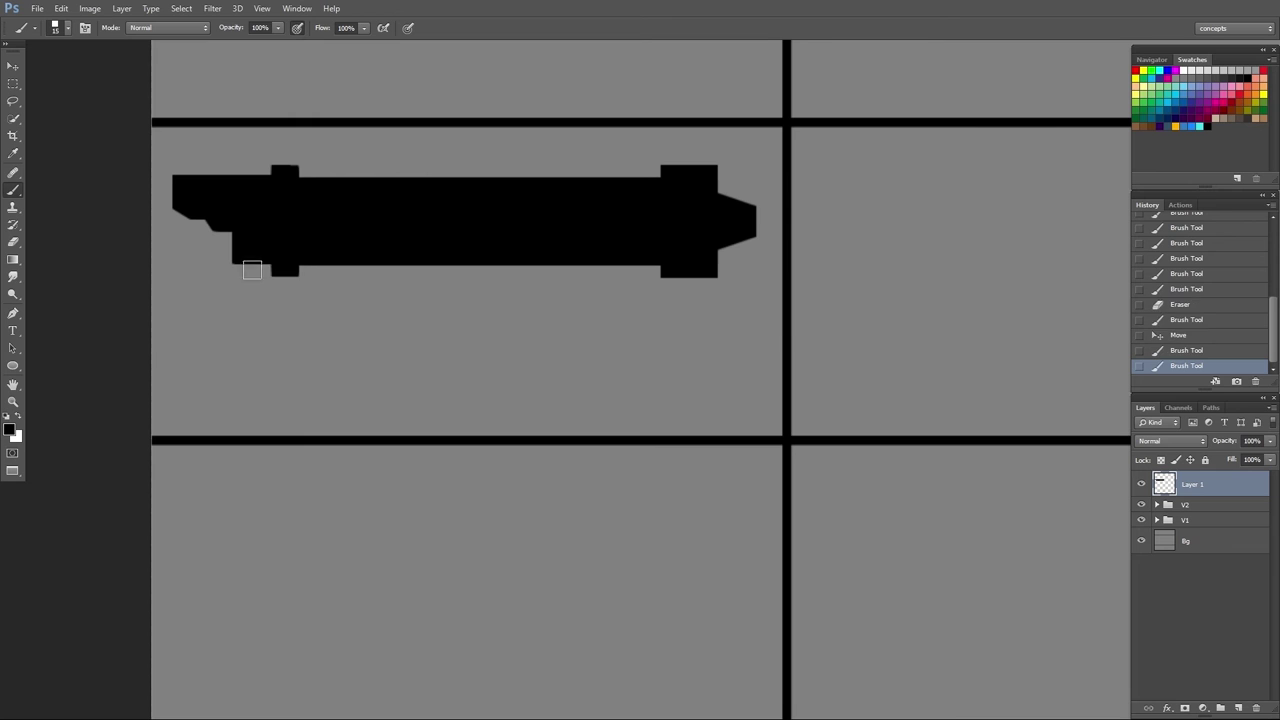
mouse_move(256, 258)
left_mouse_down()
mouse_move(254, 316)
mouse_move(302, 354)
mouse_move(636, 353)
left_mouse_up()
- Try a short stepped tip at the right end of the guard bar and undo it
left_click(659, 363, "shift")
left_click(671, 363, "shift")
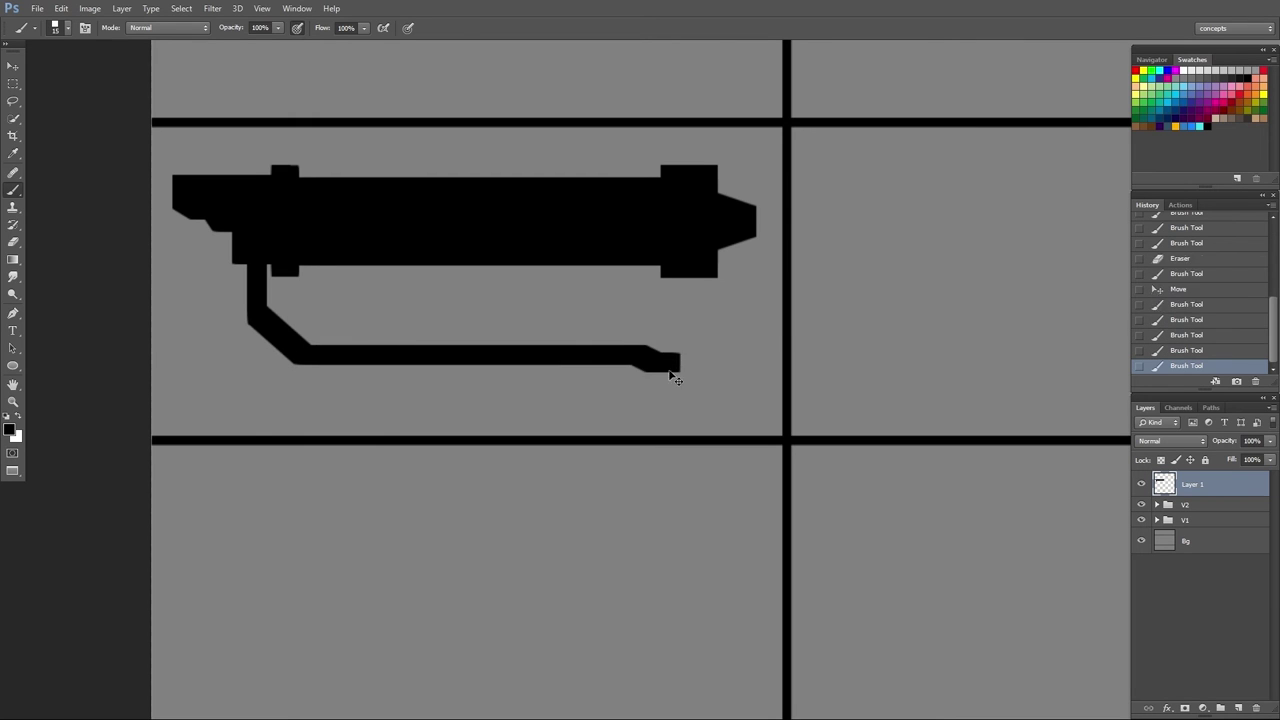
key("ctrl+alt+z")
key("ctrl+alt+z")
- Paint a diagonal downward tip at the guard's right end and go over its long horizontal section with straight strokes
left_click(636, 354)
left_click(667, 382, "shift")
left_click(635, 356)
left_click(567, 357, "shift")
left_click(302, 357, "shift")
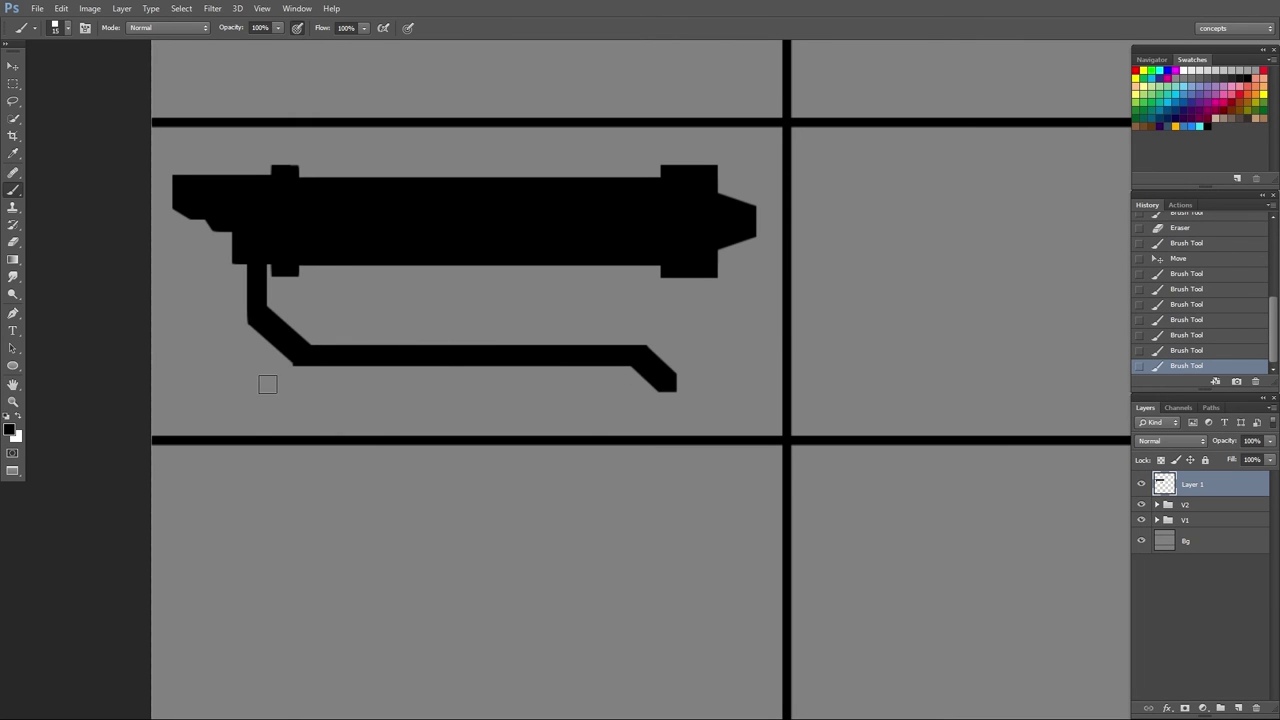
- Erase the rough edges around the guard's lower left bend with a smaller eraser
key("e")
left_click_drag(268, 384, 286, 389)
key("bracketleft")
key("bracketleft")
key("bracketleft")
key("bracketleft")
key("bracketleft")
key("bracketleft")
key("bracketleft")
key("bracketleft")
left_click(303, 347)
left_click(386, 377)
left_click_drag(386, 377, 340, 377)
left_click_drag(445, 404, 412, 446)
key("b")
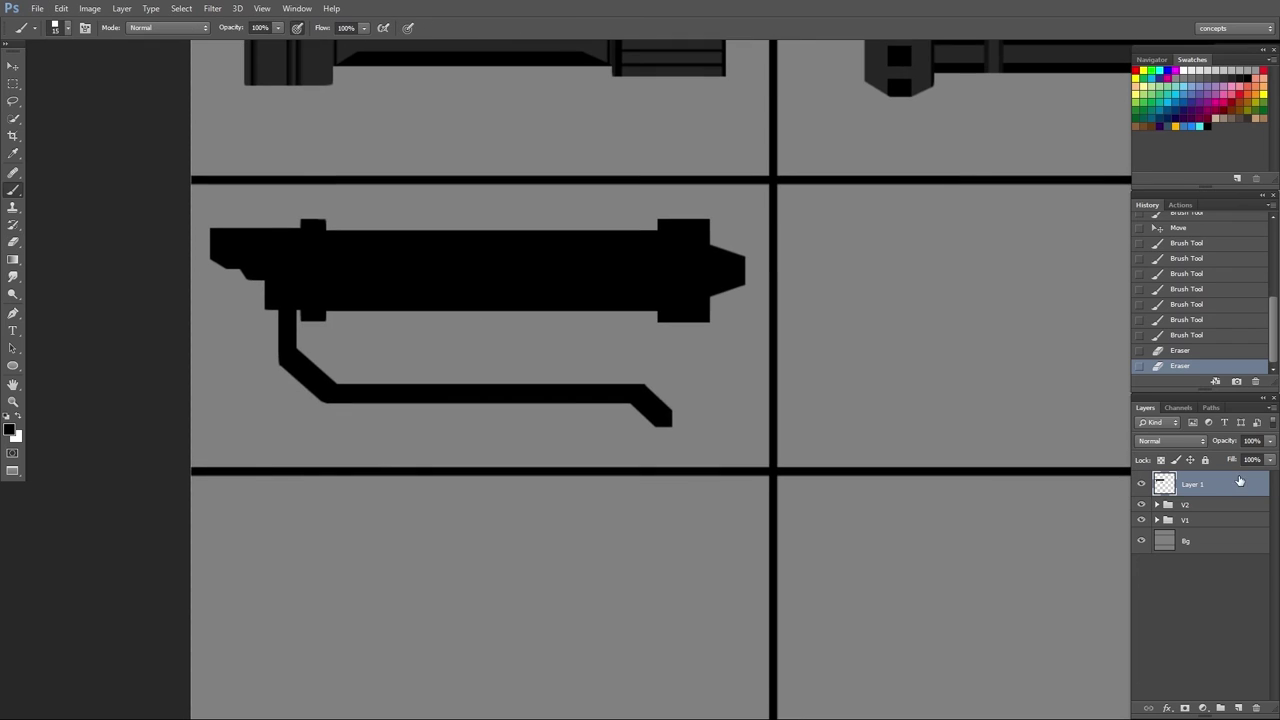
- Duplicate the silhouette layer, hide the original as "base", name the copy "details" and lock the copy's transparent pixels
key("ctrl+j")
left_click(1141, 510)
double_click(1195, 510)
type("base")
double_click(1200, 484)
type("details")
key("Return")
left_click(1161, 460)
scroll(587, 248, "down", 1)
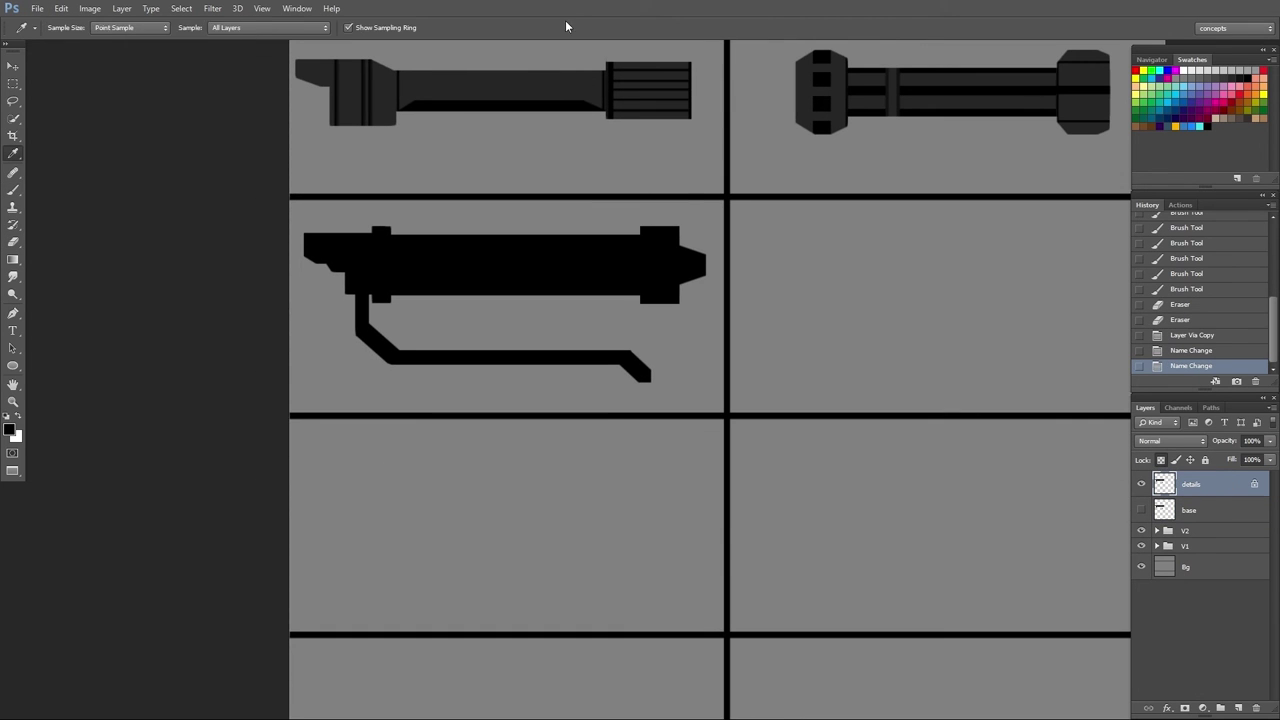
- Sample the dark gray from the first hilt and paint the guard, its mount and a narrow band beside the left collar
left_click(540, 81)
left_click(540, 81, "alt")
mouse_move(310, 240)
left_mouse_down()
mouse_move(363, 245)
mouse_move(352, 292)
mouse_move(364, 240)
left_mouse_up()
key("ctrl+alt+z")
left_click_drag(361, 298, 364, 336)
left_click_drag(364, 332, 388, 354)
mouse_move(380, 348)
left_mouse_down()
mouse_move(412, 366)
mouse_move(590, 357)
left_mouse_up()
left_click_drag(440, 357, 640, 362)
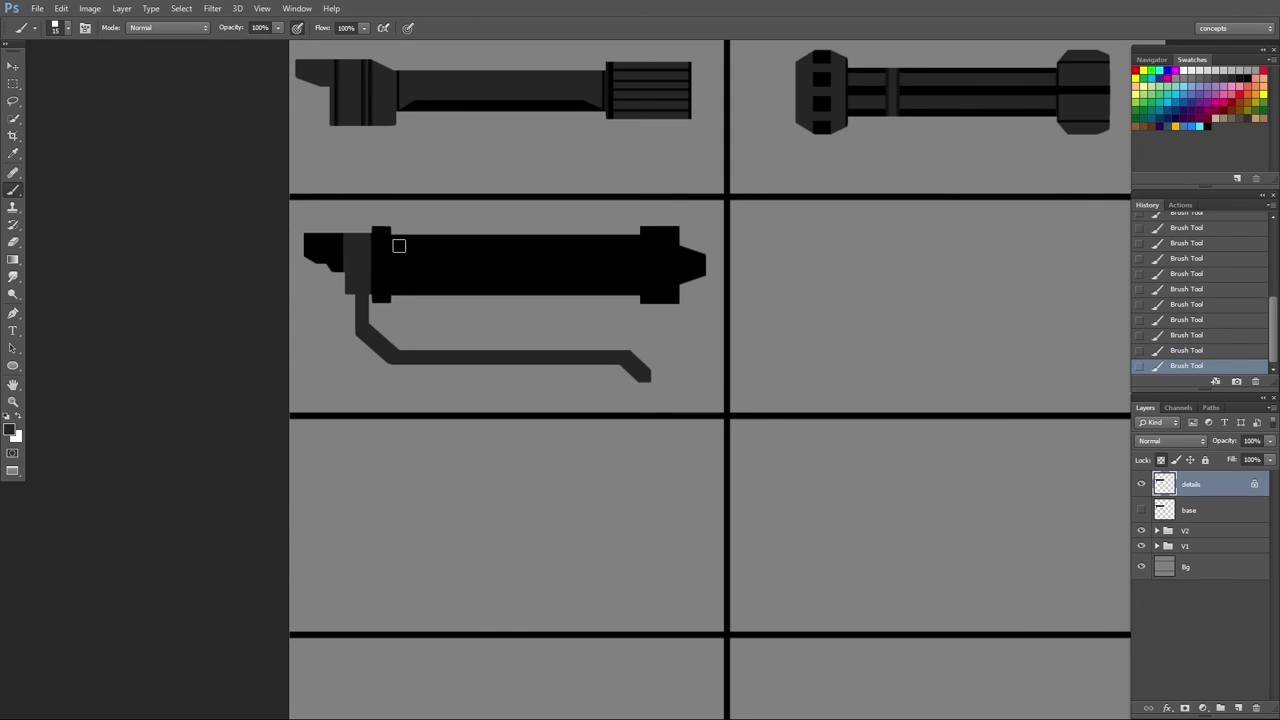
left_click_drag(395, 234, 395, 296)
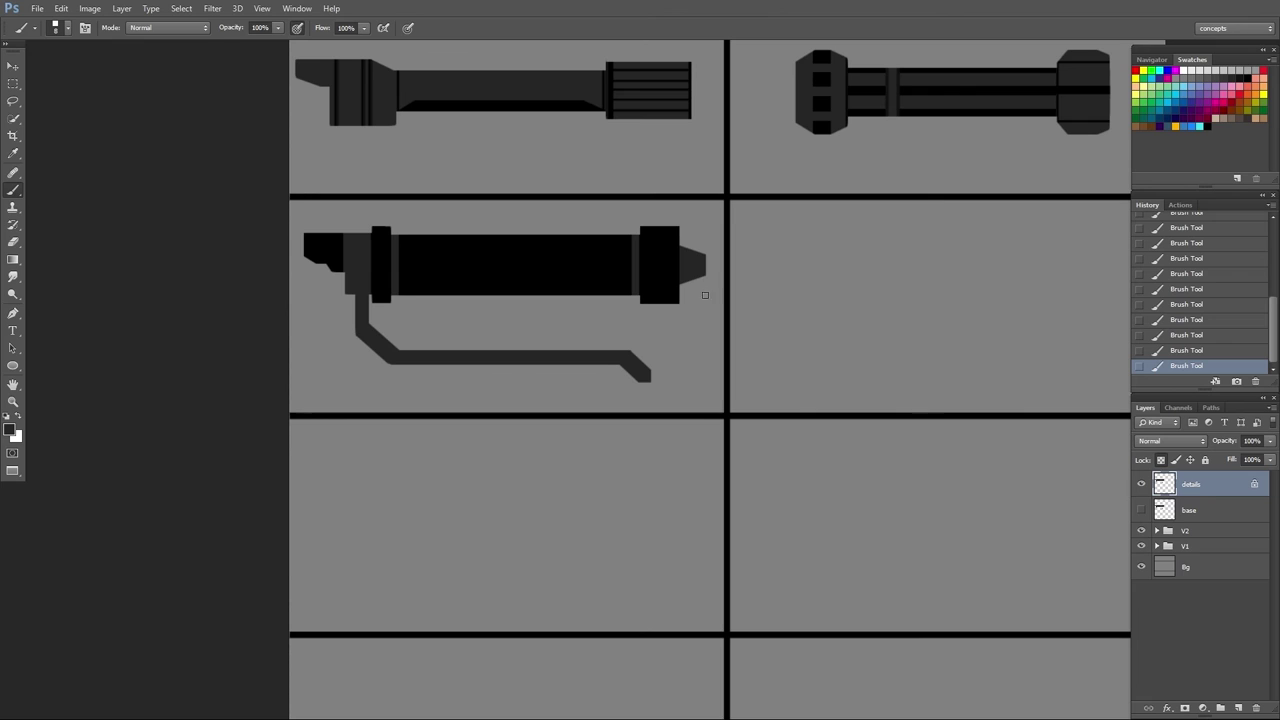
- Try two diagonal dark gray stripes across the black grip and undo them
left_click_drag(451, 236, 400, 294)
left_click_drag(517, 237, 450, 294)
key("ctrl+alt+z")
key("ctrl+alt+z")
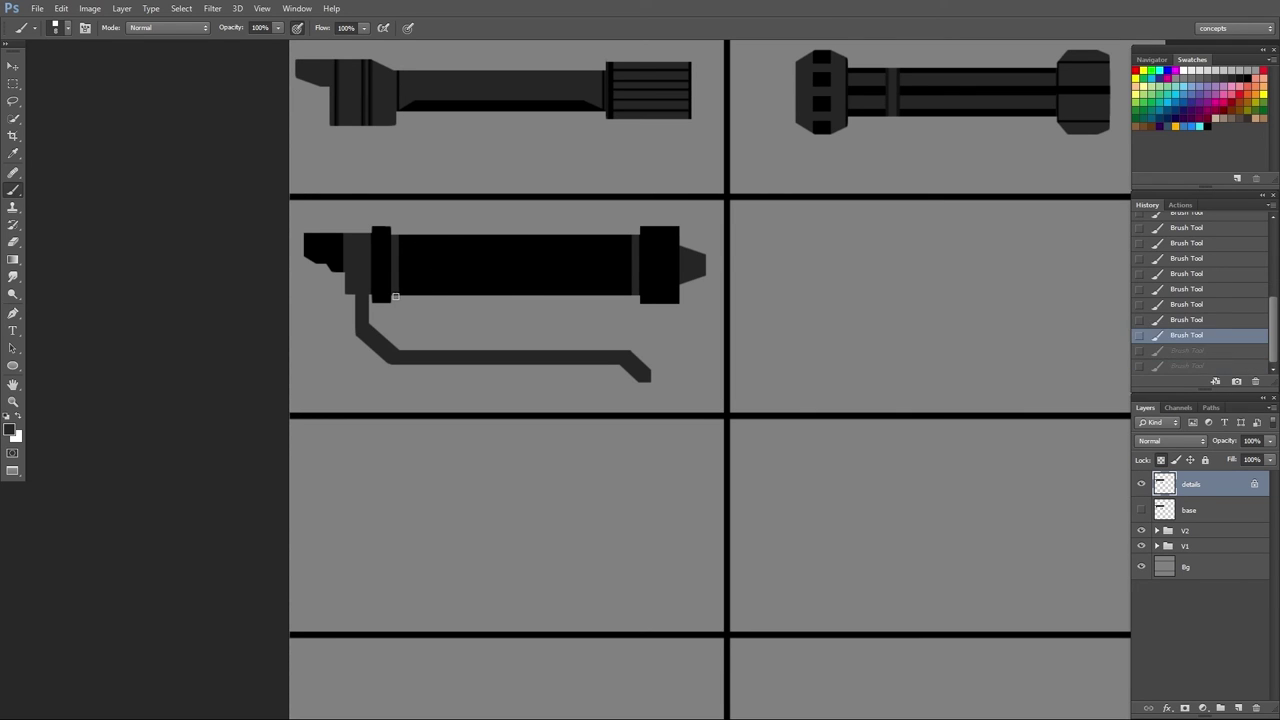
- Paint a row of slanted dark gray stripes across the black grip between the two collars
left_click_drag(435, 236, 398, 296)
left_click_drag(462, 230, 399, 295)
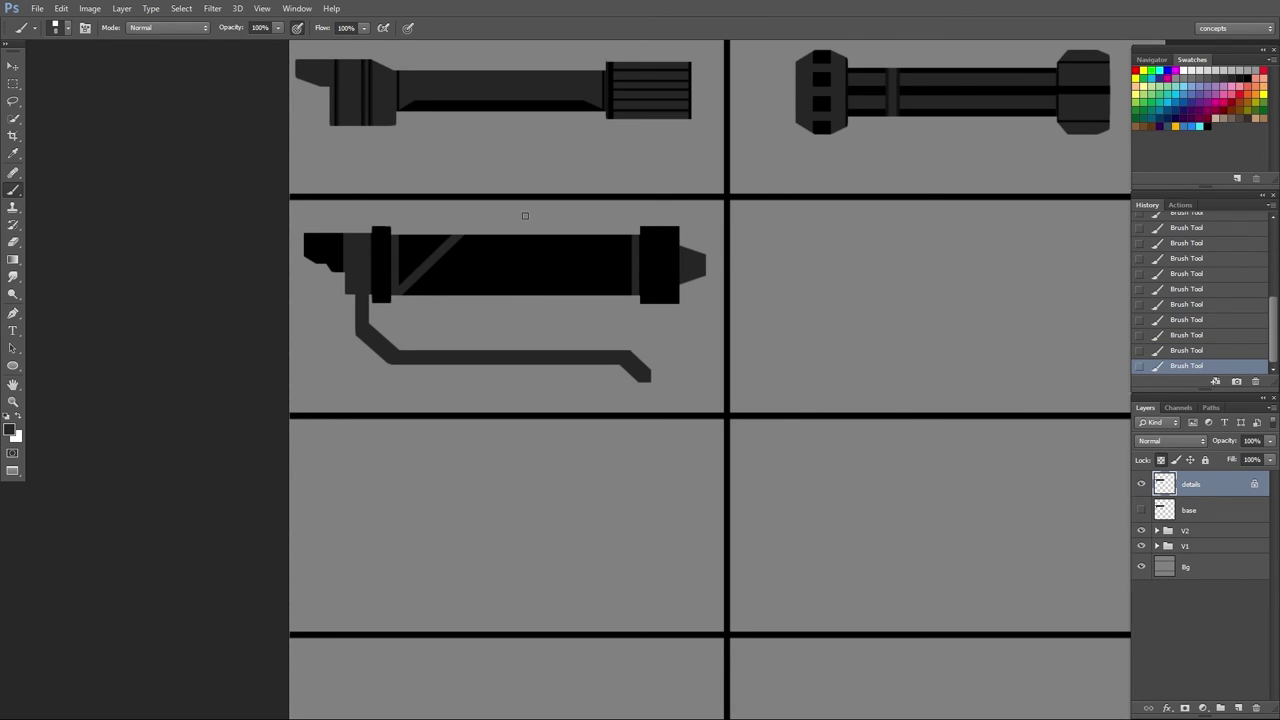
key("ctrl+z")
mouse_move(523, 228)
left_mouse_down()
mouse_move(512, 334)
mouse_move(468, 296)
left_mouse_up()
left_click_drag(584, 226, 536, 296)
left_click_drag(636, 236, 587, 296)
scroll(553, 354, "down", 2)
scroll(540, 354, "up", 3)
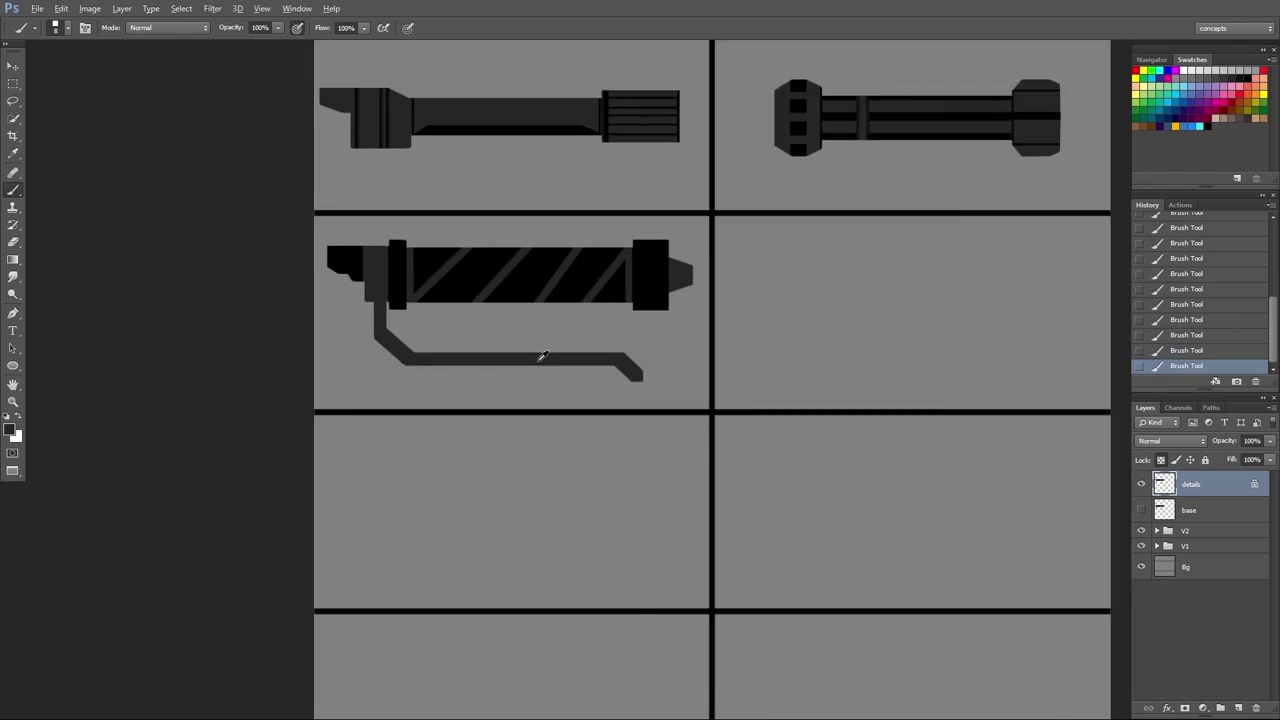
- Paint a vertical dark gray band down the middle of the right collar with a larger brush
key("]")
key("]")
key("]")
key("]")
left_click_drag(674, 209, 676, 322)
- Sample the mount's dark gray and paint over the black stepped emitter at the hilt's left end
left_click(928, 59, "alt")
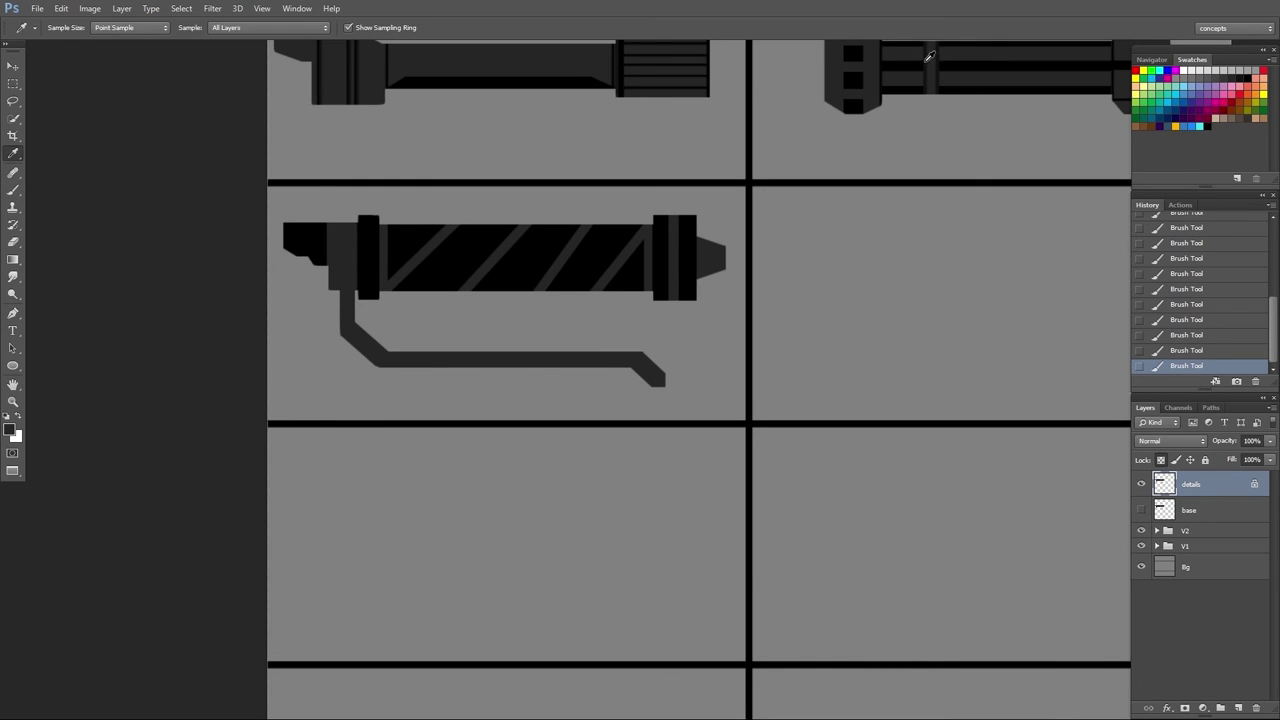
left_click(337, 240, "alt")
mouse_move(322, 226)
left_mouse_down()
mouse_move(309, 255)
mouse_move(316, 196)
left_mouse_up()
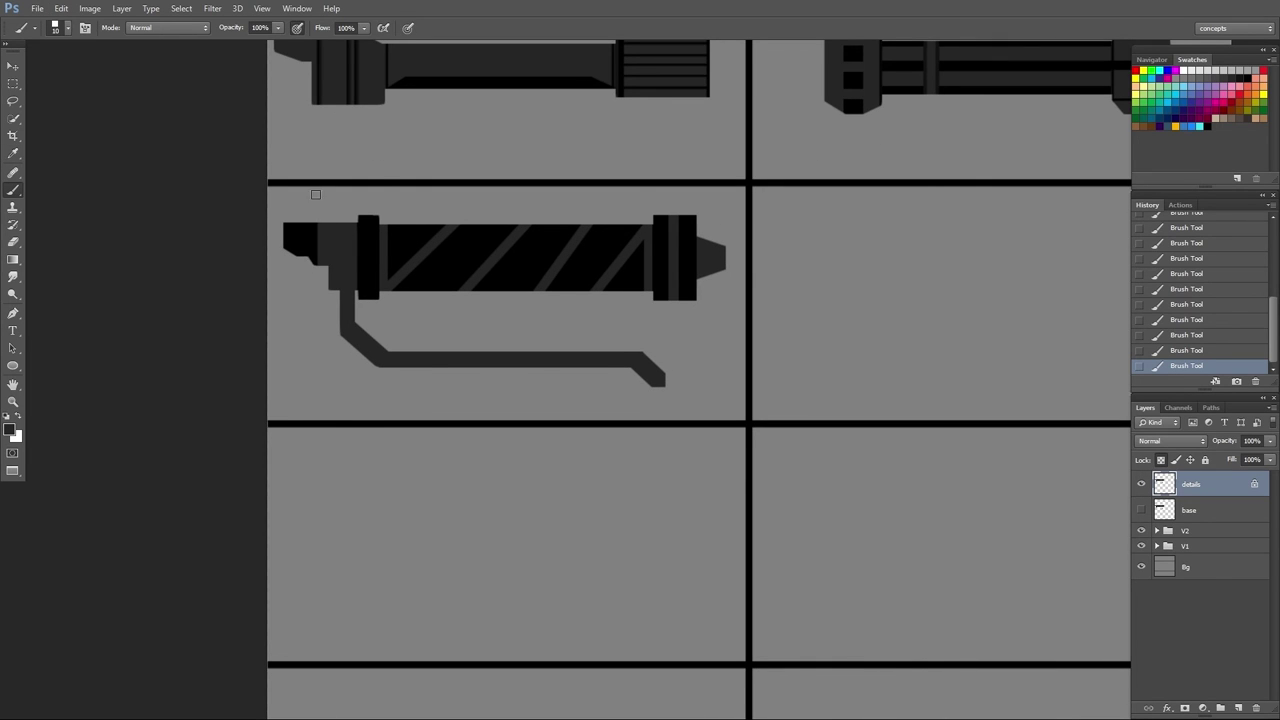
left_click_drag(310, 262, 310, 196)
left_click_drag(296, 258, 289, 214)
- Shade the stepped emitter with a darker gray sampled from the second hilt, undoing and redoing strokes to compare versions
left_click(927, 60, "alt")
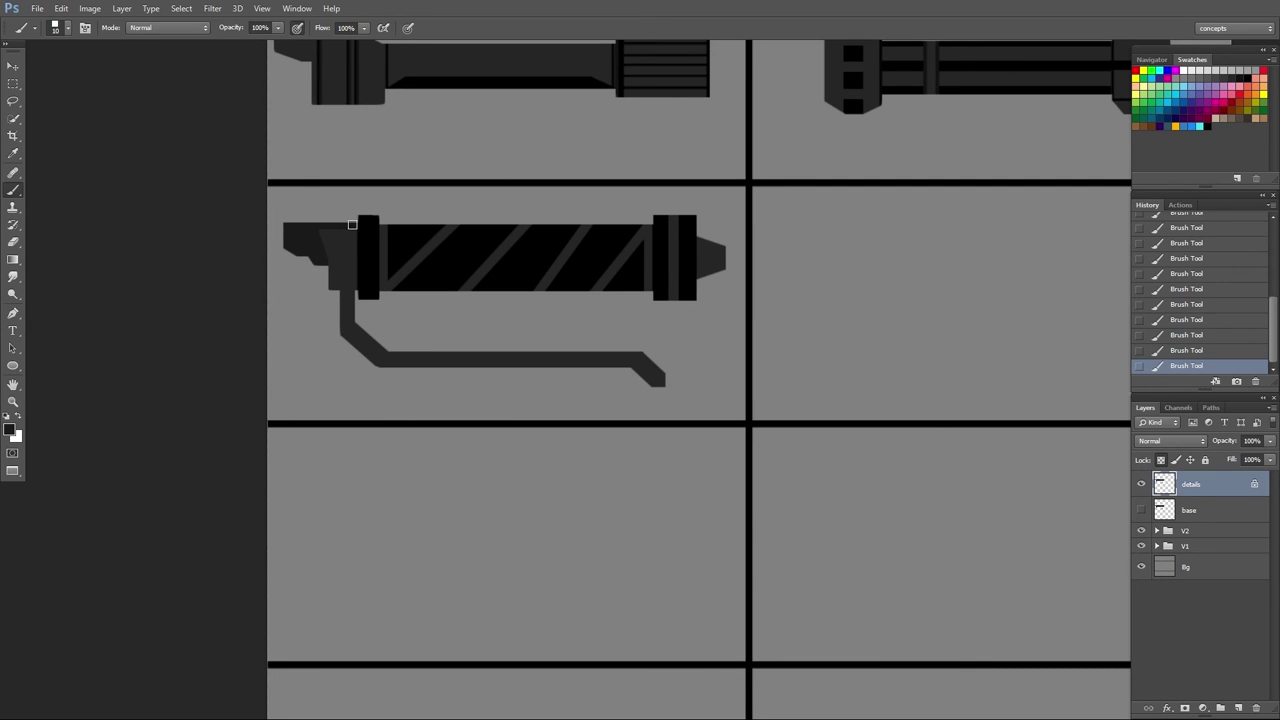
key("ctrl+alt+z")
key("ctrl+alt+z")
key("ctrl+alt+z")
key("ctrl+alt+z")
key("ctrl+alt+z")
key("ctrl+shift+z")
key("ctrl+shift+z")
key("ctrl+shift+z")
key("ctrl+shift+z")
key("ctrl+shift+z")
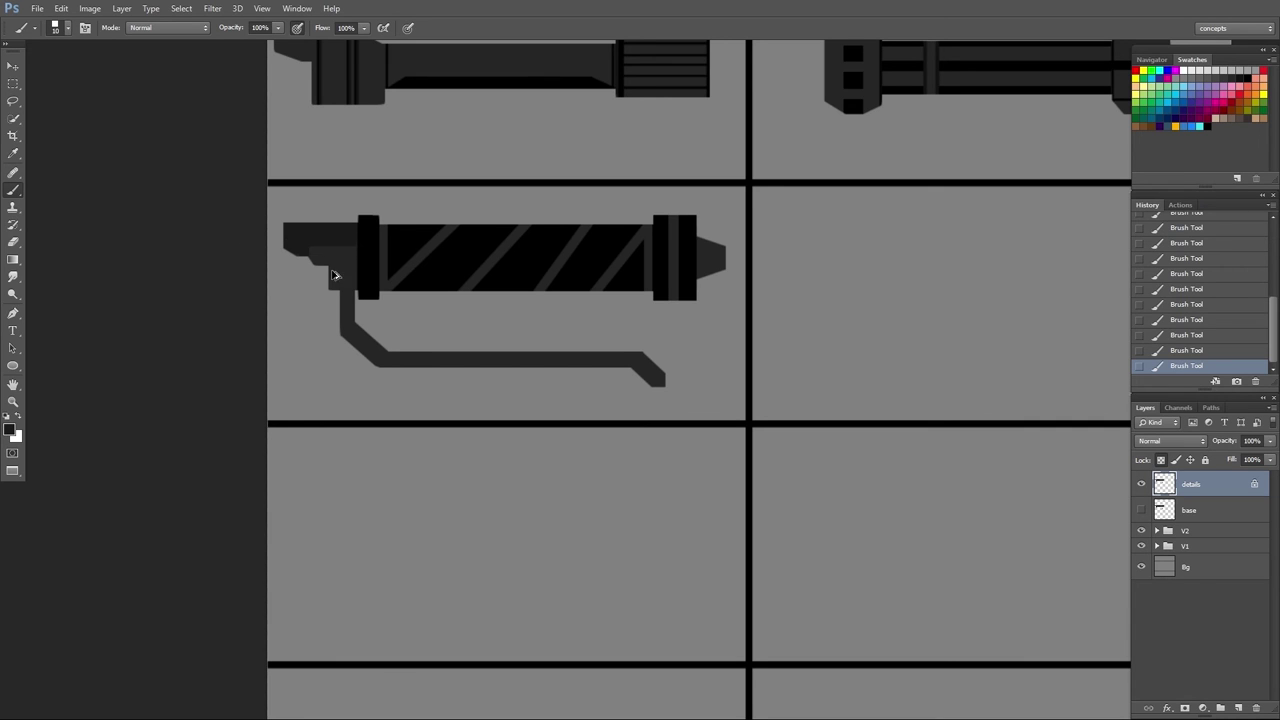
key("ctrl+z")
key("ctrl+z")
key("ctrl+minus")
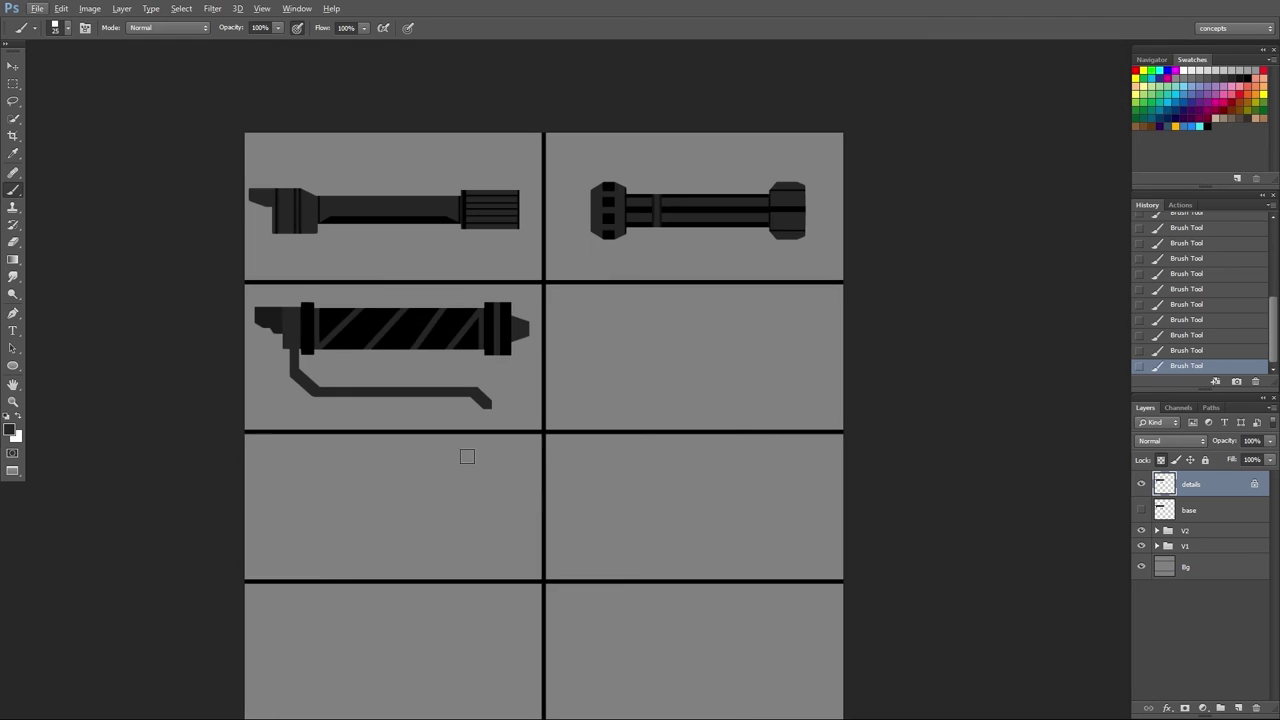
- Paint overlapping 50 px black bars in the second row's right cell, leaving a step along the lower edge
key("alt")
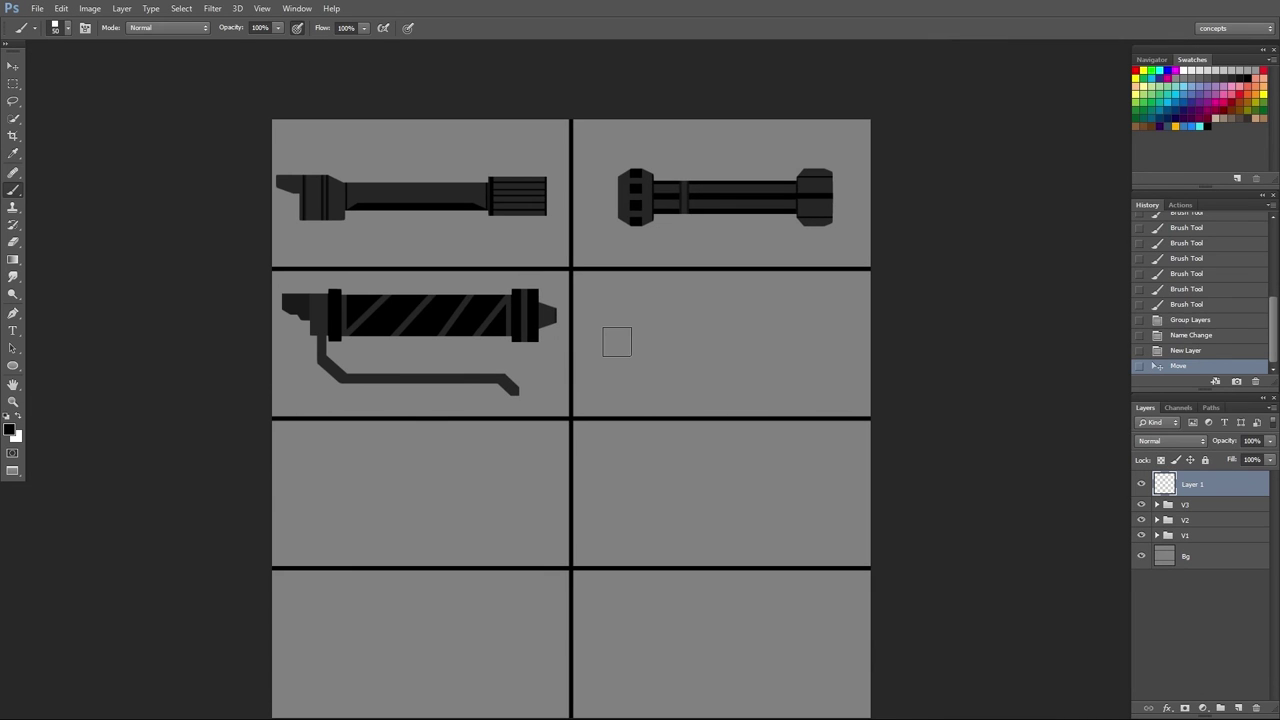
left_click_drag(614, 340, 797, 355)
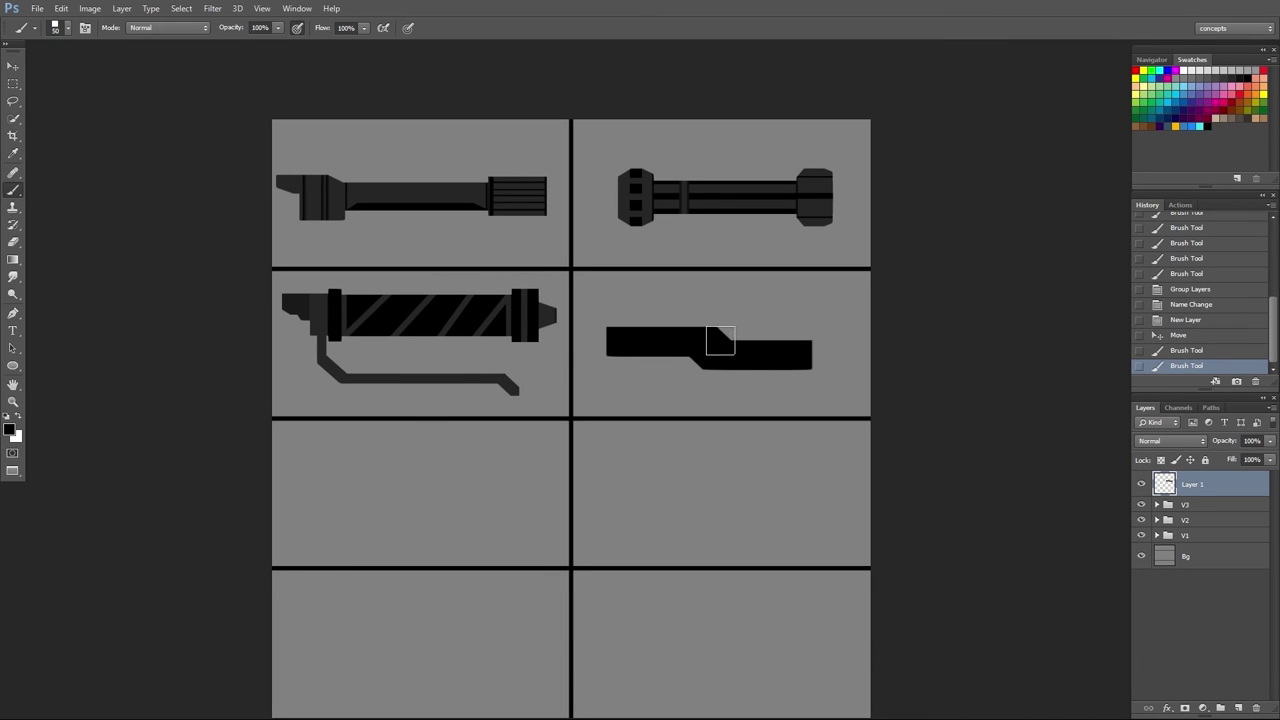
left_click_drag(720, 341, 797, 342)
- Trim the silhouette's lower edge with the eraser and paint a stepped black extension at its right end
key("e")
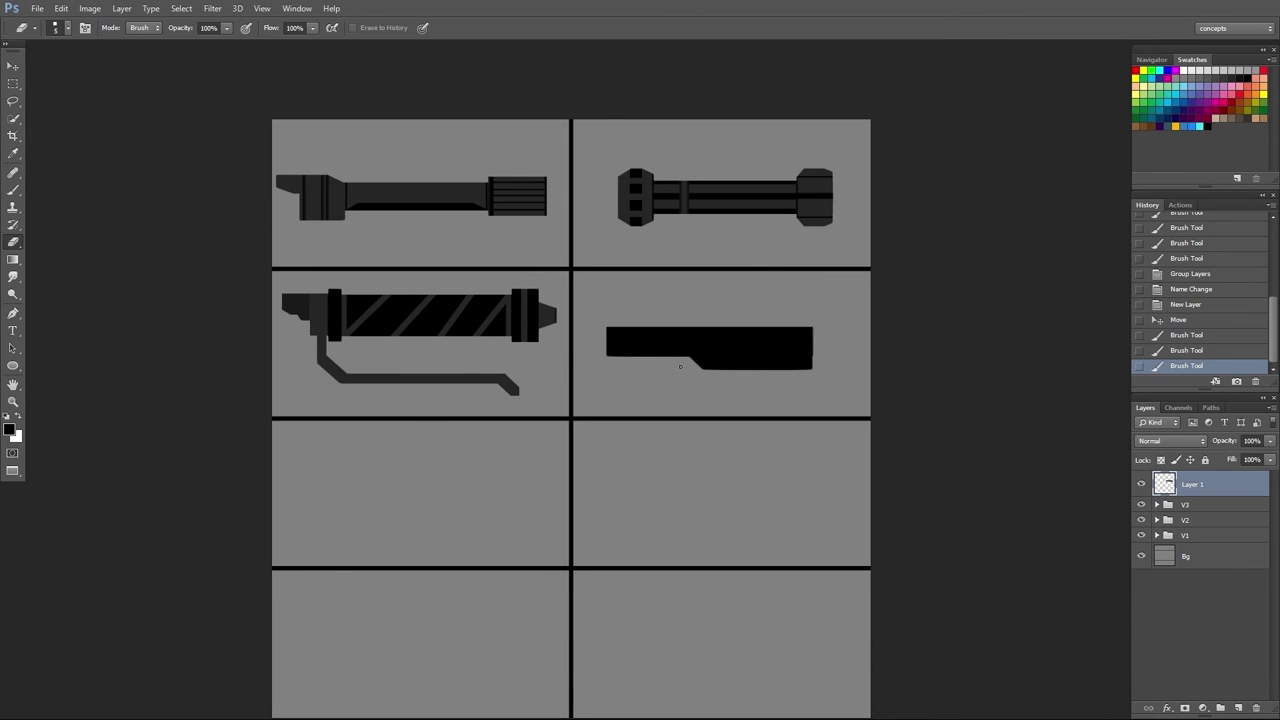
left_click_drag(700, 370, 770, 370)
mouse_move(772, 368)
left_mouse_down()
mouse_move(819, 387)
mouse_move(833, 370)
mouse_move(694, 369)
left_mouse_up()
key("b")
mouse_move(810, 363)
left_mouse_down()
mouse_move(854, 358)
mouse_move(846, 322)
mouse_move(834, 331)
mouse_move(849, 381)
left_mouse_up()
- Erase a straight strip off the silhouette's top edge and fill the gap at its right end with black
key("e")
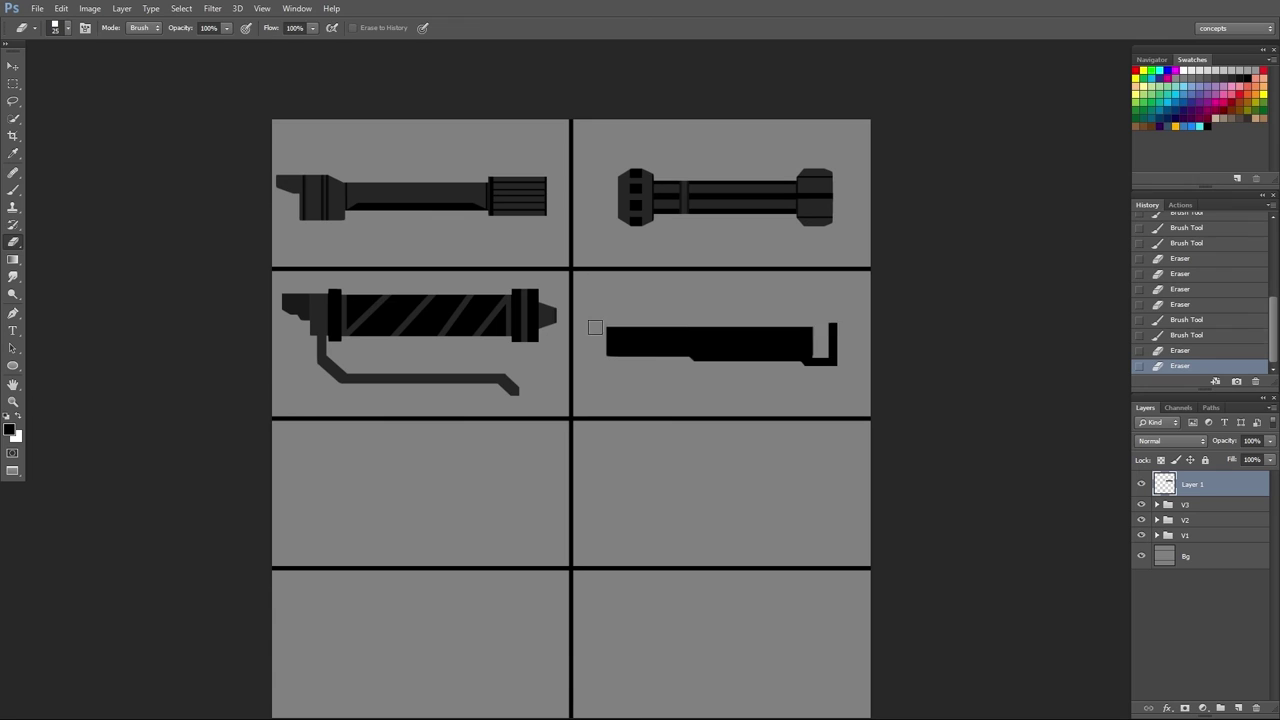
key("b")
mouse_move(596, 328)
left_mouse_down()
mouse_move(792, 375)
mouse_move(781, 340)
mouse_move(825, 348)
left_mouse_up()
left_click_drag(824, 349, 815, 351)
left_click_drag(825, 356, 818, 357)
- Extend the silhouette's left end and paint a small black foot with a slanted edge below it
key("e")
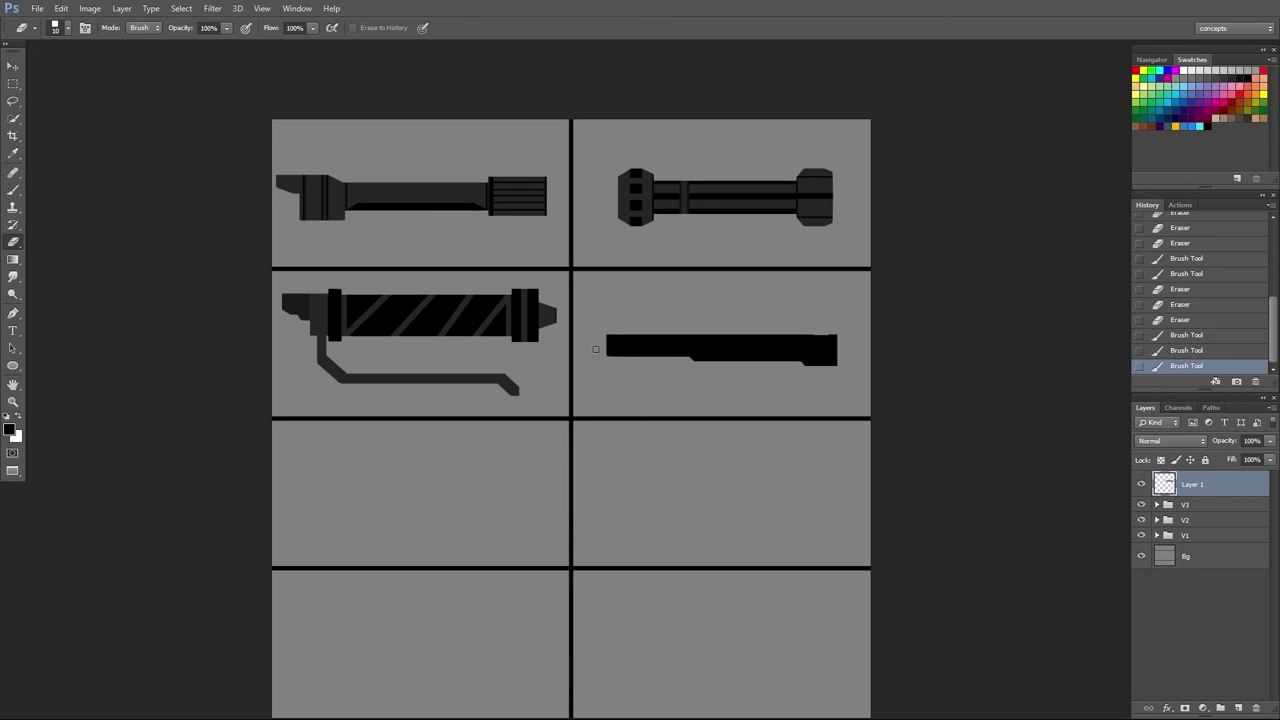
left_click(598, 350)
key("b")
mouse_move(609, 352)
left_mouse_down()
mouse_move(617, 371)
mouse_move(610, 341)
left_mouse_up()
left_click_drag(611, 340, 603, 350)
left_click(620, 363)
left_click(620, 361)
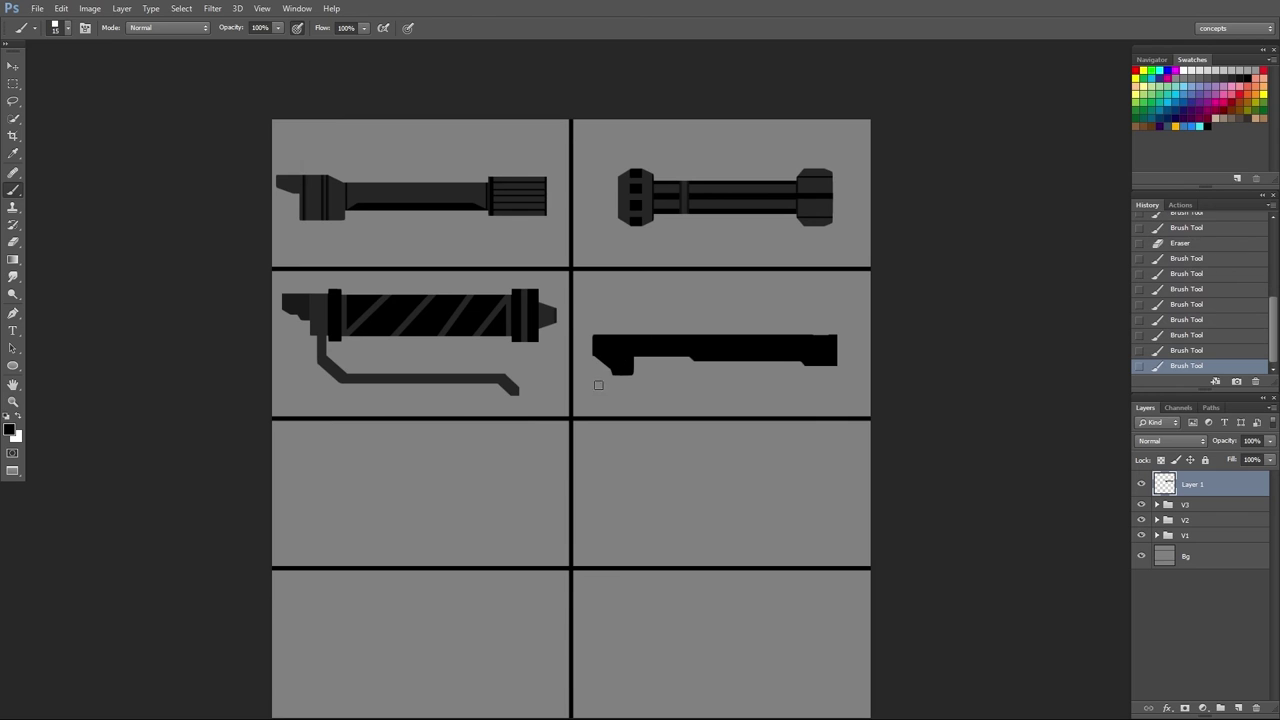
- Try a vertically flipped copy of the half silhouette, move it up and delete it
scroll(599, 385, "up", 2)
key("ctrl+j")
left_click(122, 8)
mouse_move(61, 8)
mouse_move(143, 268)
left_click(266, 428)
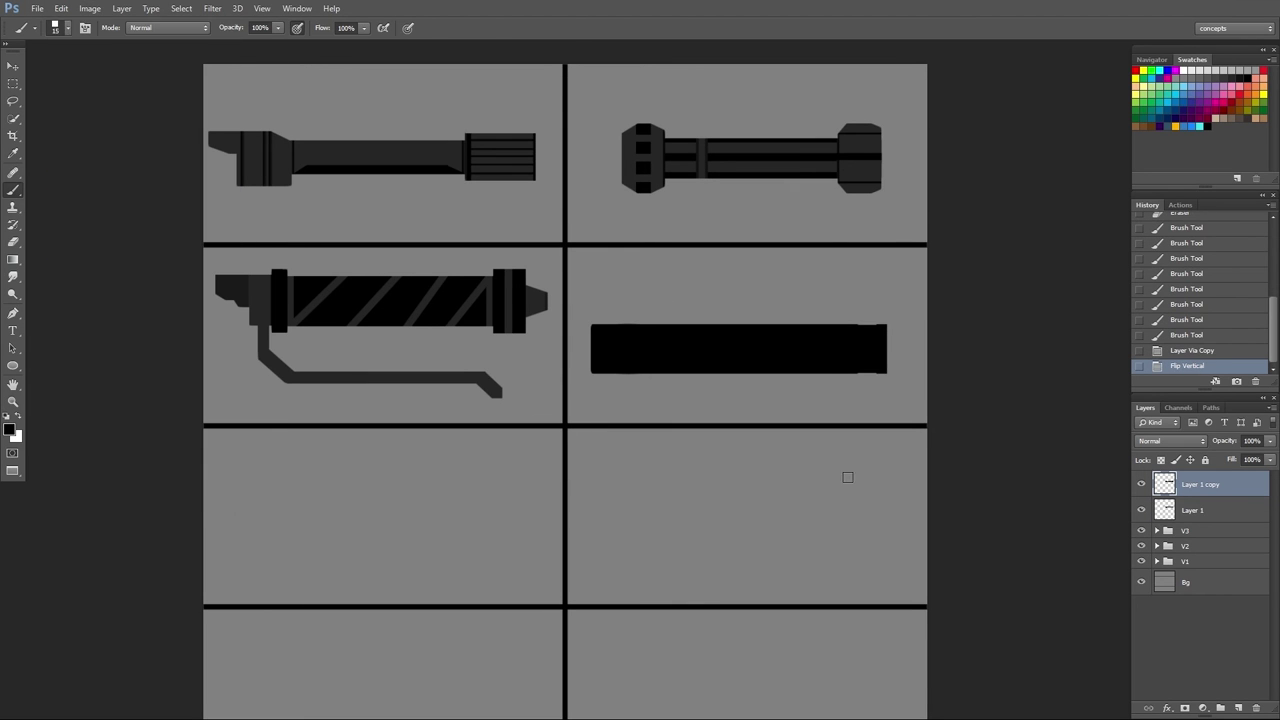
key("v")
mouse_move(680, 362)
left_mouse_down()
mouse_move(680, 322)
mouse_move(680, 337)
left_mouse_up()
key("Delete")
- Erase the lower part of the left foot, and complete a symmetric hilt with a vertically flipped copy moved up
key("e")
mouse_move(610, 375)
left_mouse_down()
mouse_move(654, 378)
mouse_move(616, 362)
left_mouse_up()
key("ctrl+j")
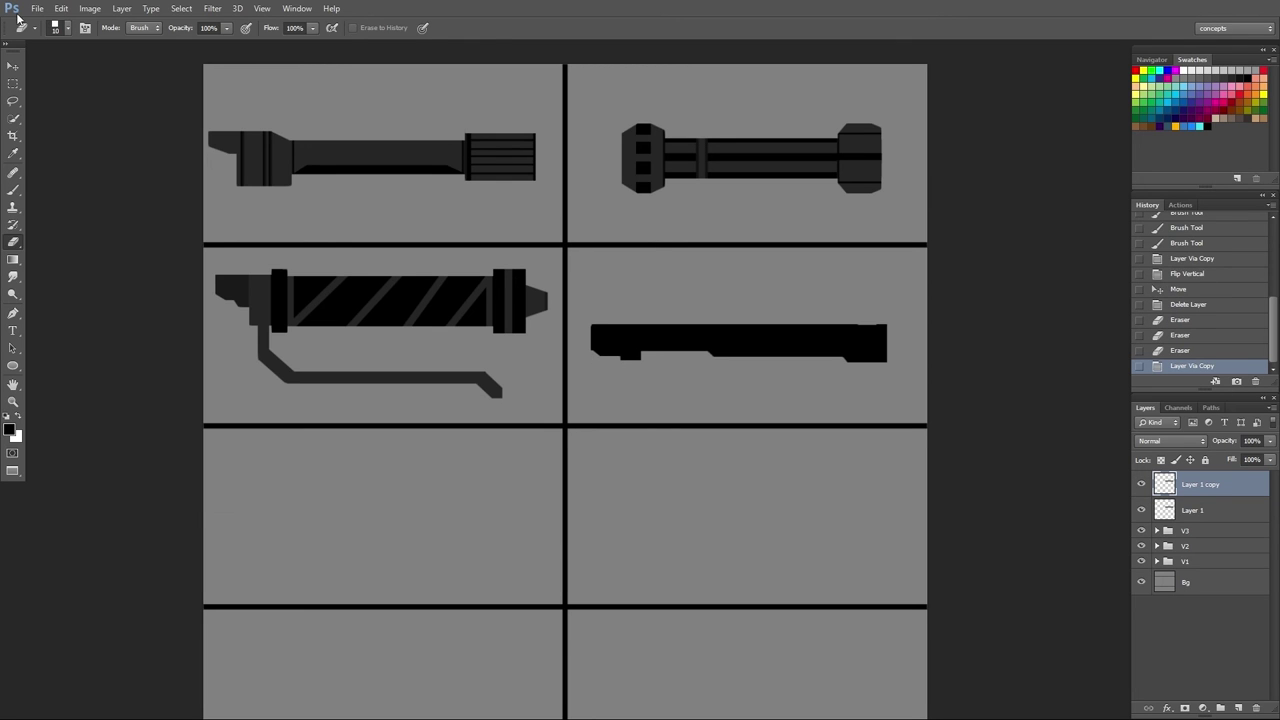
left_click(61, 8)
mouse_move(143, 268)
left_click(266, 428)
key("v")
left_click_drag(788, 357, 787, 328)
scroll(705, 388, "down", 1)
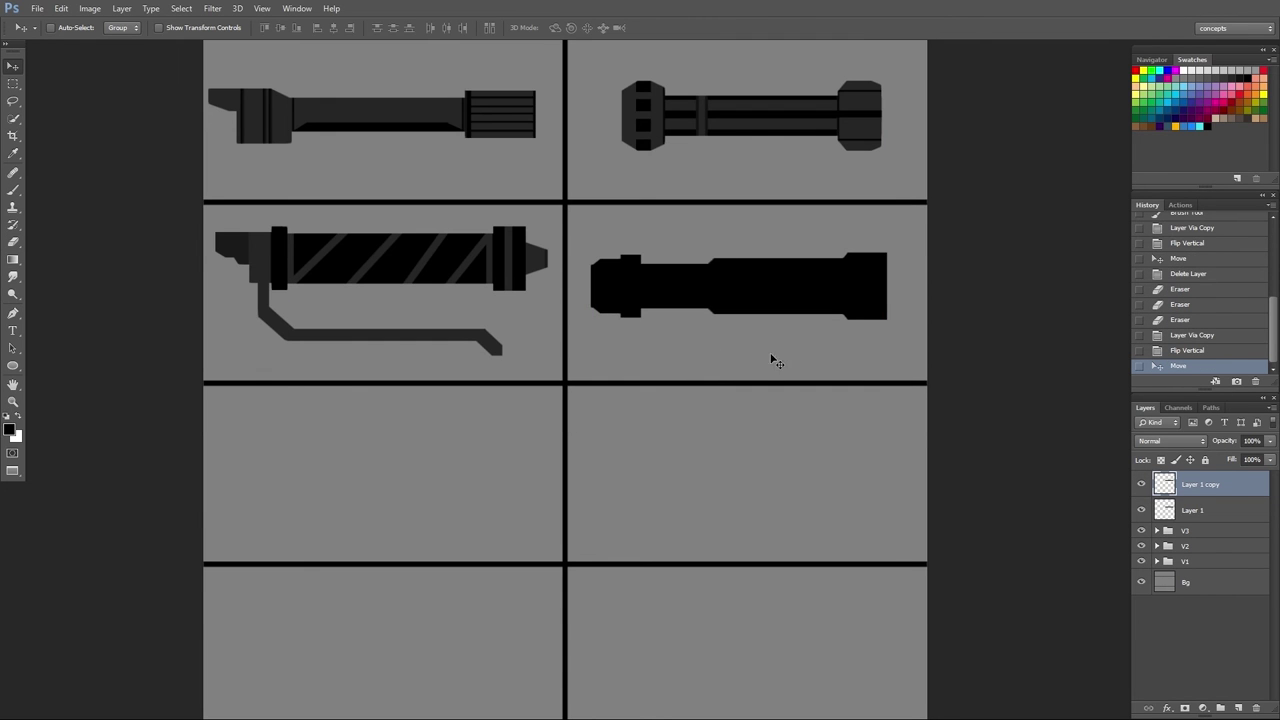
- Merge the two silhouette halves into one layer named "base"
left_click(1192, 510, "shift")
key("ctrl+e")
double_click(1200, 484)
type("base")
key("Return")
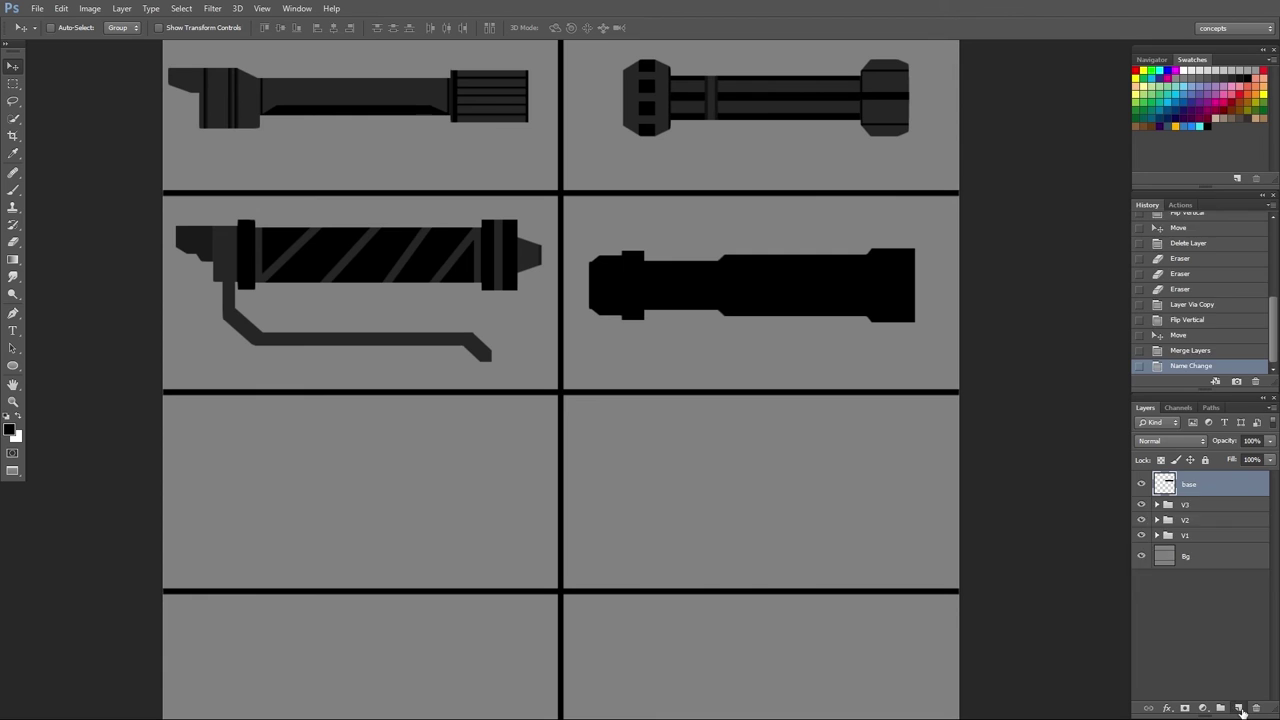
- Duplicate the base layer, name the copy "Details" and lock its transparent pixels
key("ctrl+j")
double_click(1190, 484)
type("Details")
key("Return")
key("/")
- Sample the first hilt's dark gray and paint the left end cap and collar with the 15 px brush
key("b")
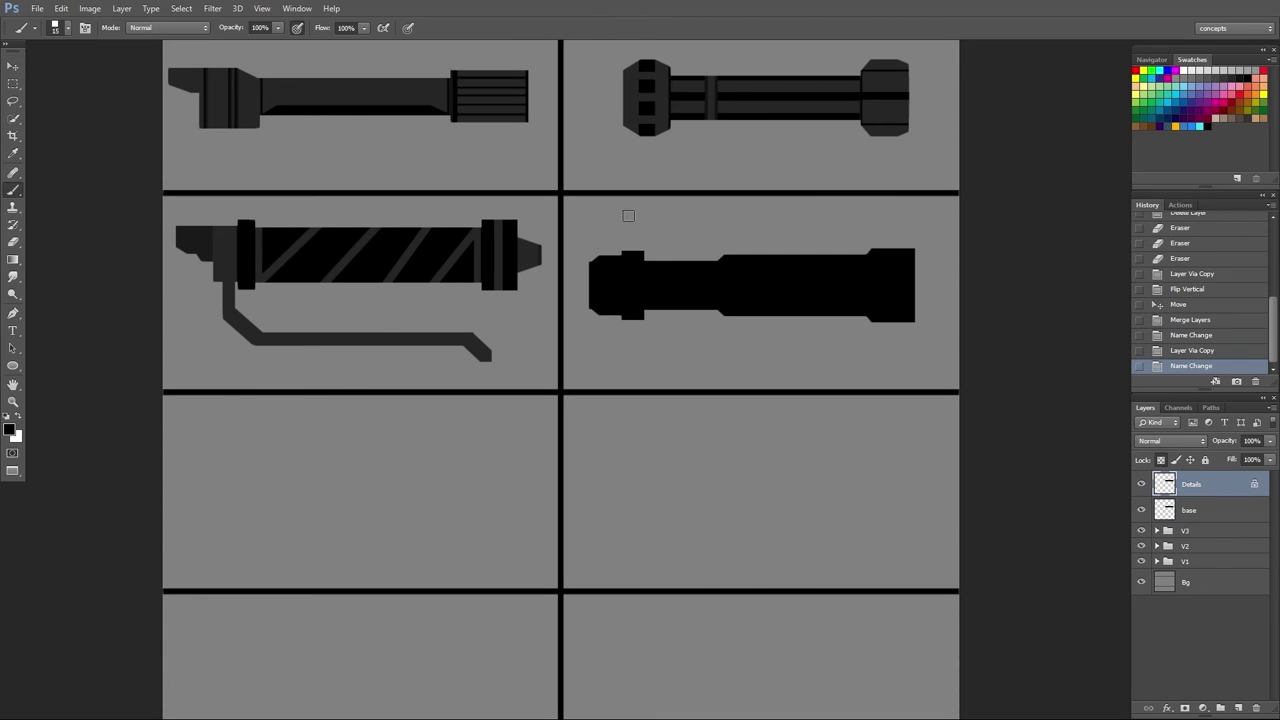
left_click(306, 90, "alt")
left_click_drag(595, 254, 601, 310)
left_click_drag(608, 260, 615, 312)
left_click_drag(622, 254, 622, 315)
left_click_drag(628, 253, 628, 315)
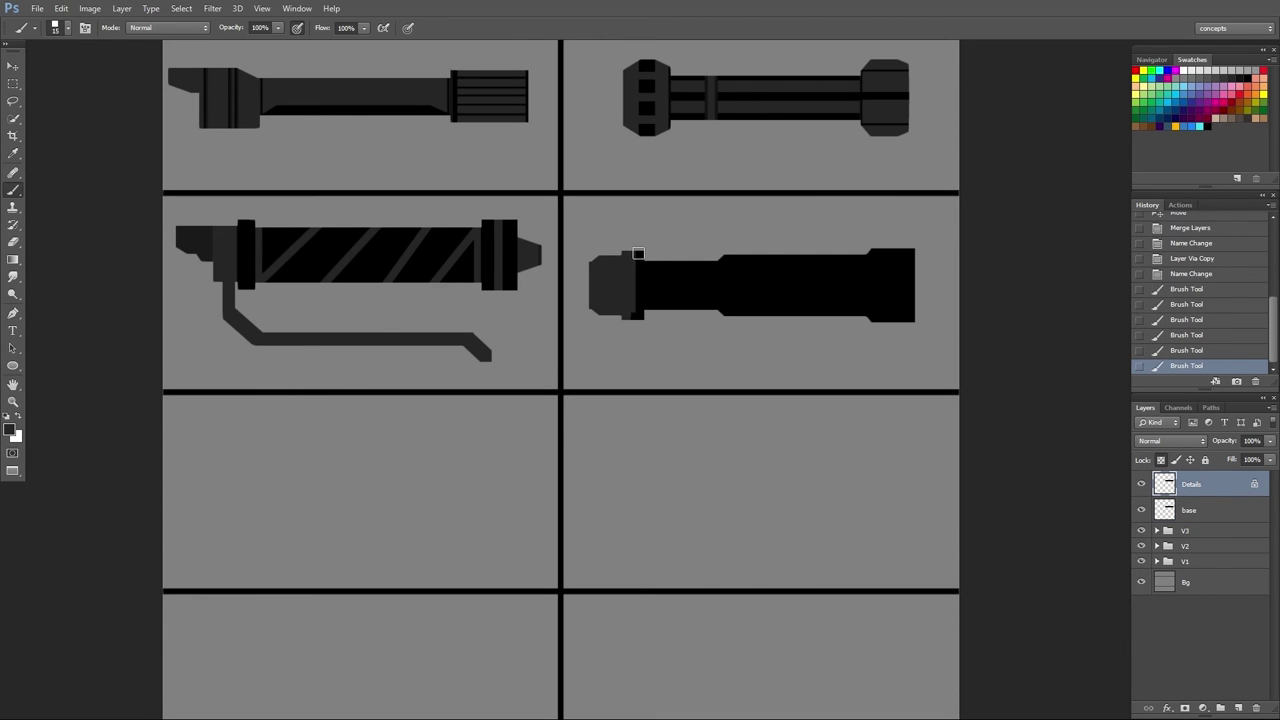
left_click(638, 253)
left_click(638, 315, "shift")
- Paint dark gray bands at both ends of the wide grip section and a diagonal stripe between them
left_click(725, 265)
left_click(730, 311, "shift")
left_click(736, 255, "shift")
left_click(783, 313)
left_click(857, 255, "shift")
left_click(858, 311, "shift")
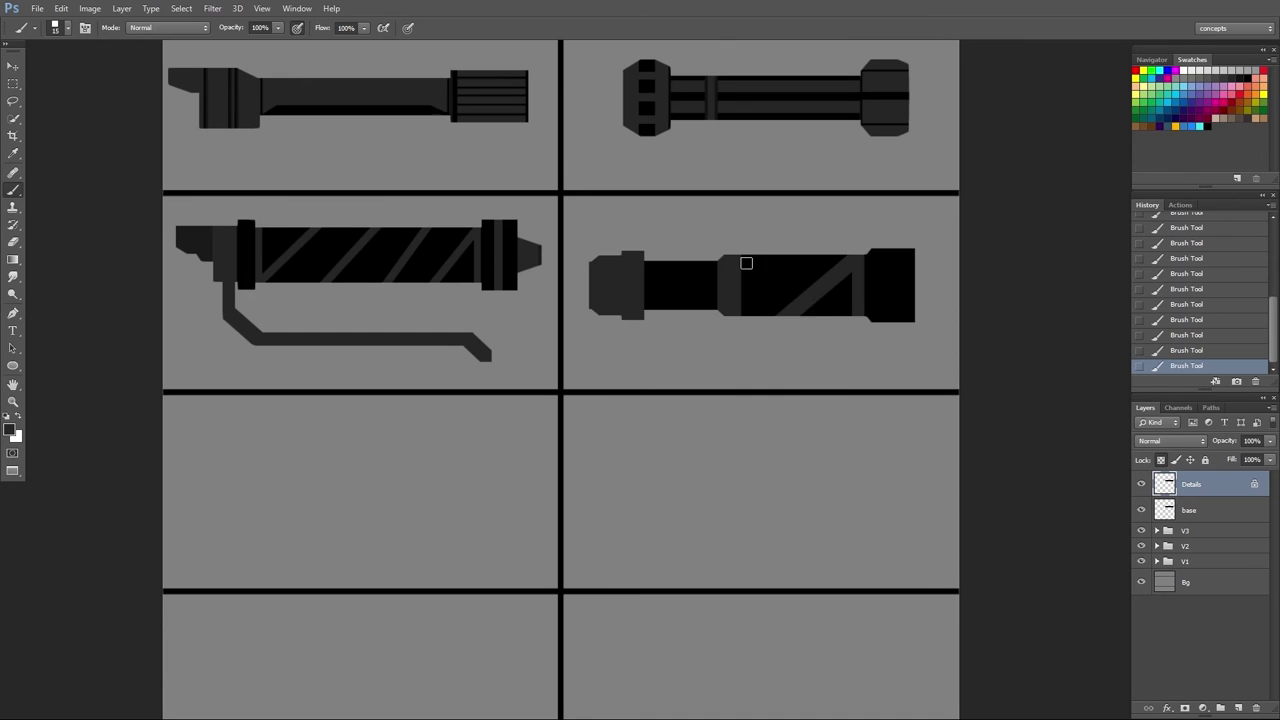
mouse_move(746, 263)
left_mouse_down()
mouse_move(850, 262)
mouse_move(851, 294)
mouse_move(847, 311)
mouse_move(744, 312)
left_mouse_up()
left_click_drag(860, 261, 862, 322)
- Undo the last diagonal strokes and fill the wide grip section with solid dark gray
scroll(957, 228, "up", 2)
mouse_move(850, 265)
left_mouse_down()
mouse_move(905, 265)
mouse_move(851, 307)
mouse_move(809, 312)
left_mouse_up()
key("ctrl+z")
key("ctrl+z")
left_click_drag(909, 310, 851, 310)
- Sample black from the narrow neck and paint a vertical black band down the left collar
scroll(555, 274, "up", 4)
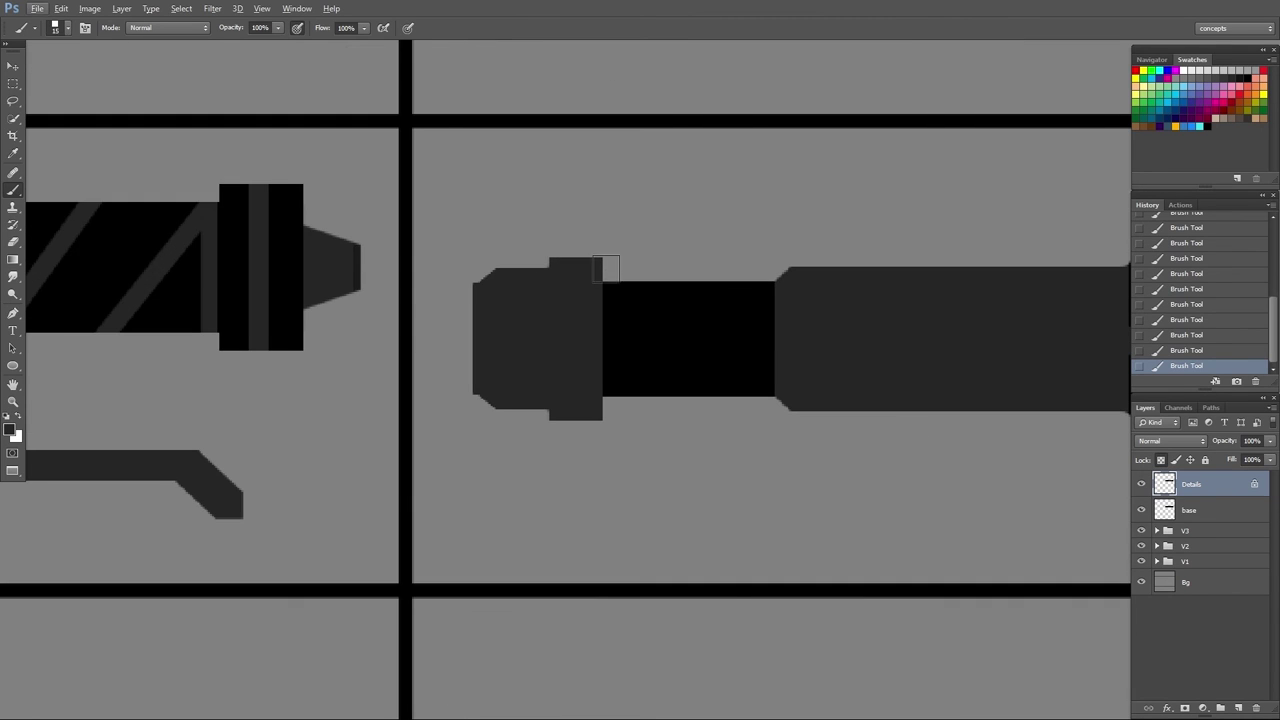
left_click(646, 300, "alt")
mouse_move(583, 254)
left_mouse_down()
mouse_move(583, 428)
mouse_move(572, 426)
left_mouse_up()
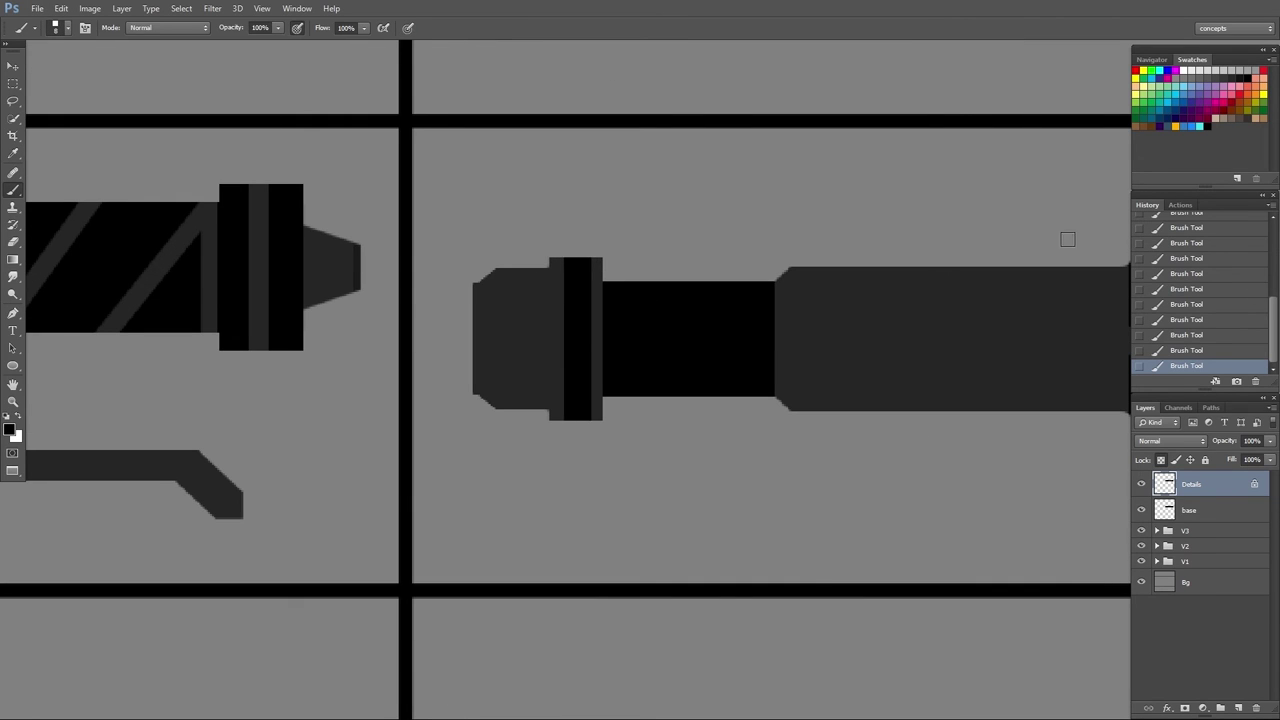
- Paint thin vertical gray lines on the collar's black band with a 2 px brush, undoing the stray stroke
left_click(318, 270, "alt")
key("bracketleft")
key("bracketleft")
key("bracketleft")
key("bracketleft")
key("bracketleft")
key("bracketleft")
left_click_drag(585, 254, 585, 424)
mouse_move(585, 424)
left_mouse_down()
mouse_move(571, 281)
mouse_move(571, 420)
left_mouse_up()
key("ctrl+z")
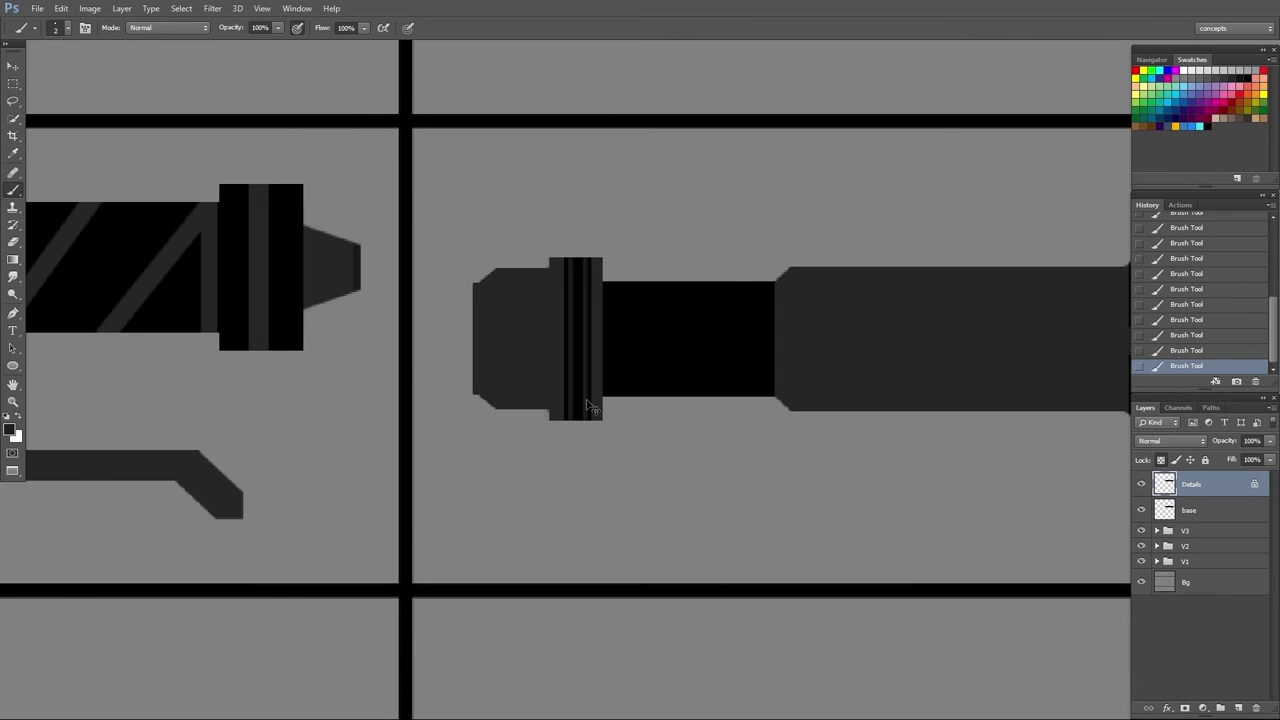
- Sample black and paint a vertical band along the bevel of the left end cap
scroll(588, 370, "down", 1)
left_click(579, 329, "alt")
left_click_drag(482, 246, 483, 374)
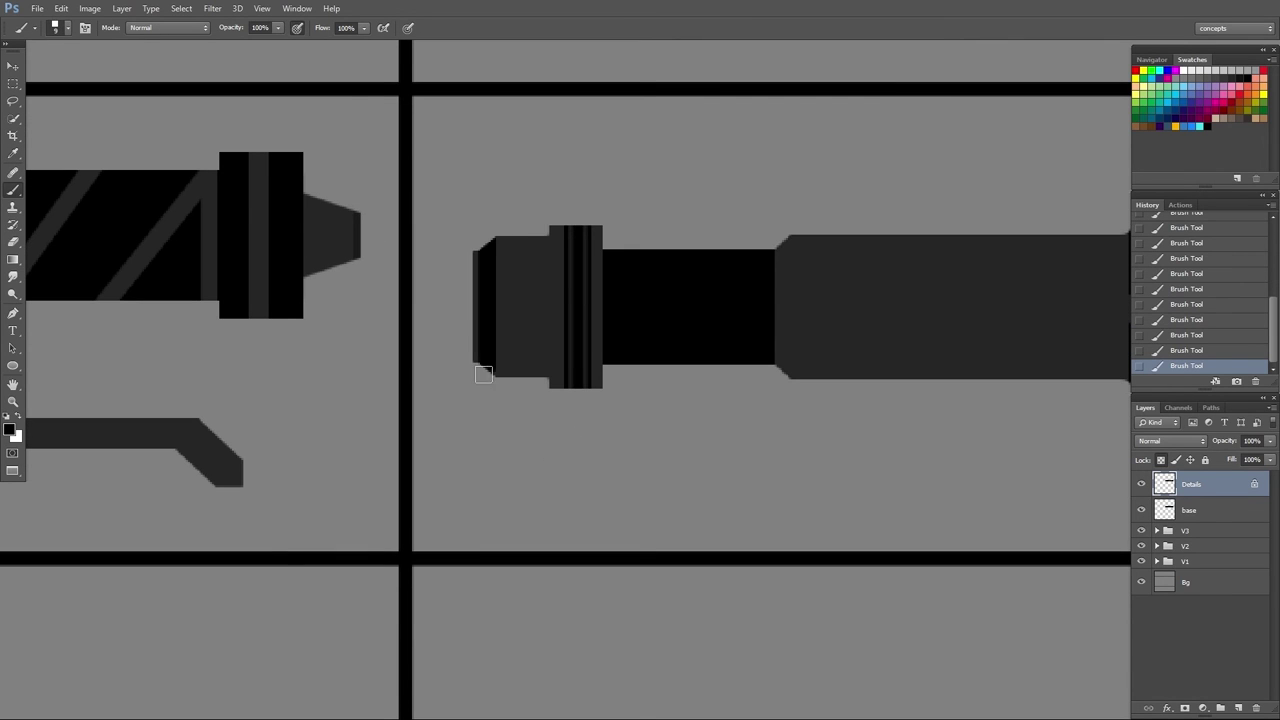
- Sample the grip's dark gray and paint a horizontal stripe across the black block at the hilt's right end
scroll(572, 453, "down", 5)
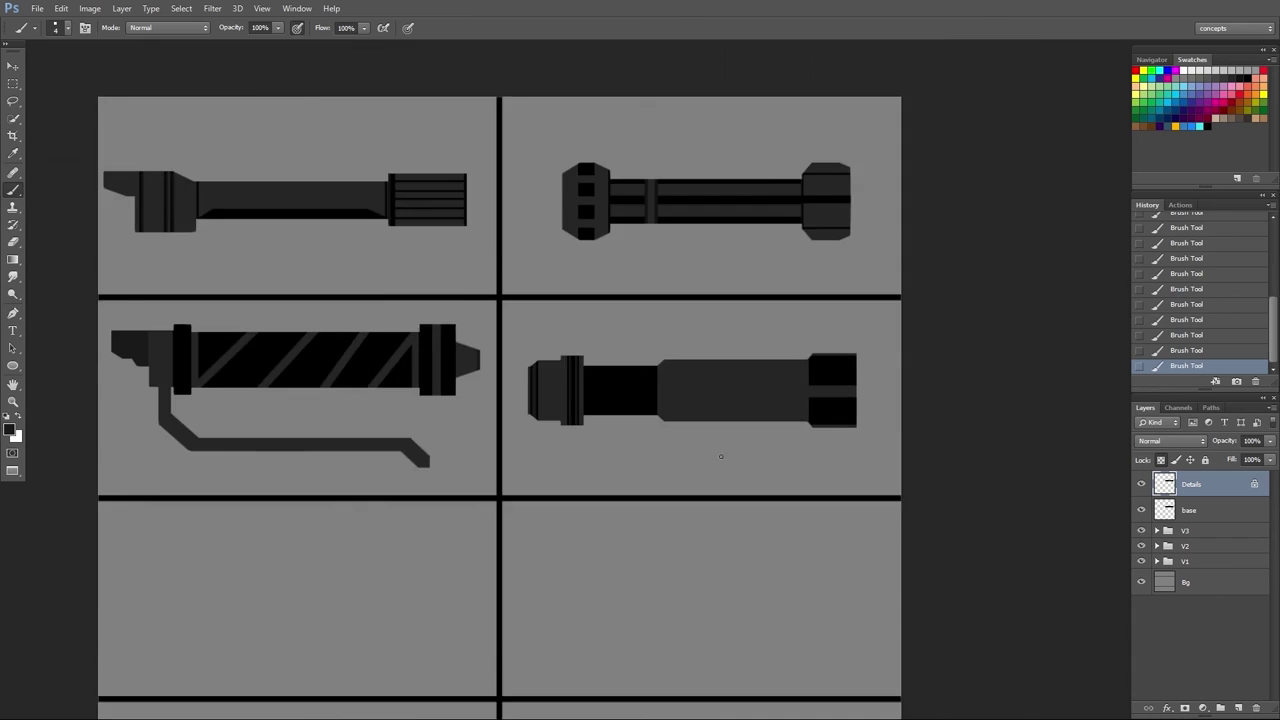
scroll(707, 430, "down", 5)
key("alt+i")
left_click(728, 189, "alt")
left_click_drag(775, 187, 809, 187)
scroll(809, 187, "down", 1)
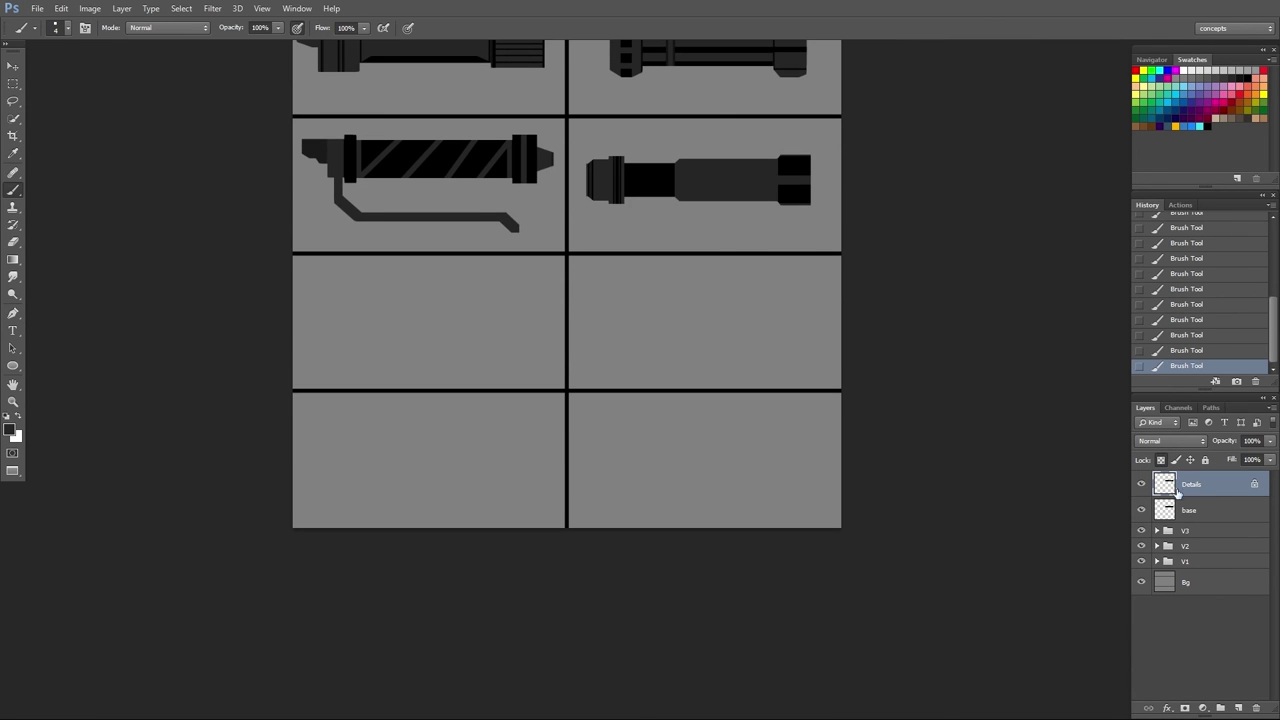
- Group the Details and base layers as "V4" and add a new empty layer above the group
left_click(1200, 509, "shift")
key("ctrl+g")
double_click(1195, 479)
type("V4")
key("Return")
key("ctrl+shift+alt+n")
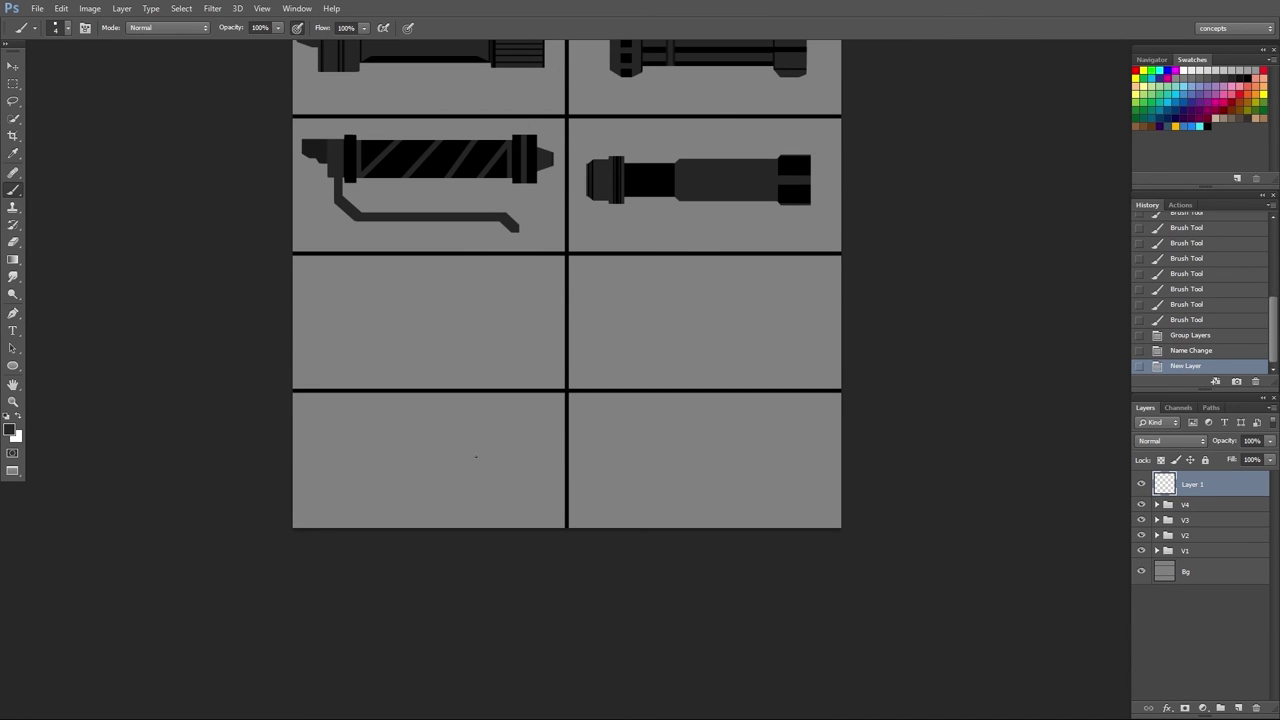
- Undo a gray trial stroke, reset the foreground to black and paint a 35 px bar in the third row's left cell
key("bracketright")
key("bracketright")
left_click_drag(346, 334, 523, 333)
key("ctrl+z")
key("d")
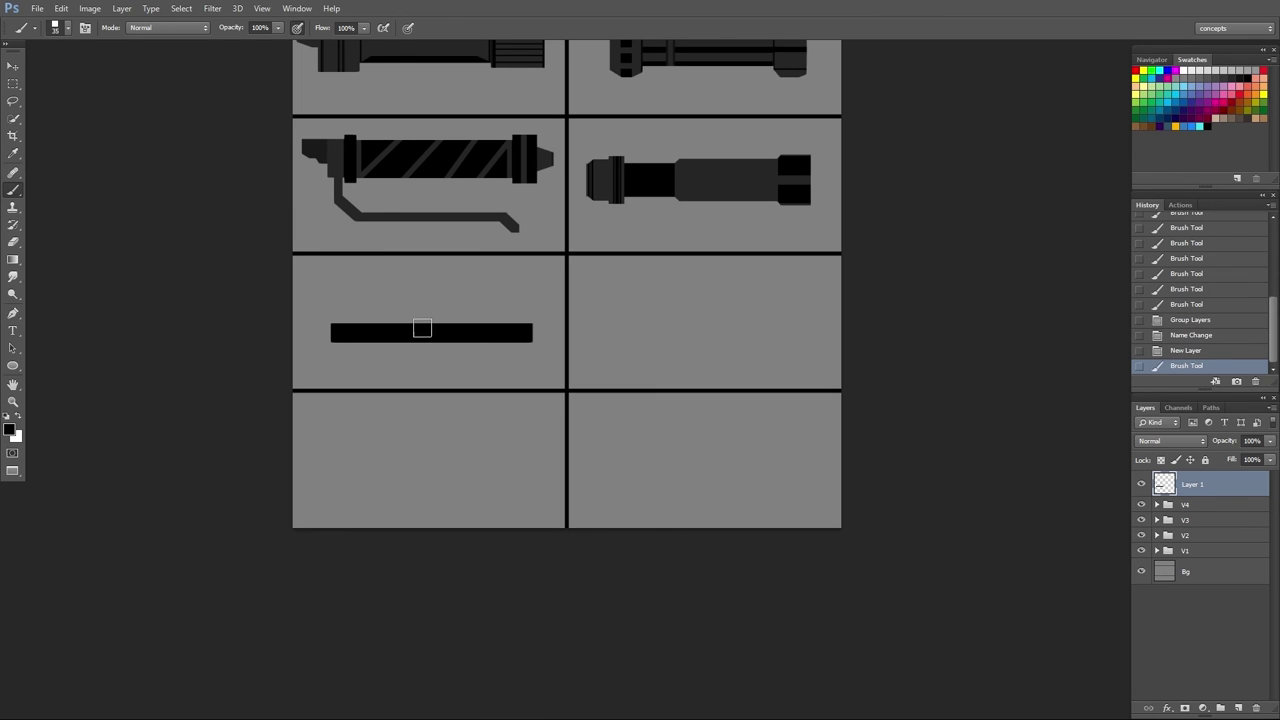
- Thicken the lower right half of the black bar and add a short diagonal prong under its left end with a 15 px brush
left_click_drag(426, 336, 525, 343)
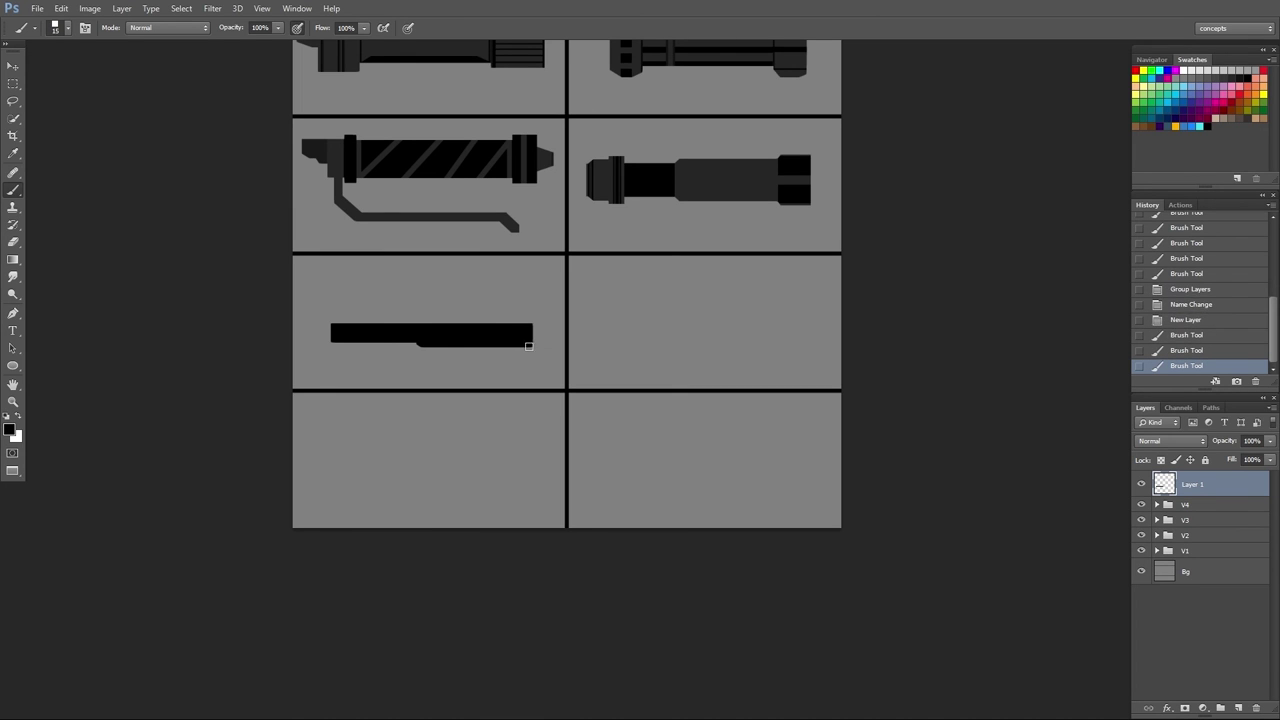
left_click_drag(442, 339, 462, 338)
left_click_drag(380, 338, 364, 352)
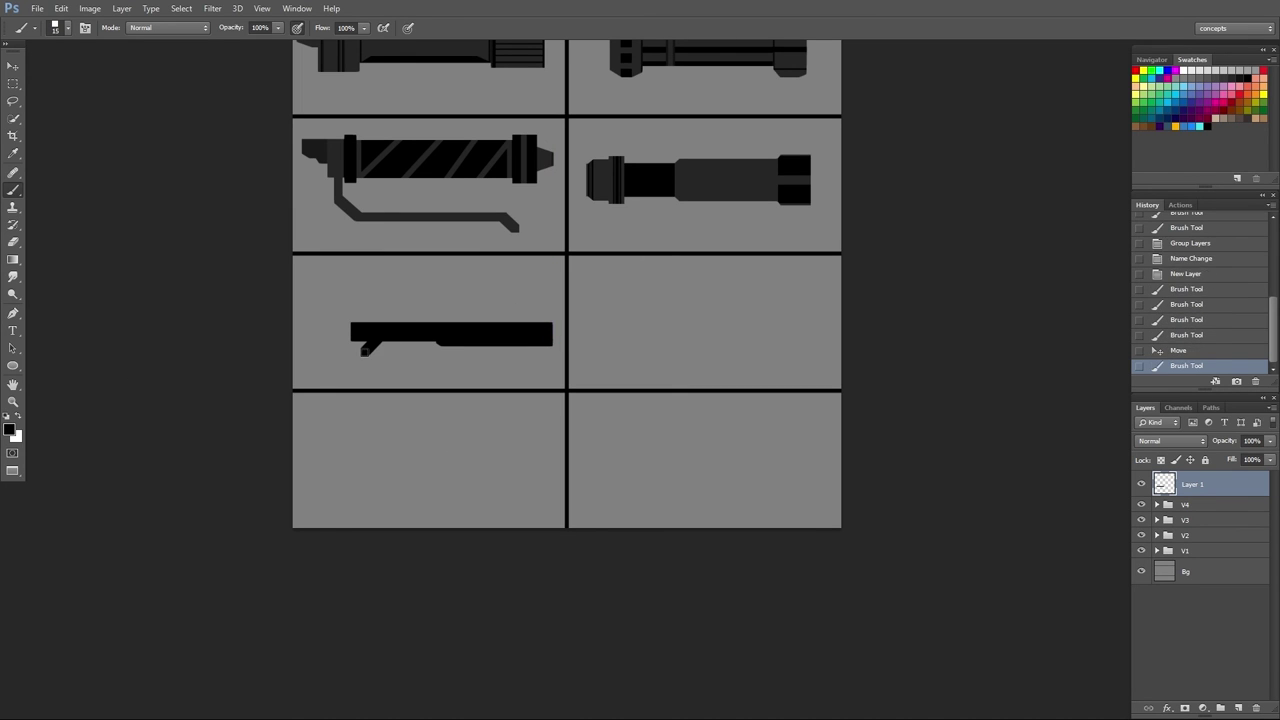
- Paint a tapered black claw extending from the bar's left end and a short flange at its right end
left_click(304, 335, "shift")
left_click(376, 339, "shift")
key("ctrl+alt+z")
key("ctrl+alt+z")
key("ctrl+alt+z")
left_click(360, 355, "shift")
left_click(308, 339, "shift")
left_click(358, 339, "shift")
left_click_drag(362, 347, 344, 343)
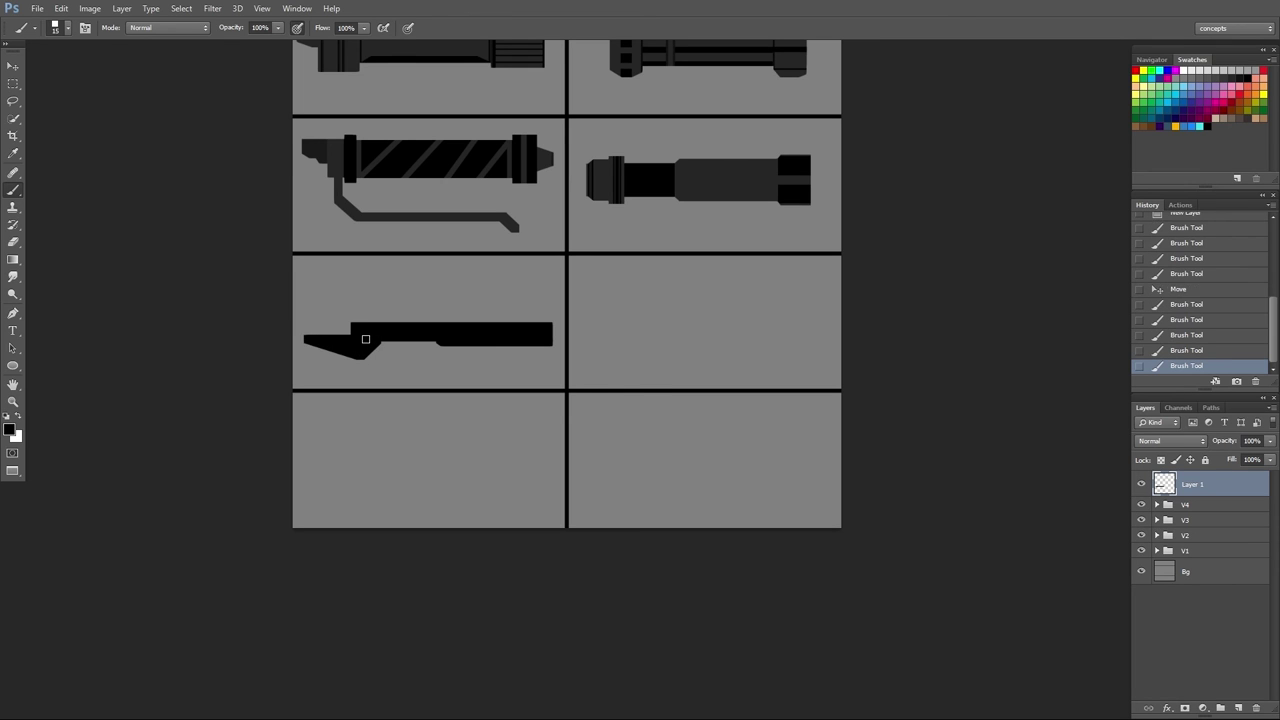
left_click(365, 342)
key("ctrl+j")
left_click(61, 8)
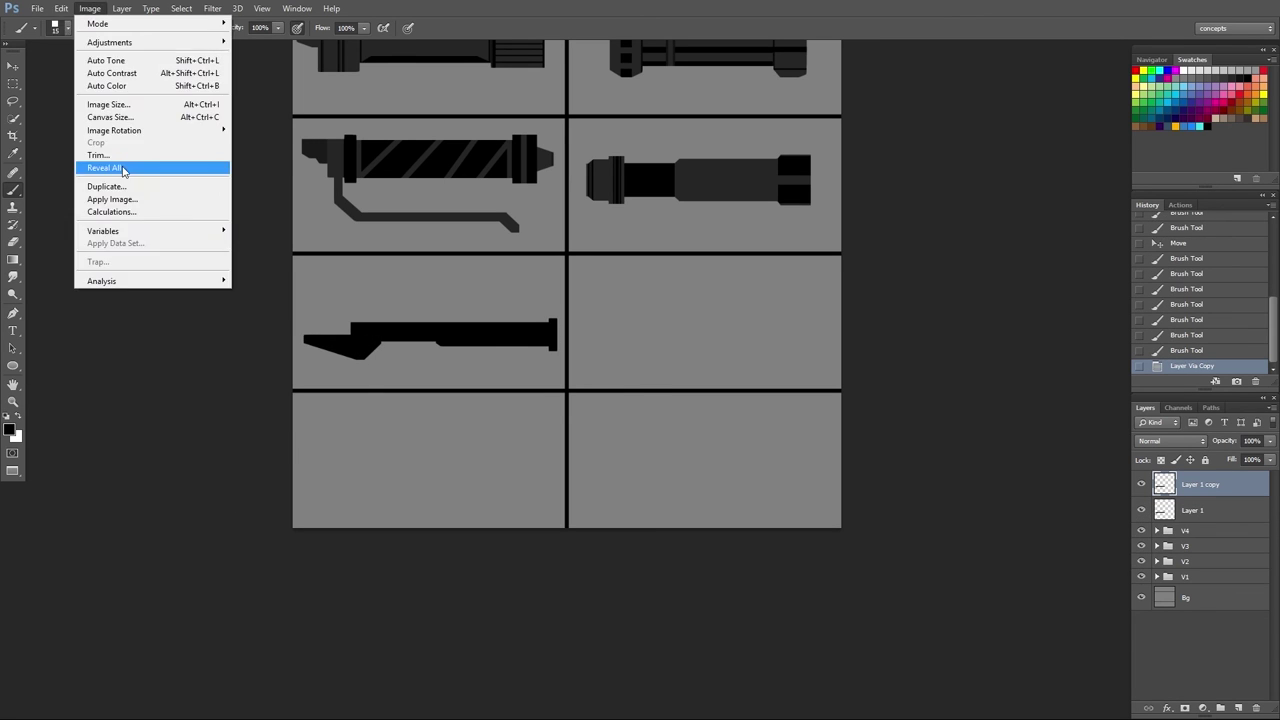
left_click(270, 423)
left_click_drag(503, 384, 503, 320)
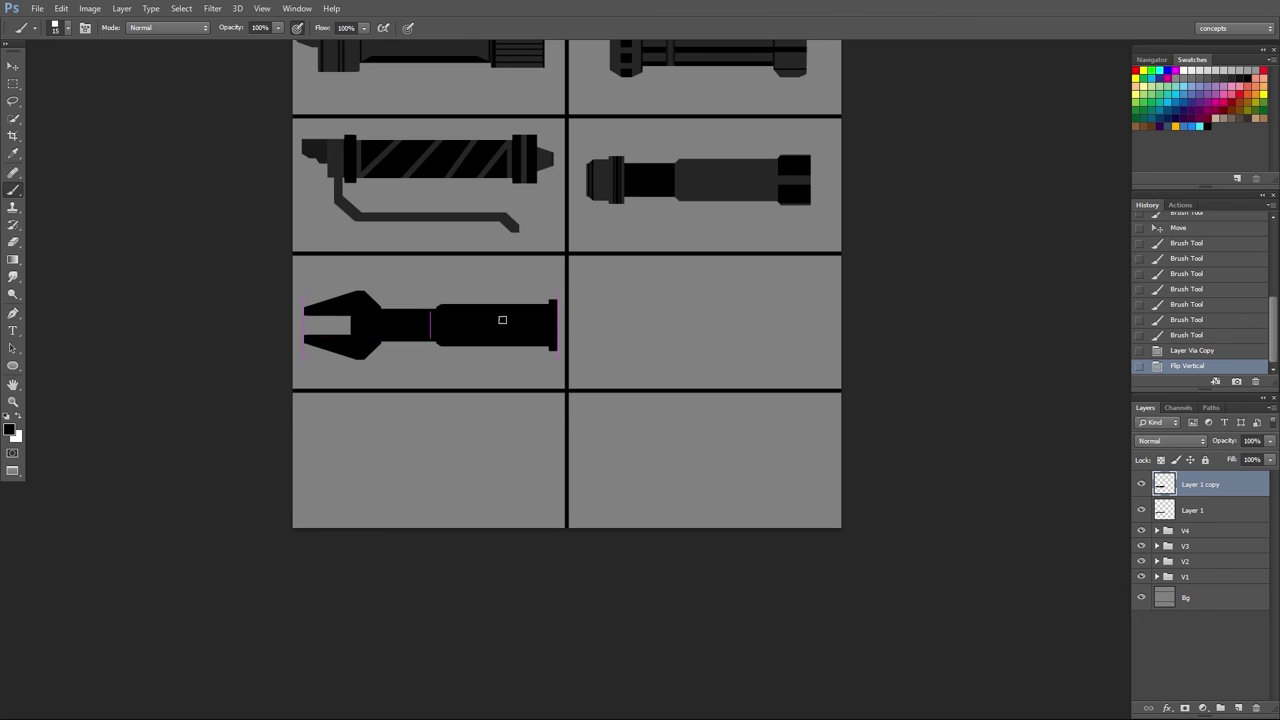
scroll(422, 349, "up", 2)
key("Delete")
- Add an inner nub and a vertically flipped copy to complete the claw hilt, merging it and duplicating it as "base" and "details" layers
left_click_drag(309, 283, 328, 283)
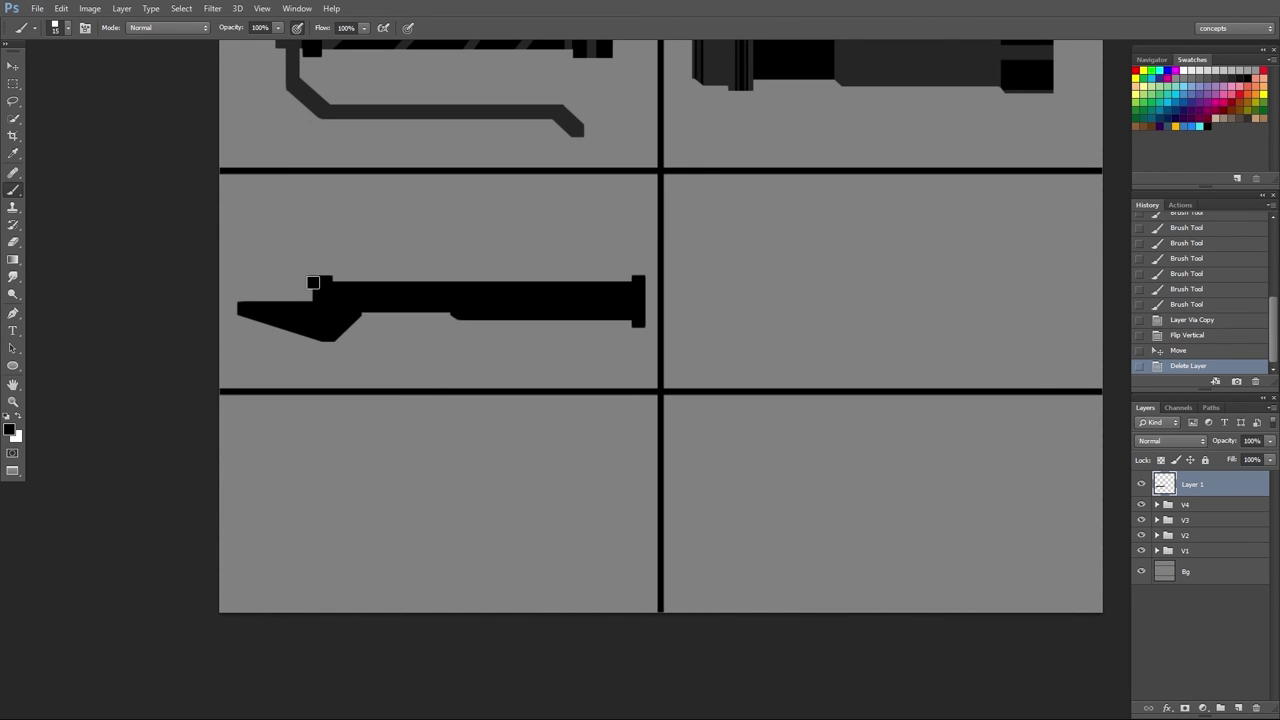
key("ctrl+j")
left_click(61, 8)
left_click(290, 423)
left_click_drag(509, 330, 514, 275)
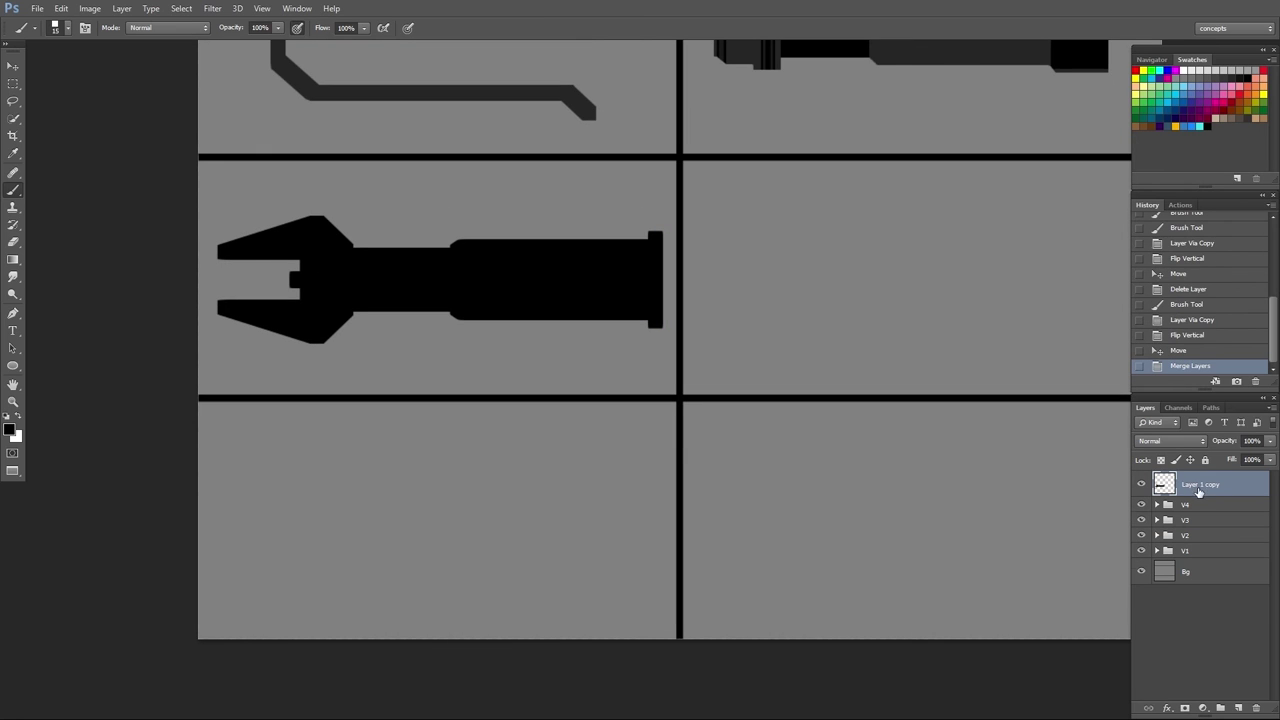
scroll(559, 105, "up", 2)
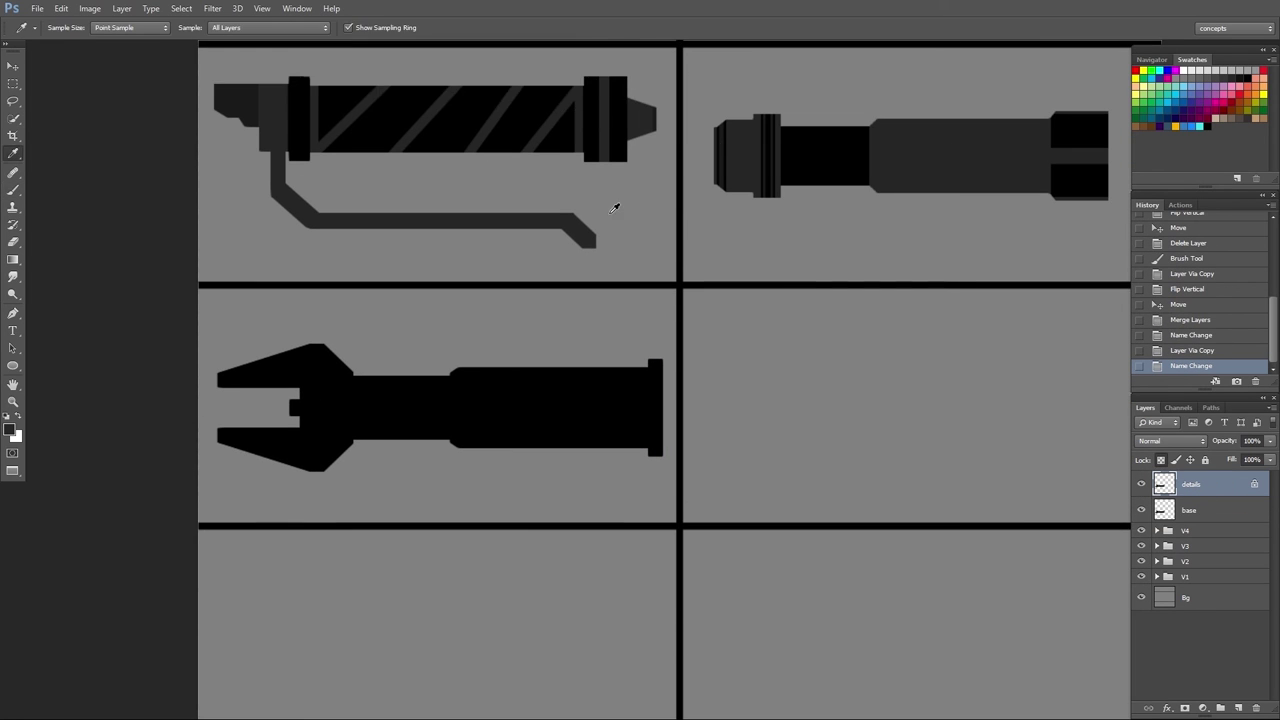
- Sample the dark gray of the hilt above and fill both claw prongs and the collar joining them
left_click(585, 230, "alt")
scroll(585, 230, "down", 1)
mouse_move(346, 314)
left_mouse_down()
mouse_move(346, 398)
mouse_move(215, 372)
mouse_move(337, 371)
left_mouse_up()
left_click_drag(214, 315, 345, 315)
mouse_move(346, 306)
left_mouse_down()
mouse_move(300, 281)
mouse_move(222, 308)
left_mouse_up()
left_click_drag(255, 303, 318, 292)
left_click_drag(325, 303, 275, 301)
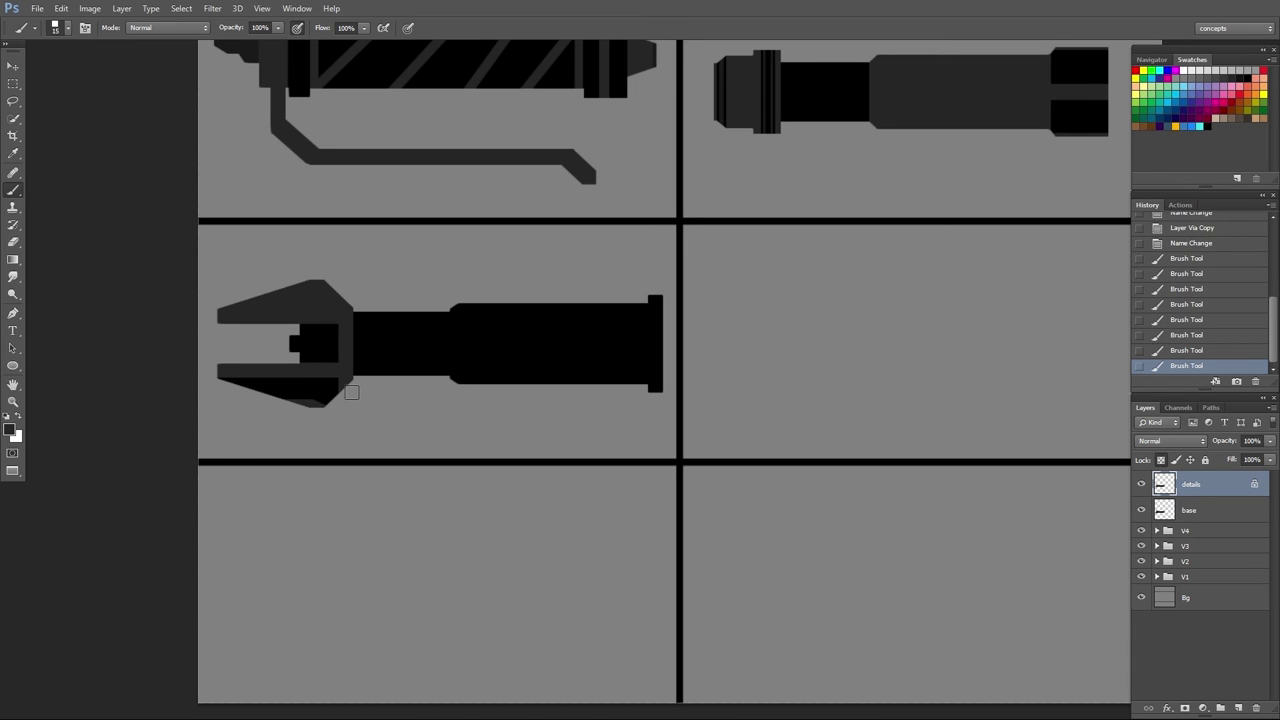
left_click_drag(340, 386, 222, 377)
mouse_move(250, 384)
left_mouse_down()
mouse_move(314, 394)
mouse_move(288, 398)
left_mouse_up()
left_click_drag(334, 314, 338, 372)
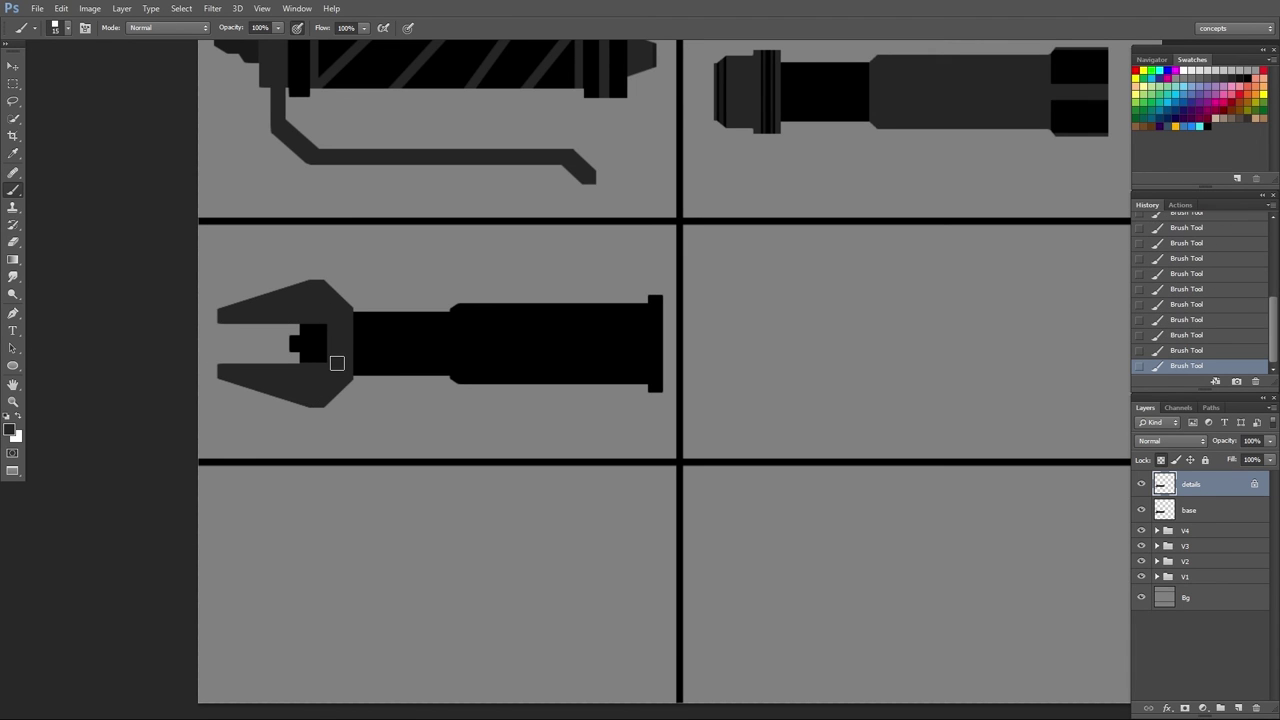
- Paint dark gray vertical bands at both ends of the thick grip and an X of crossing diagonals between them
left_click_drag(457, 310, 457, 381)
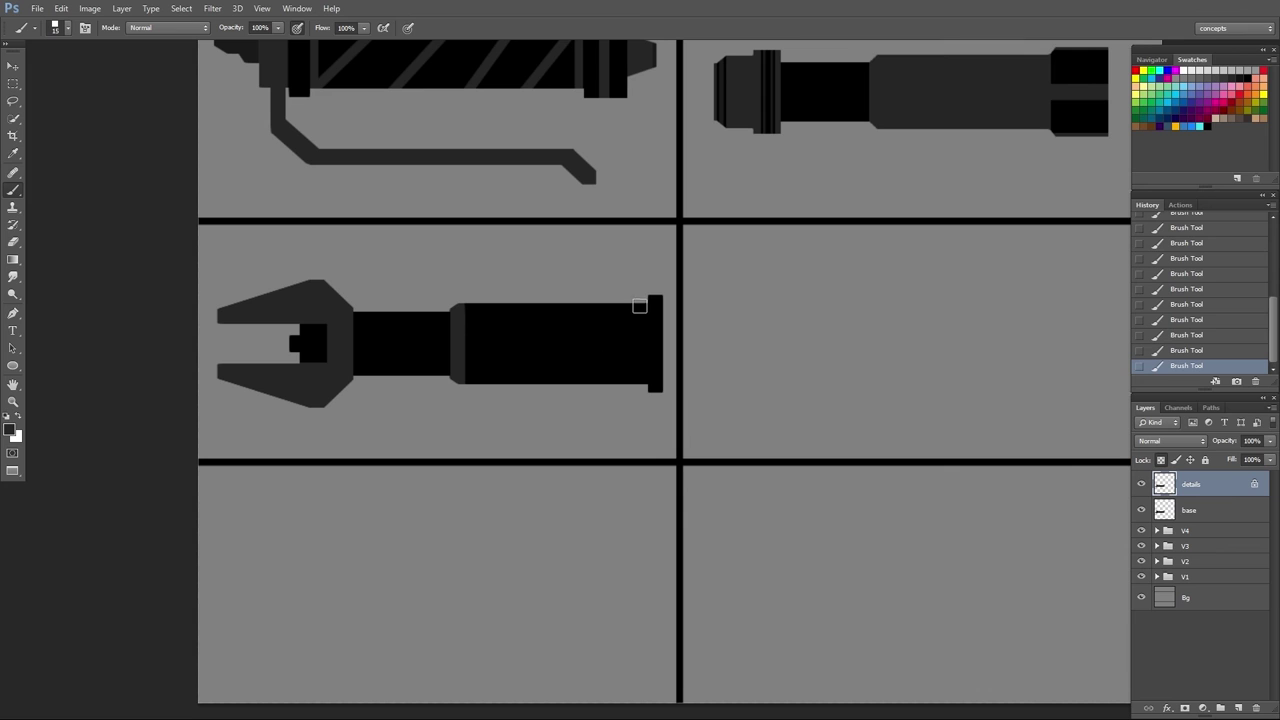
left_click_drag(639, 305, 639, 382)
left_click_drag(615, 381, 461, 301)
left_click(462, 378)
left_click(630, 286, "shift")
key("ctrl+z")
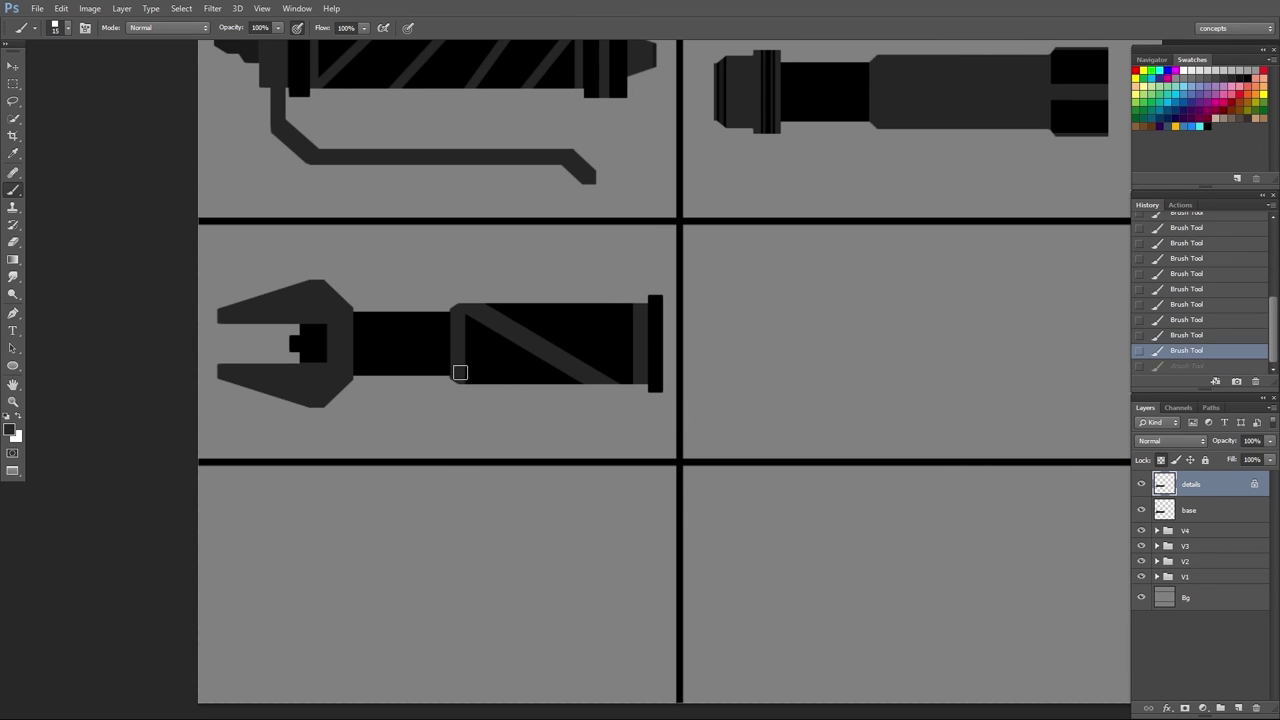
left_click(460, 373)
left_click(628, 272, "shift")
key("ctrl+z")
left_click_drag(612, 293, 457, 372)
- Sample a darker gray, paint evenly spaced 7 px vertical ribs across the neck and shade the nub between the claw prongs
scroll(454, 451, "down", 1)
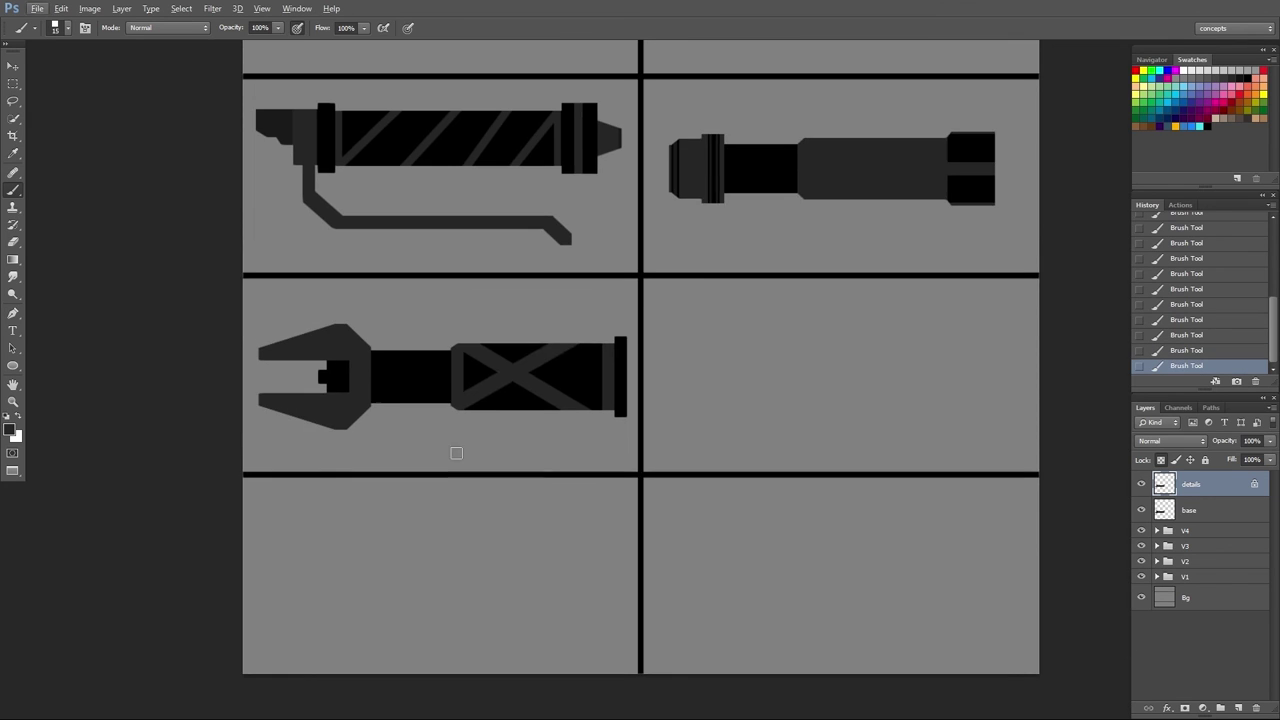
scroll(454, 449, "up", 2)
left_click(798, 73, "alt")
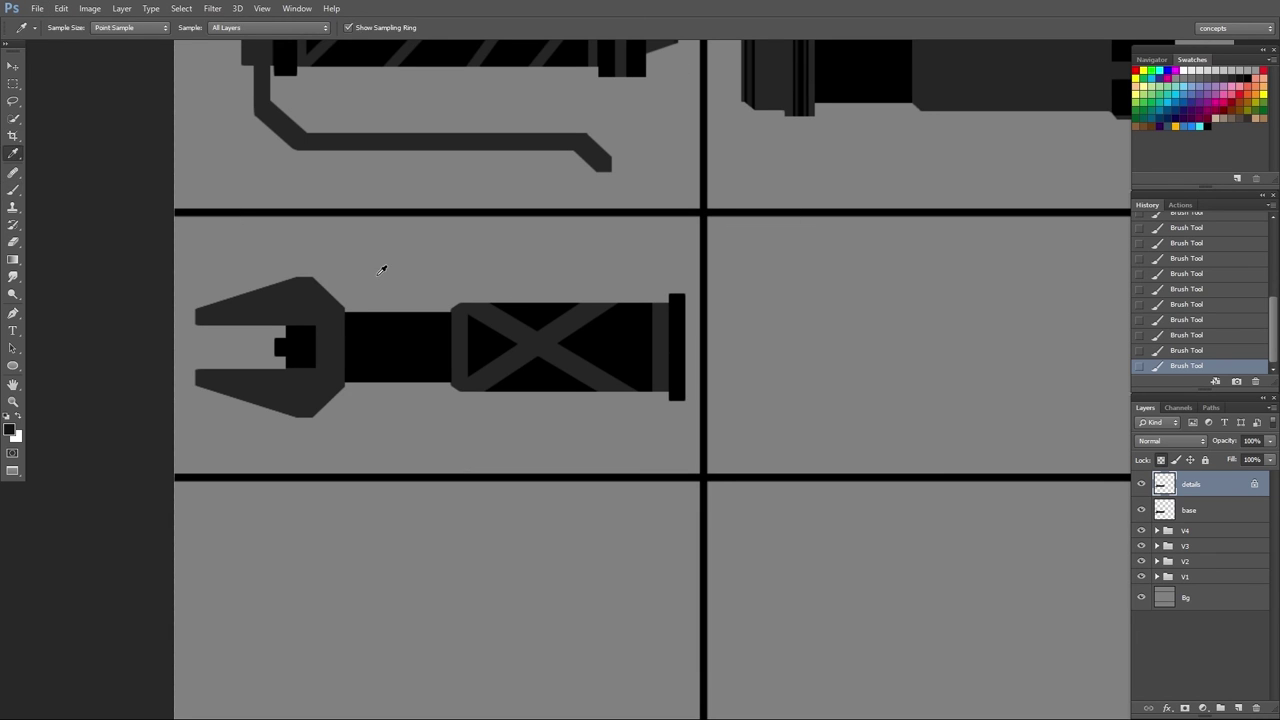
key("[")
key("[")
key("[")
key("[")
mouse_move(357, 307)
left_mouse_down()
mouse_move(372, 437)
mouse_move(377, 381)
left_mouse_up()
mouse_move(396, 308)
left_mouse_down()
mouse_move(396, 381)
mouse_move(415, 381)
left_mouse_up()
left_click_drag(430, 308, 430, 381)
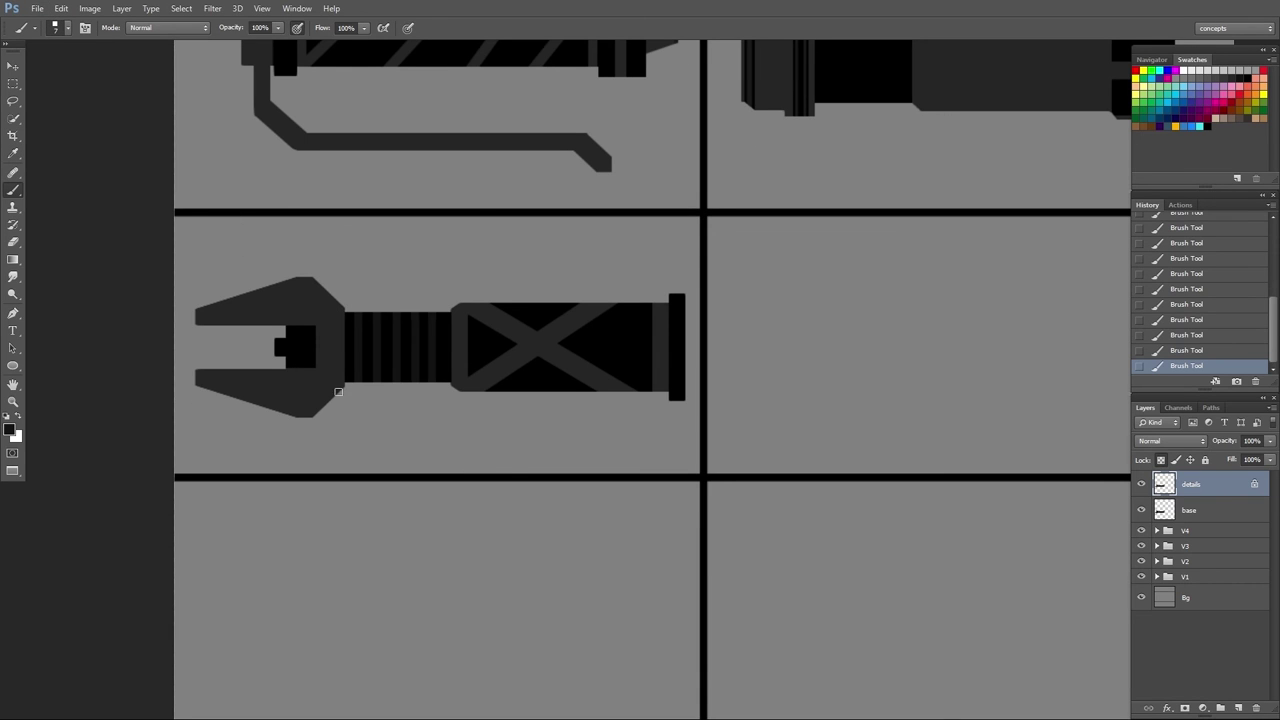
scroll(276, 393, "up", 1)
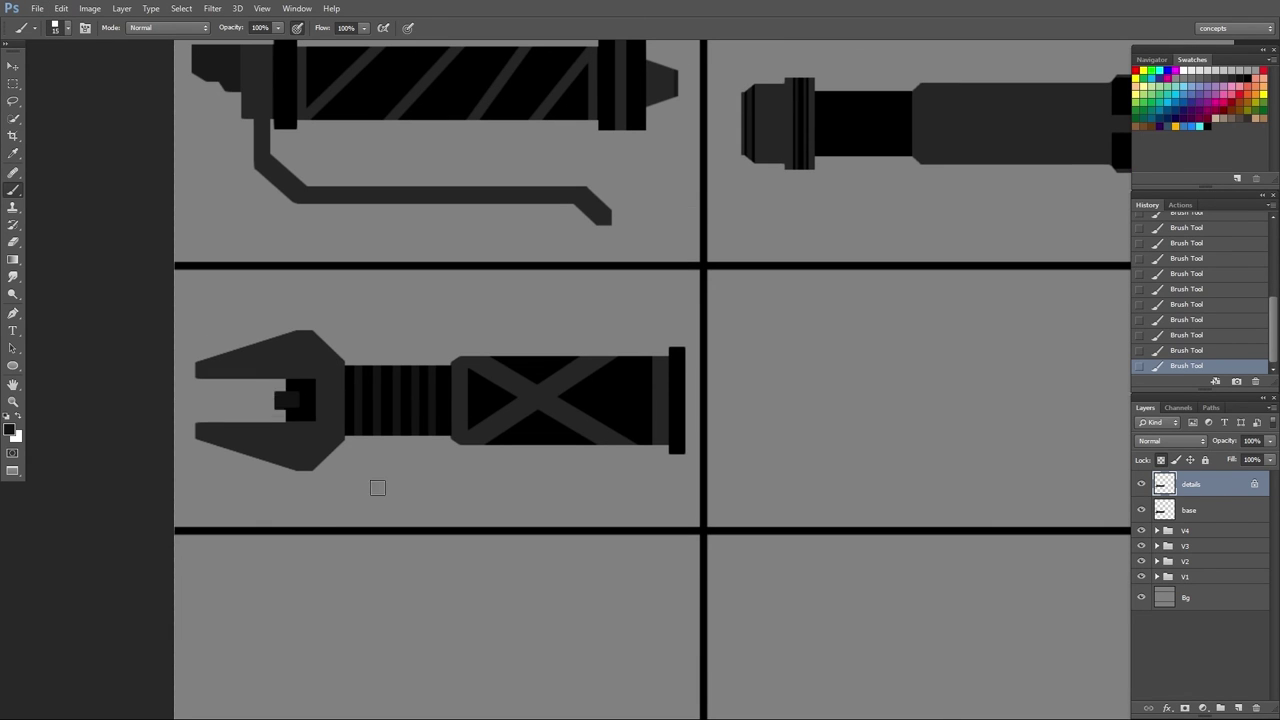
- Group the details and base layers as "V5" and add a new layer named "base" above the group
scroll(377, 488, "down", 2)
scroll(377, 477, "up", 1)
scroll(369, 491, "down", 2)
left_click(1199, 515, "shift")
key("ctrl+g")
double_click(1189, 481)
type("V5")
key("Return")
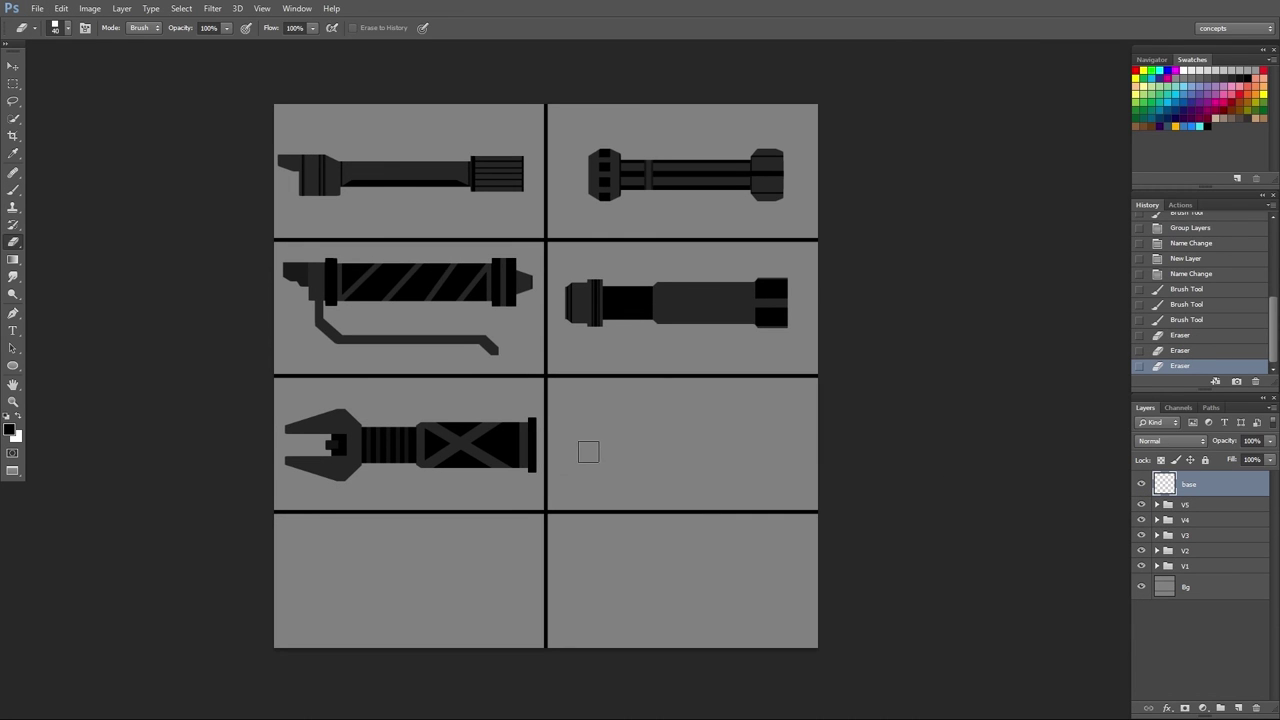
- Paint a black half hilt in the third row's right cell with stepped left ridges and a beveled right end, trimming its upper edge
left_click(580, 452)
key("b")
left_click_drag(583, 455, 780, 446)
mouse_move(780, 445)
left_mouse_down()
mouse_move(583, 444)
mouse_move(574, 457)
left_mouse_up()
left_click(598, 455)
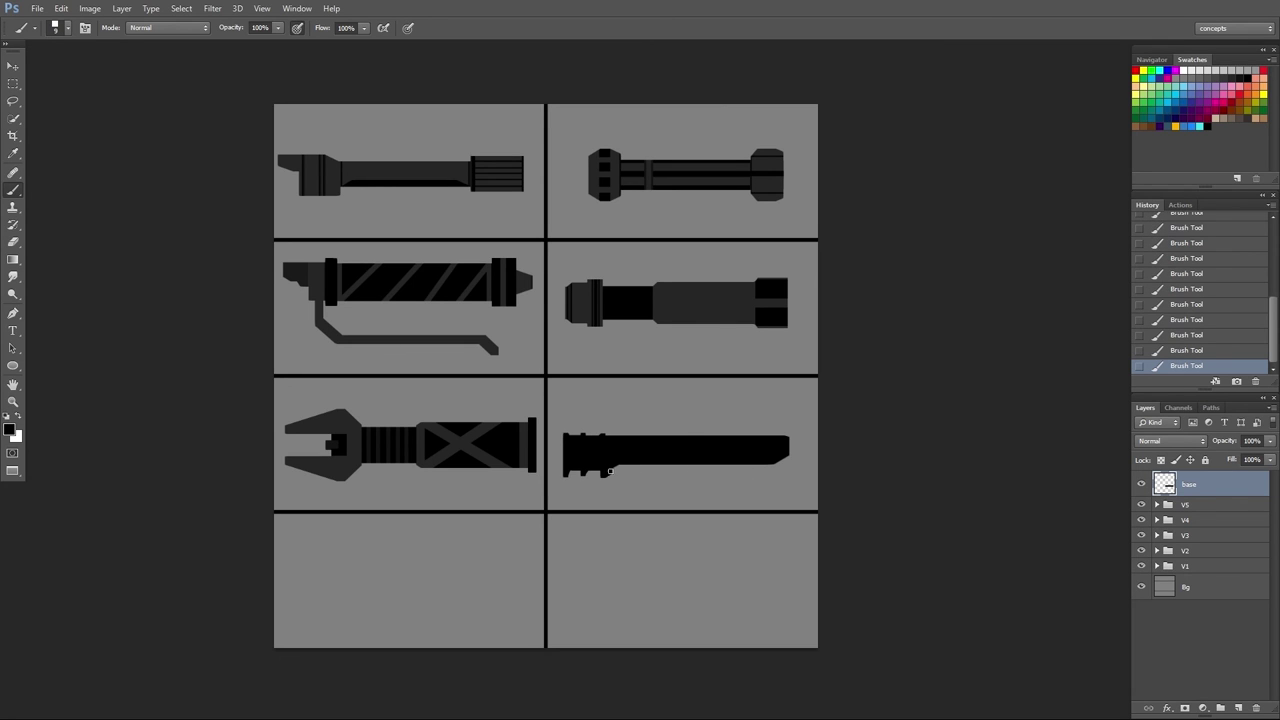
left_click(610, 432)
key("e")
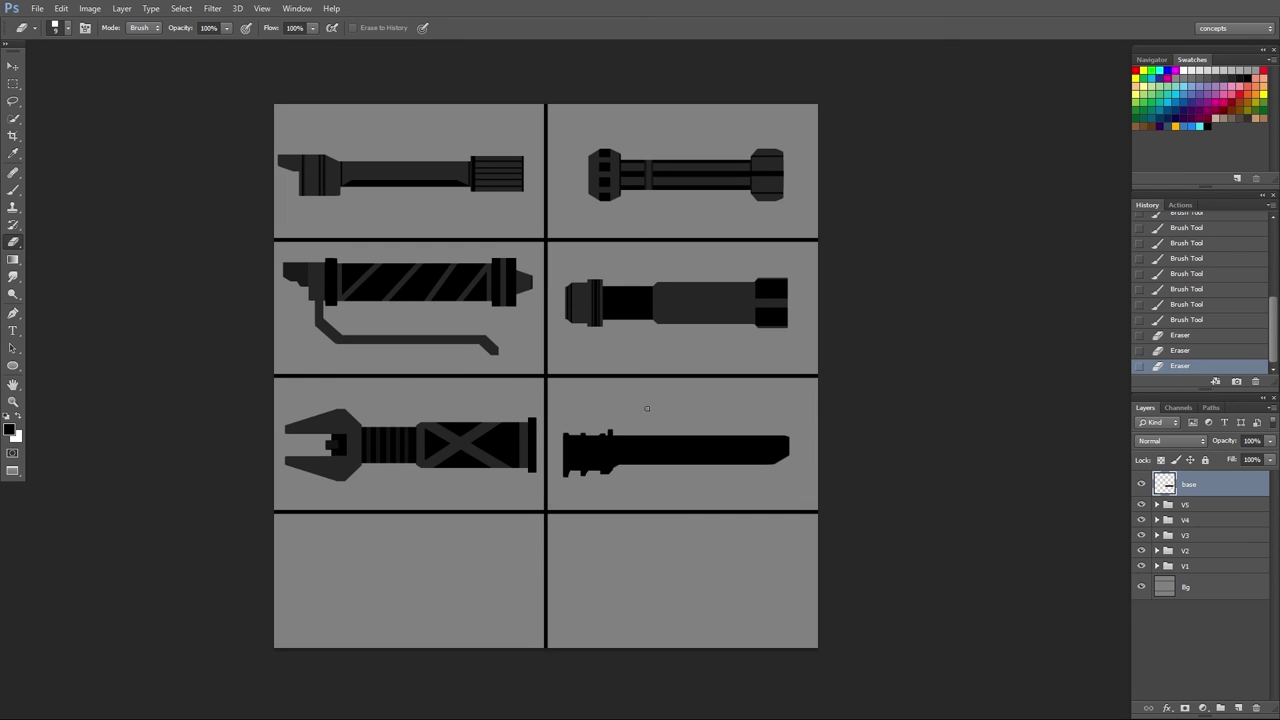
left_click(792, 434, "shift")
- Duplicate the half hilt, flip the copy vertically and move it up to complete the symmetrical silhouette
key("ctrl+j")
left_click(61, 8)
mouse_move(137, 269)
left_click(280, 431)
key("v")
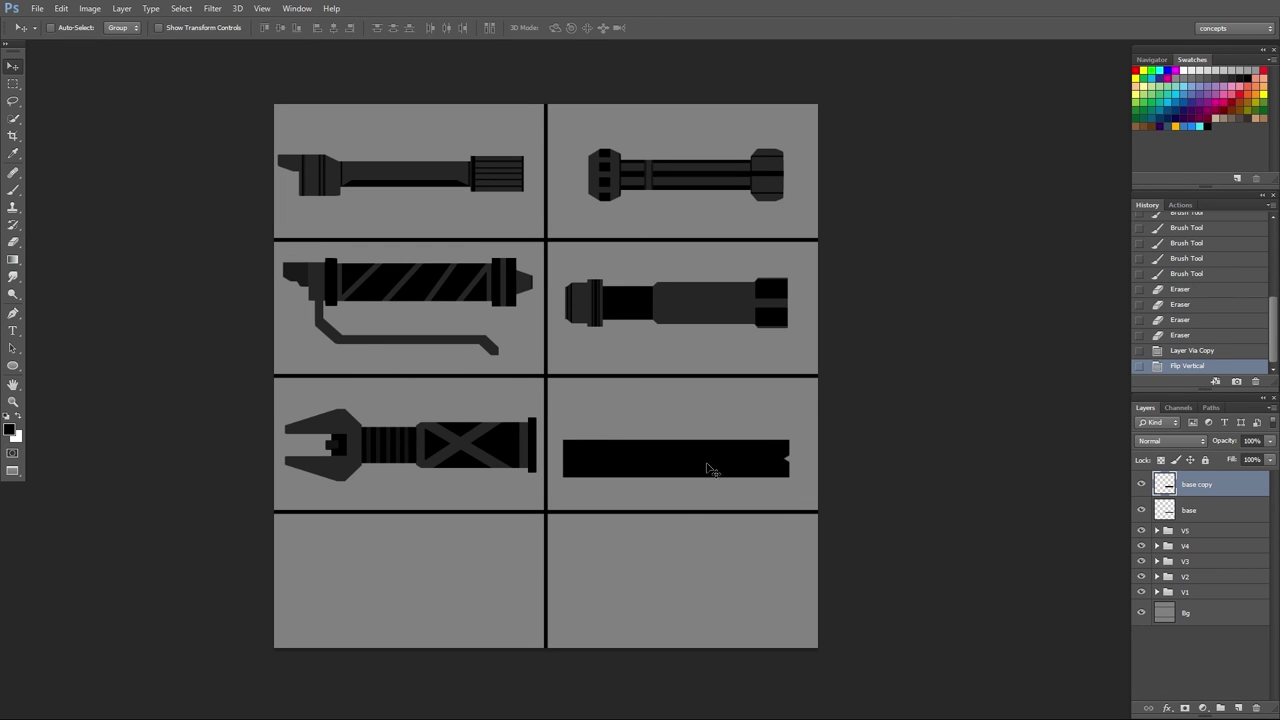
left_click_drag(708, 469, 706, 445)
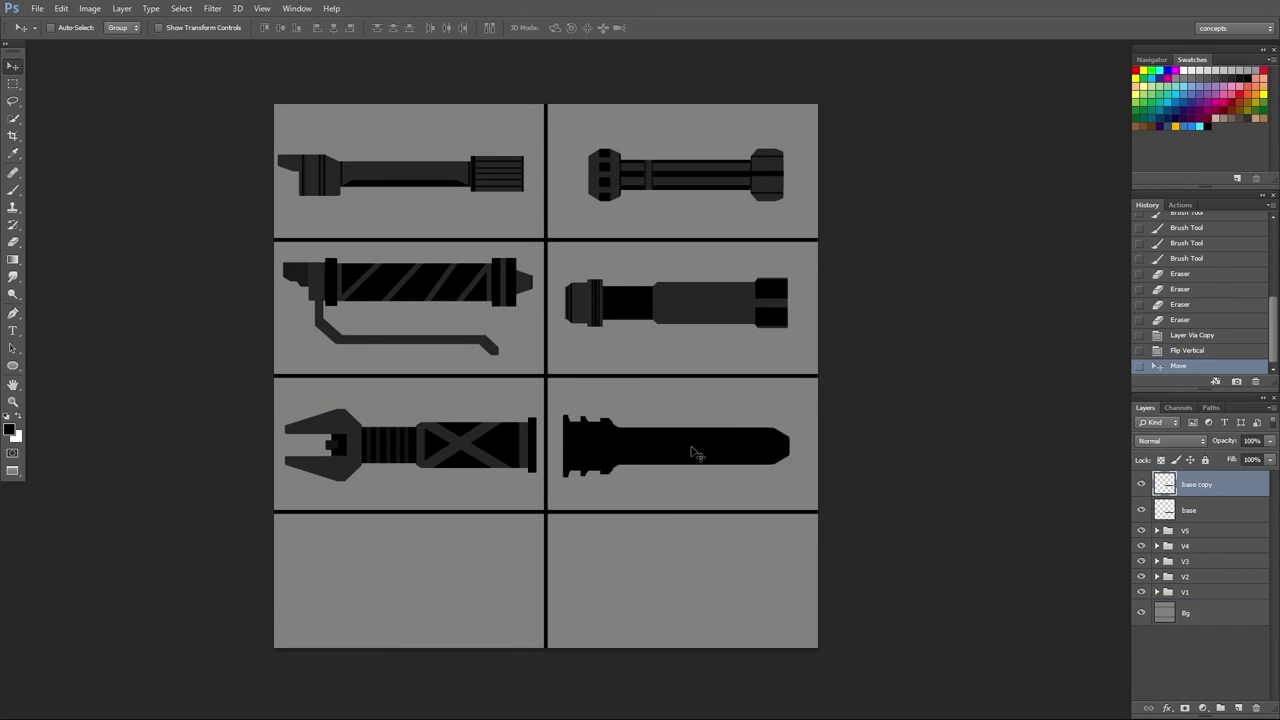
left_click(733, 402, "ctrl")
key("m")
mouse_move(726, 414)
left_mouse_down()
mouse_move(803, 481)
mouse_move(788, 453)
left_mouse_up()
key("ctrl+t")
key("Escape")
left_click(1213, 491)
key("ctrl+t")
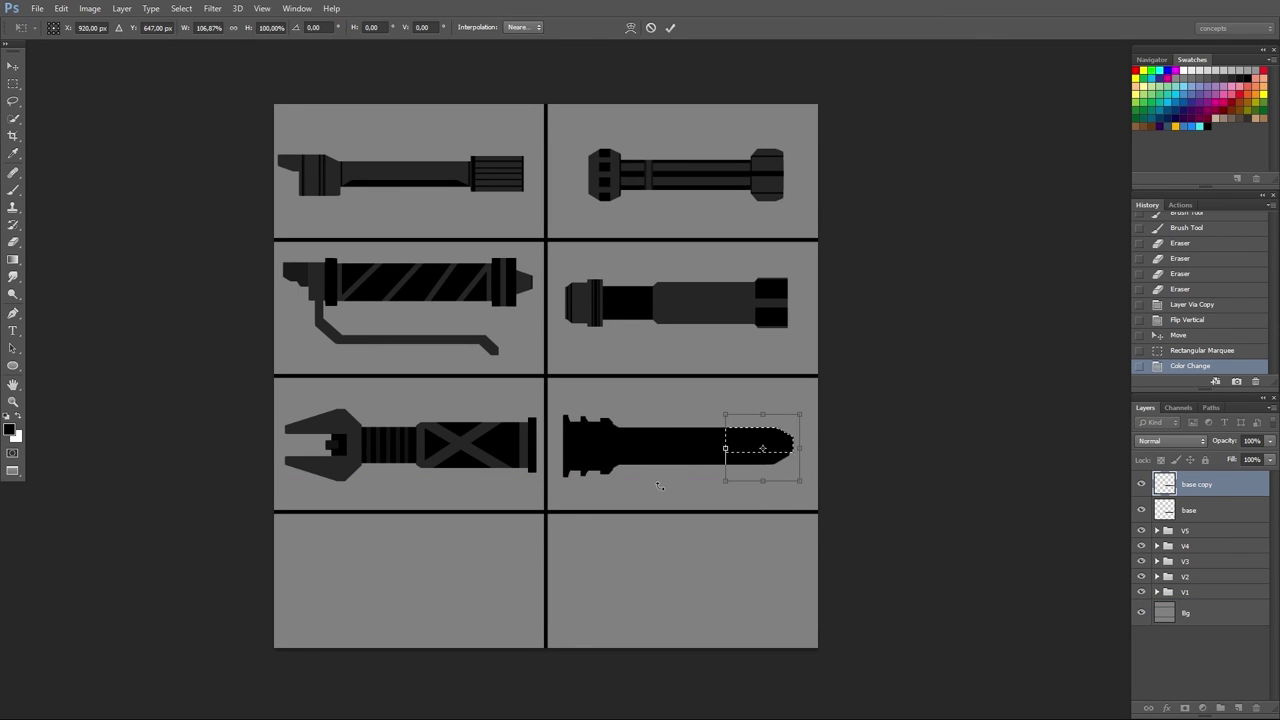
key("Escape")
key("ctrl+d")
- Merge the two silhouette halves and move the selected beveled end to the right to lengthen the hilt
left_click(1160, 505, "shift")
key("ctrl+e")
left_click_drag(726, 415, 800, 476)
left_click_drag(765, 456, 772, 456)
left_click_drag(763, 455, 772, 457)
left_click_drag(761, 455, 766, 455)
scroll(739, 468, "up", 1)
key("b")
key("ctrl+d")
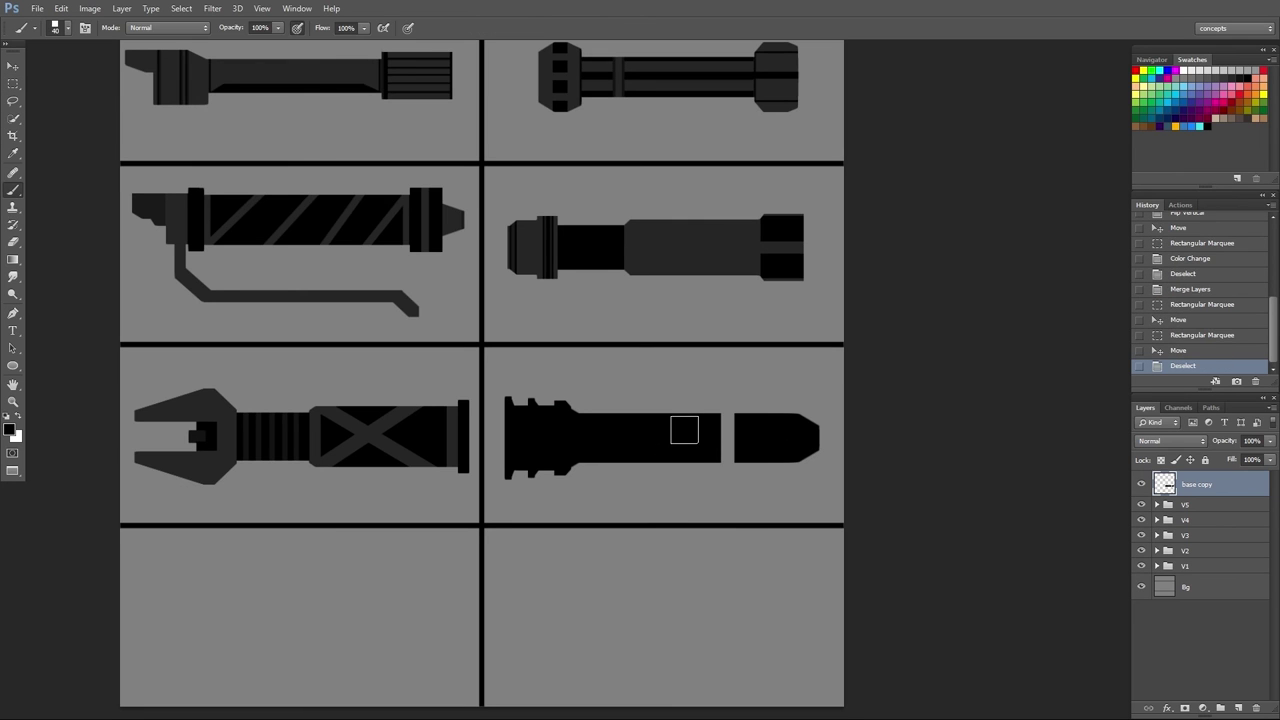
- Paint black across the gap to rejoin the beveled tip with the hilt body
mouse_move(697, 428)
left_mouse_down()
mouse_move(727, 428)
mouse_move(746, 447)
left_mouse_up()
left_click(693, 448)
left_click(693, 449)
left_click_drag(656, 501, 668, 503)
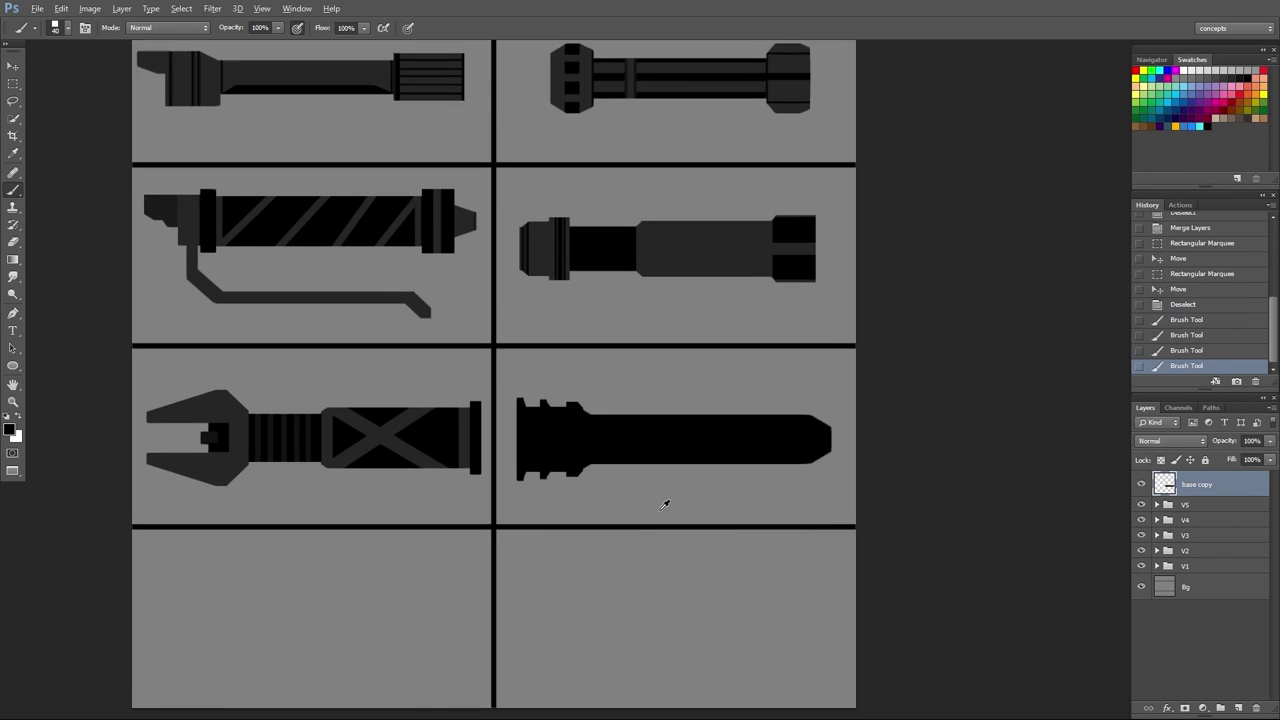
- Nudge the hilt right and duplicate its layer, hiding the lower copy and naming the layers "base" and "detals"
scroll(664, 506, "up", 2)
key("v")
left_click_drag(716, 438, 724, 436)
key("ctrl+j")
key("b")
left_click(1141, 510)
double_click(1195, 510)
type("base")
double_click(1194, 485)
type("detals")
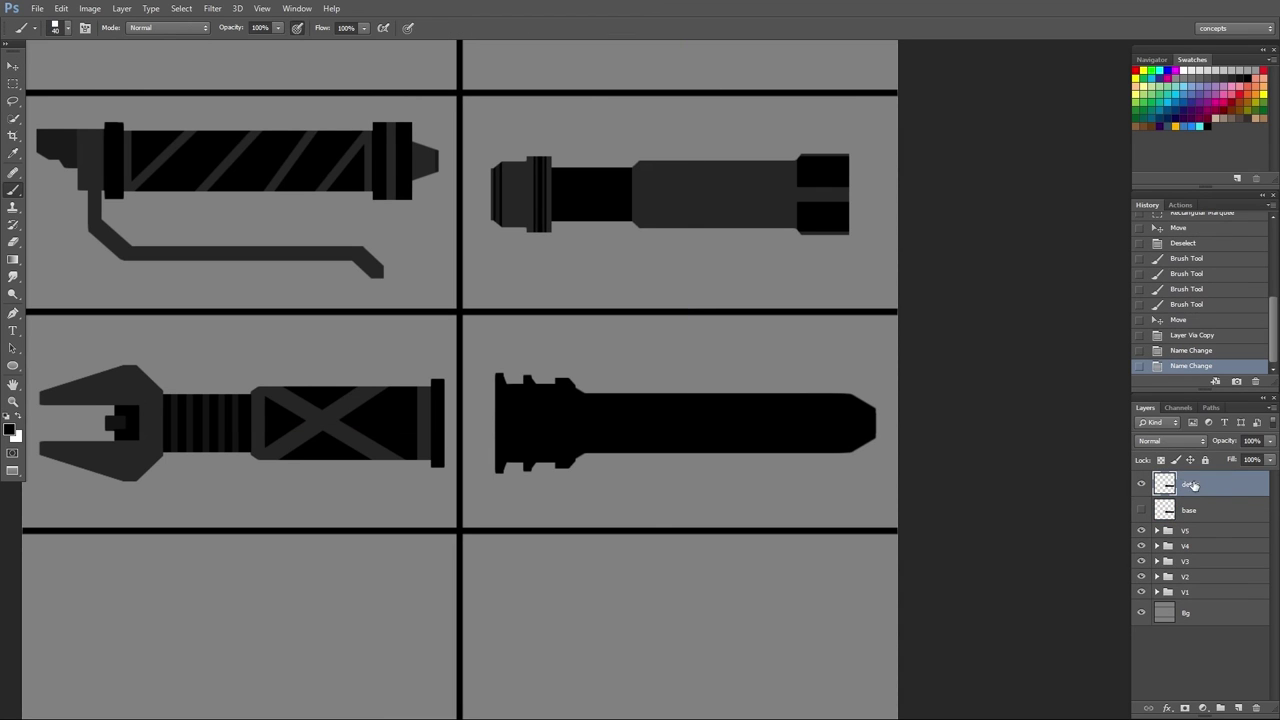
- Lock the detail layer's transparency and paint dark gray vertical bands over the three ridges at the hilt's left end
key("bracketleft")
key("bracketleft")
left_click_drag(505, 368, 506, 472)
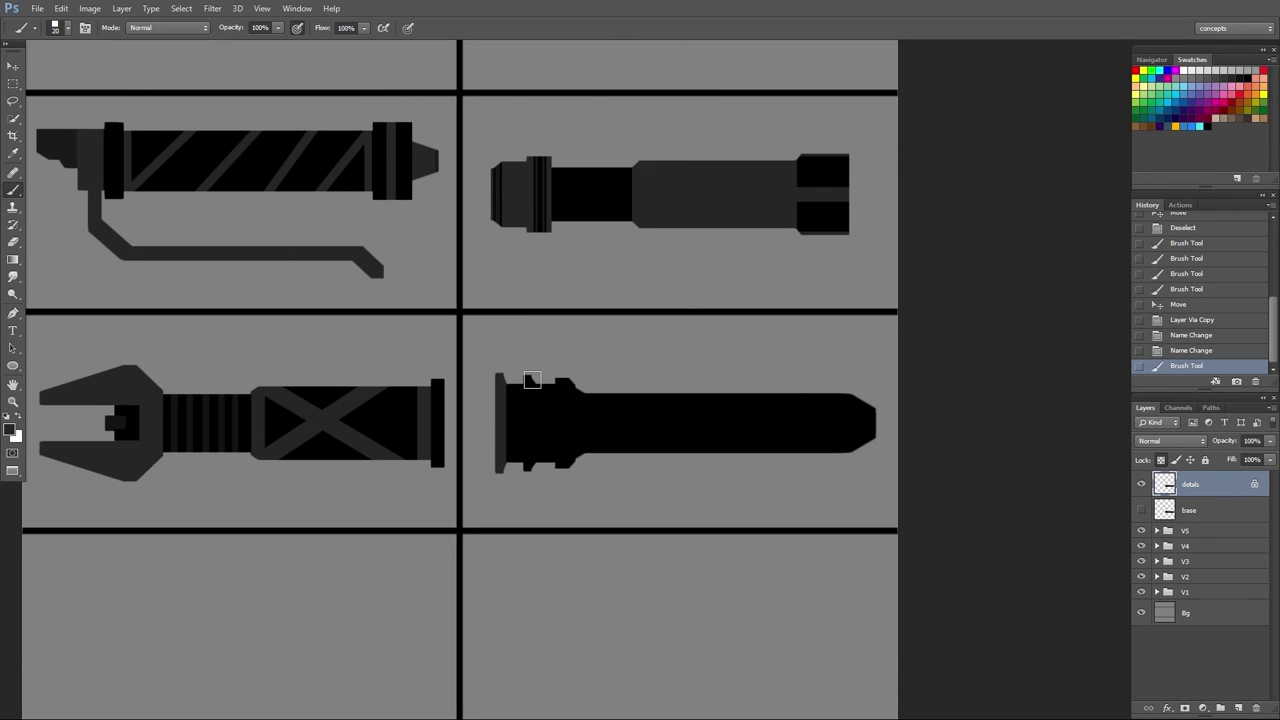
left_click_drag(529, 377, 530, 465)
key("bracketright")
left_click_drag(564, 383, 565, 462)
key("ctrl+z")
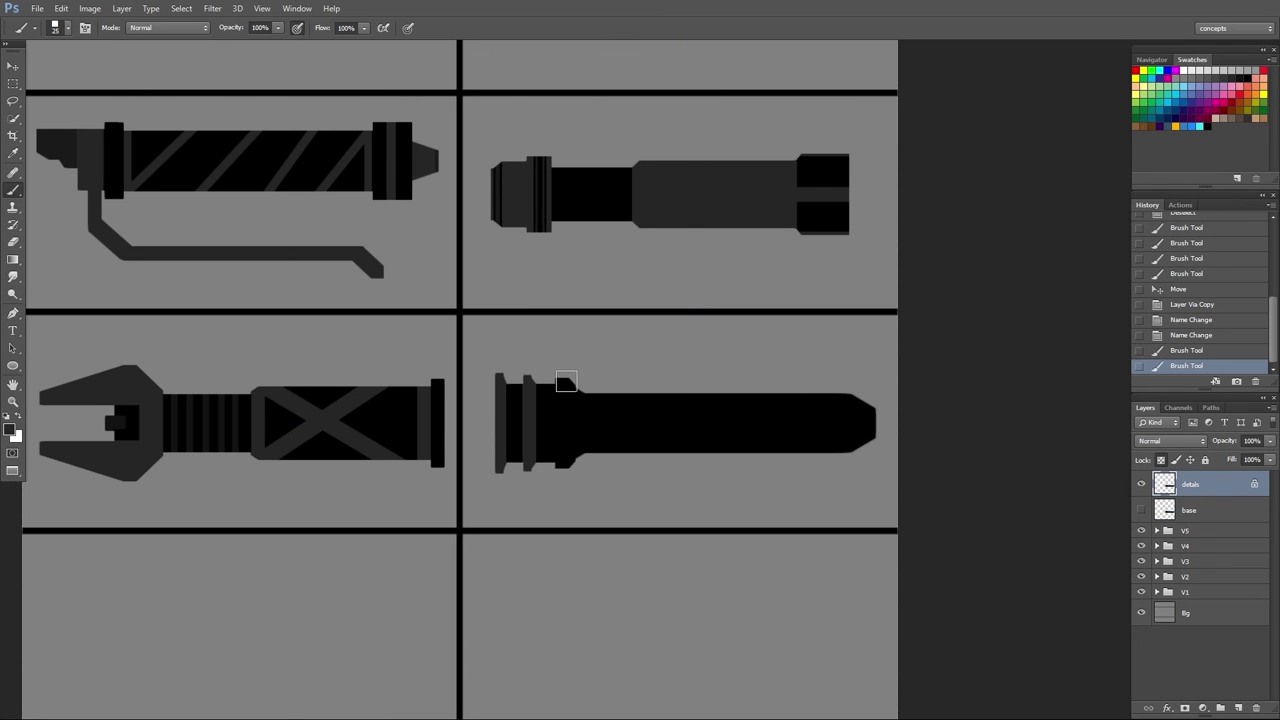
left_click_drag(566, 372, 566, 463)
key("e")
key("b")
- Sample the body's black and paint a thin 9 px seam along the slope behind the third ridge
left_click(586, 398, "alt")
key("bracketleft")
key("bracketleft")
key("bracketleft")
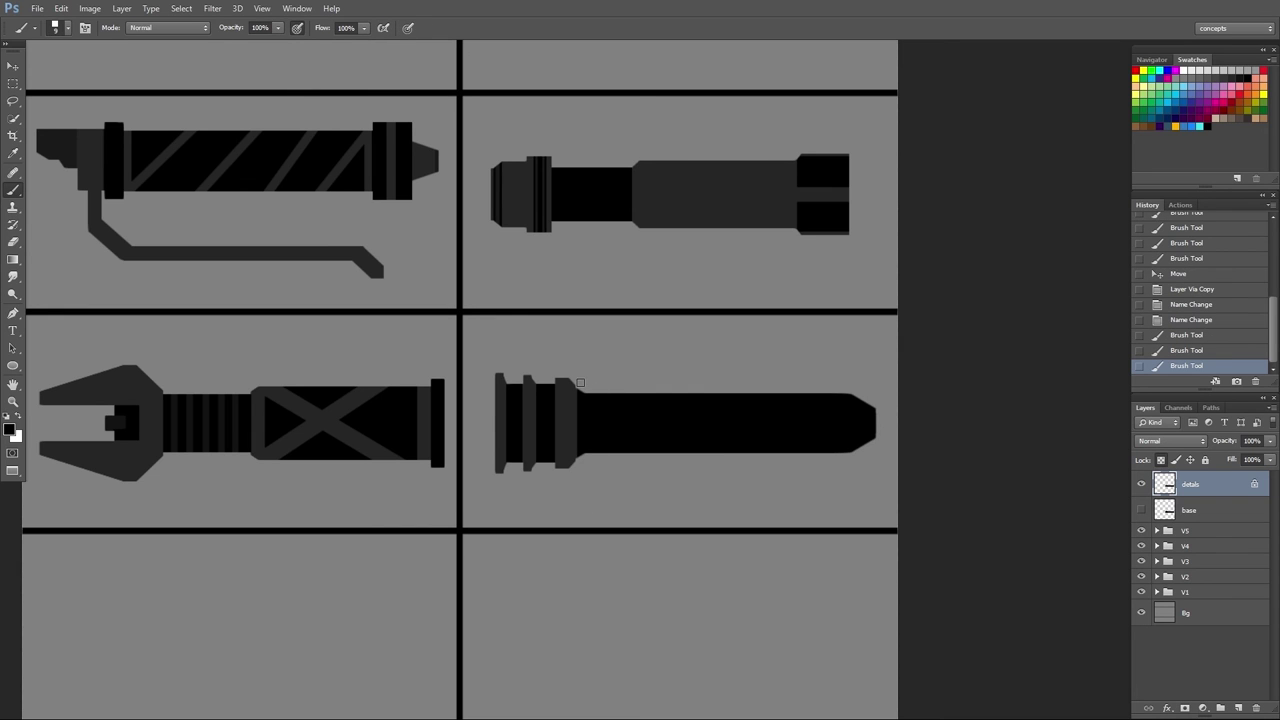
left_click_drag(580, 382, 591, 470)
- Sample the ridge's dark gray and paint thin lines along the body's upper and lower edges and over the beveled tip
left_click(568, 440, "alt")
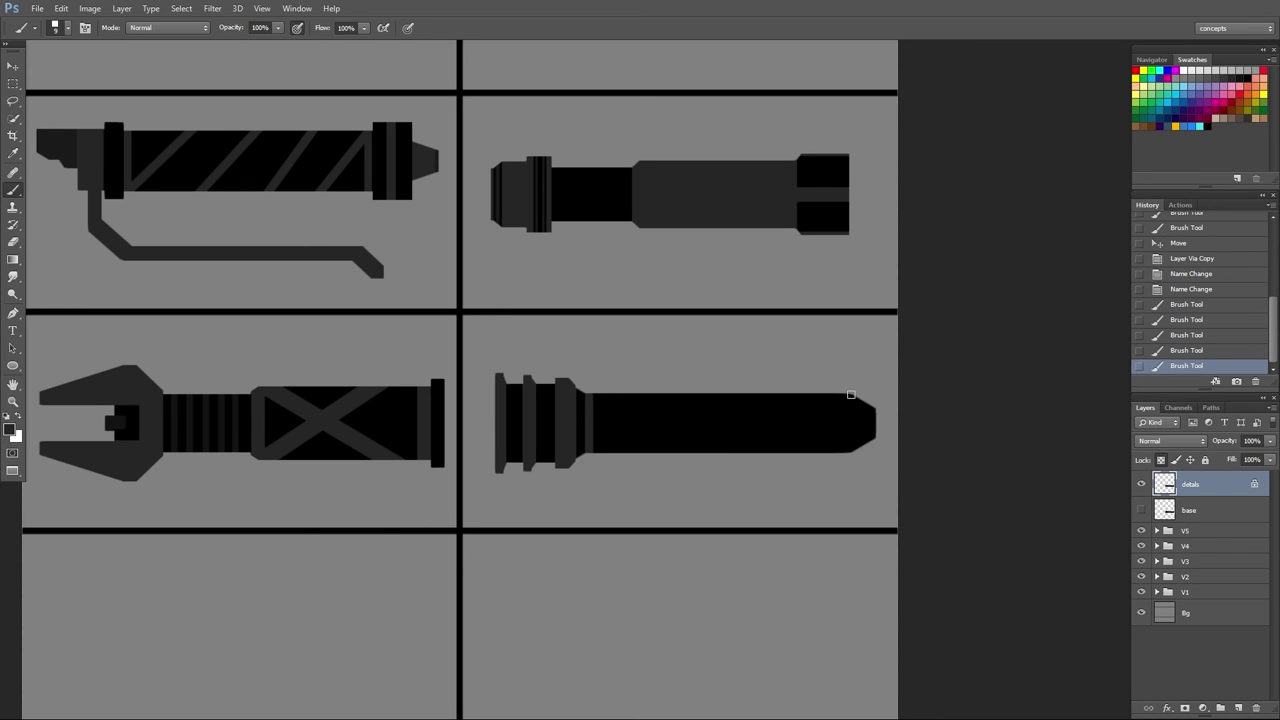
mouse_move(851, 394)
left_mouse_down()
mouse_move(856, 452)
mouse_move(870, 439)
mouse_move(594, 450)
left_mouse_up()
left_click(849, 395, "shift")
left_click(623, 398, "shift")
key("ctrl+z")
- Paint evenly spaced dark gray vertical ribs across the body and a black horizontal stripe through their middle
mouse_move(620, 392)
left_mouse_down()
mouse_move(621, 470)
mouse_move(650, 455)
left_mouse_up()
key("ctrl+z")
left_click_drag(677, 385, 677, 455)
left_click_drag(705, 385, 705, 455)
mouse_move(733, 388)
left_mouse_down()
mouse_move(733, 455)
mouse_move(763, 455)
left_mouse_up()
key("ctrl+z")
mouse_move(793, 385)
left_mouse_down()
mouse_move(793, 455)
mouse_move(825, 478)
left_mouse_up()
key("ctrl+z")
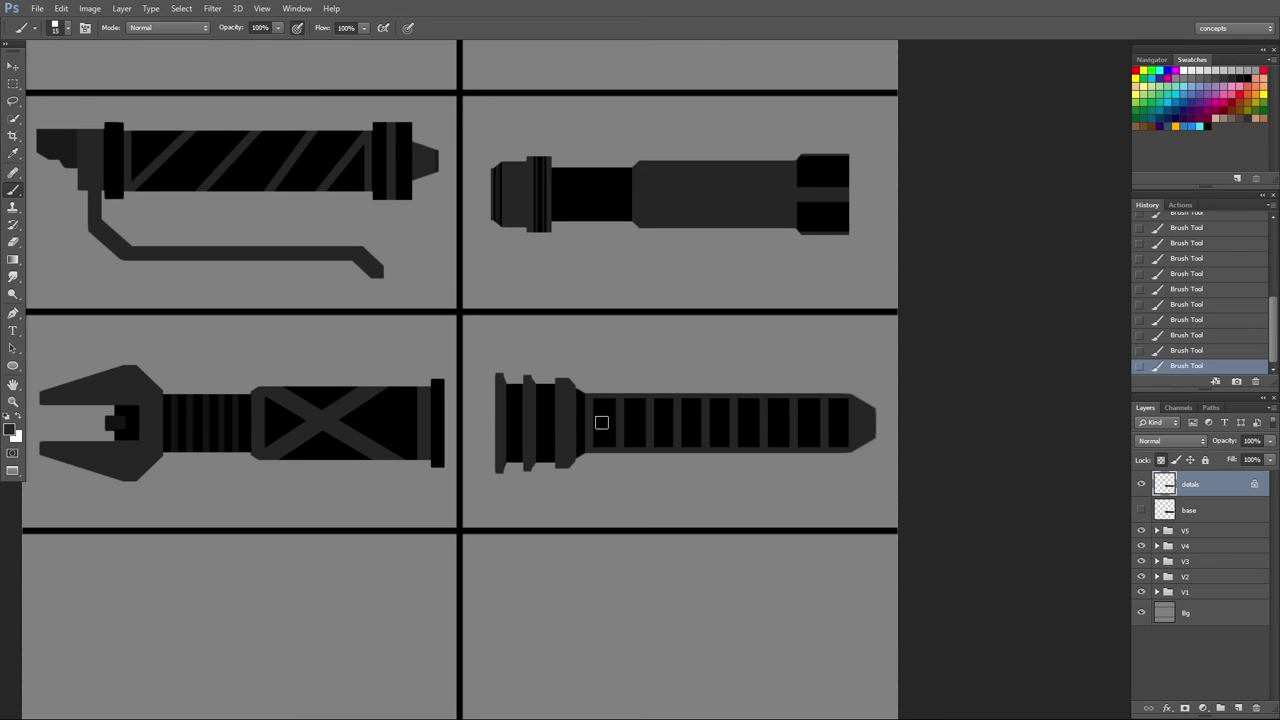
key("ctrl+minus")
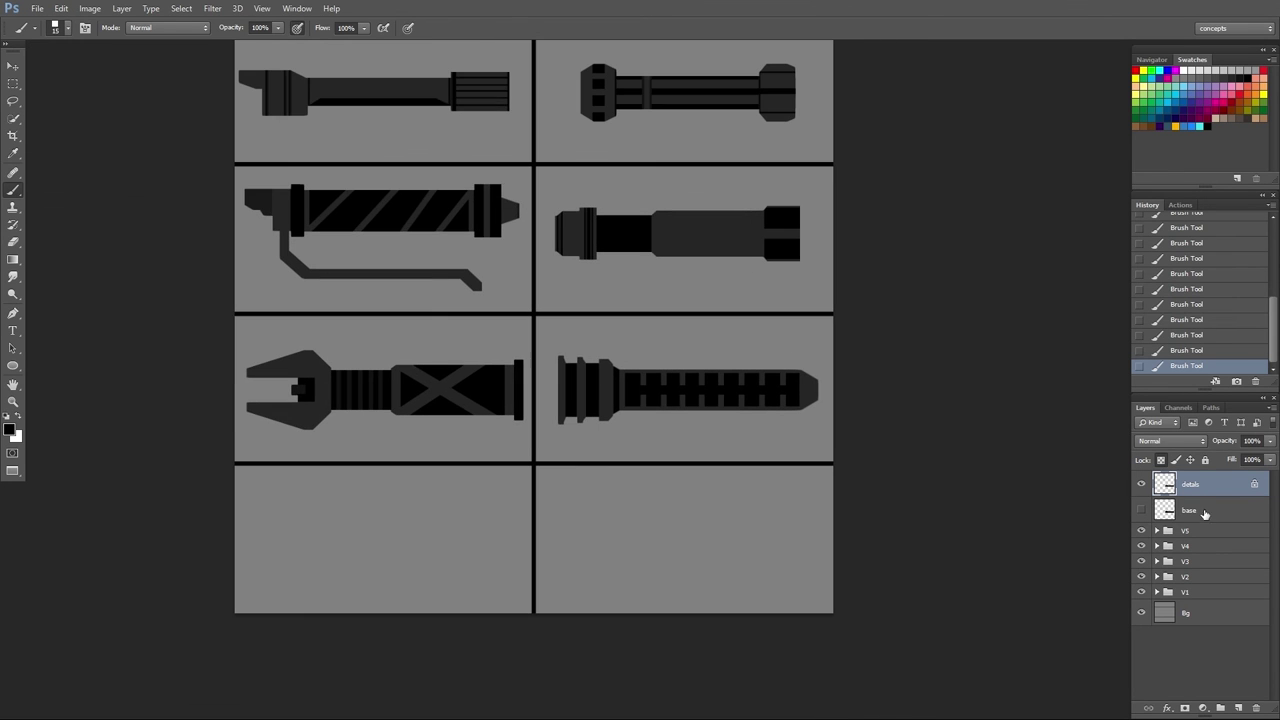
- Group the detals and base layers as "V6"
left_click(1205, 513, "shift")
key("ctrl+g")
double_click(1198, 485)
type("V6")
key("Return")
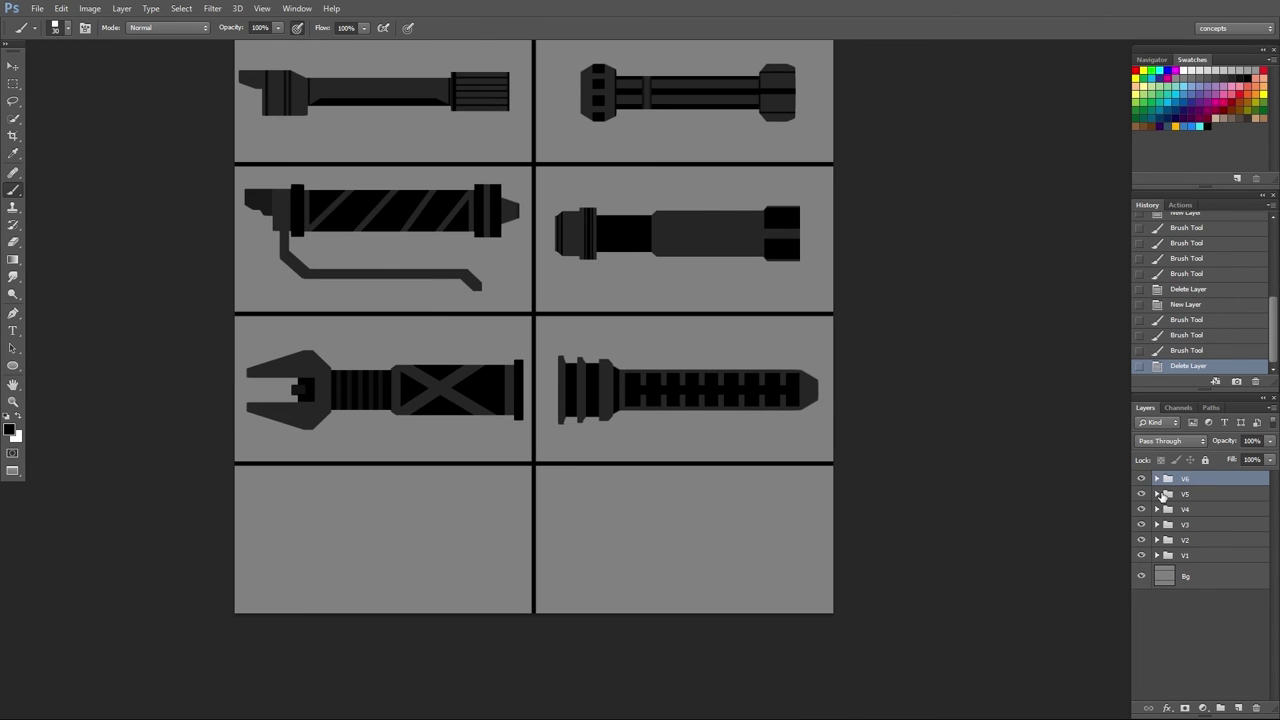
- Add a new layer and paint a black horizontal bar in the fourth row's left cell, erasing its upper and lower edges even
key("ctrl+shift+alt+n")
mouse_move(275, 544)
left_mouse_down()
mouse_move(481, 543)
mouse_move(274, 555)
left_mouse_up()
mouse_move(345, 555)
left_mouse_down()
mouse_move(374, 534)
mouse_move(272, 526)
mouse_move(298, 535)
left_mouse_up()
key("e")
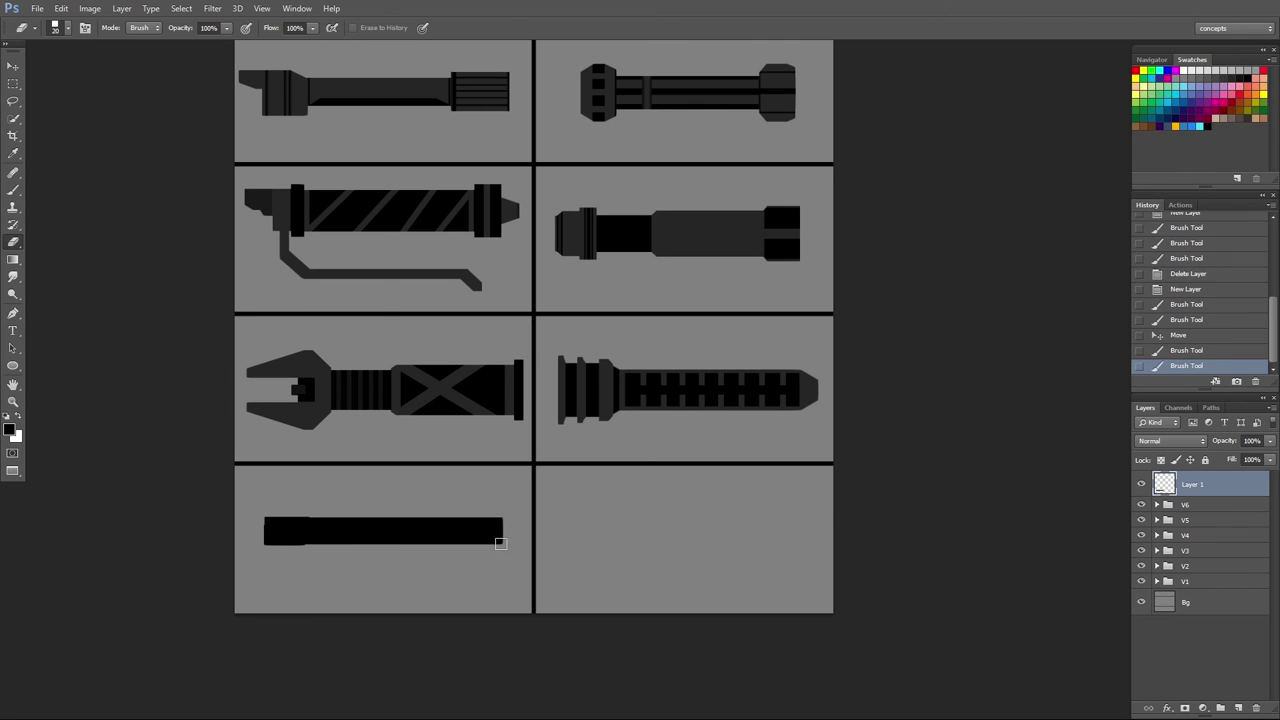
left_click(226, 510)
left_click(503, 509, "shift")
left_click(497, 554)
- Enlarge the brush to 80 px and paint a thicker black grip over the right three quarters of the bar
key("b")
key("bracketright")
key("bracketright")
key("bracketright")
key("bracketright")
key("bracketright")
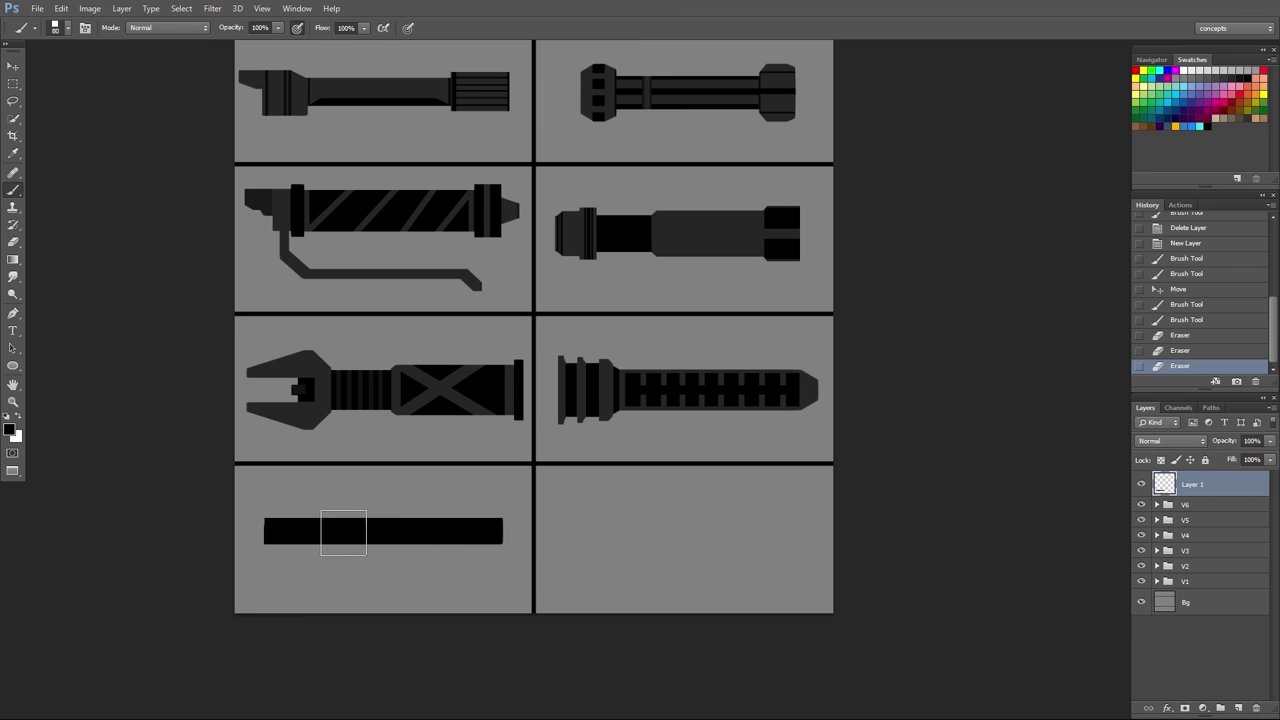
left_click_drag(346, 532, 480, 531)
left_click(486, 531)
key("e")
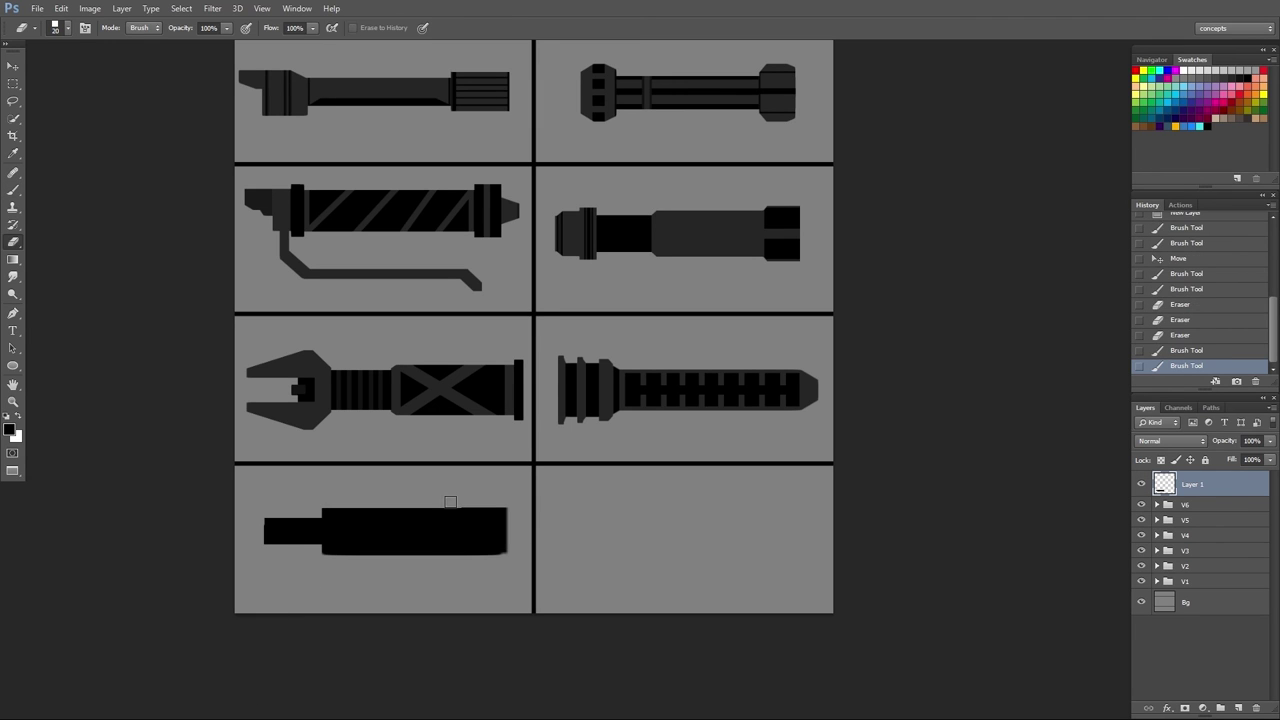
- Erase along the black grip's upper, right and lower edges to make them straight
left_click(449, 502)
left_click(511, 502, "shift")
left_click(511, 561, "shift")
left_click_drag(508, 560, 318, 560)
- Paint a narrow black collar and a wider black band across the thin left end of the hilt
key("b")
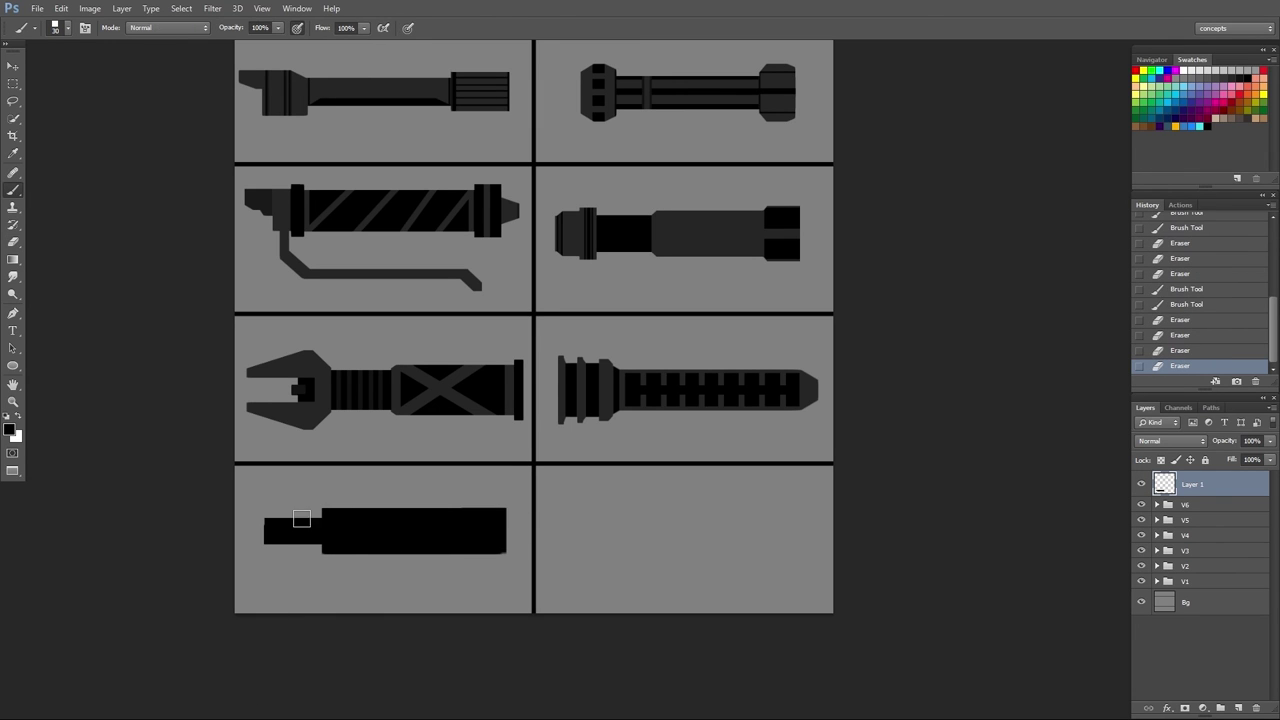
left_click_drag(299, 509, 299, 557)
mouse_move(271, 508)
left_mouse_down()
mouse_move(271, 566)
mouse_move(283, 562)
left_mouse_up()
- Erase the silhouette's lower edge even and cut its upper part away in a straight horizontal line
key("e")
left_click(506, 563)
left_click(258, 563, "shift")
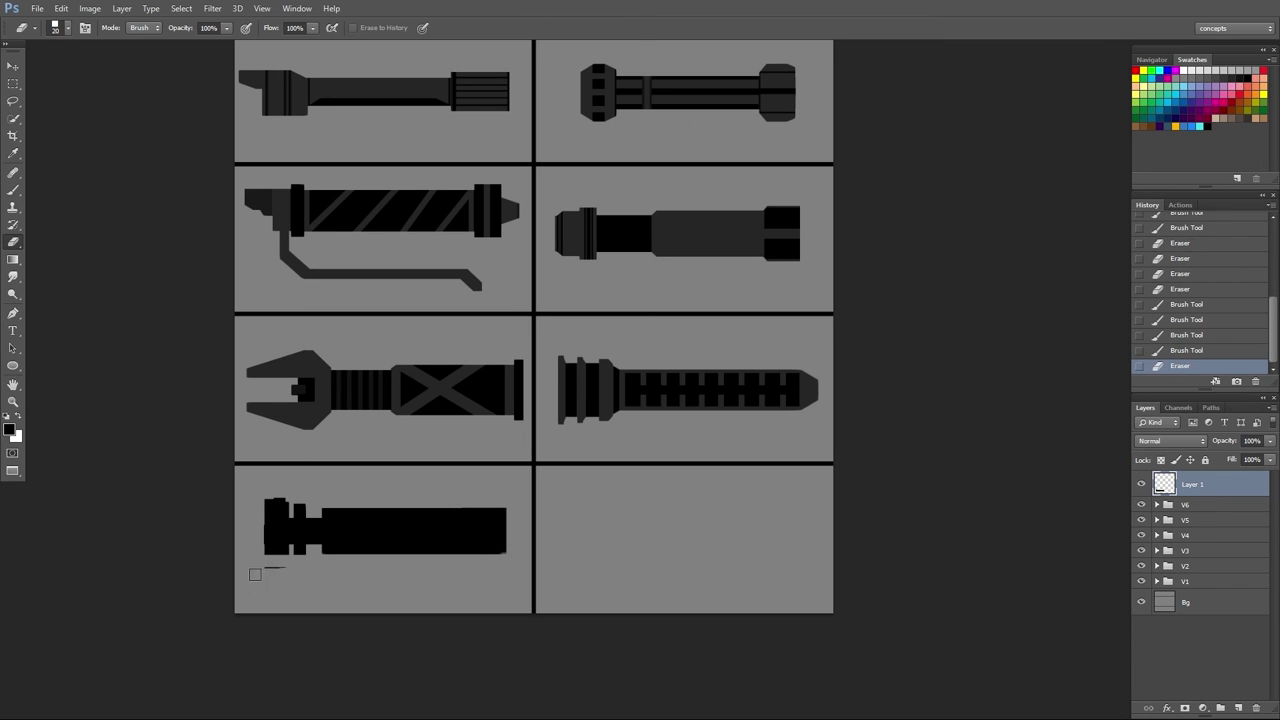
left_click(516, 505, "shift")
key("ctrl+z")
left_click(513, 513)
left_click(258, 514, "shift")
left_click(286, 502, "shift")
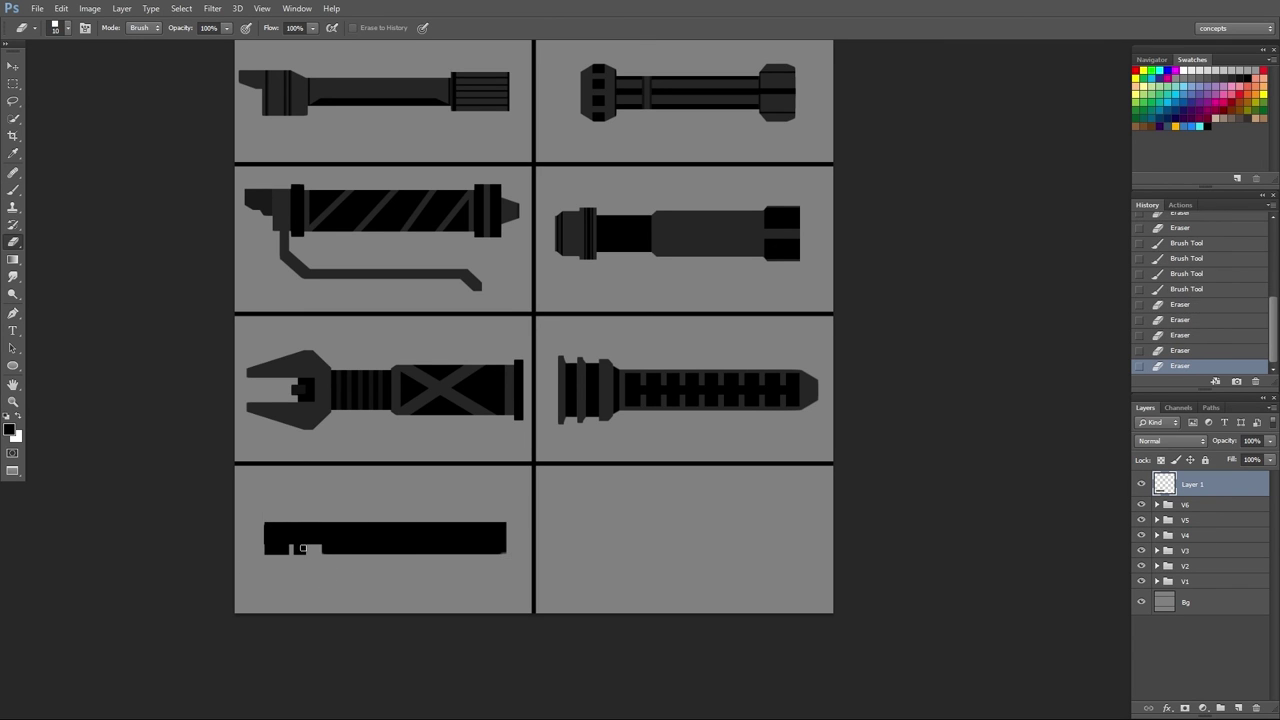
- Touch up the narrow collar, then mirror the silhouette with a vertically flipped duplicate and merge both layers
key("b")
left_click_drag(300, 540, 304, 558)
key("ctrl+j")
left_click(61, 9)
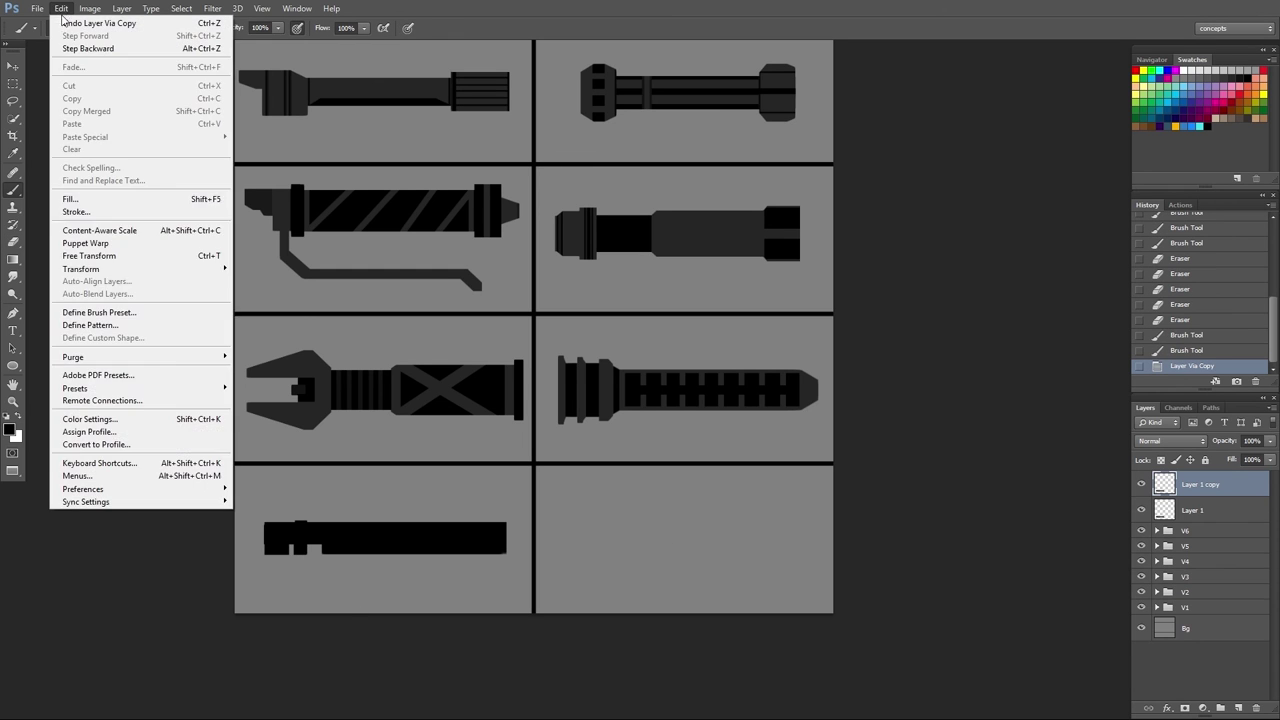
left_click(270, 428)
left_click_drag(443, 543, 436, 536)
key("e")
key("ctrl+e")
- Trim the hilt's right end straight and move the silhouette higher in its cell
left_click_drag(512, 515, 512, 550)
mouse_move(512, 550)
left_mouse_down()
mouse_move(512, 530)
mouse_move(503, 554)
left_mouse_up()
key("b")
mouse_move(276, 523)
left_mouse_down()
mouse_move(253, 523)
mouse_move(284, 521)
left_mouse_up()
key("ctrl+alt+z")
key("ctrl+alt+z")
left_click_drag(401, 535, 399, 512)
- Paint a black angled emitter beak projecting from the hilt's upper left end with a smaller brush
key("bracketleft")
key("bracketleft")
key("bracketleft")
left_click(244, 499)
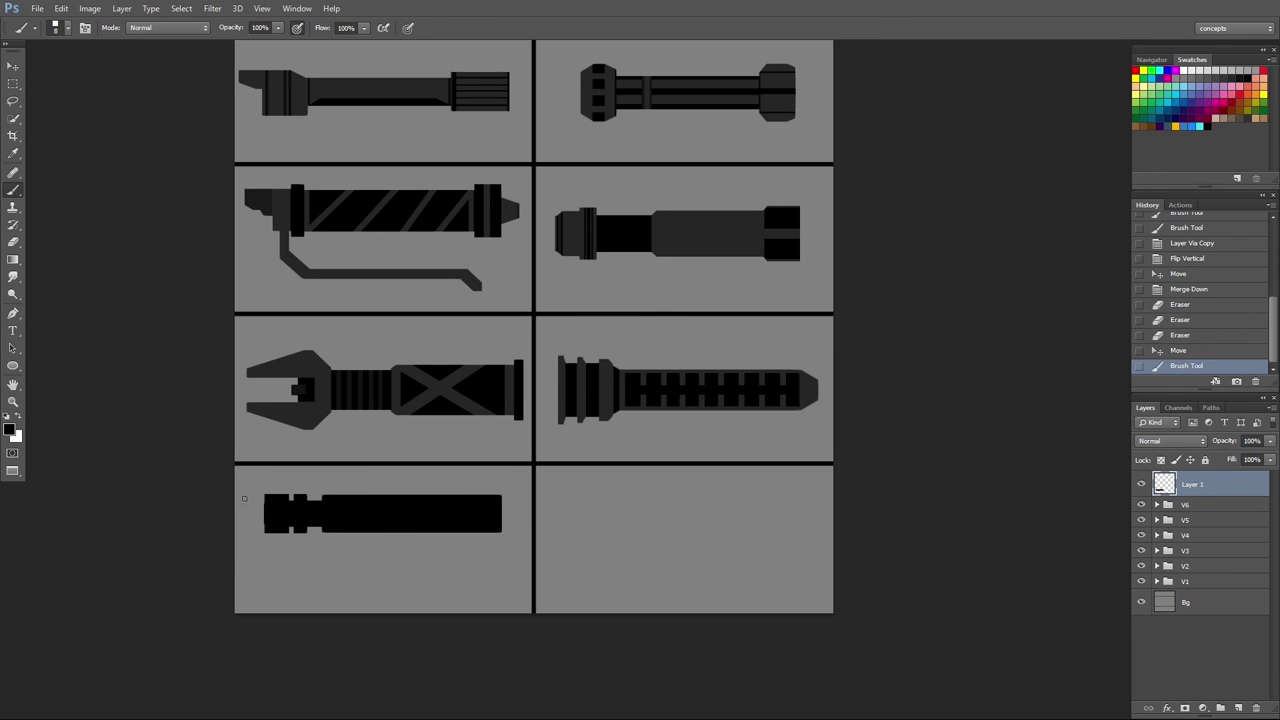
left_click_drag(254, 498, 243, 497)
left_click_drag(250, 498, 267, 515)
left_click(269, 516)
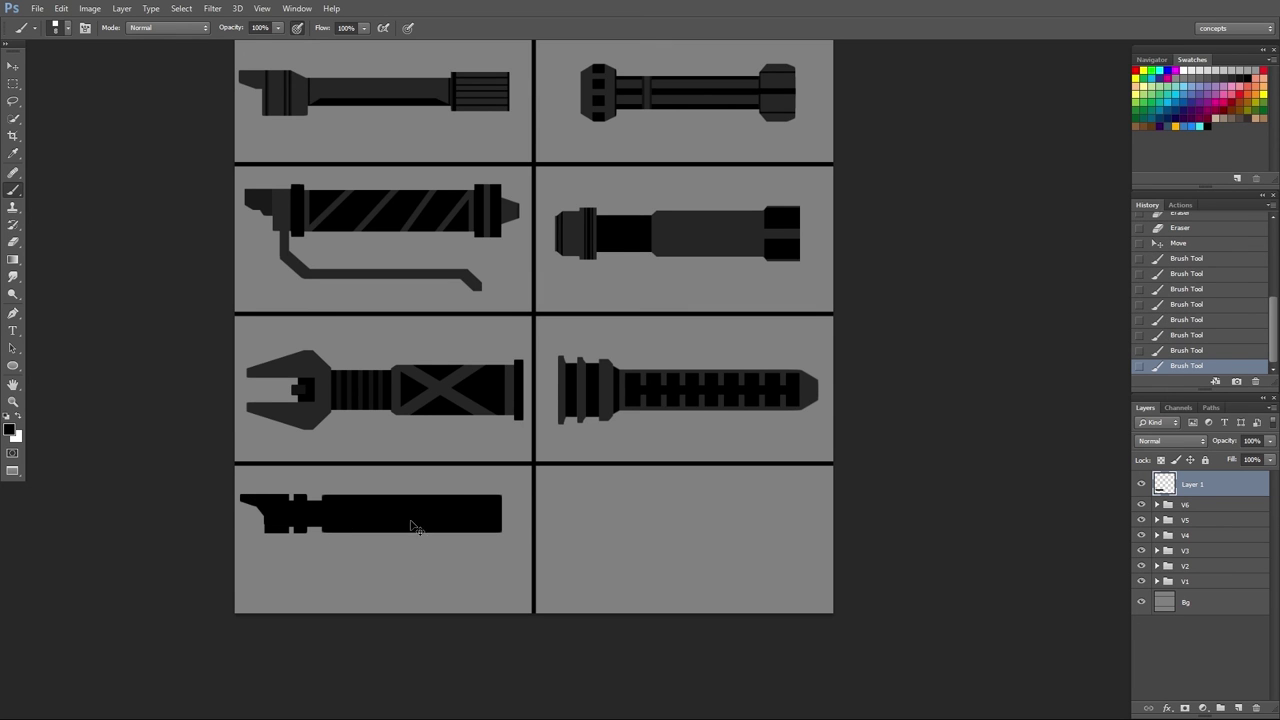
- Move the hilt down slightly, duplicate its layer, and name the original layer "base"
left_click_drag(413, 527, 417, 543)
scroll(328, 541, "up", 2)
key("ctrl+j")
double_click(1190, 510)
type("base")
key("Return")
- Rename the copied layer "details" and hide the base layer
left_click(1214, 494)
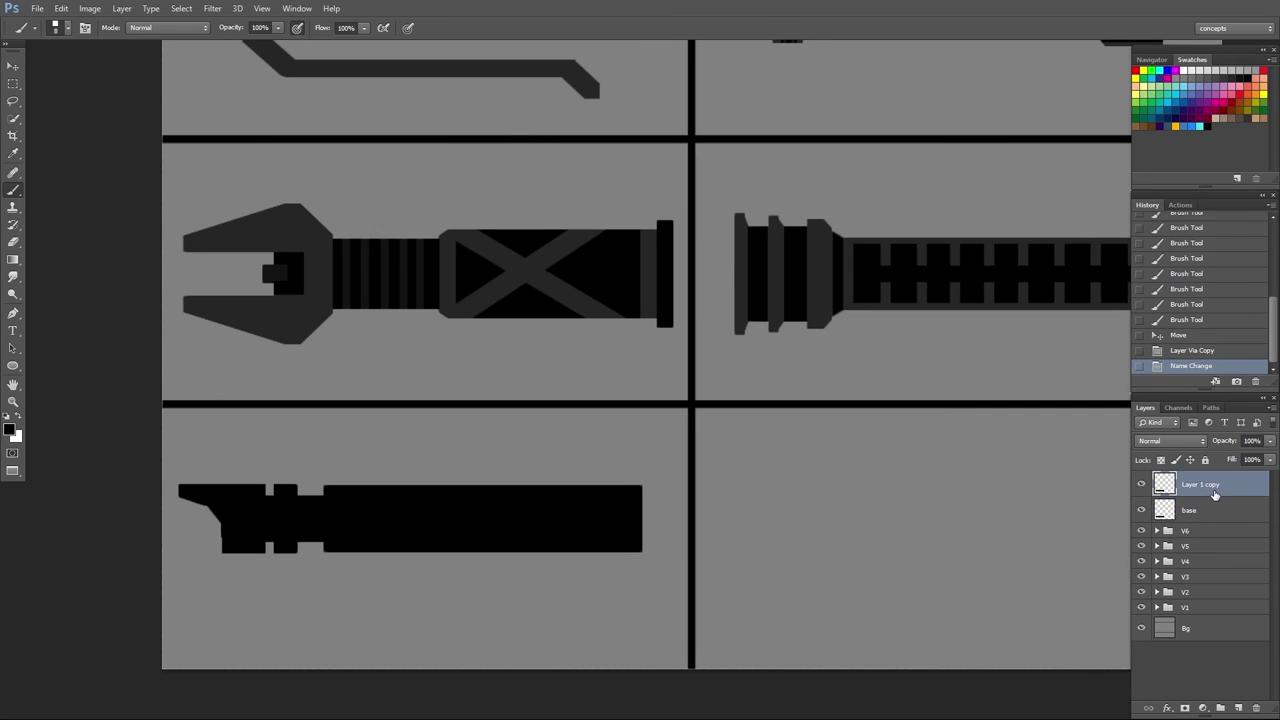
double_click(1215, 494)
key("Escape")
double_click(1213, 485)
type("details")
key("Return")
left_click(1141, 510)
- Lock the details layer's transparent pixels and paint the emitter head in dark gray sampled from the concept above
key("slash")
left_click(481, 243, "alt")
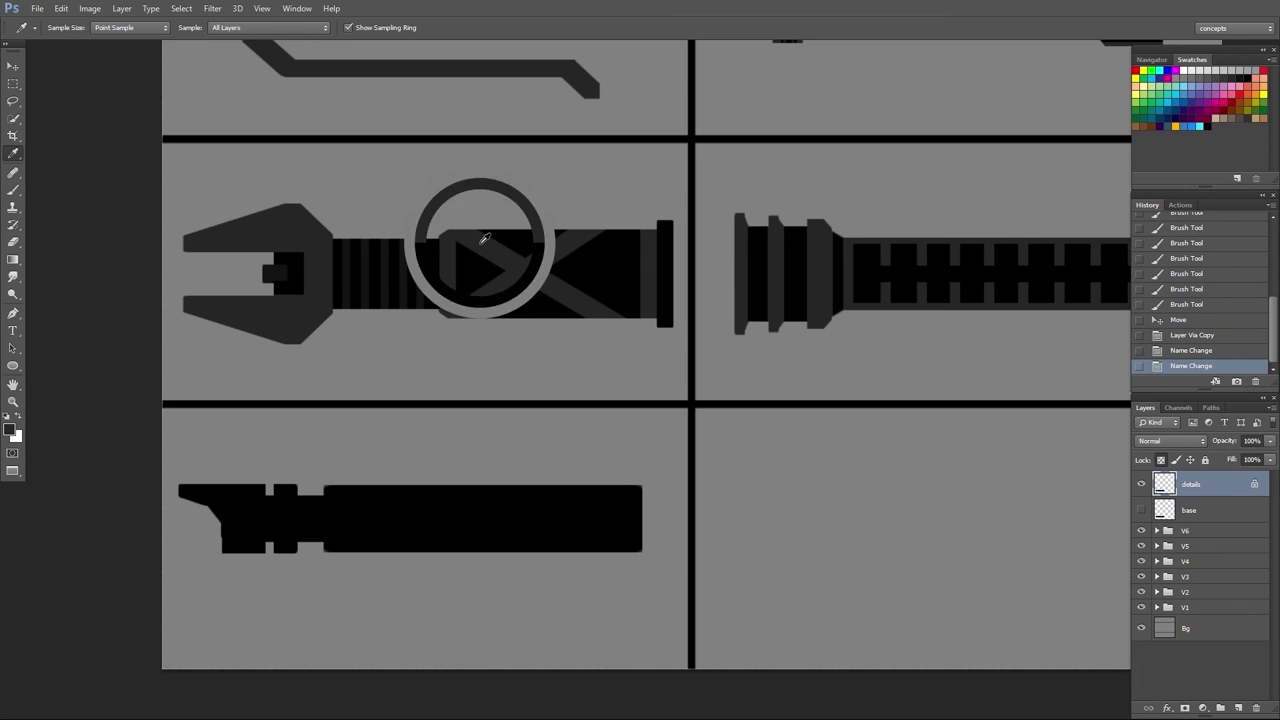
left_click_drag(250, 481, 250, 540)
left_click_drag(230, 485, 232, 540)
left_click_drag(215, 485, 195, 492)
left_click(224, 523)
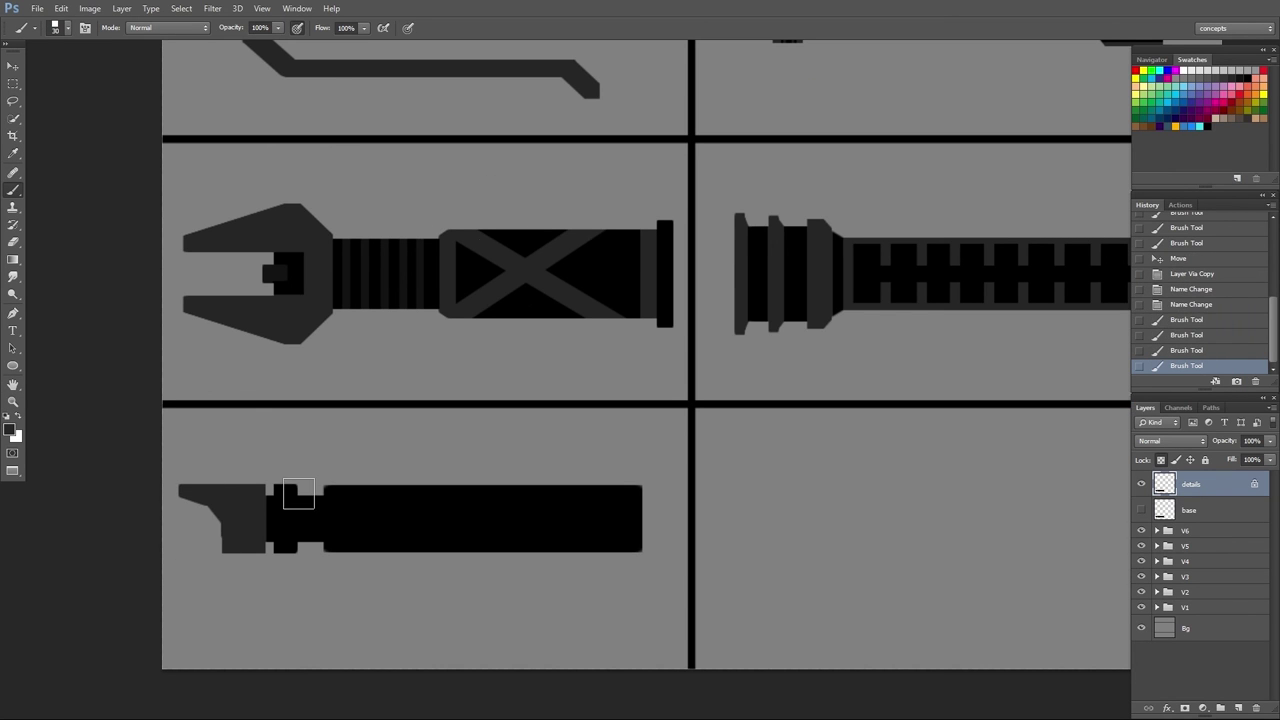
- Paint the narrow collar beside the emitter head dark gray with a 20 px brush
key("bracketleft")
key("bracketleft")
left_click_drag(285, 490, 284, 543)
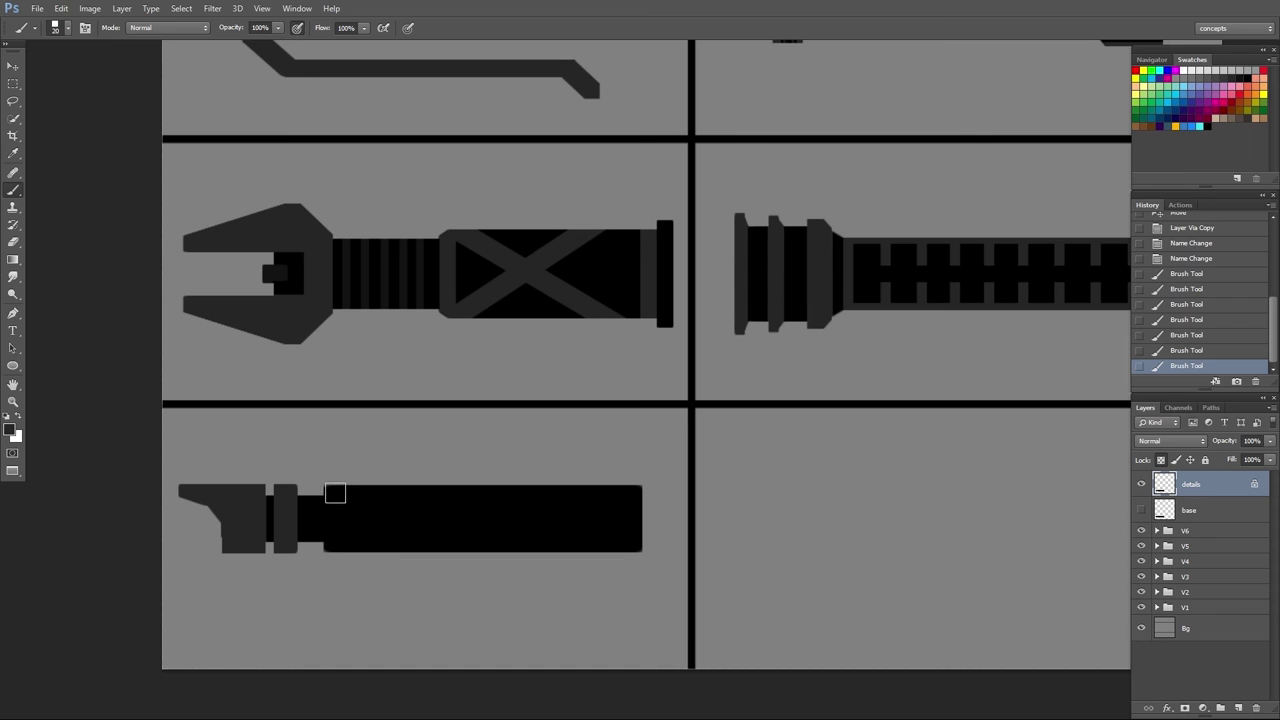
- Paint the grip dark gray, leaving a black inset with beveled ends along its lower edge
left_click_drag(335, 484, 343, 603)
left_click(336, 526)
mouse_move(355, 514)
left_mouse_down()
mouse_move(516, 508)
mouse_move(617, 529)
mouse_move(597, 527)
mouse_move(600, 490)
mouse_move(640, 514)
mouse_move(350, 505)
left_mouse_up()
scroll(290, 576, "up", 1)
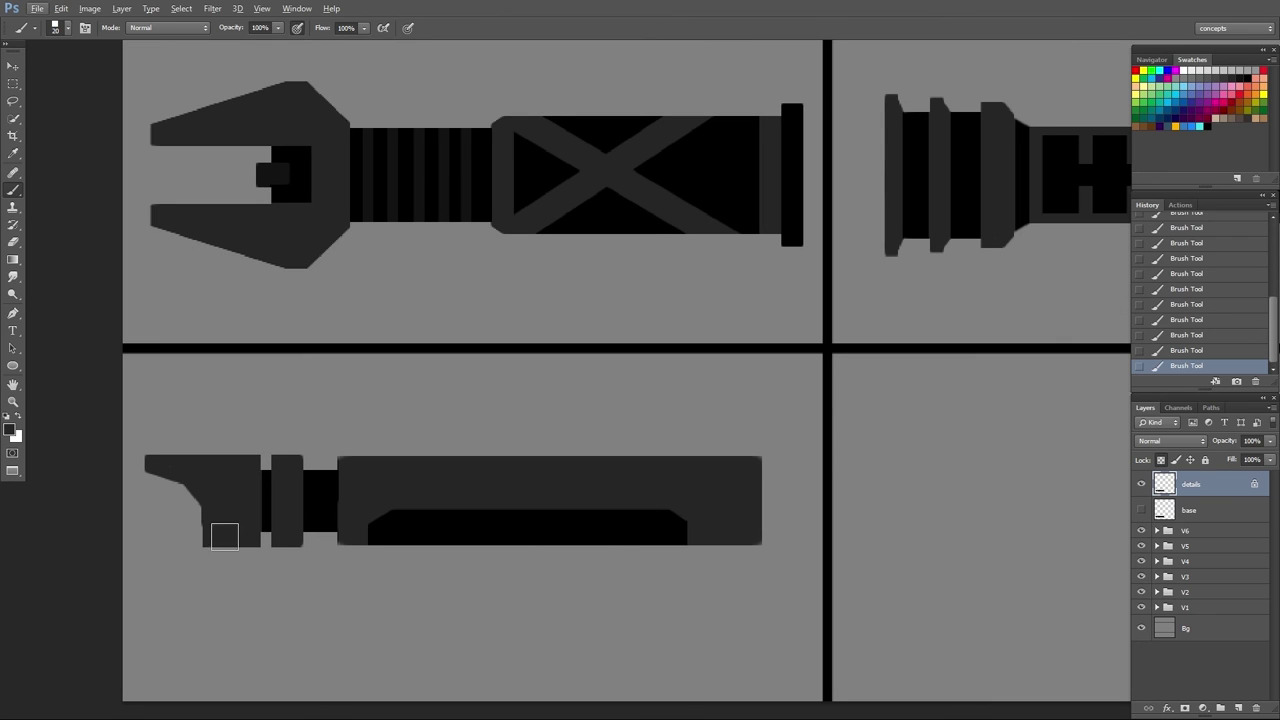
- Erase the rough edge beneath the emitter's beak to clean up its outline
key("e")
mouse_move(194, 514)
left_mouse_down()
mouse_move(213, 568)
mouse_move(196, 520)
left_mouse_up()
scroll(317, 617, "down", 2)
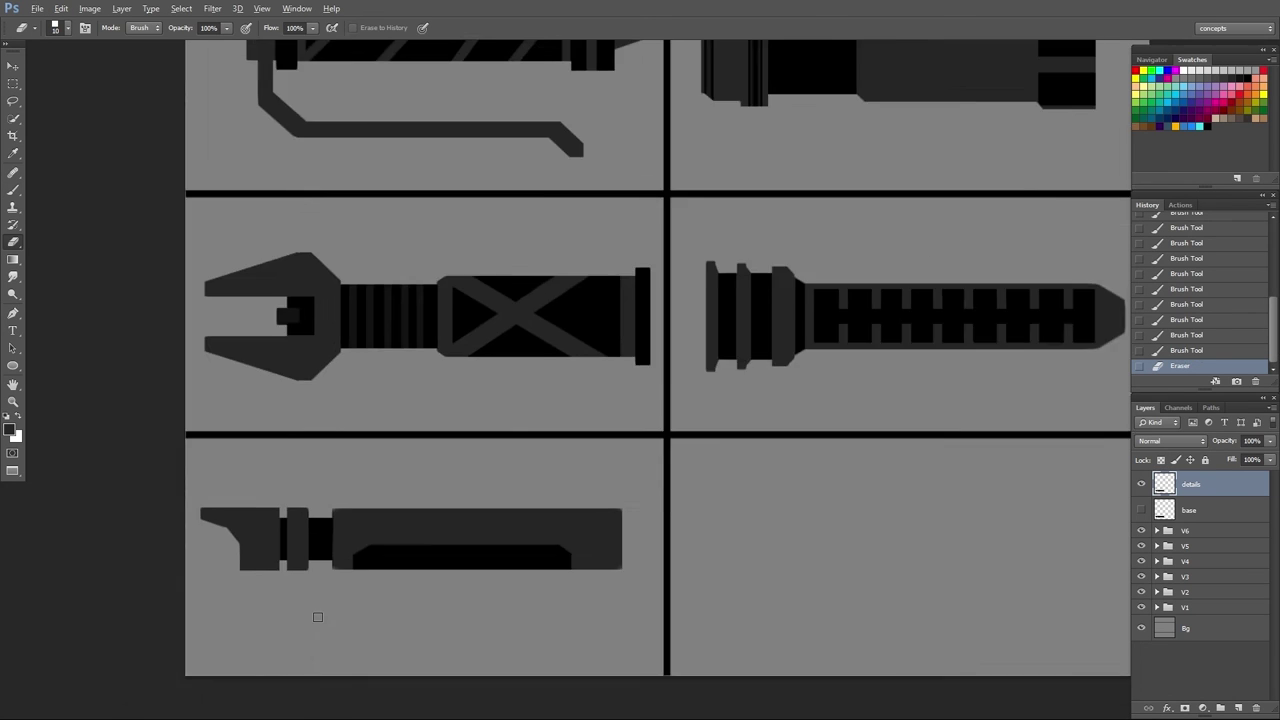
- Group the details and base layers as "V7"
left_click(1191, 510, "shift")
key("ctrl+g")
double_click(1189, 479)
type("V7")
key("Return")
- Add a new layer, paint a black horizontal bar across the fourth row's right cell, and reduce the brush to 20 px
key("ctrl+shift+alt+n")
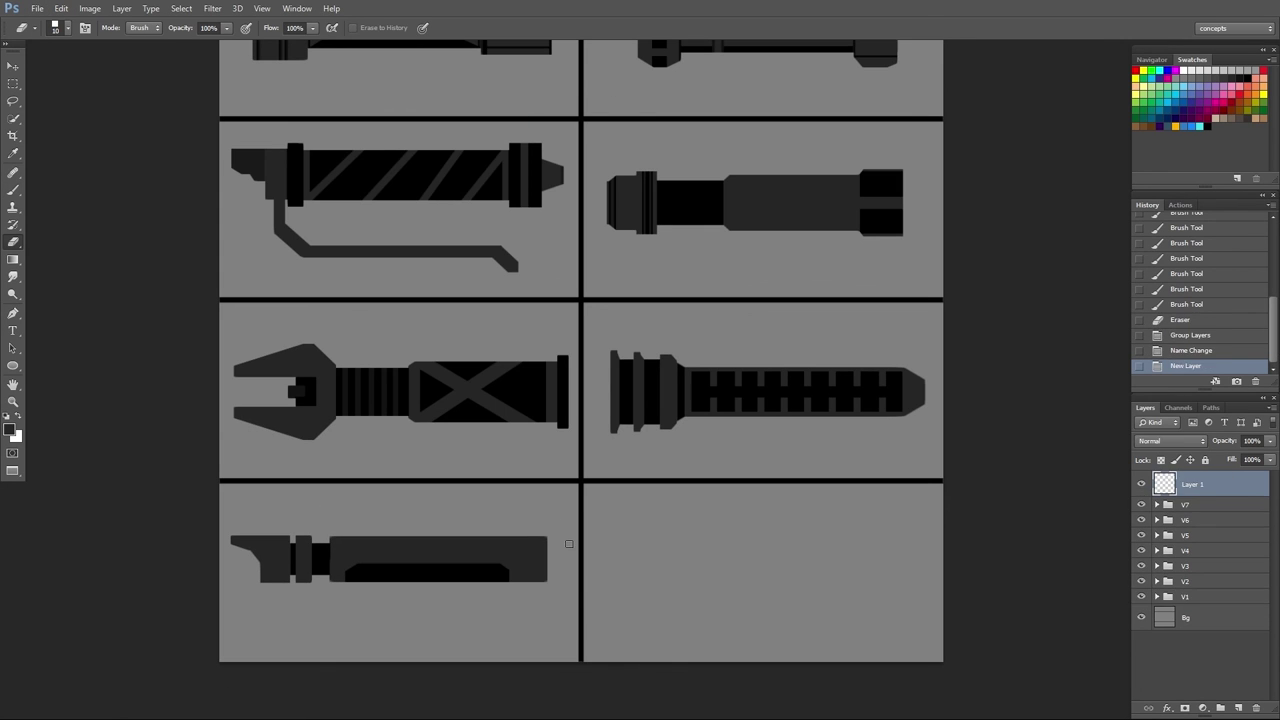
key("b")
left_click(1208, 126)
mouse_move(636, 571)
left_mouse_down()
mouse_move(896, 567)
mouse_move(842, 581)
mouse_move(901, 587)
left_mouse_up()
key("bracketleft")
key("bracketleft")
key("bracketleft")
key("bracketleft")
key("bracketleft")
left_click(930, 573)
left_click(849, 592, "shift")
key("ctrl+alt+z")
key("ctrl+alt+z")
key("ctrl+alt+z")
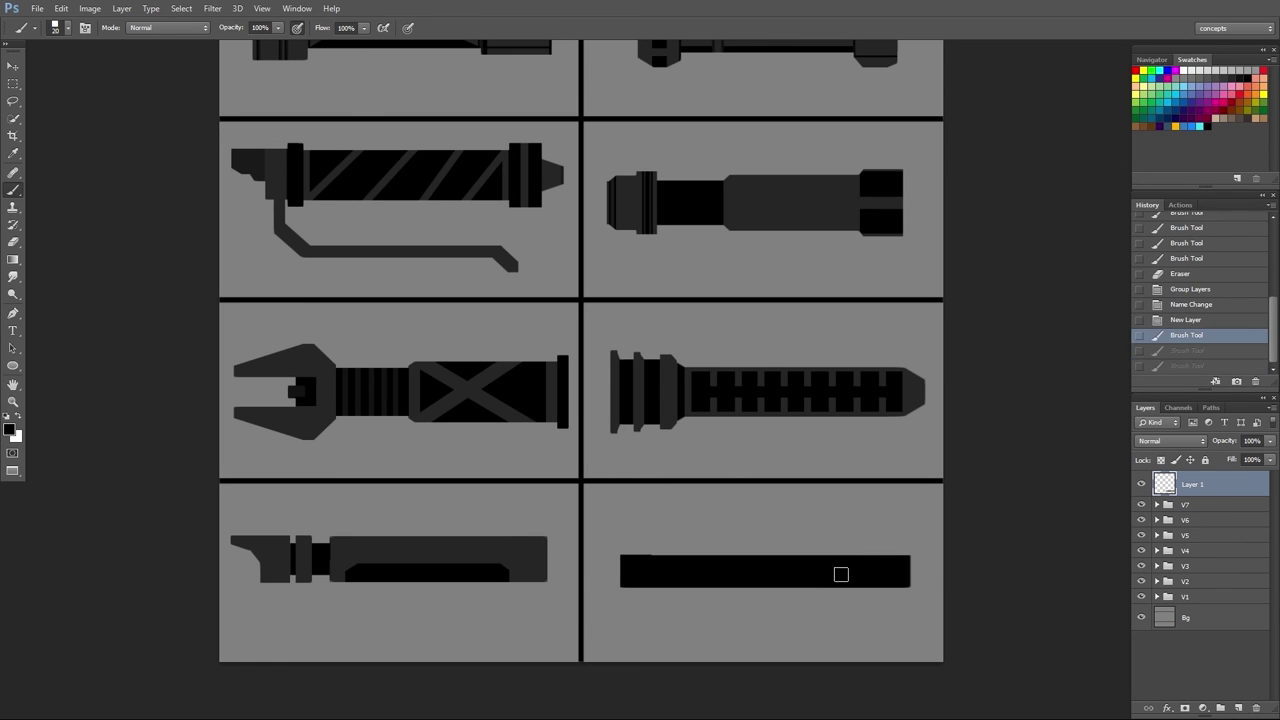
left_click(921, 574)
left_click(845, 590, "shift")
key("ctrl+alt+z")
key("ctrl+alt+z")
- Paint a tapering black pommel at the bar's right end and erase its sloped lower edge straight
left_click(925, 574)
left_click(843, 582, "shift")
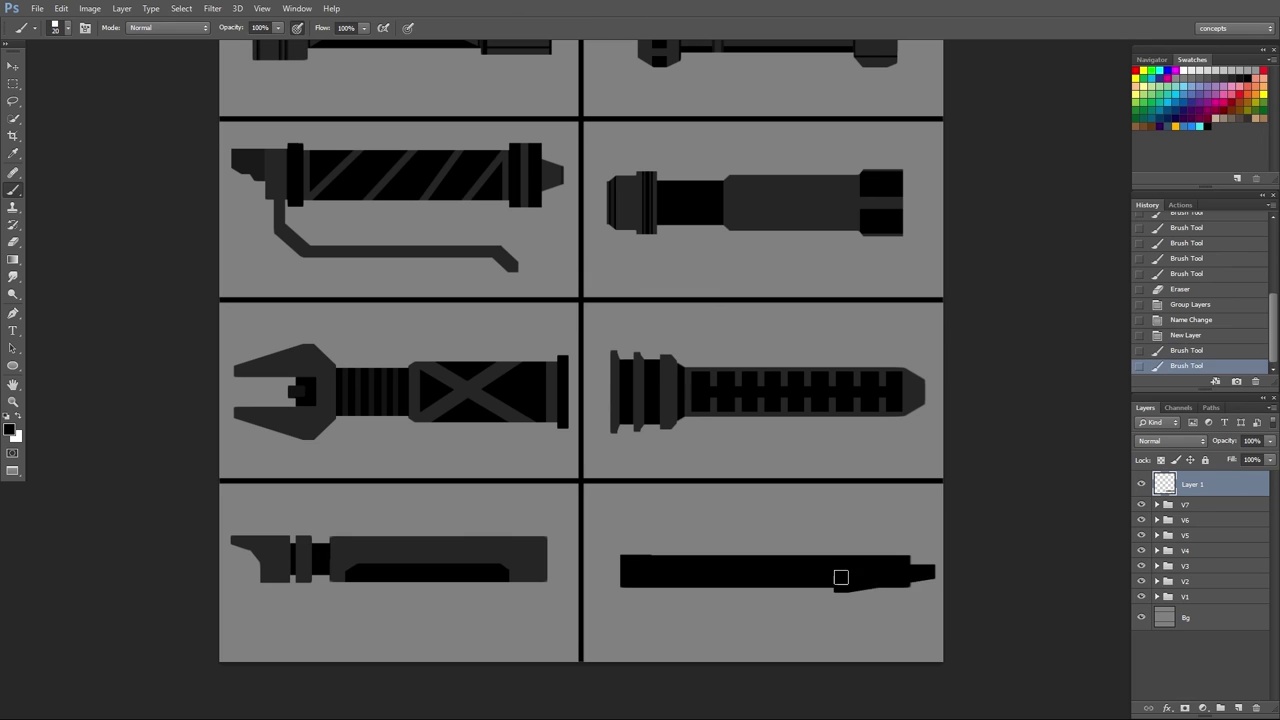
key("e")
left_click(932, 584)
left_click(851, 598, "shift")
left_click(851, 598)
left_click(934, 584, "shift")
- Fill in the pommel's upper side in black and erase its top edge level with the bar
key("b")
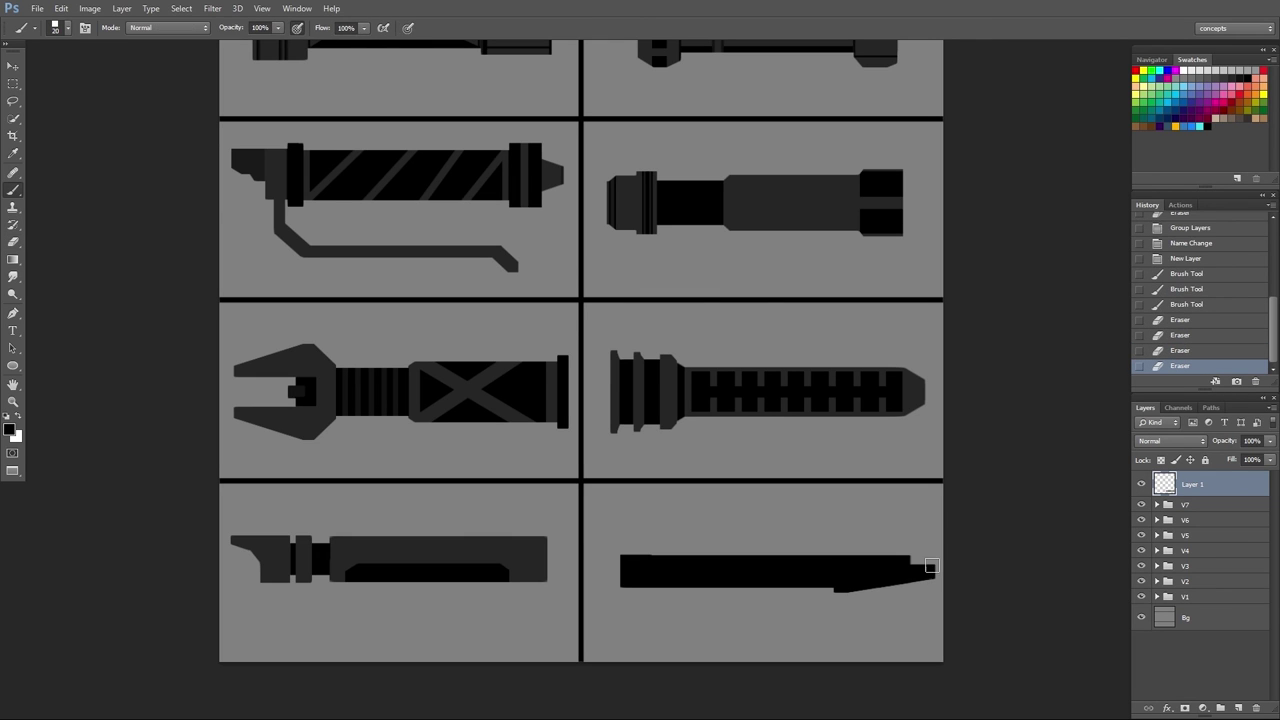
left_click(926, 566)
left_click(925, 560)
left_click(868, 564, "shift")
key("e")
mouse_move(936, 550)
left_mouse_down()
mouse_move(937, 578)
mouse_move(858, 552)
left_mouse_up()
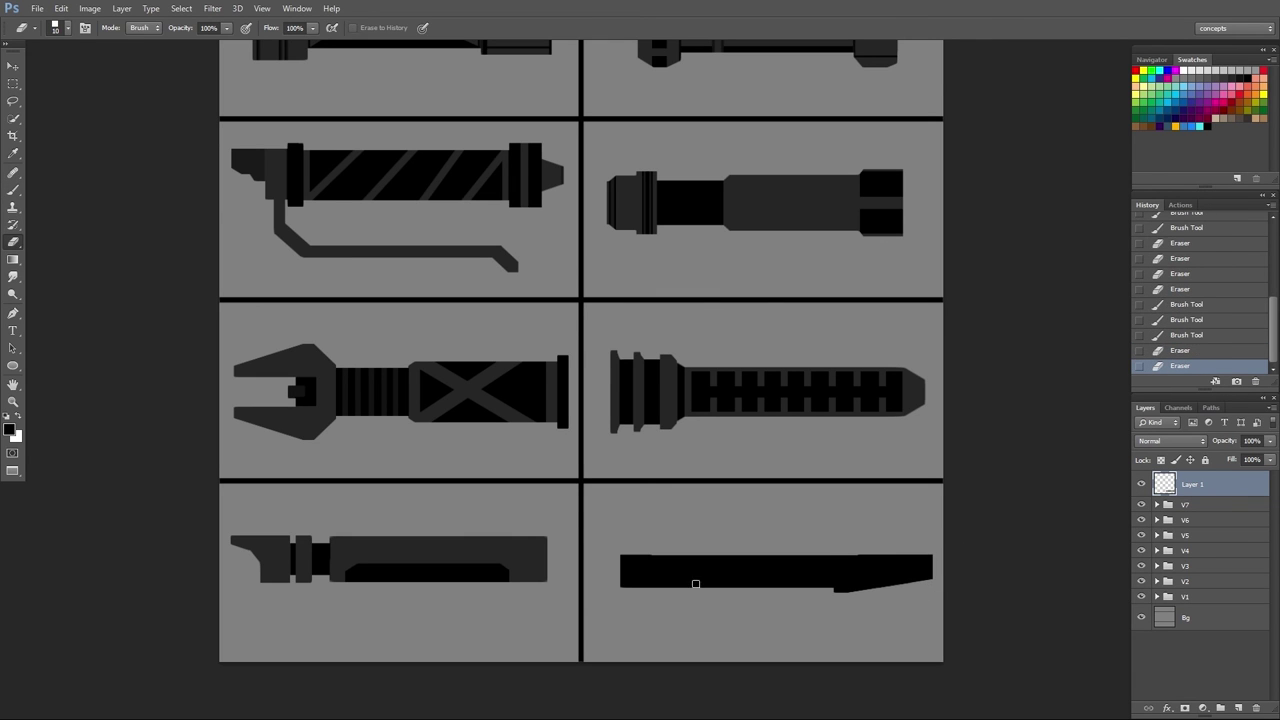
- Move the silhouette up and paint a black prong with an angled brace below its left end
key("b")
mouse_move(704, 574)
left_mouse_down()
mouse_move(706, 551)
mouse_move(645, 586)
mouse_move(638, 571)
mouse_move(637, 586)
left_mouse_up()
left_click(668, 557)
left_click(646, 577, "shift")
left_click(644, 576)
left_click(640, 575)
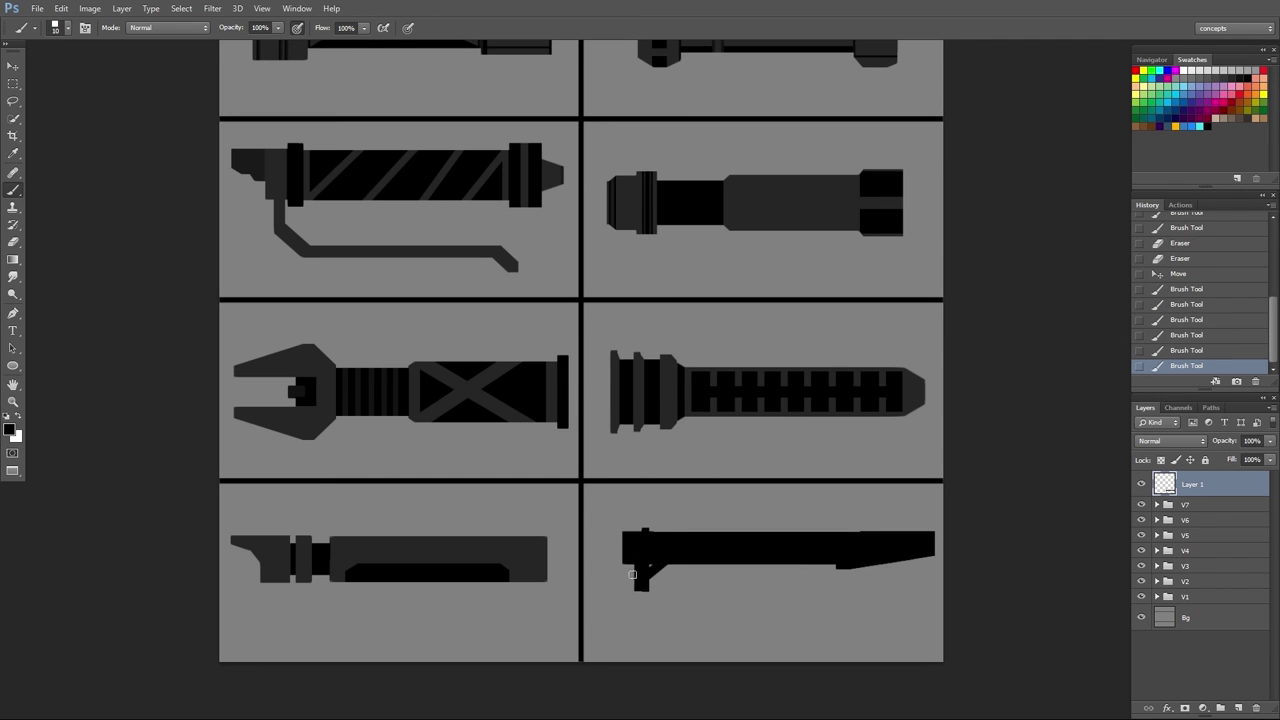
- Extend the head leftward with an angular black outline, trim its left edge straight, and fill the opening
left_click(603, 557, "shift")
left_click(603, 536, "shift")
left_click(623, 536, "shift")
key("e")
left_click(595, 561)
left_click(595, 535, "shift")
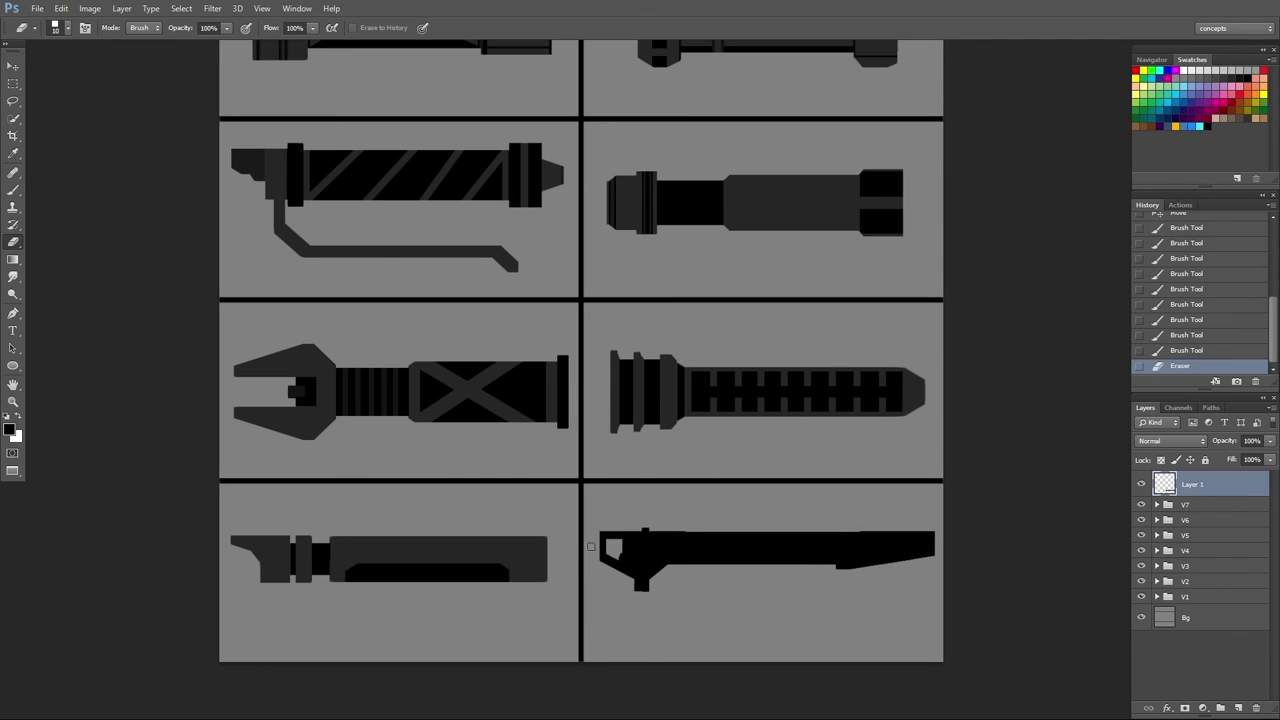
key("b")
left_click_drag(612, 556, 624, 545)
- Erase the silhouette's upper edge and the prong's lower end straight
left_click(936, 524, "shift")
key("ctrl+z")
key("e")
left_click(936, 527, "shift")
left_click(674, 591)
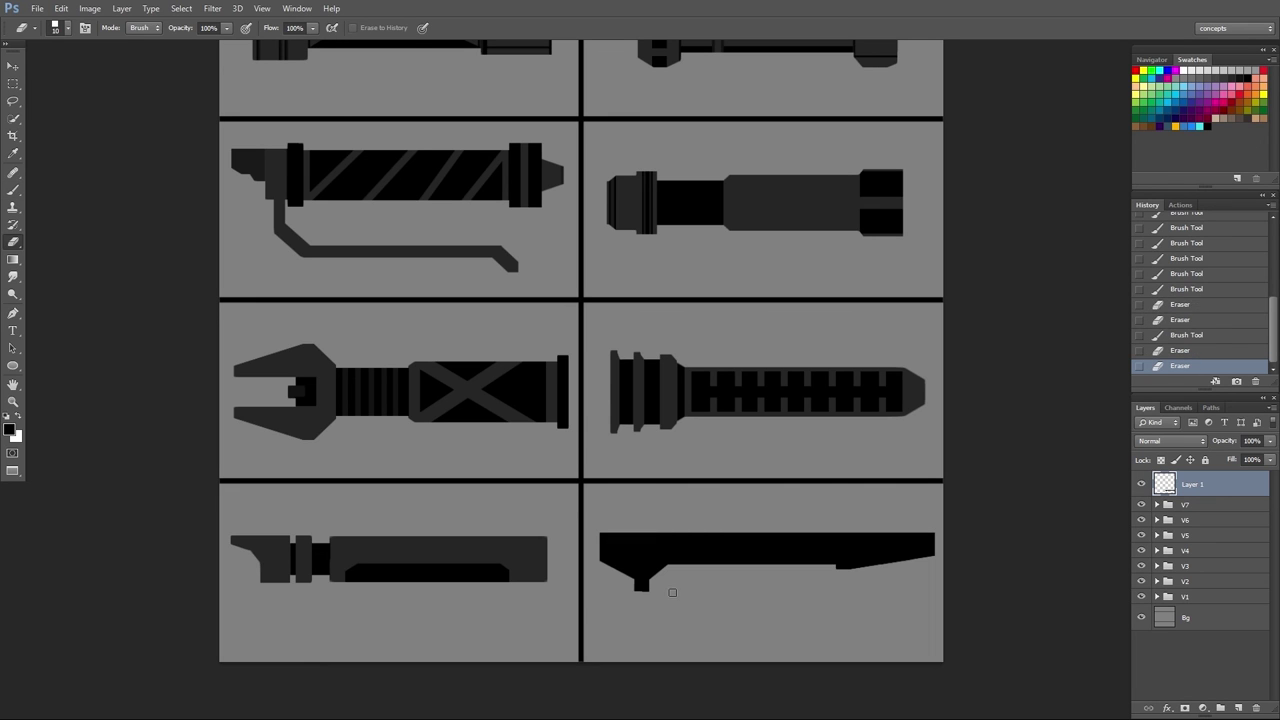
left_click(630, 590, "shift")
left_click(622, 590, "shift")
- Mirror the silhouette with a vertically flipped duplicate, merge the halves, and nudge the hilt down in its cell
key("ctrl+j")
left_click(70, 7)
mouse_move(140, 263)
left_click(280, 427)
left_click_drag(830, 578, 830, 540)
key("ctrl+e")
key("shift+Down")
key("shift+Down")
key("shift+Down")
- Rename the merged silhouette layer "base" and duplicate it
double_click(1195, 484)
type("base")
key("Return")
key("ctrl+j")
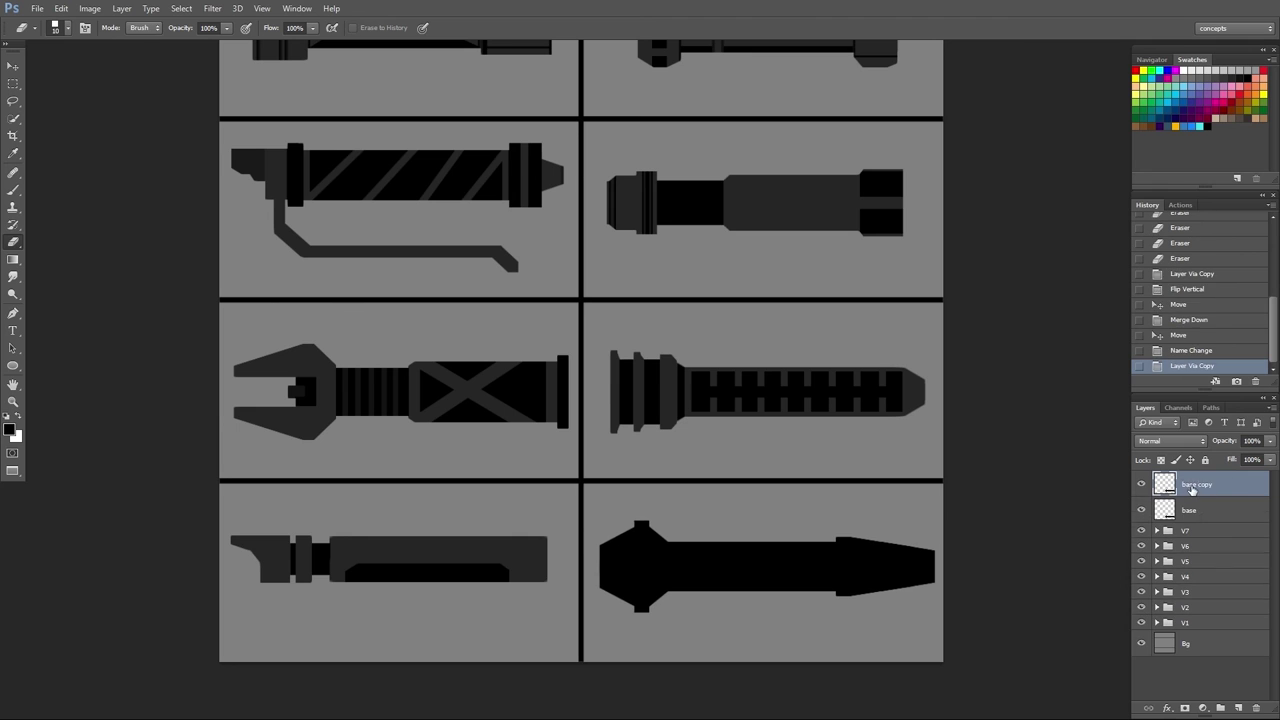
- Rename the copied layer "Details" and hide the base layer
double_click(1195, 484)
type("Details")
key("Return")
left_click(1141, 510)
- Sample the dark gray from the concept above and paint the hilt's angular head with it
left_click(441, 366, "alt")
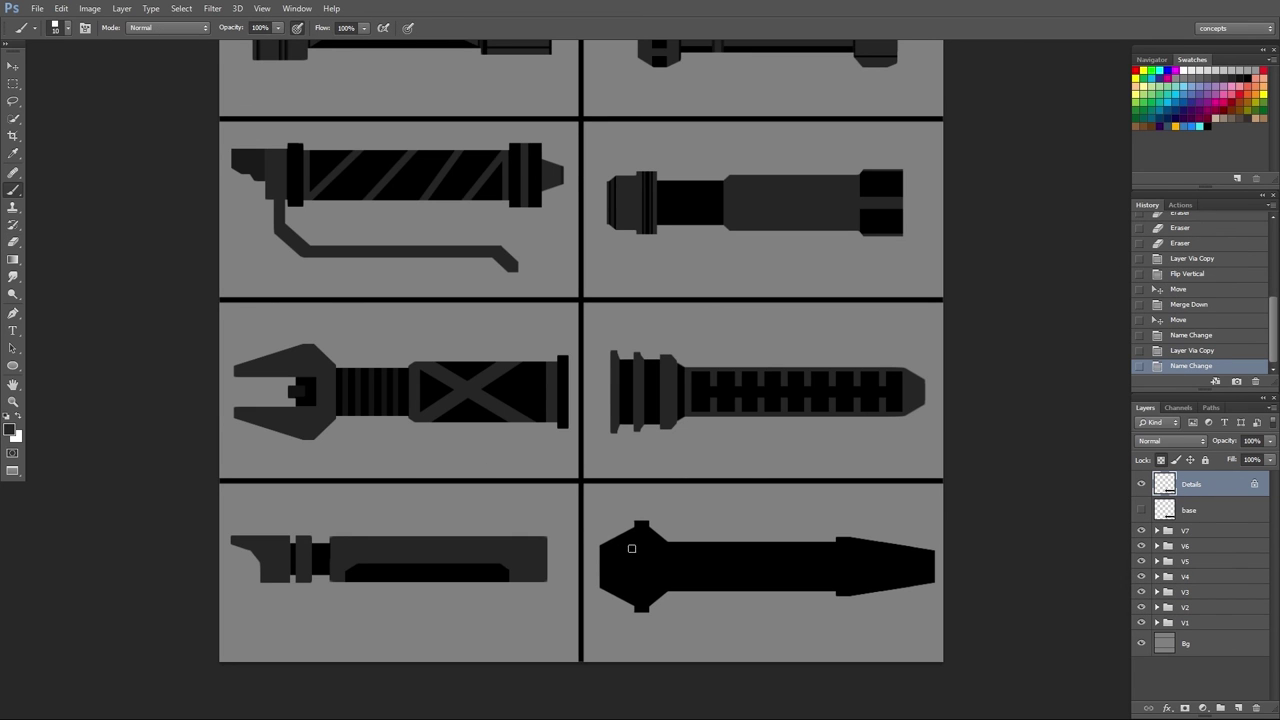
left_click_drag(604, 531, 604, 594)
left_click_drag(664, 532, 664, 598)
left_click_drag(656, 532, 646, 608)
mouse_move(652, 578)
left_mouse_down()
mouse_move(652, 606)
mouse_move(637, 530)
mouse_move(615, 560)
mouse_move(635, 622)
left_mouse_up()
- Paint the tapered pommel at the hilt's right end dark gray, enlarging the brush to 40 px
left_click(842, 540, "shift")
key("ctrl+z")
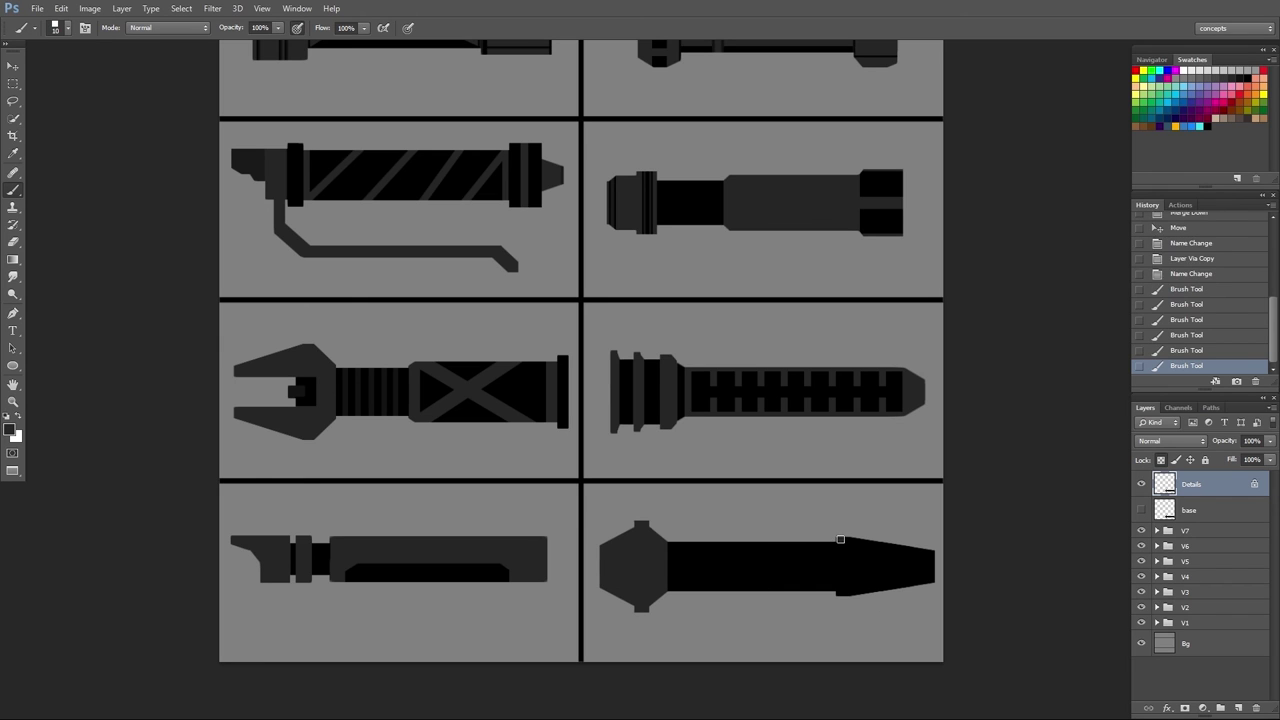
left_click_drag(842, 536, 842, 598)
mouse_move(850, 534)
left_mouse_down()
mouse_move(852, 602)
mouse_move(862, 540)
left_mouse_up()
key("bracketright")
key("bracketright")
mouse_move(866, 546)
left_mouse_down()
mouse_move(991, 554)
mouse_move(852, 590)
mouse_move(726, 564)
mouse_move(850, 566)
left_mouse_up()
key("bracketright")
key("ctrl+z")
key("ctrl+z")
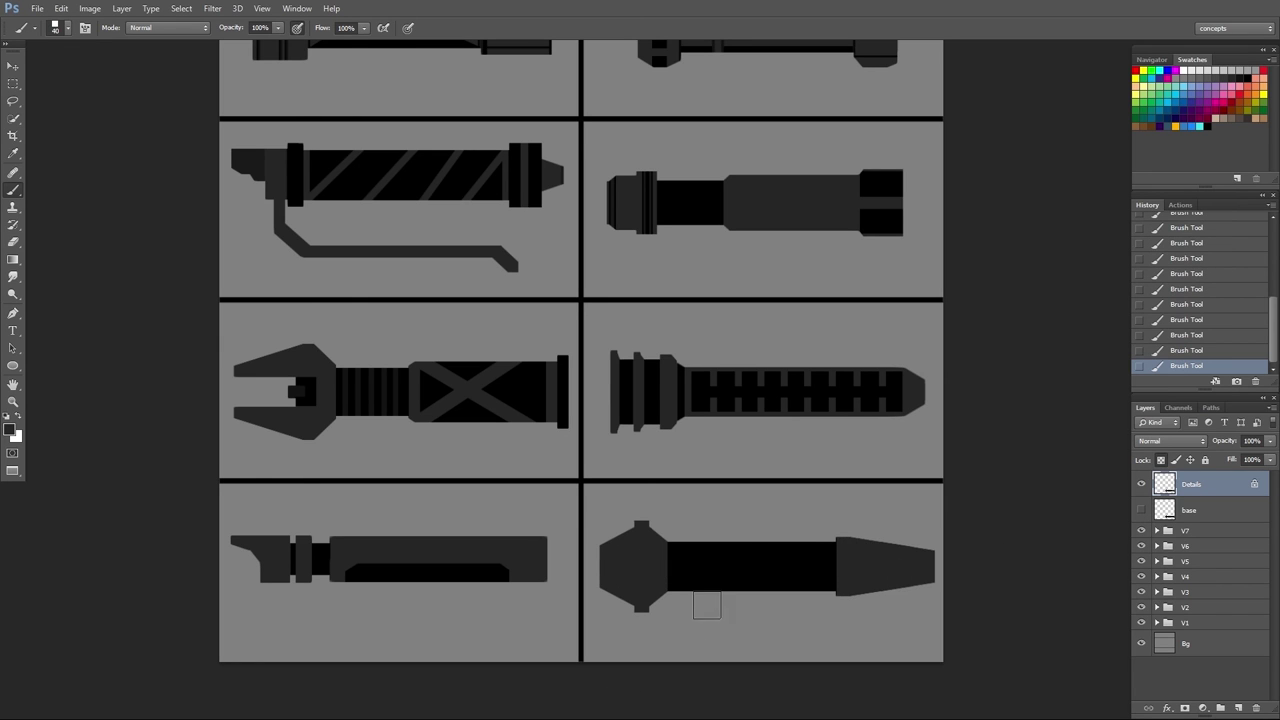
- Paint a dark gray horizontal stripe along the middle of the black grip of the last concept's hilt
key("bracketleft")
key("bracketleft")
key("bracketleft")
mouse_move(672, 565)
left_mouse_down()
mouse_move(838, 565)
mouse_move(855, 597)
left_mouse_up()
- Paint thin vertical black bands across the tapered pommel and its tip with a 10 px brush
key("bracketleft")
key("bracketleft")
key("bracketleft")
key("bracketleft")
key("bracketleft")
key("bracketleft")
left_click_drag(888, 535, 888, 596)
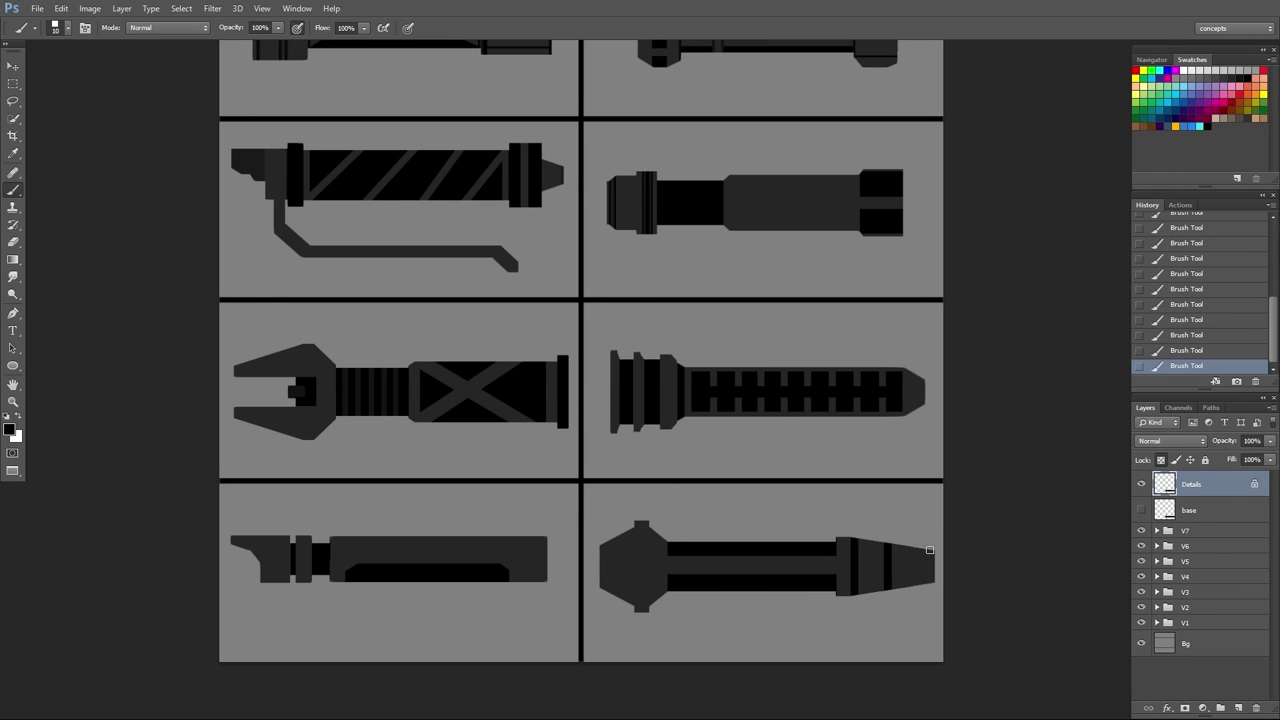
key("ctrl+z")
key("ctrl+z")
key("ctrl+z")
key("ctrl+z")
left_click_drag(931, 538, 931, 590)
scroll(700, 570, "down", 1)
scroll(606, 566, "up", 2)
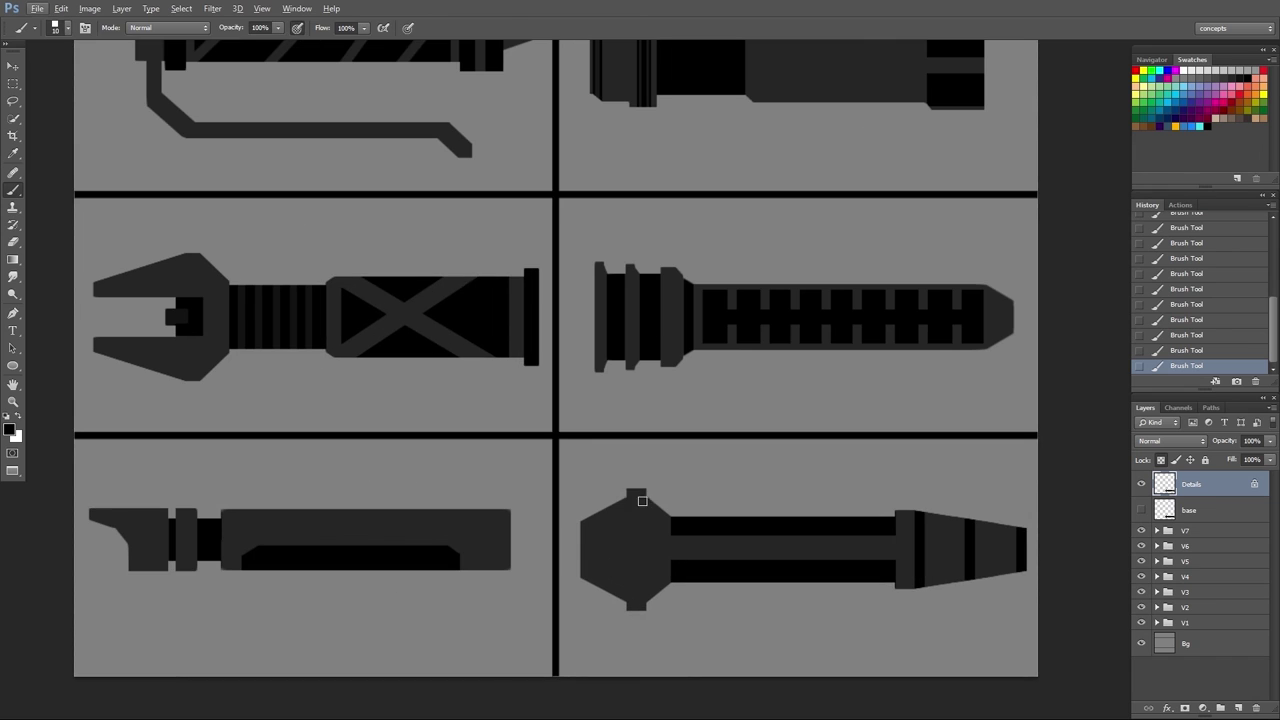
- Paint a vertical black band across the widest part of the angular head with a 20 px brush
key("o")
key("b")
key("bracketright")
left_click_drag(637, 484, 638, 615)
scroll(639, 480, "down", 1)
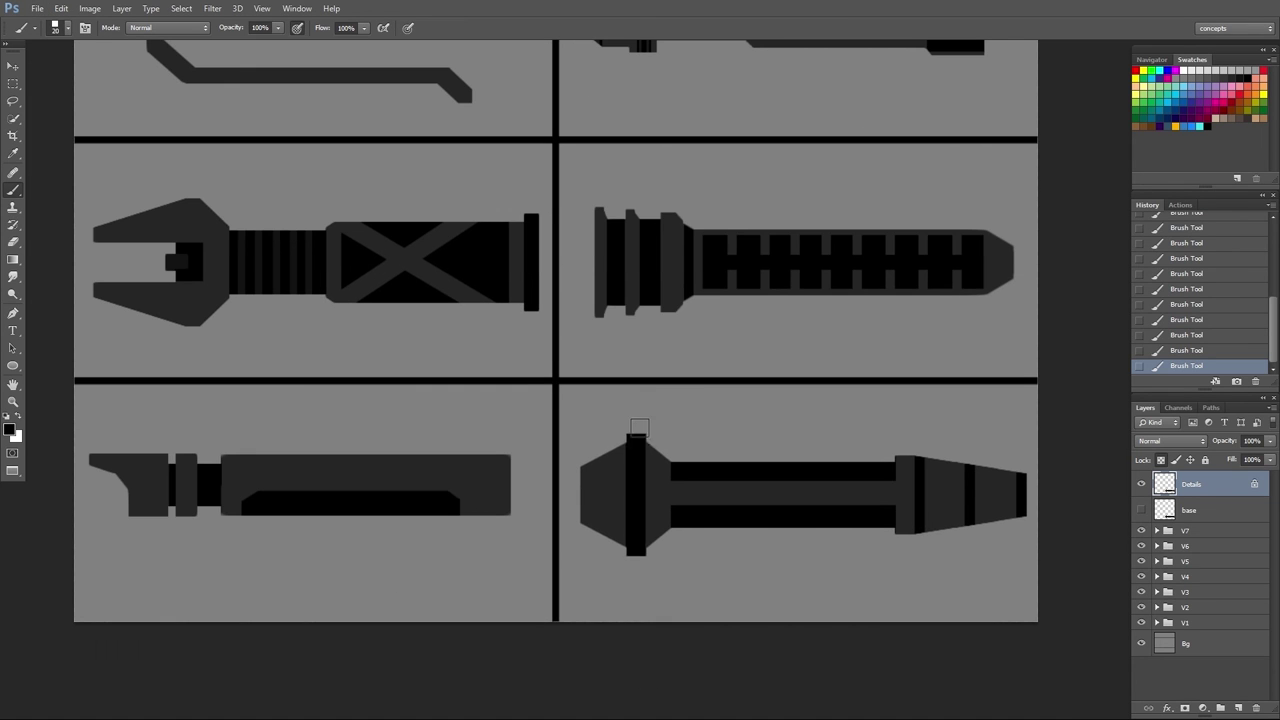
key("ctrl+z")
left_click_drag(639, 432, 634, 552)
key("i")
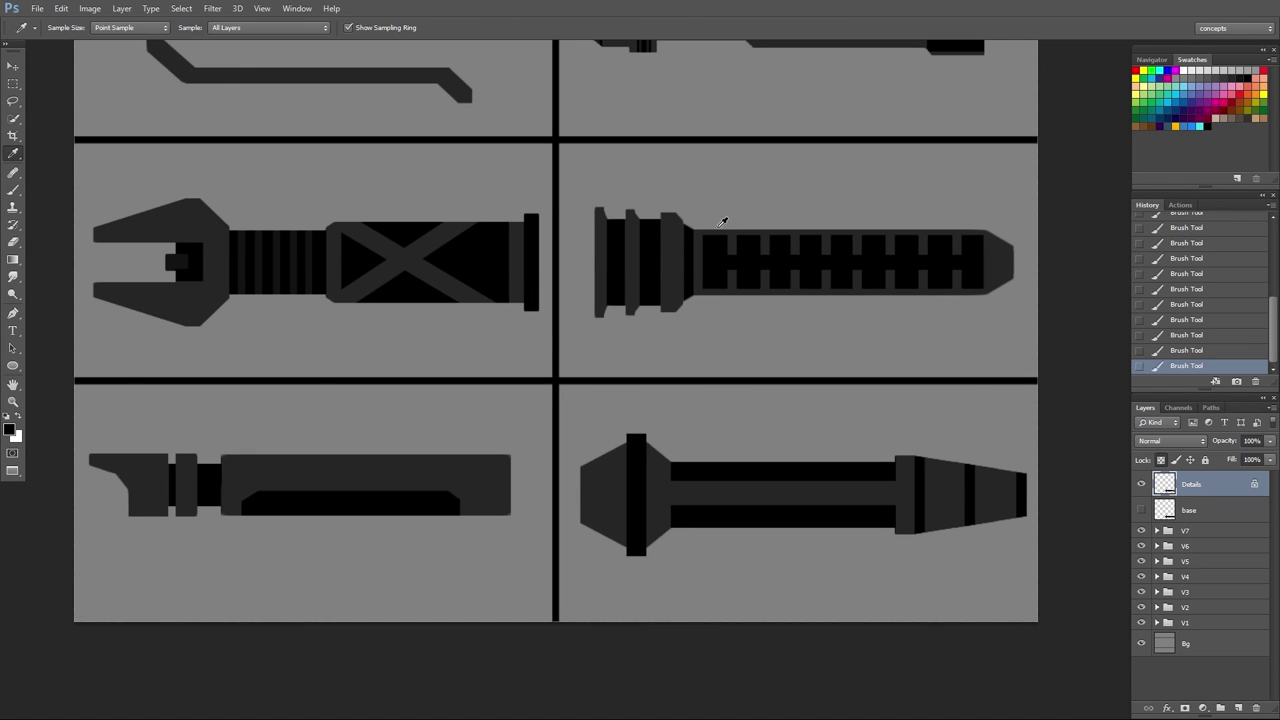
- With a 5 px near-black brush, paint a thin line beside the head's black band and another along the grip's gray stripe
key("b")
key("bracketleft")
key("bracketleft")
key("bracketleft")
key("bracketleft")
key("bracketleft")
key("bracketleft")
left_click_drag(649, 438, 649, 550)
left_click_drag(623, 438, 624, 552)
key("ctrl+z")
scroll(694, 563, "down", 3)
scroll(806, 556, "up", 2)
left_click_drag(596, 490, 818, 491)
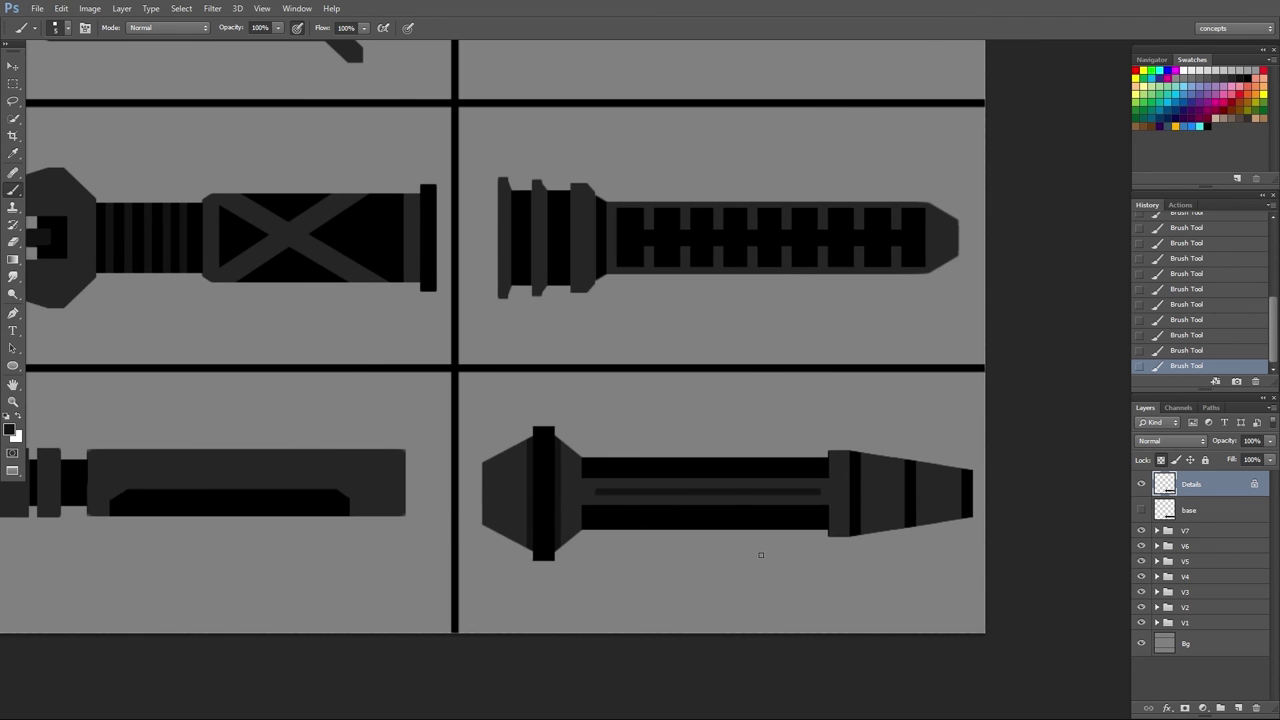
- Group the Details and base layers and name the group "v8"
scroll(760, 554, "down", 3)
scroll(1049, 600, "up", 1)
left_click(1210, 509, "shift")
key("ctrl+g")
double_click(1191, 479)
type("v8")
key("Return")
- Handwrite black labels "V1" and "V2" on the Bg layer in the top two cells with a 3 px brush
left_click(1195, 606)
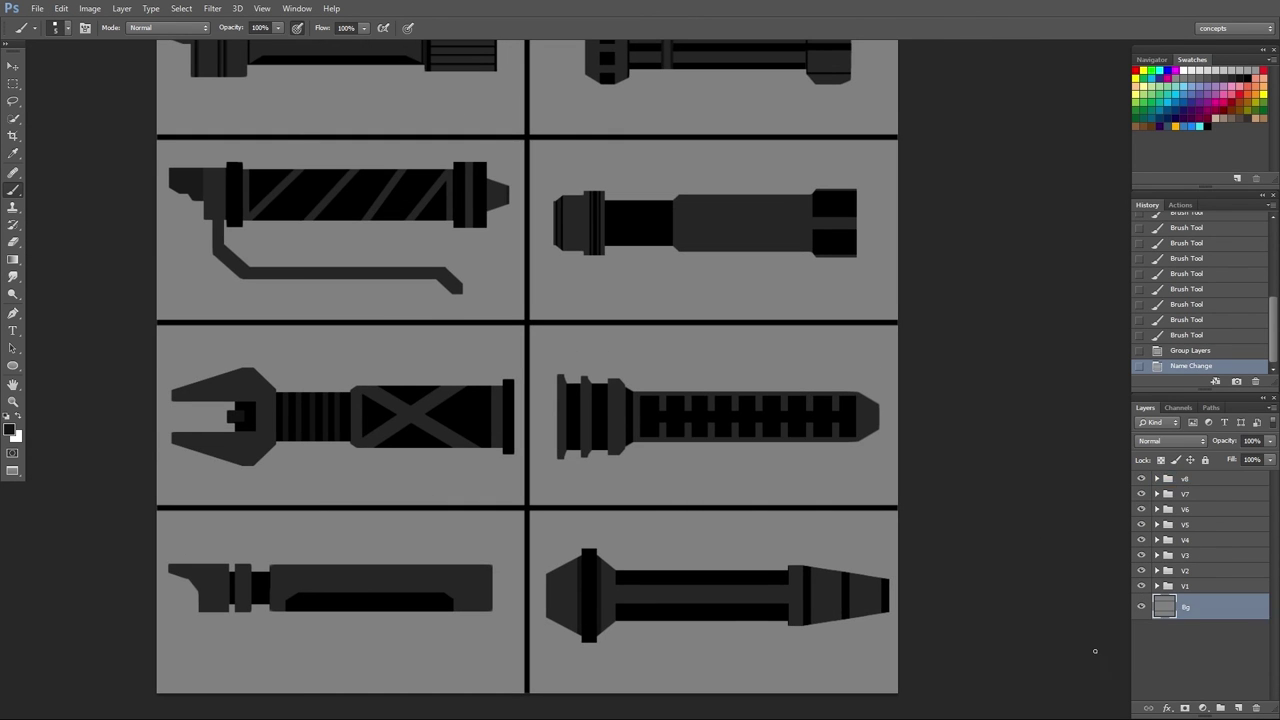
left_click_drag(600, 330, 707, 448)
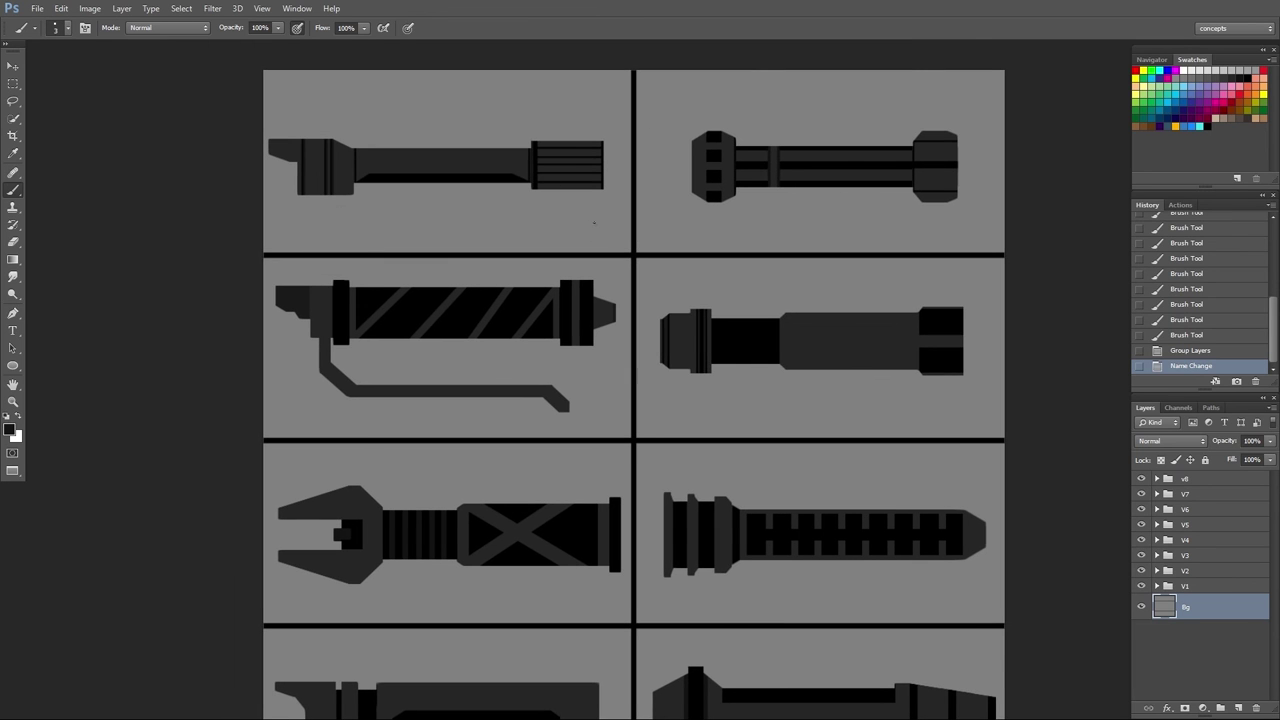
left_click(594, 222)
key("ctrl+z")
left_click(587, 227, "ctrl")
mouse_move(589, 223)
left_mouse_down()
mouse_move(595, 241)
mouse_move(603, 216)
left_mouse_up()
left_click_drag(606, 229, 606, 249)
left_click_drag(650, 221, 668, 213)
left_click_drag(669, 232, 686, 247)
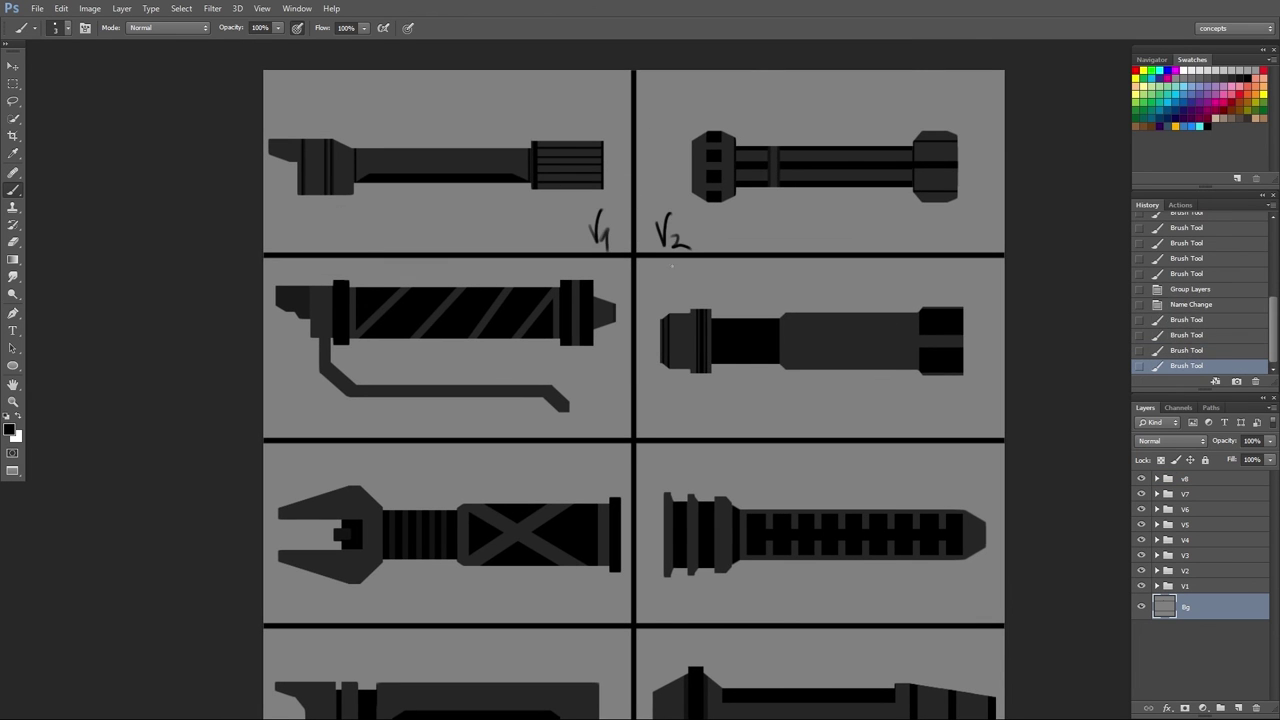
- Handwrite the labels "V3" through "V8" in the remaining six cells on the Bg layer
left_click_drag(589, 405, 602, 399)
mouse_move(602, 416)
left_mouse_down()
mouse_move(601, 433)
mouse_move(645, 411)
left_mouse_up()
left_click_drag(658, 394, 672, 395)
mouse_move(689, 395)
left_mouse_down()
mouse_move(676, 413)
mouse_move(733, 392)
left_mouse_up()
left_click_drag(748, 399, 742, 412)
left_click_drag(645, 568, 661, 570)
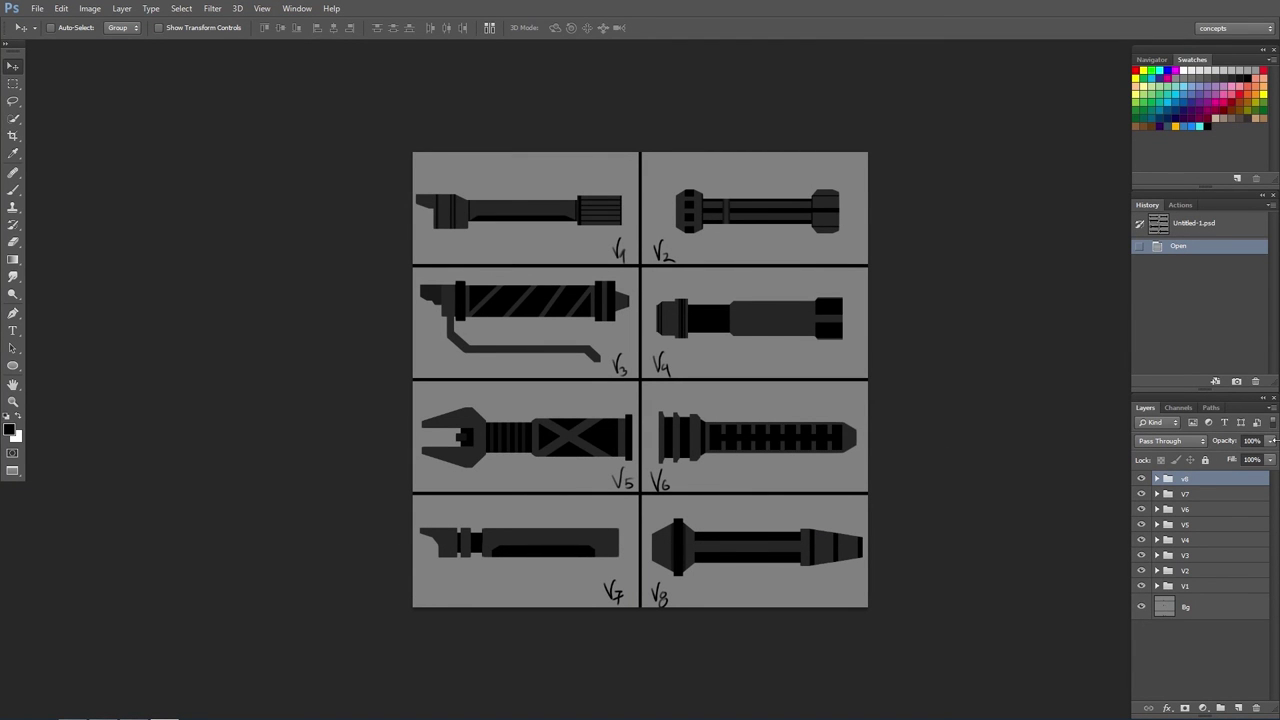
left_click(1206, 589)
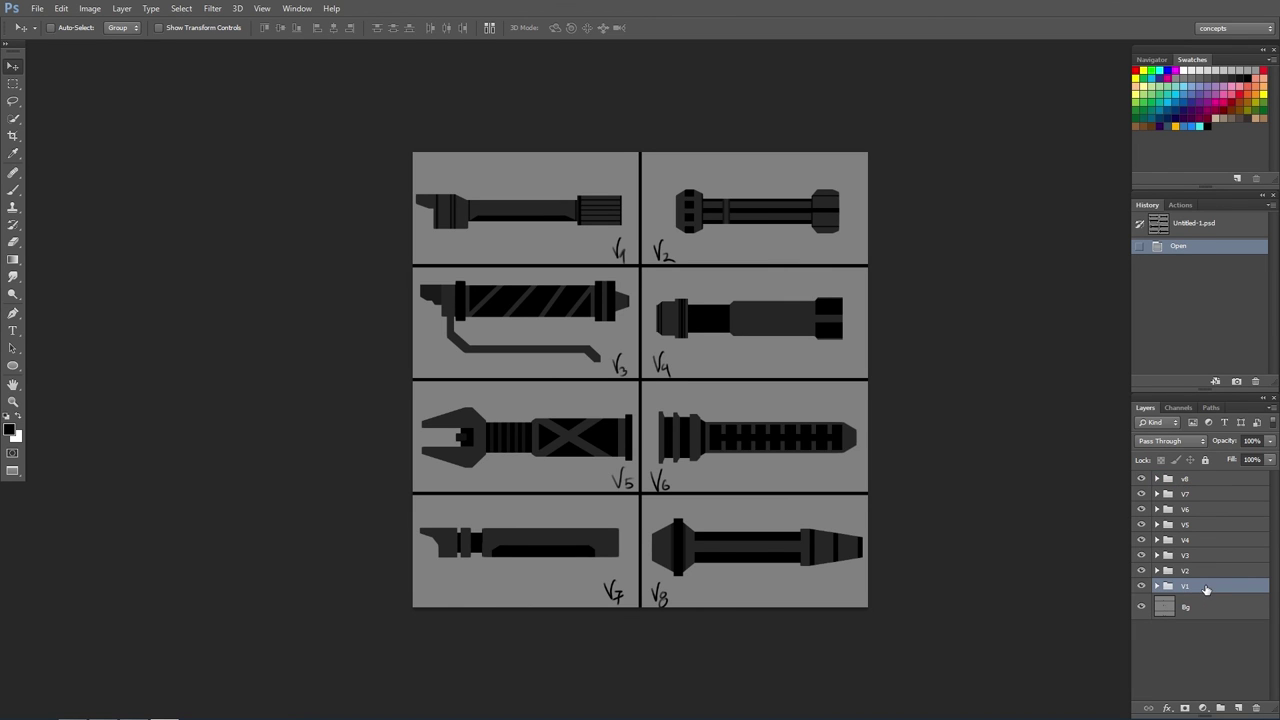
left_click(1217, 480, "shift")
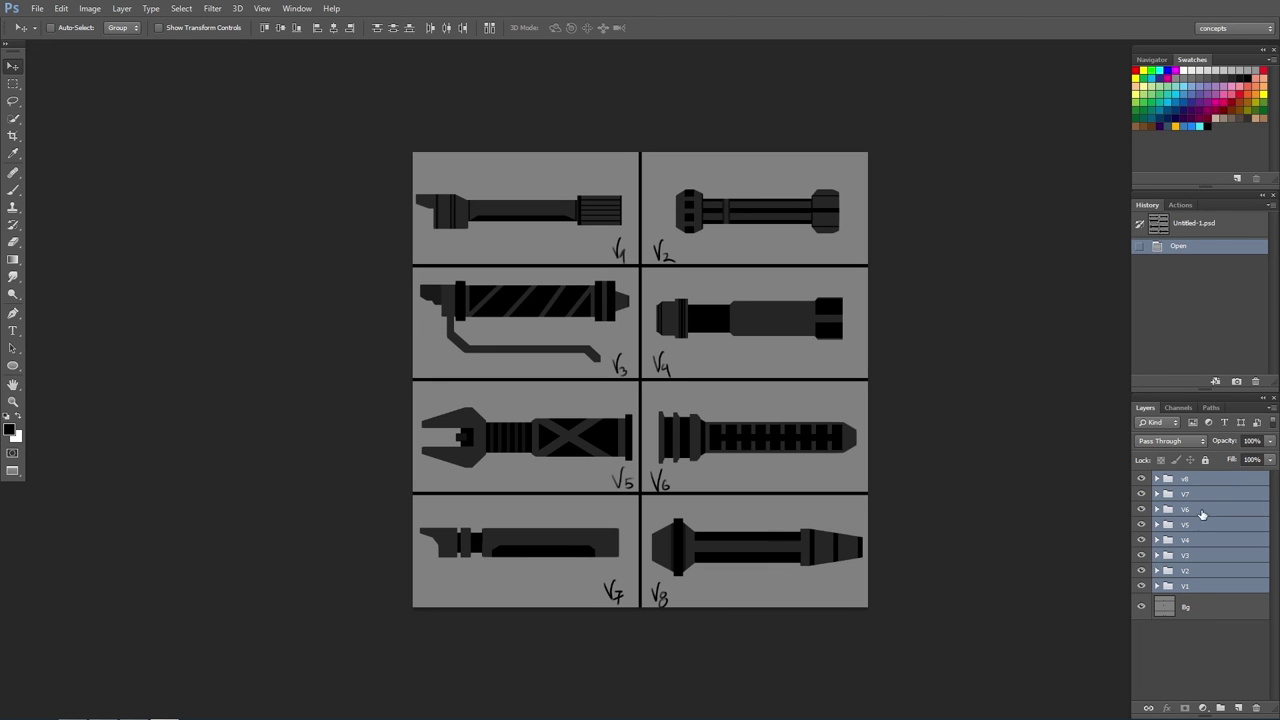
left_click(1206, 509)
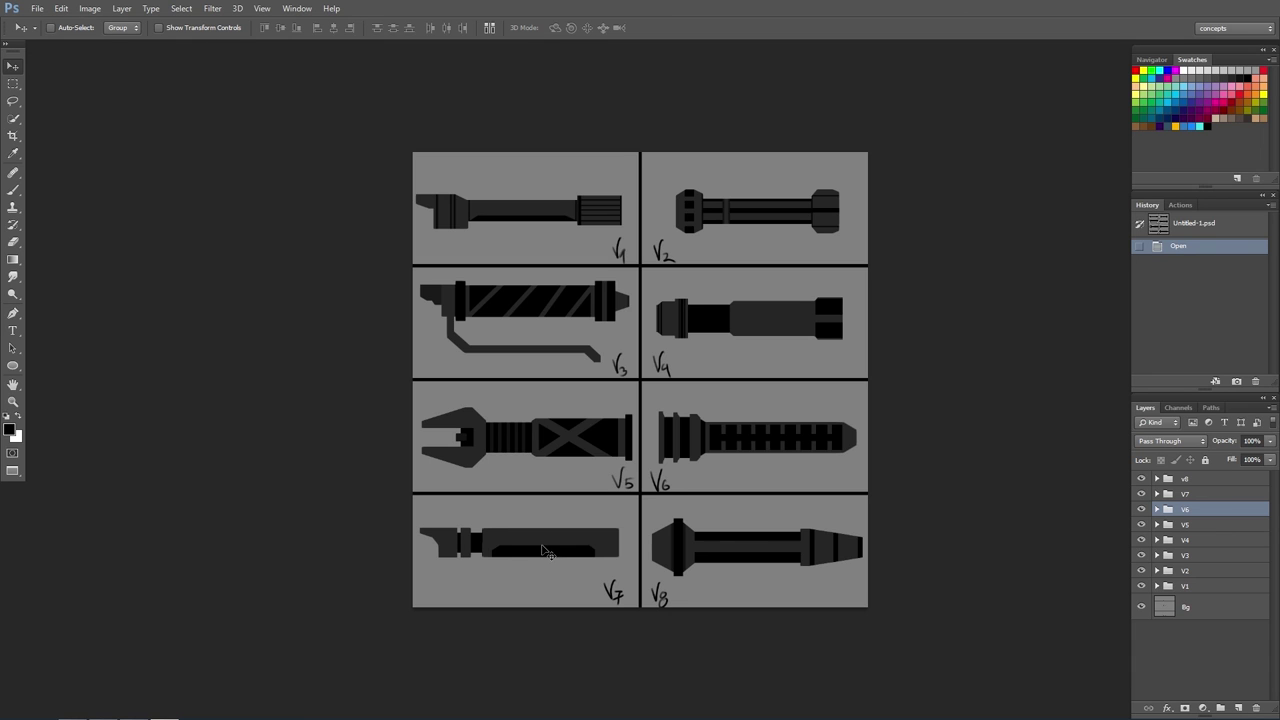
- Create a new 1280 x 720 px RGB document at 72 pixels/inch with a white background
key("ctrl+n")
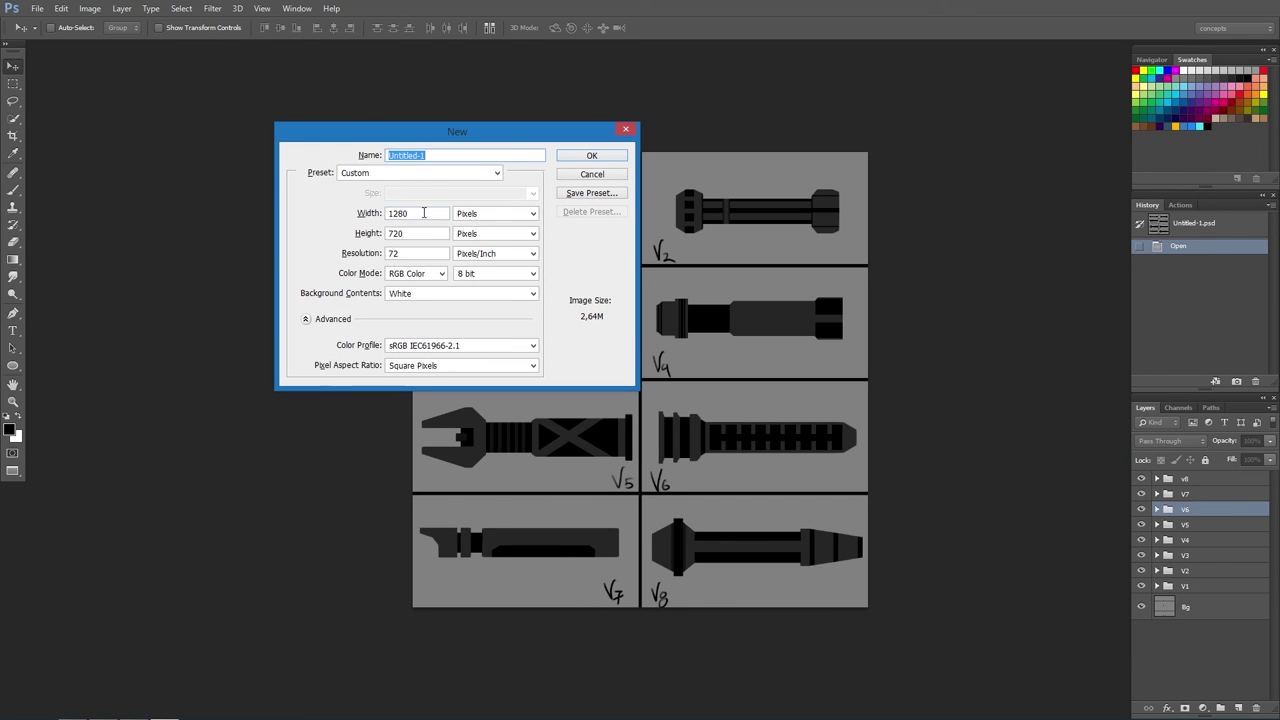
left_click(389, 213)
left_click(568, 158)
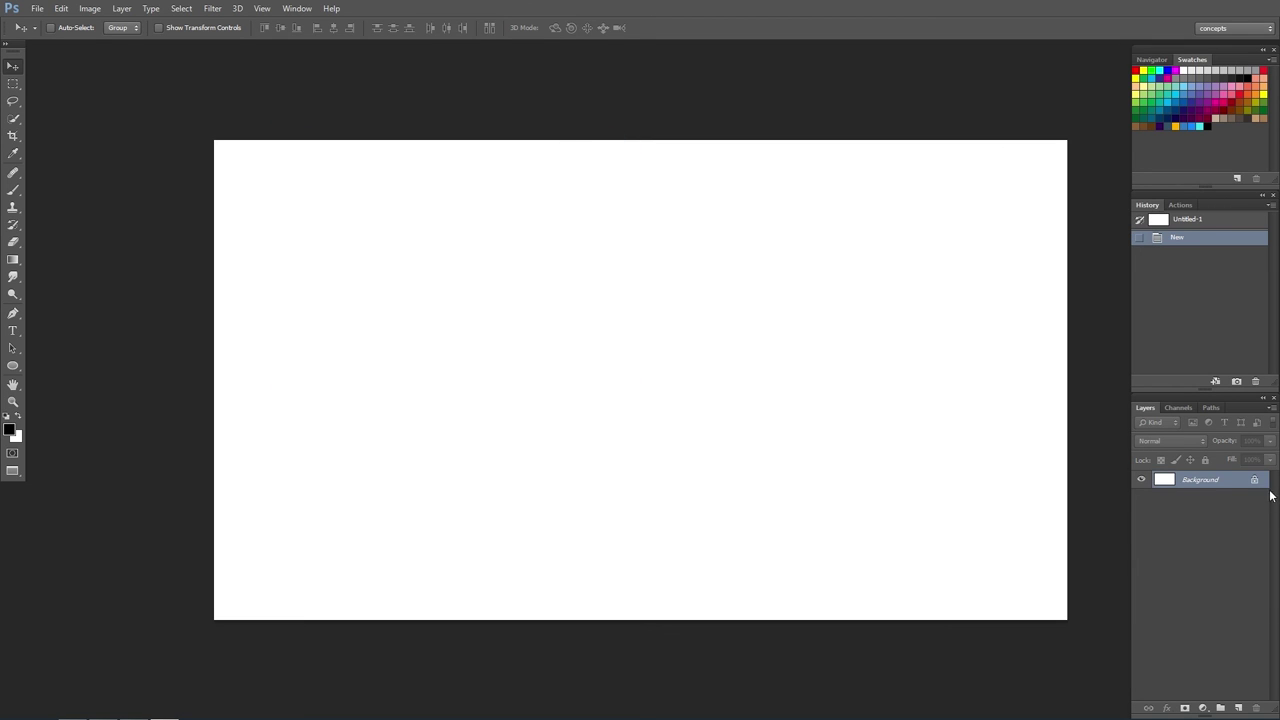
- Convert the locked Background into a regular layer and rename it "BG"
double_click(1258, 482)
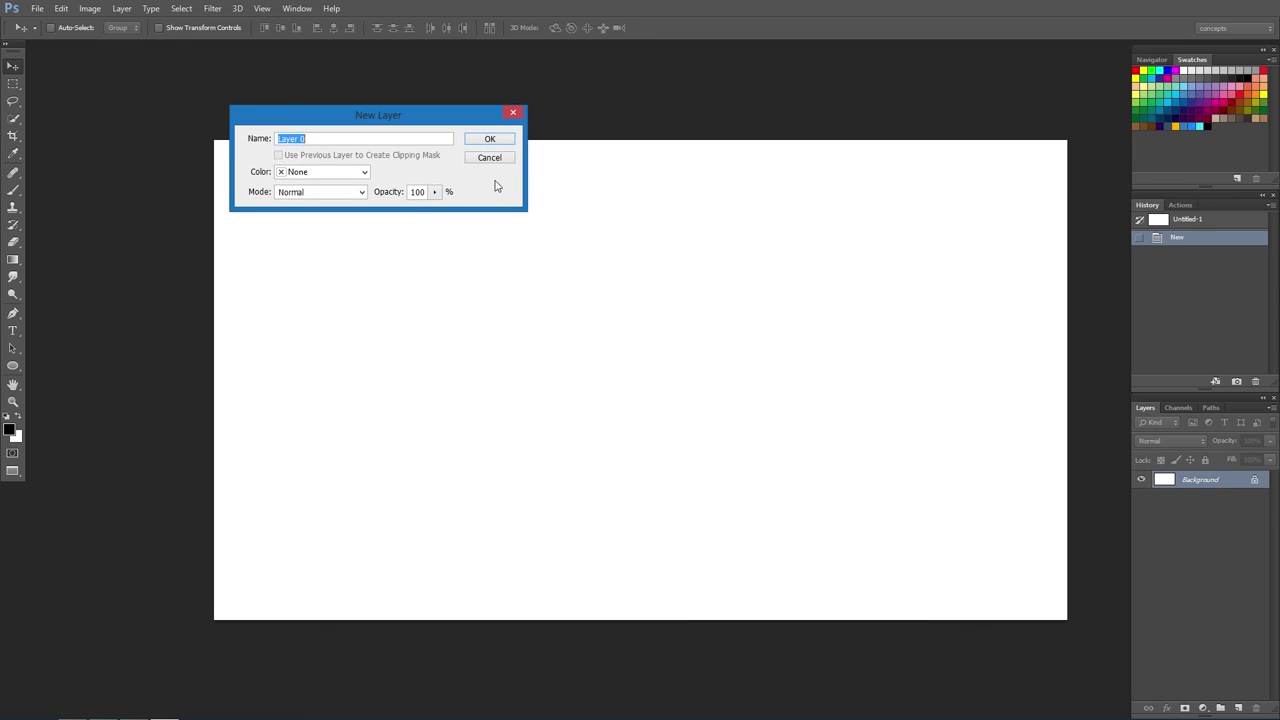
left_click(490, 139)
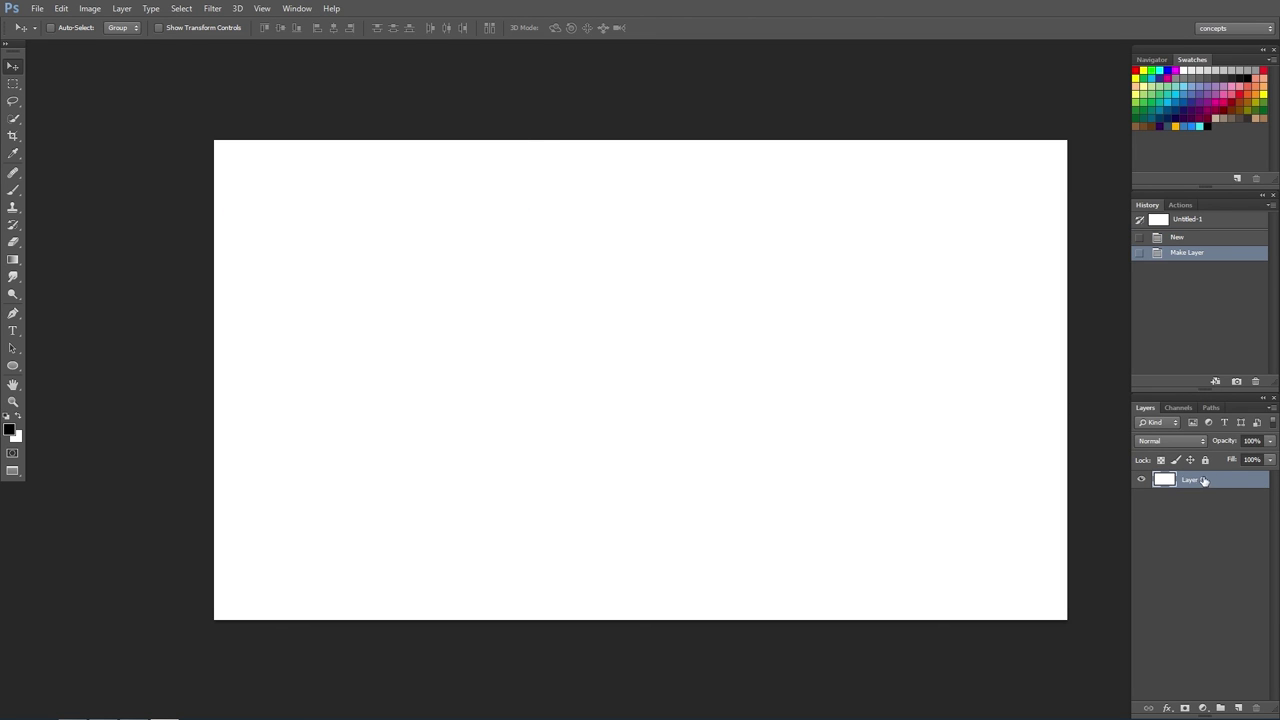
double_click(1200, 480)
type("BG")
key("Return")
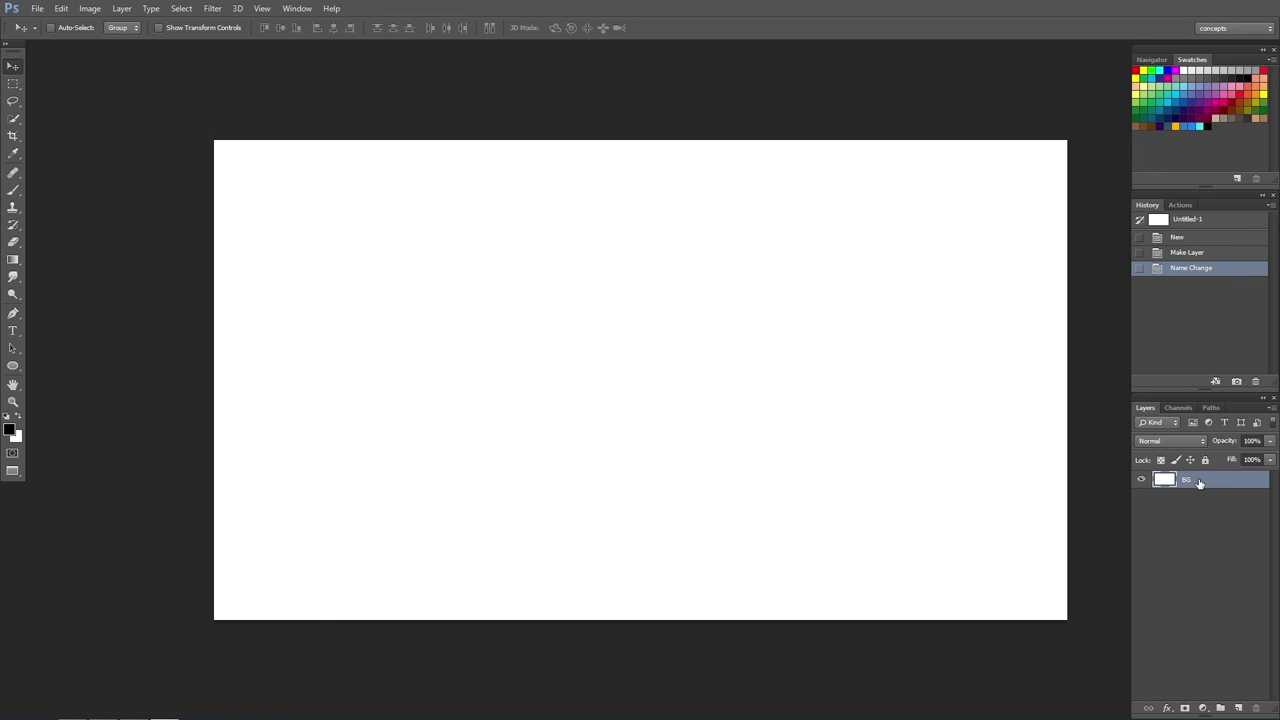
- Fill the BG layer with 50% gray at 100% opacity in Normal mode
key("shift+F5")
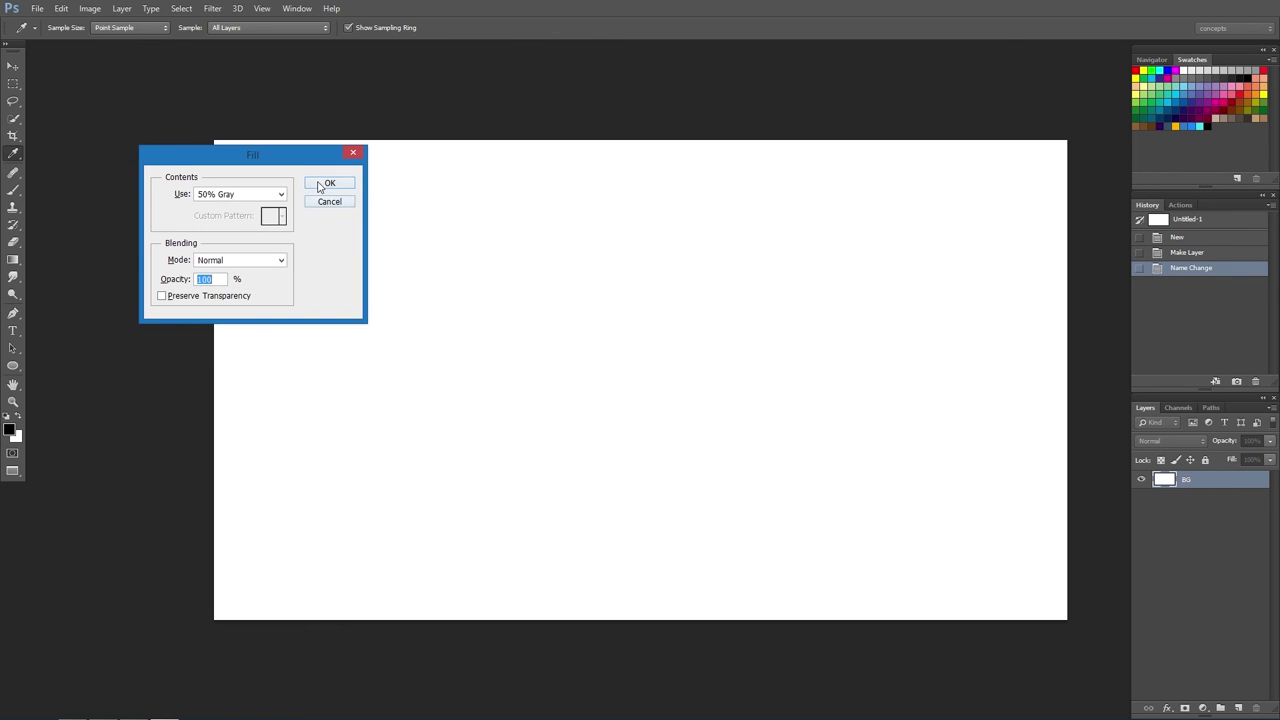
left_click(318, 187)
key("v")
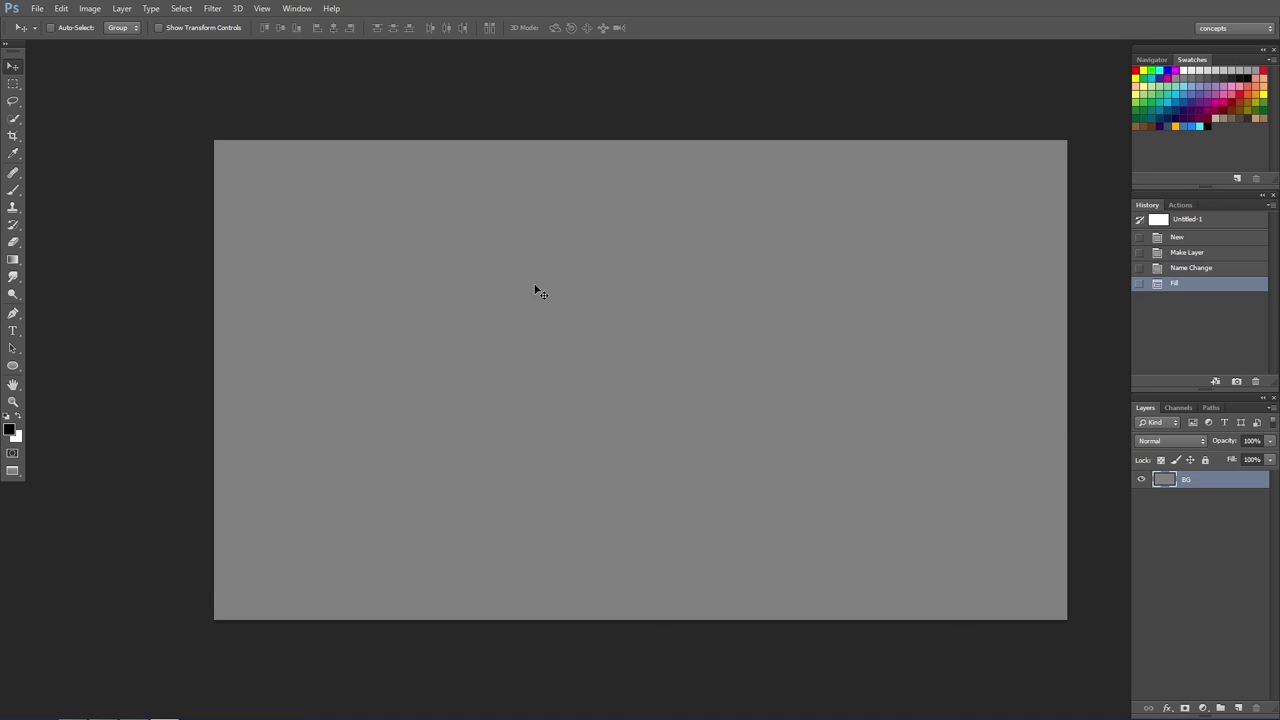
left_click_drag(688, 321, 621, 301)
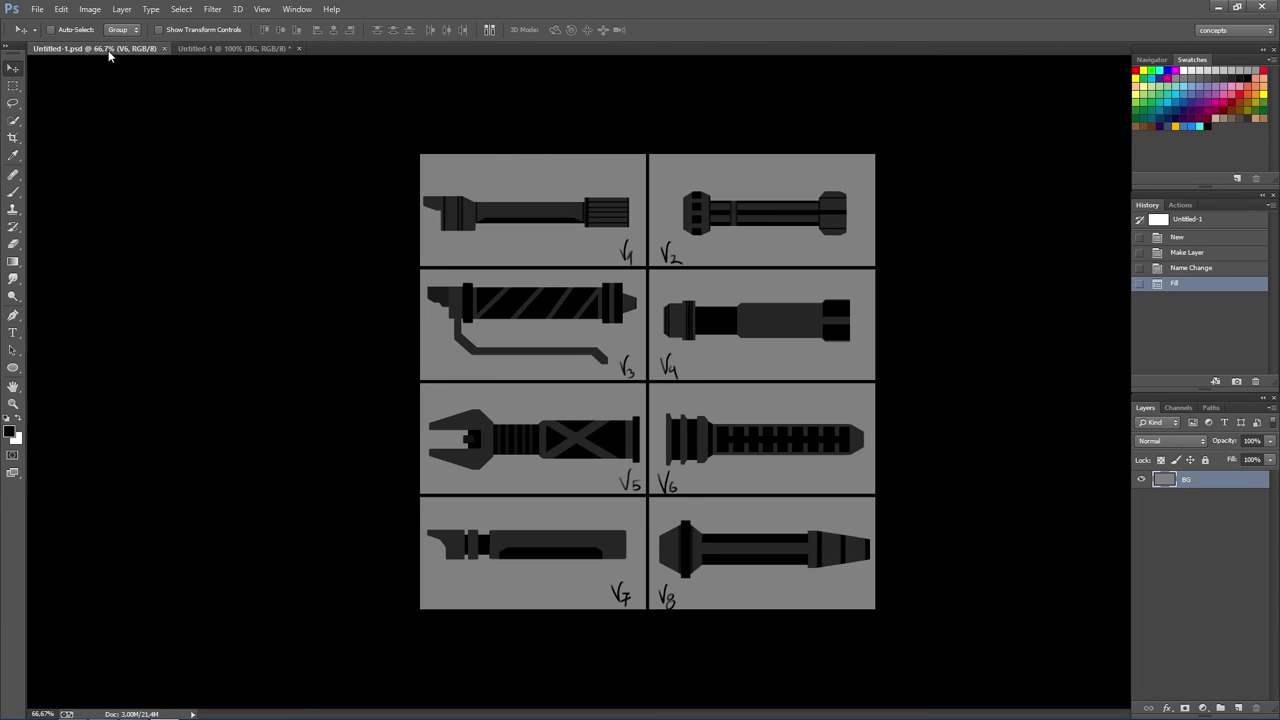
- Copy the V7 group from the concept sheet into the new gray document, close the sheet, and move the hilt near the canvas center
left_click_drag(108, 50, 160, 175)
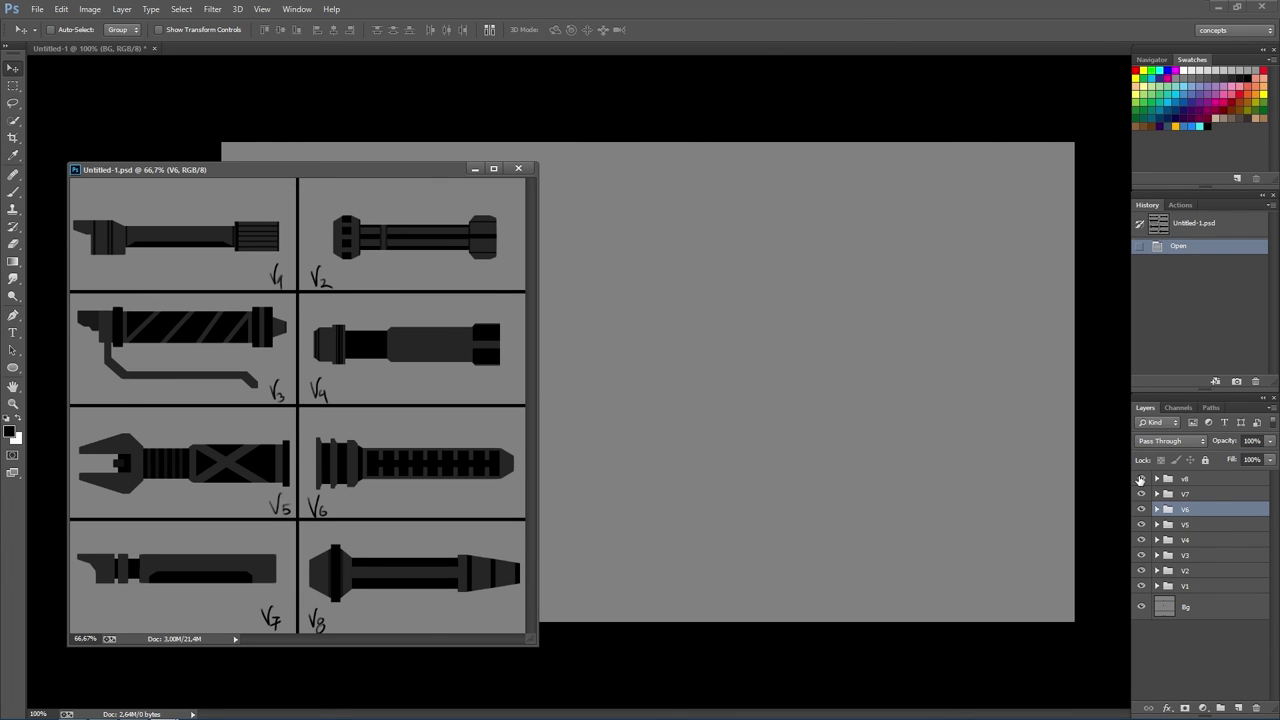
left_click_drag(1210, 498, 782, 382)
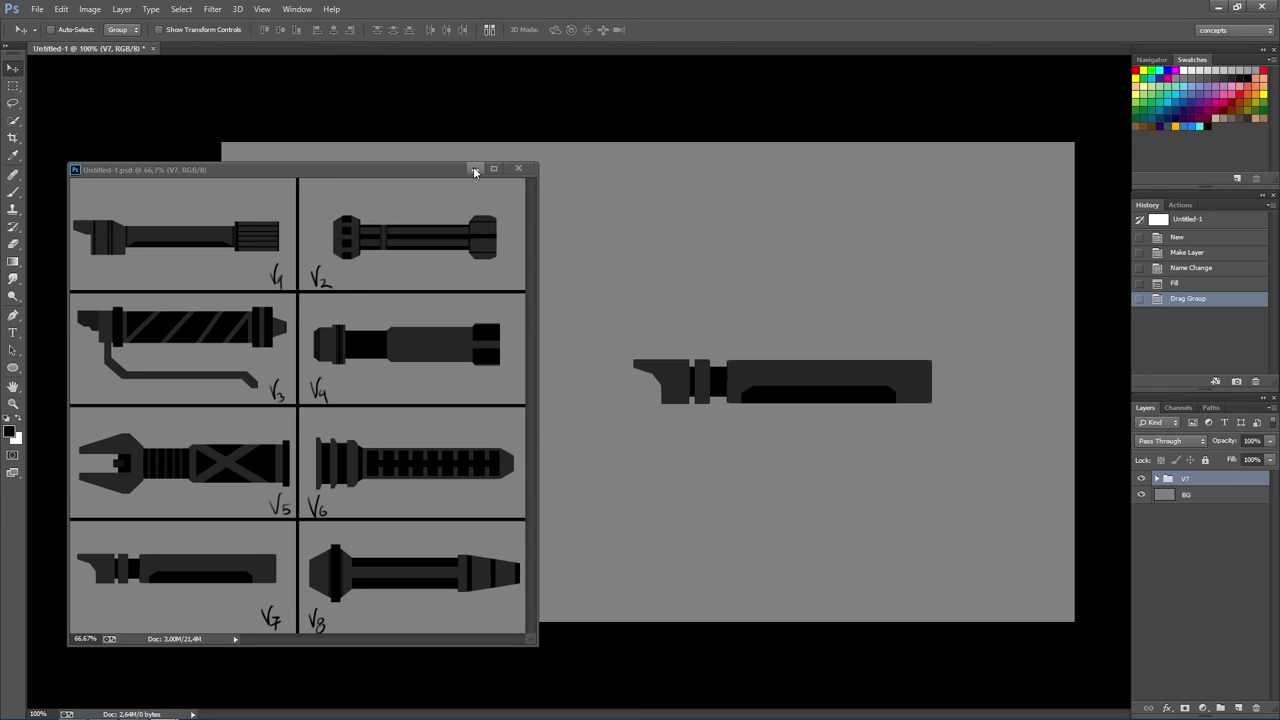
left_click(518, 169)
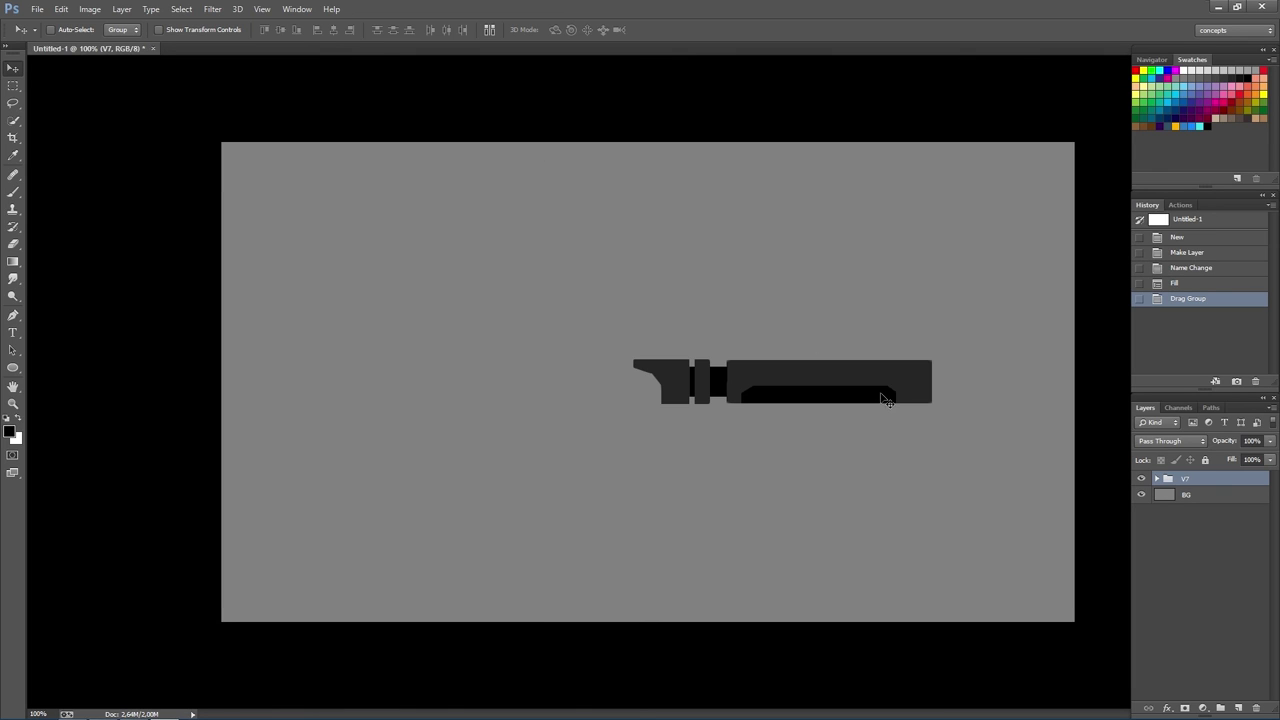
left_click_drag(886, 391, 727, 391)
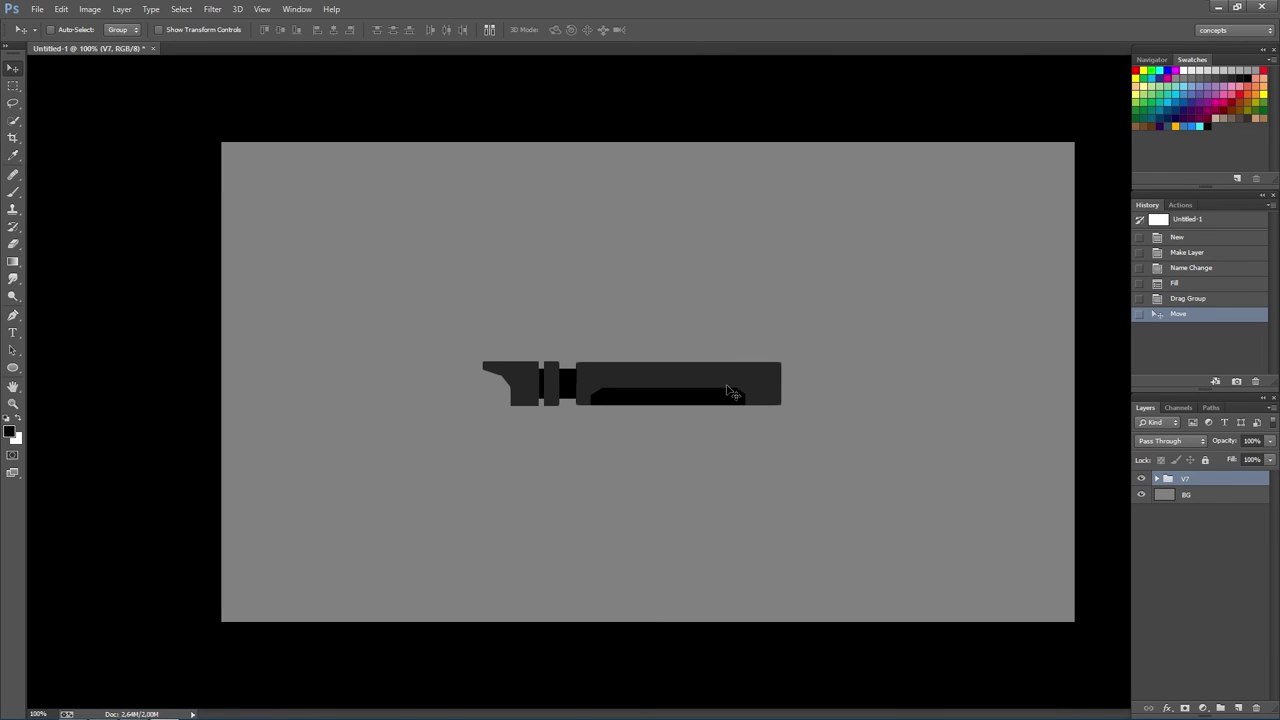
- Convert the V7 group to a smart object and scale it up proportionally about its center to about 270%
right_click(1246, 484)
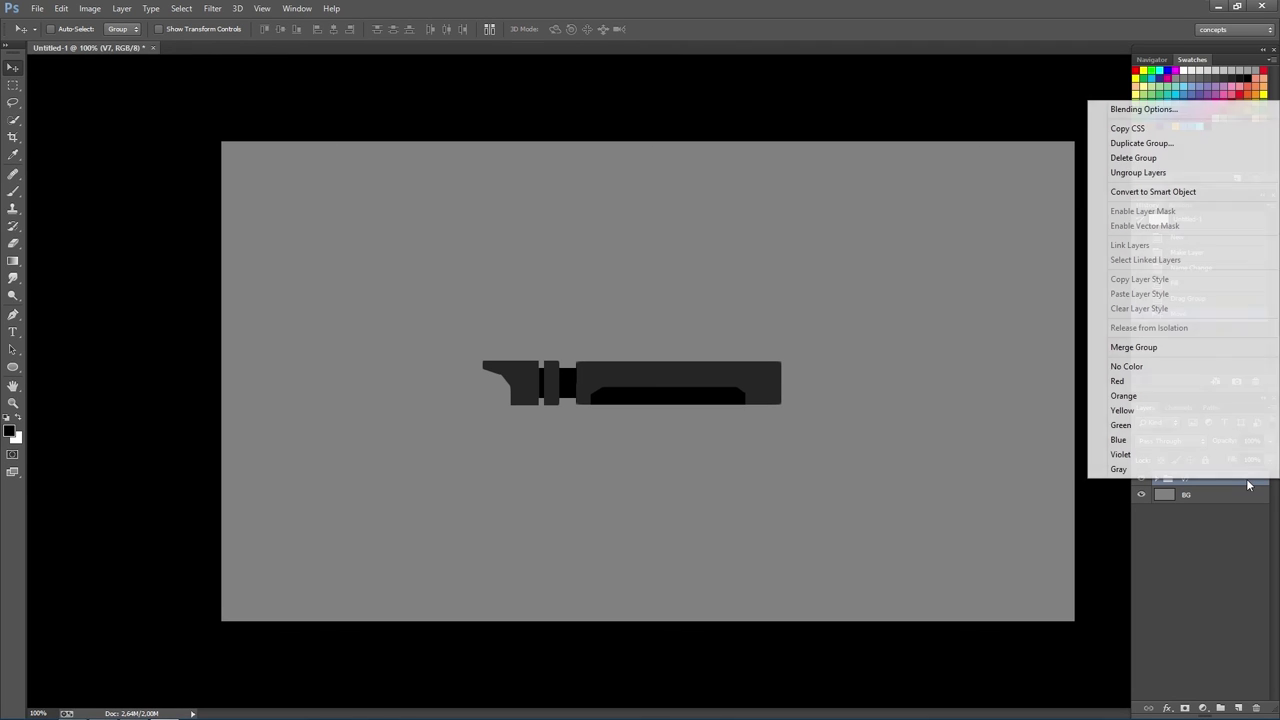
left_click(1149, 193)
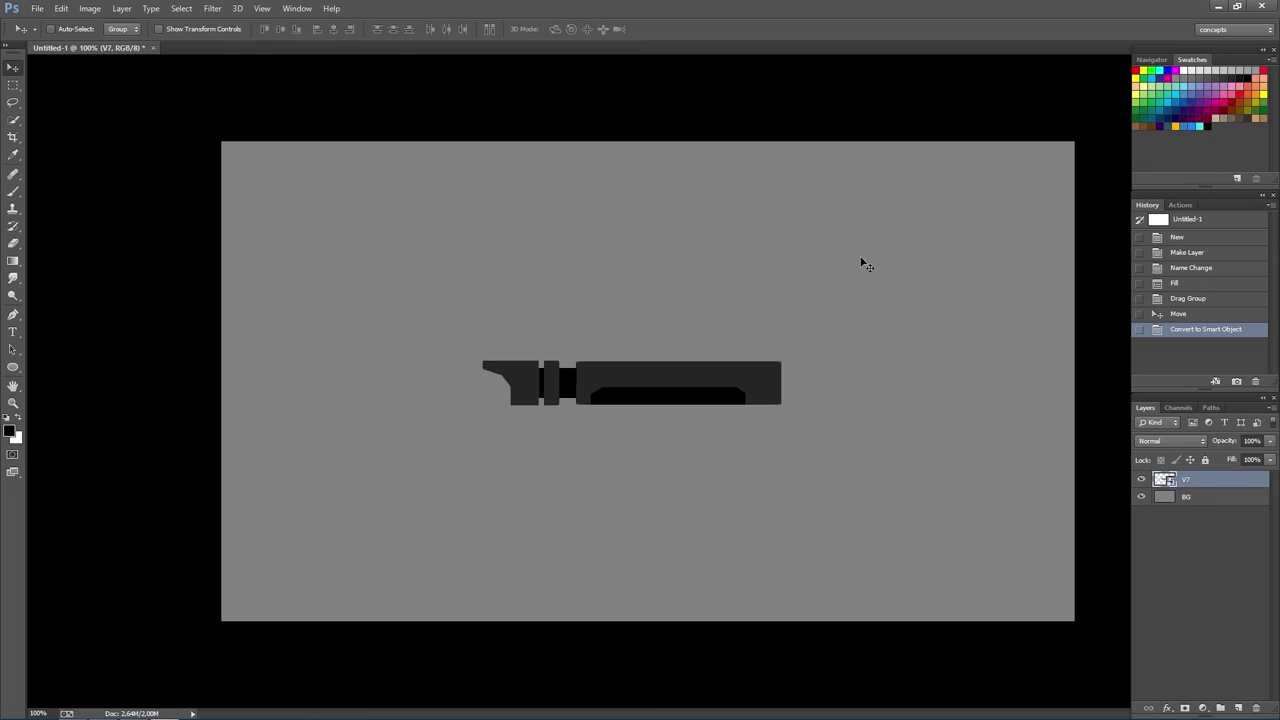
key("ctrl+t")
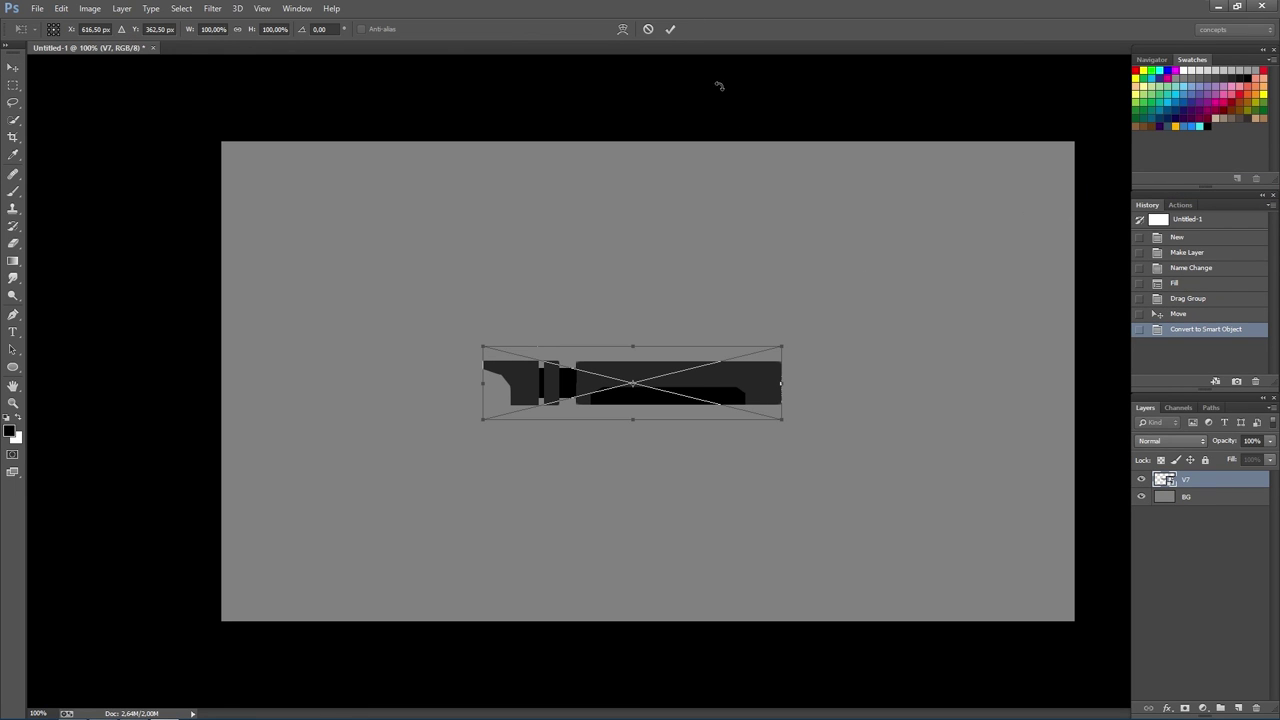
left_click(647, 31)
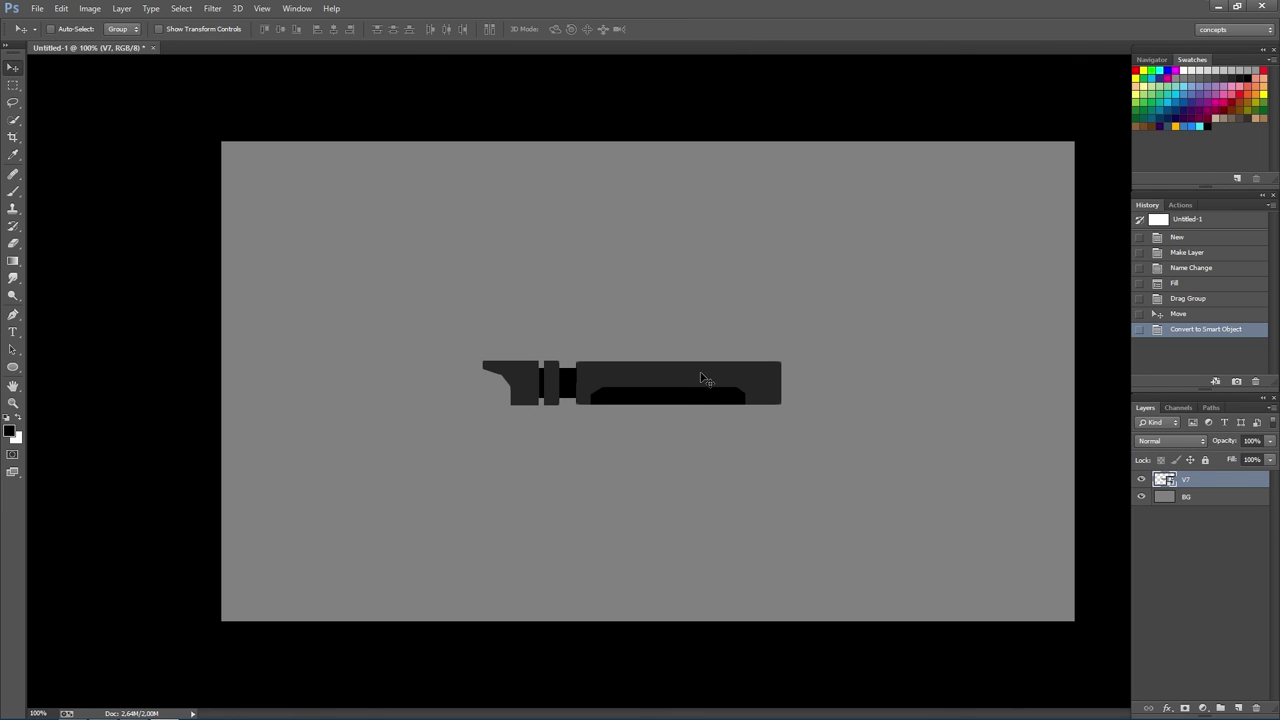
key("ctrl+t")
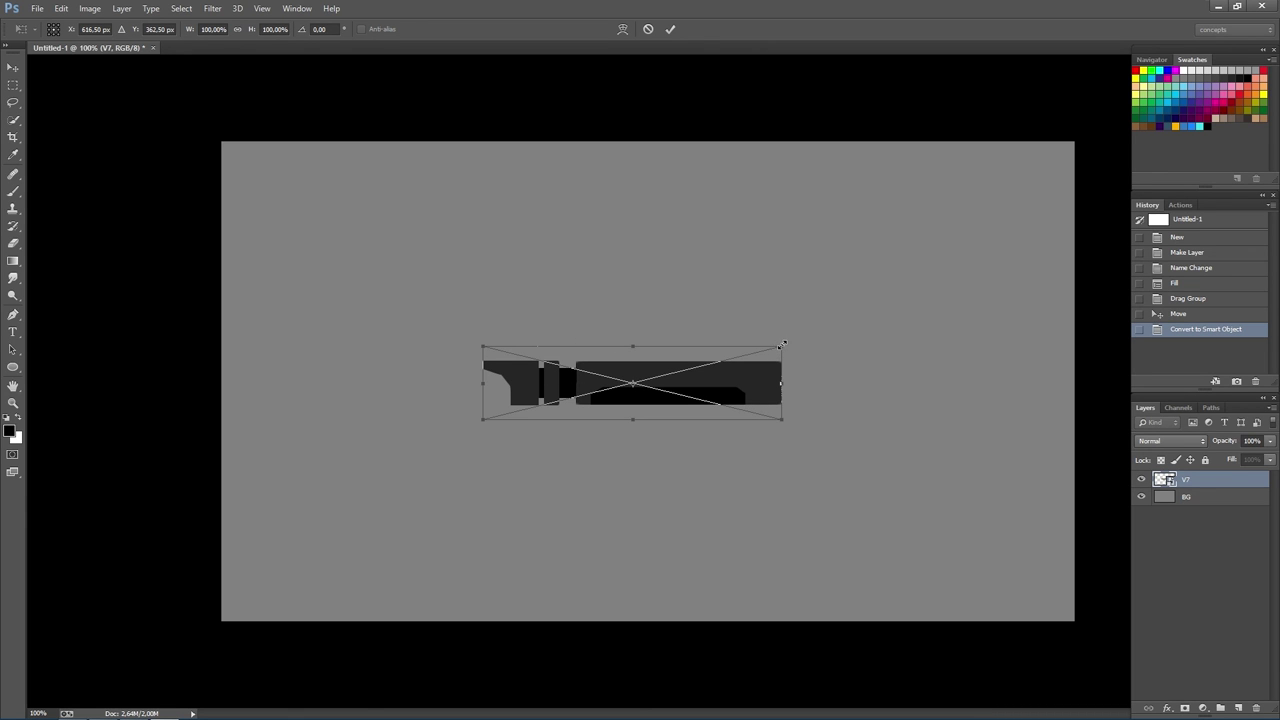
left_click_drag(782, 344, 1029, 262)
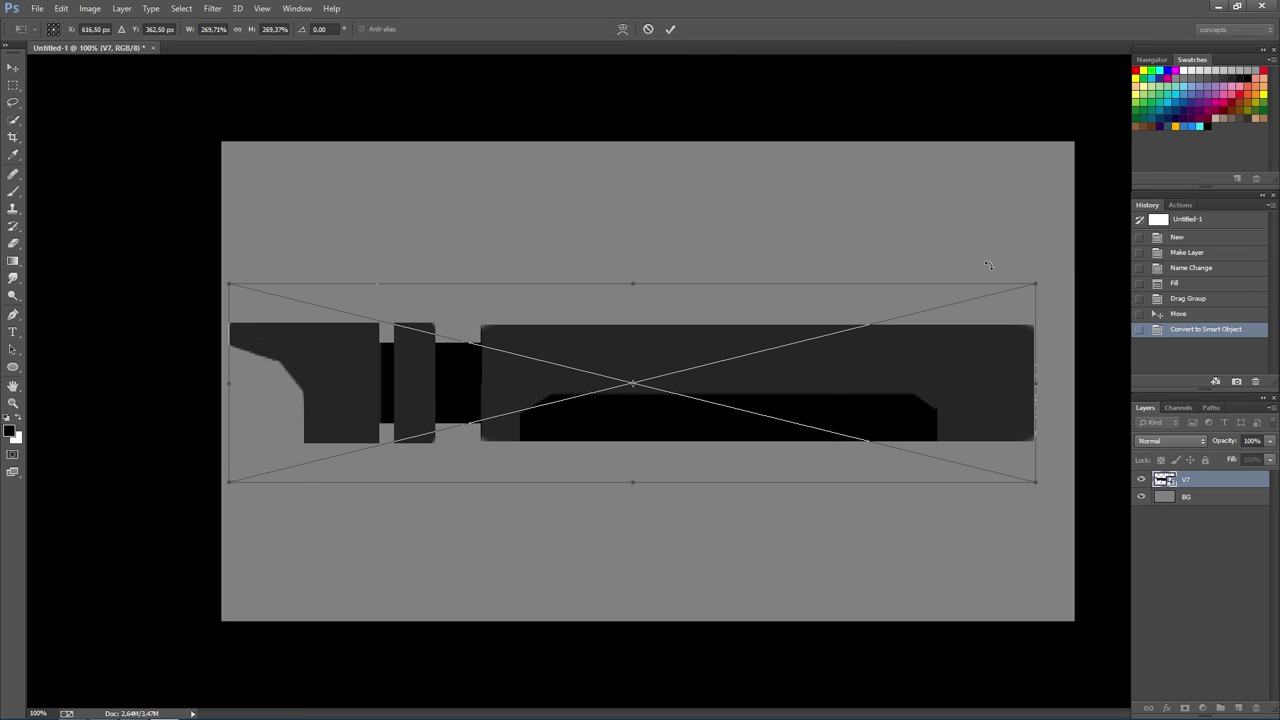
left_click(670, 31)
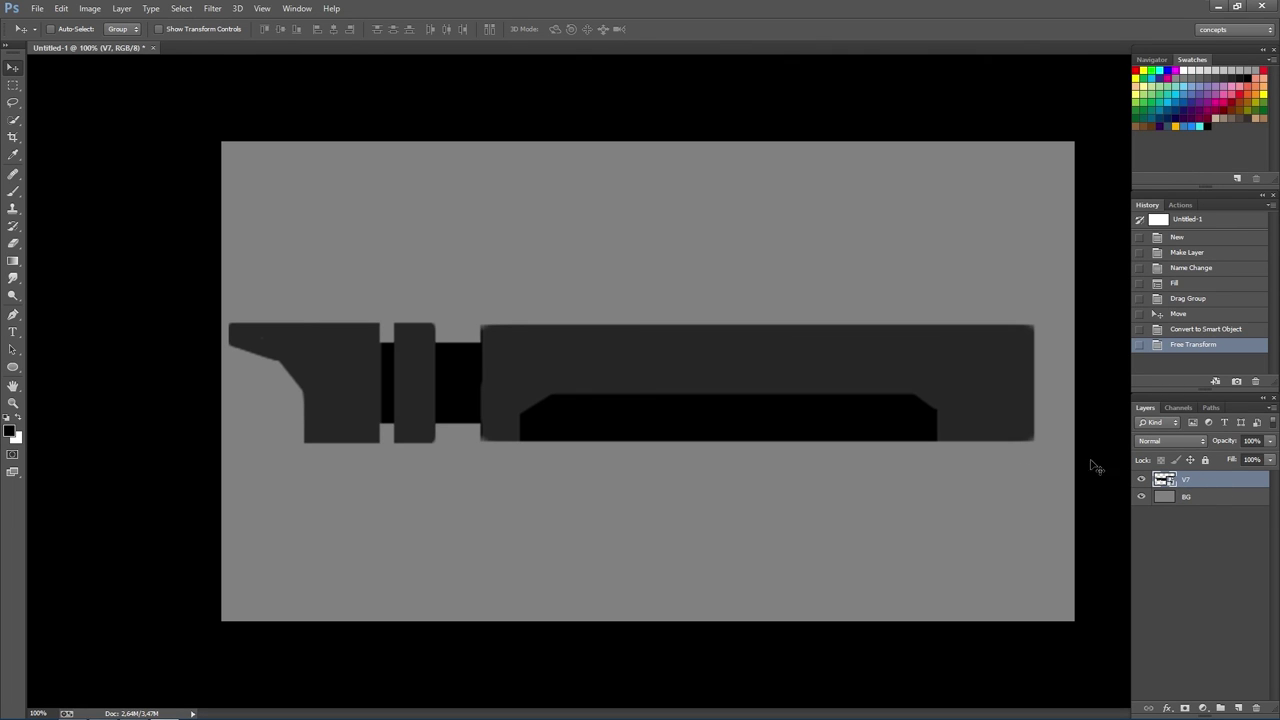
- Align the V7 hilt to the canvas's horizontal and vertical centers, clearing the full-canvas selection
key("ctrl+a")
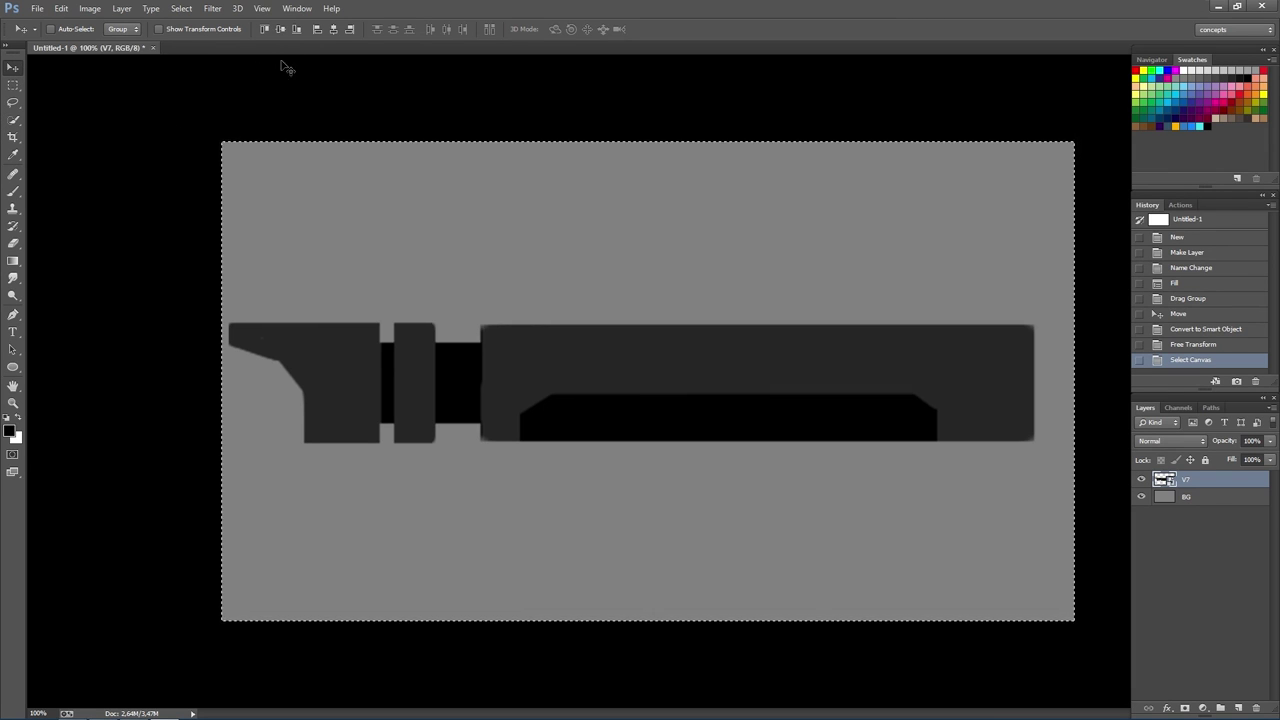
left_click(336, 29)
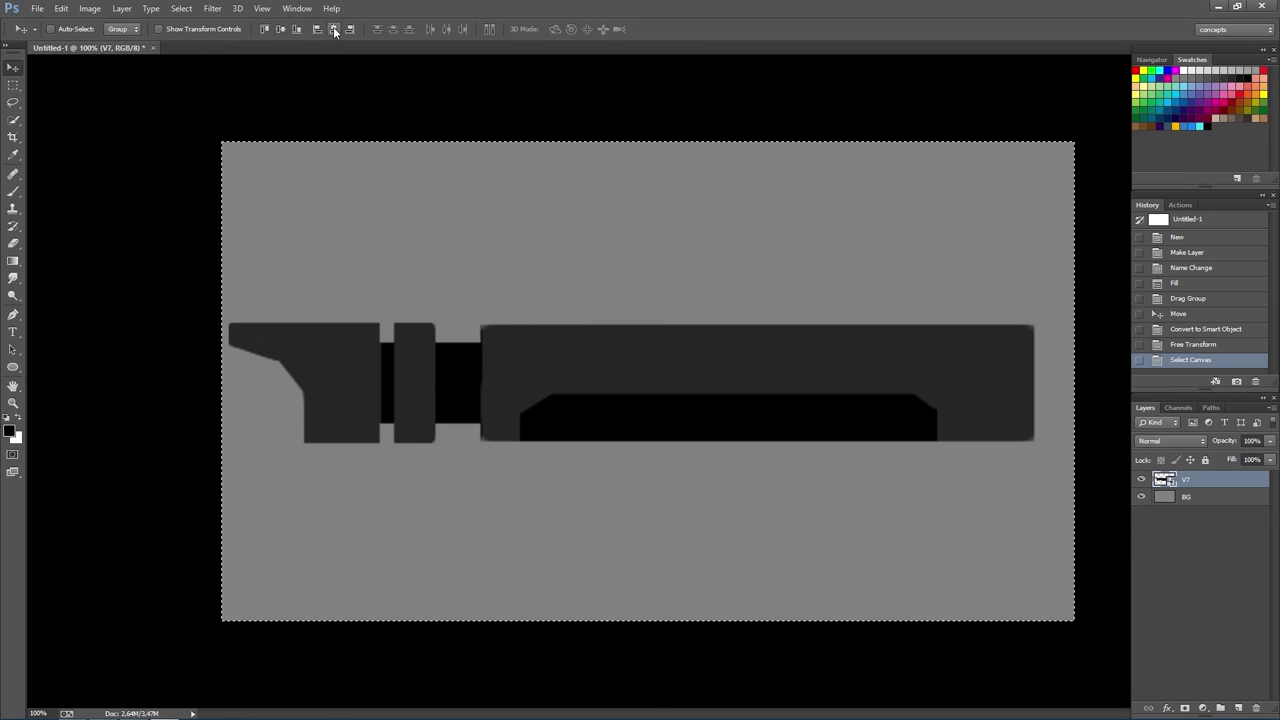
left_click(284, 30)
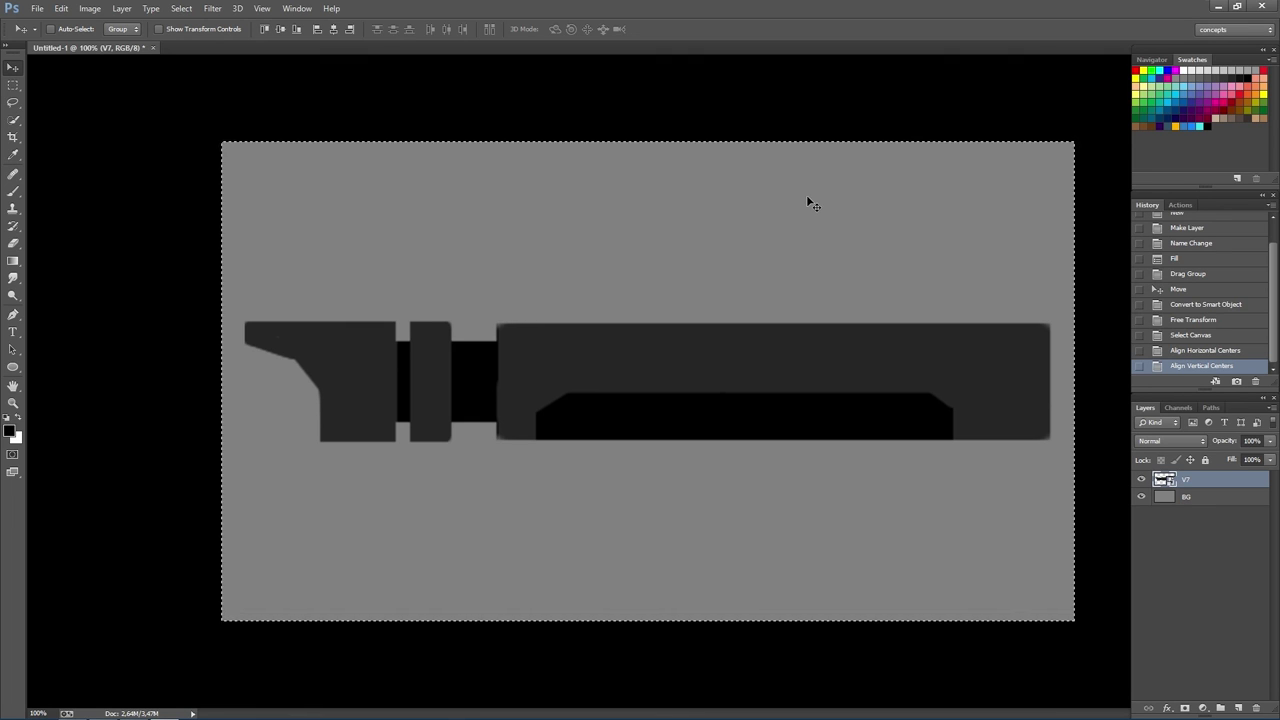
key("ctrl+d")
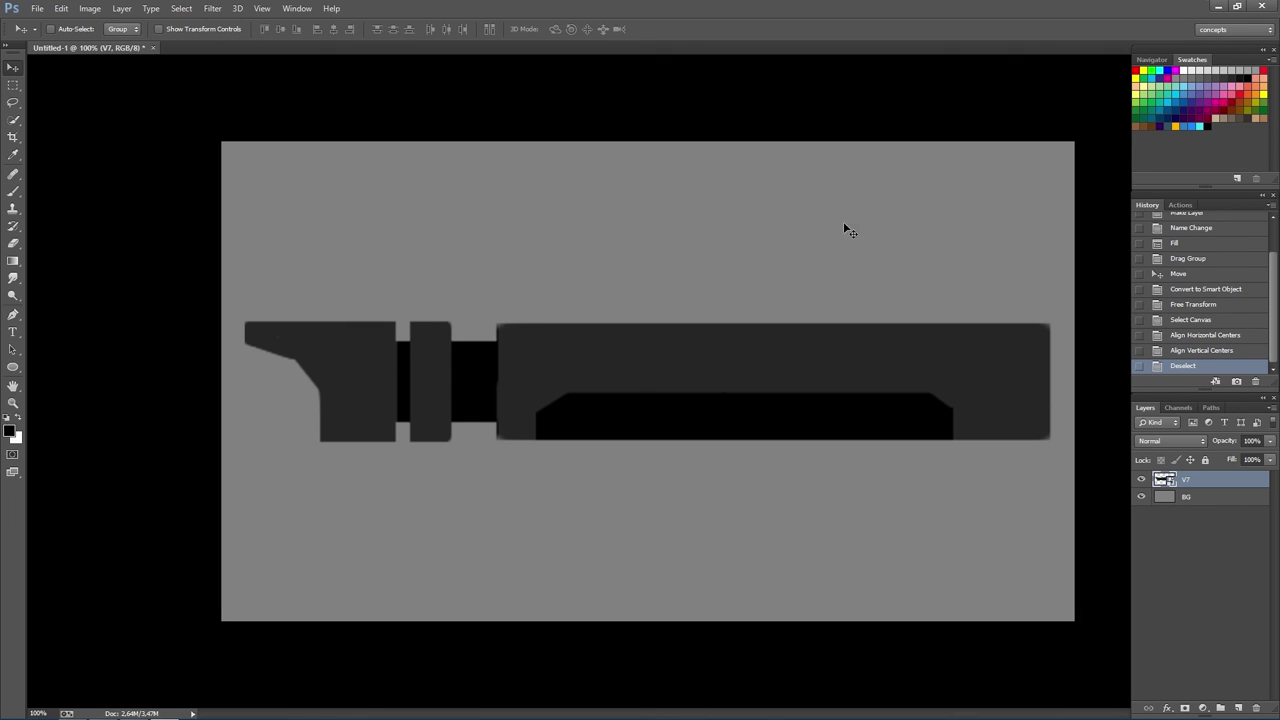
- Rasterize the V7 smart object into a regular pixel layer
right_click(1256, 481)
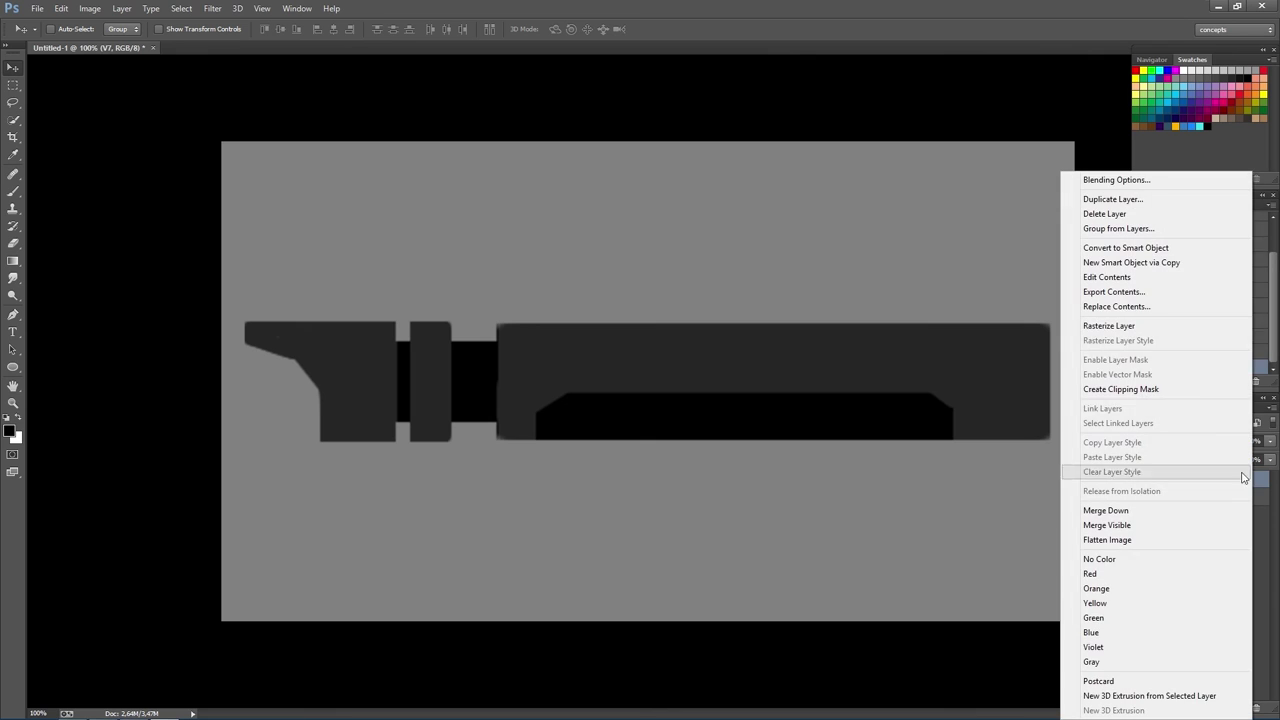
left_click(1161, 327)
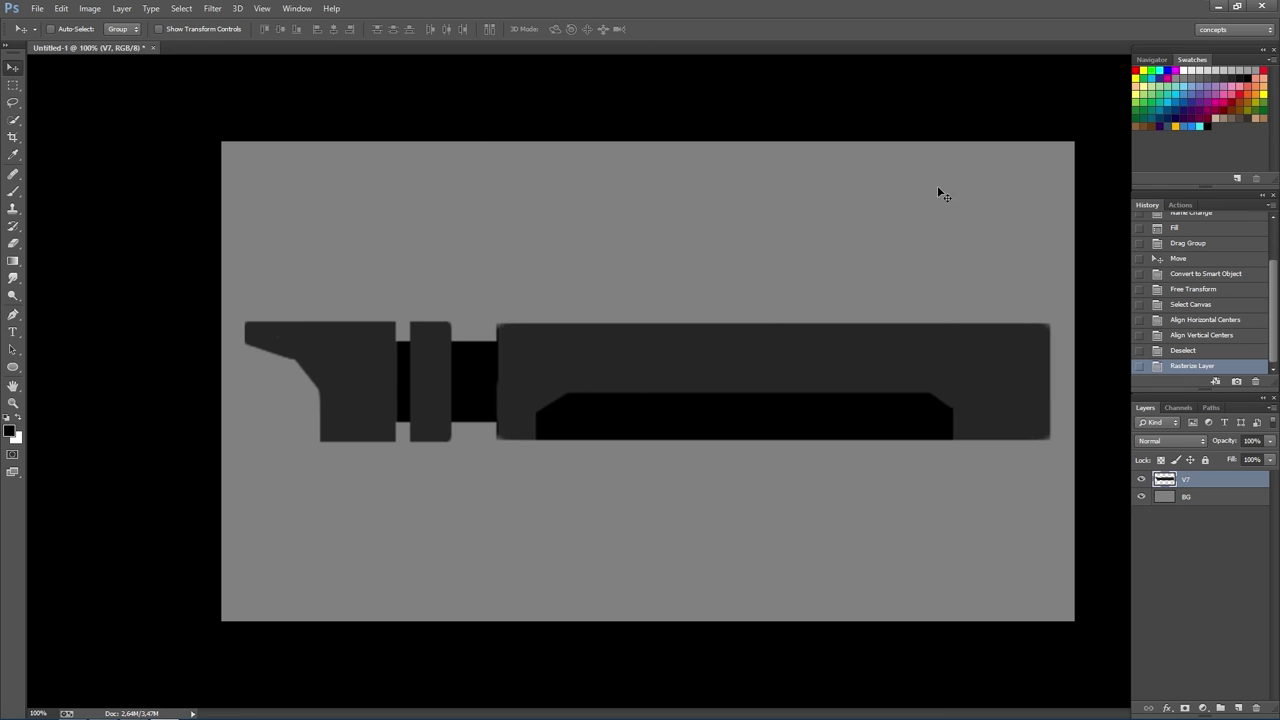
- Save a JPEG copy of the document as EPI_V7 in the Ep. I folder at Maximum quality with Baseline ("Standard") format
left_click(38, 9)
left_click(100, 166)
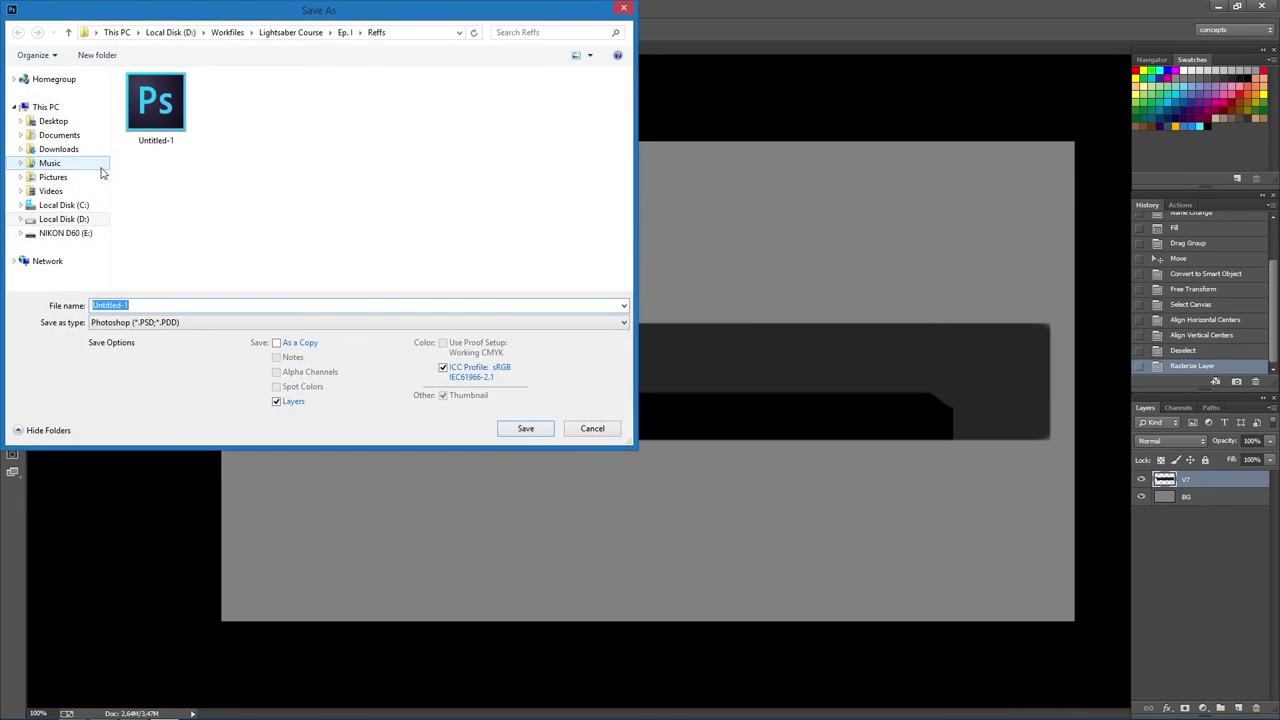
left_click(185, 324)
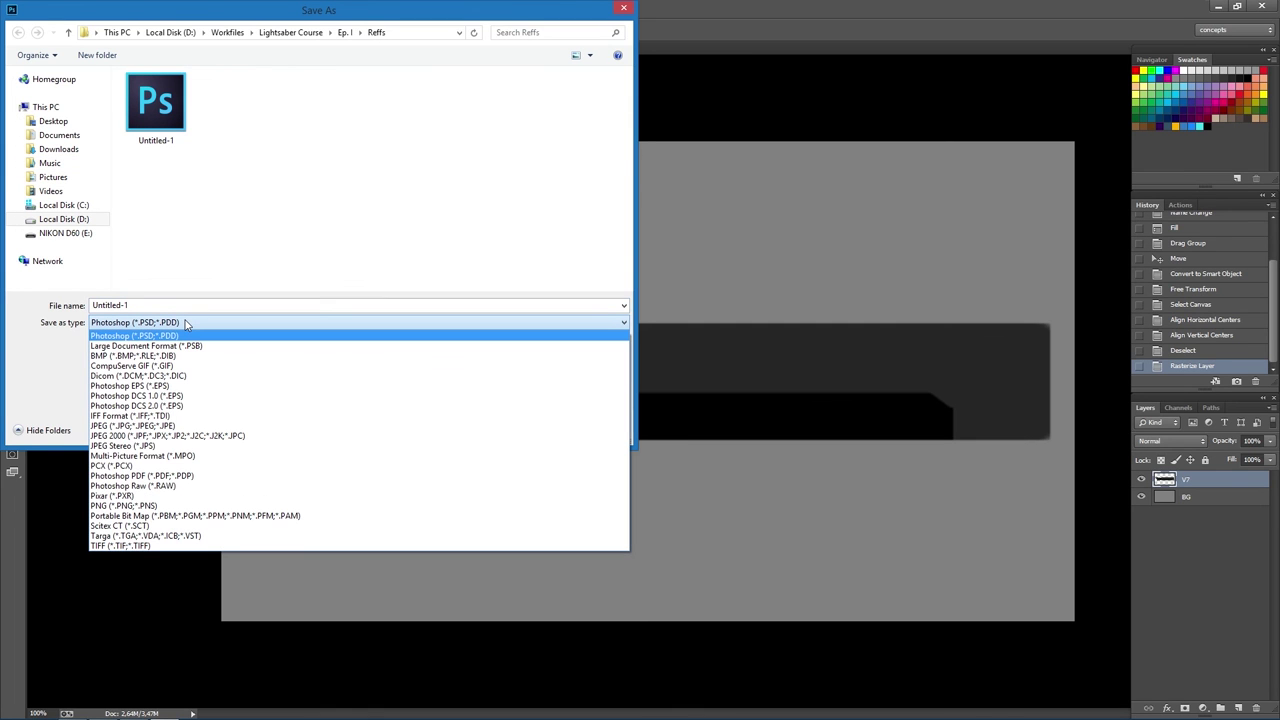
left_click(346, 33)
left_click(345, 32)
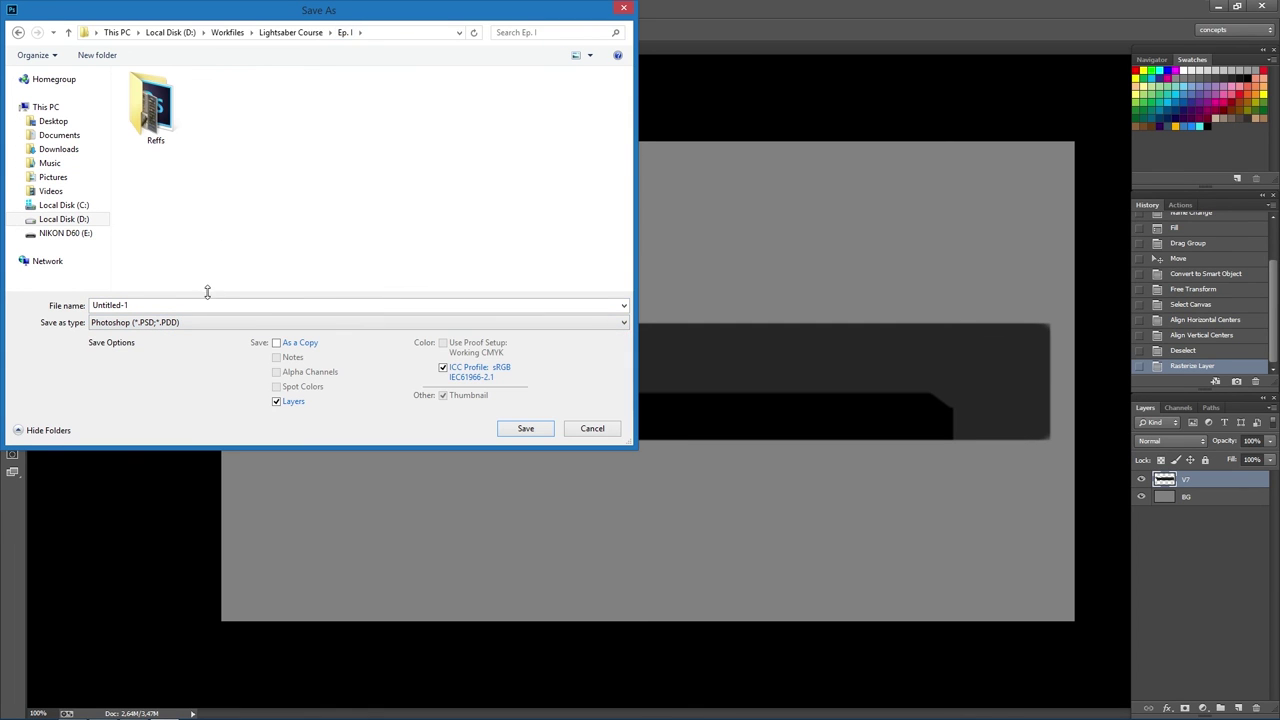
left_click(188, 323)
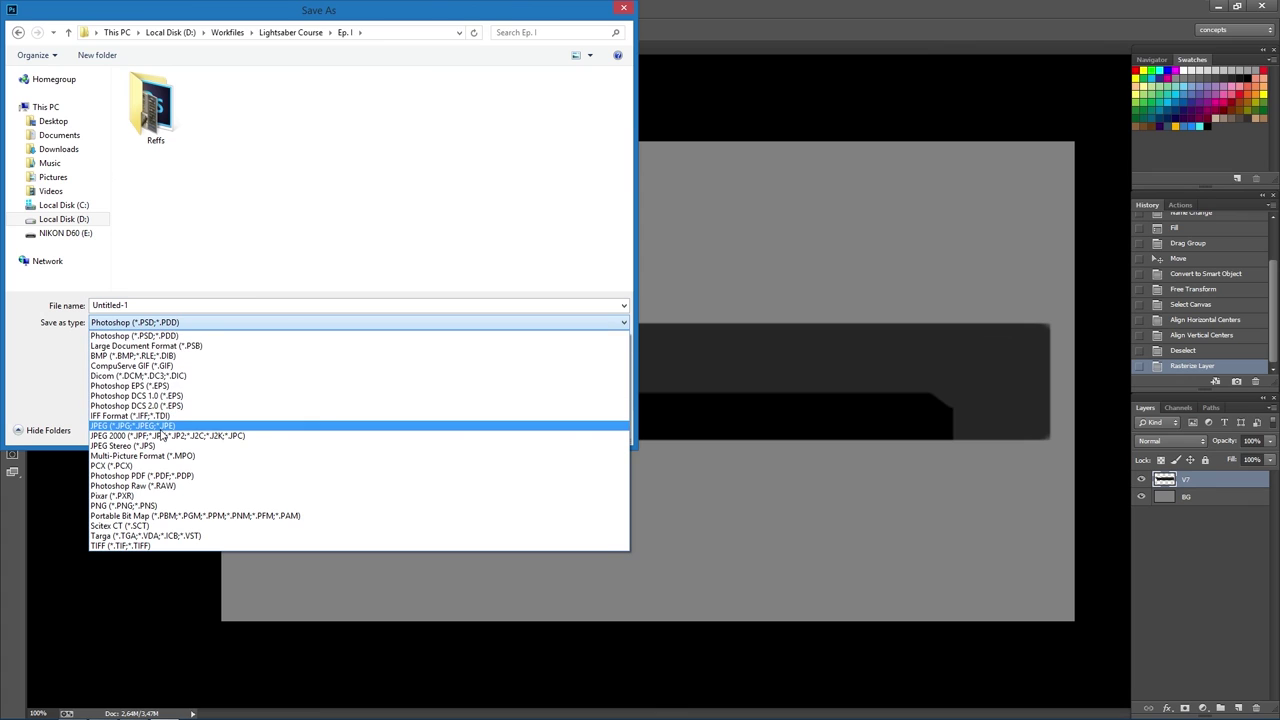
left_click(161, 430)
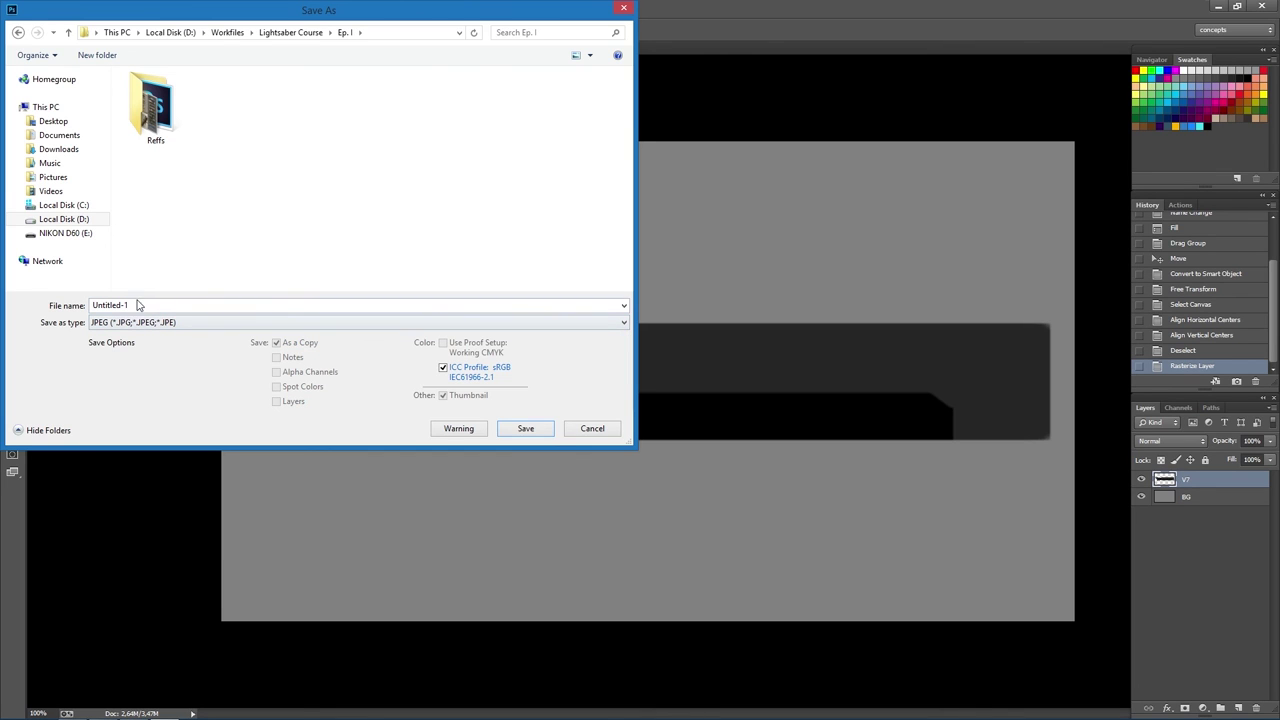
double_click(140, 304)
type("EPI_V7")
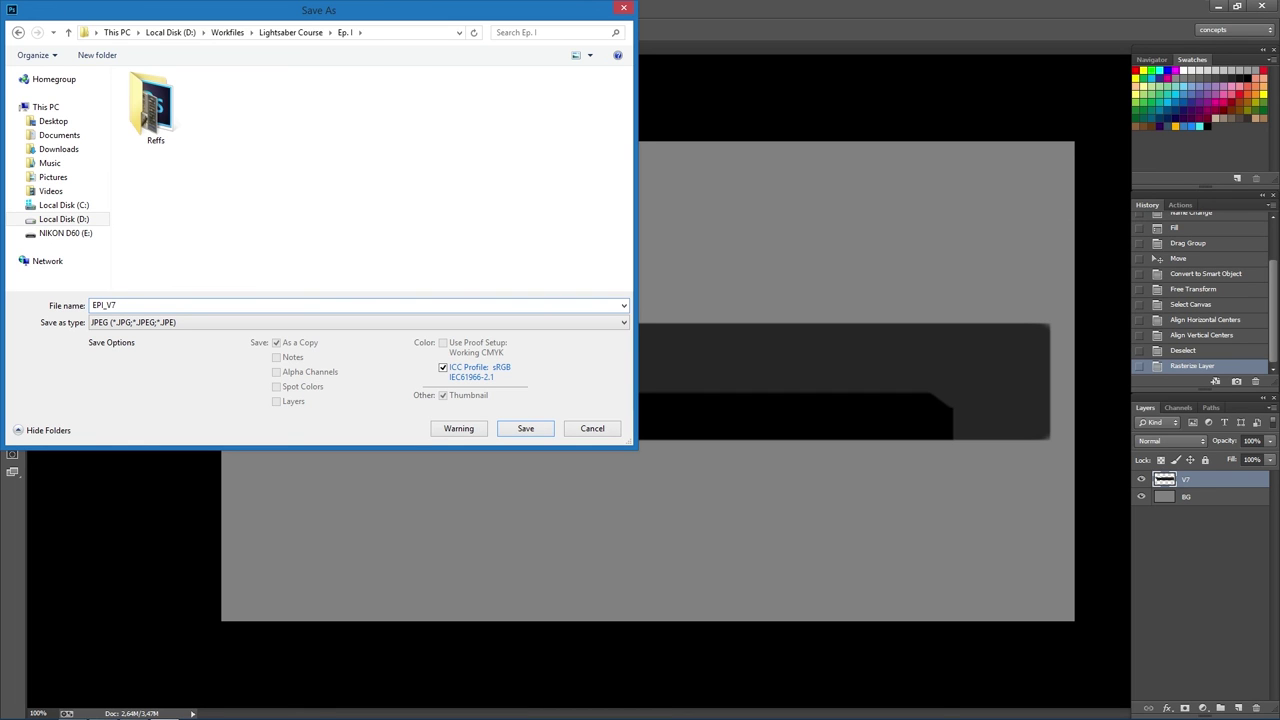
left_click(527, 429)
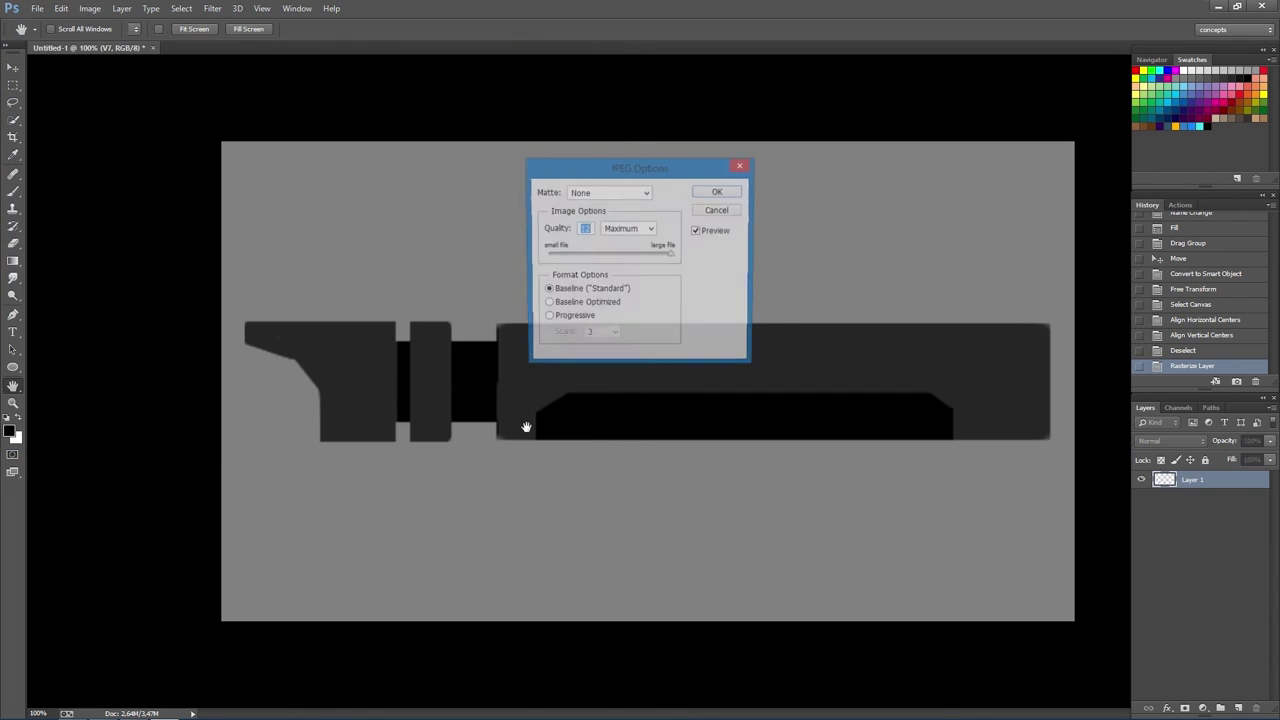
left_click(721, 192)
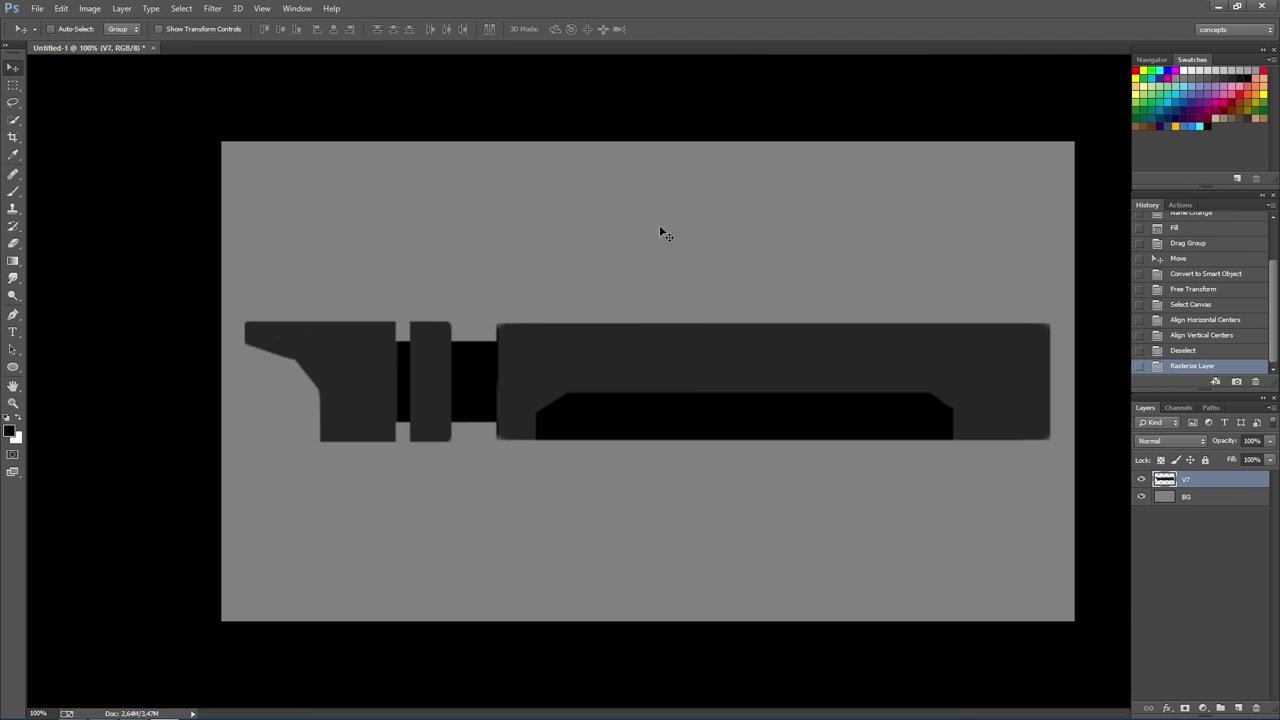
- Switch the document to full screen mode with the menu bar and recenter the canvas in the workspace
key("f")
left_click_drag(726, 263, 683, 261)
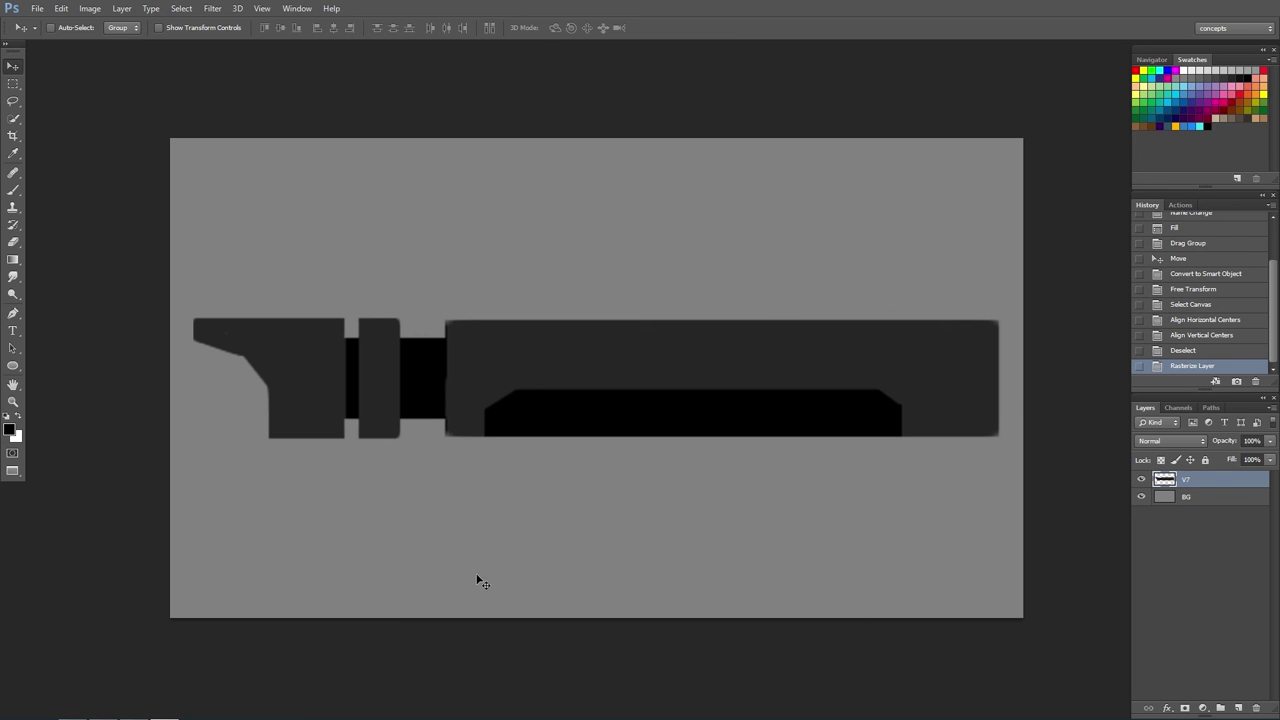
left_click_drag(629, 389, 620, 380)
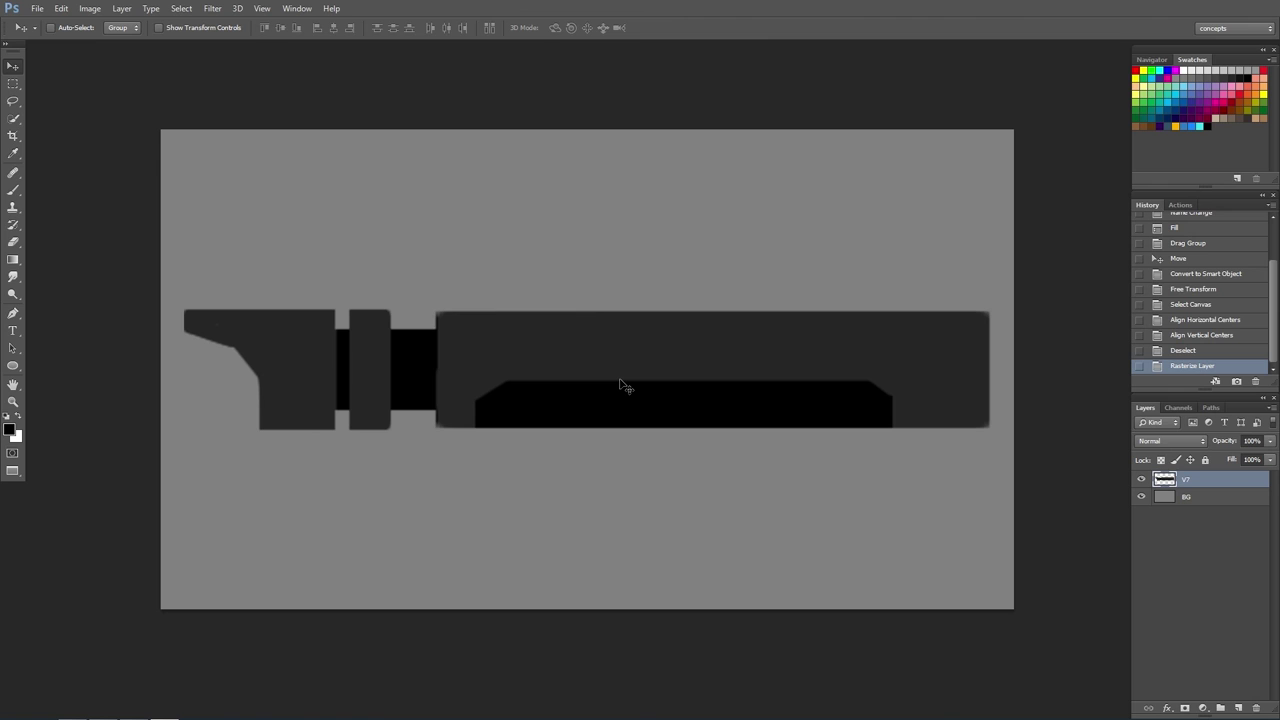